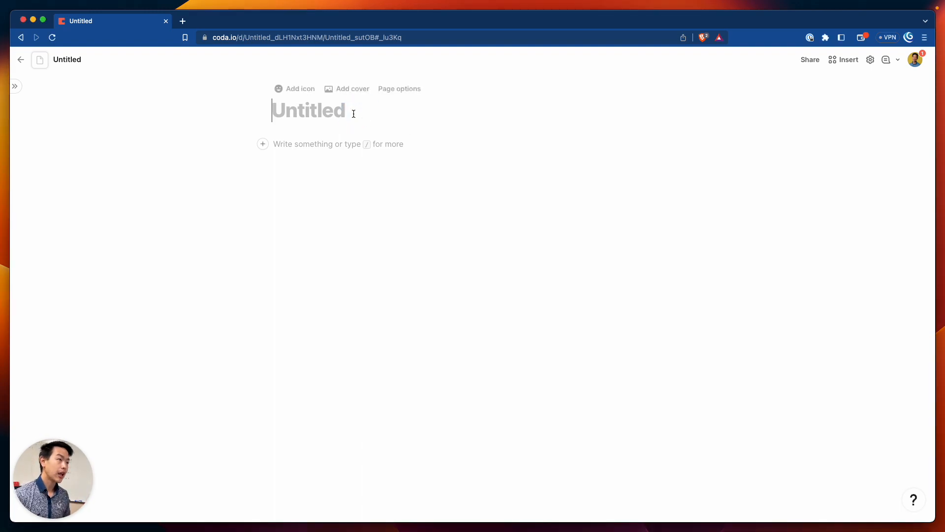
# Title the untitled doc 'Documentation Madness' and move into the empty body
pyautogui.press('shift')
pyautogui.write('Docu')
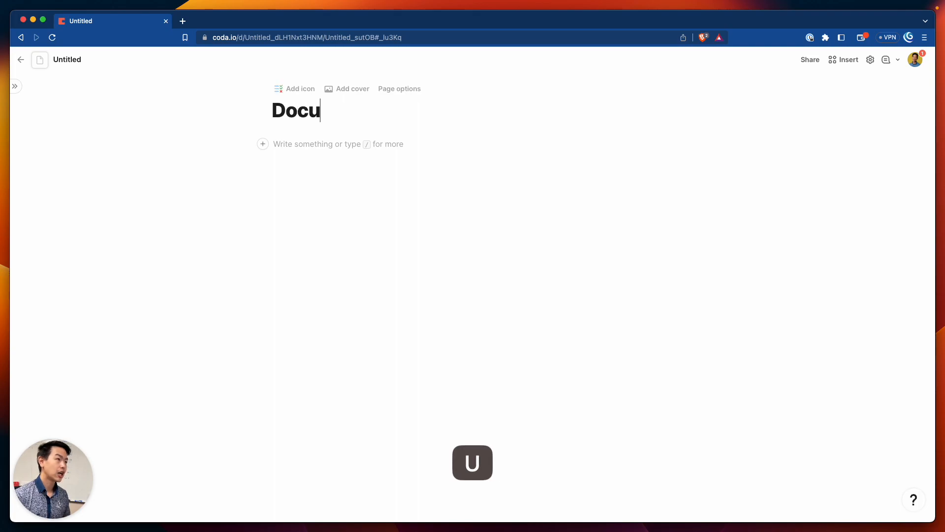
pyautogui.write('mentation Madness')
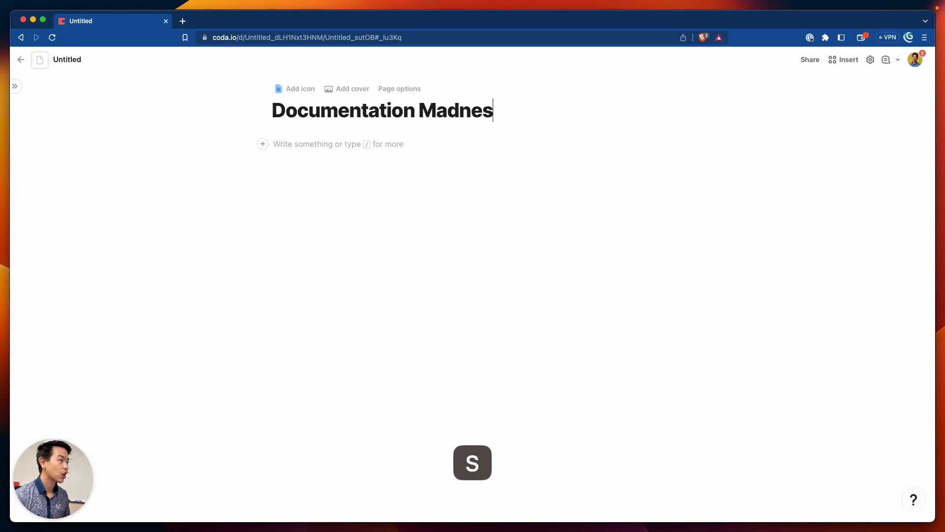
pyautogui.click(413, 158)
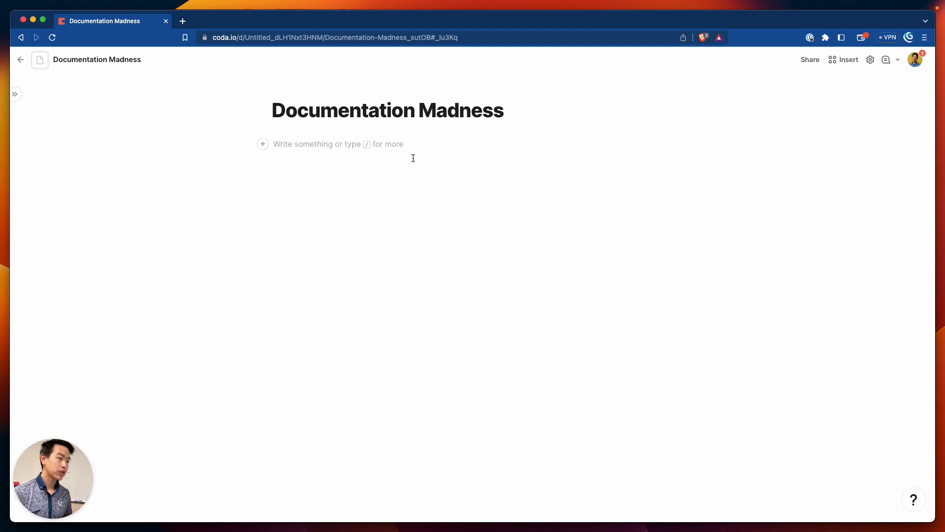
# Add a 'Points' line, then a numbered item: 5 points for peer-reviewed, accepted documentation
pyautogui.write('Points')
pyautogui.press('Return')
pyautogui.write('1. 5 ')
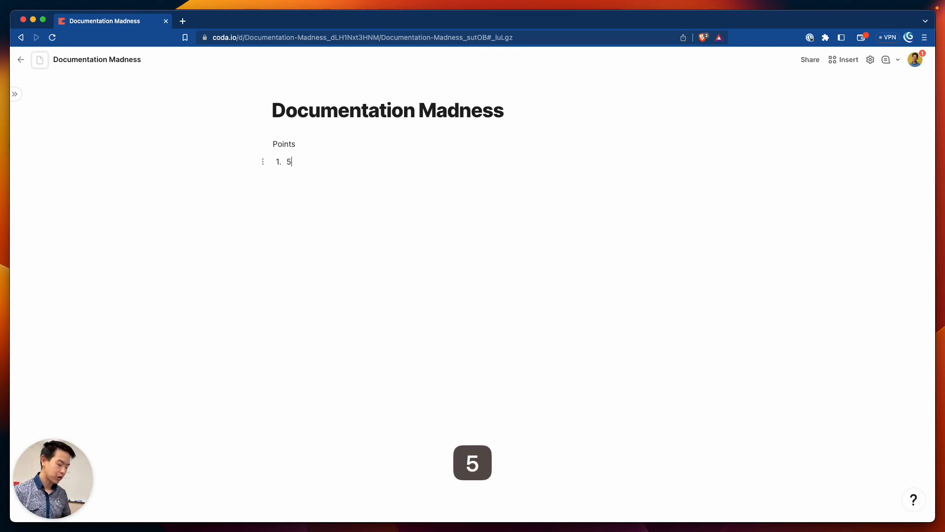
pyautogui.write('points for ')
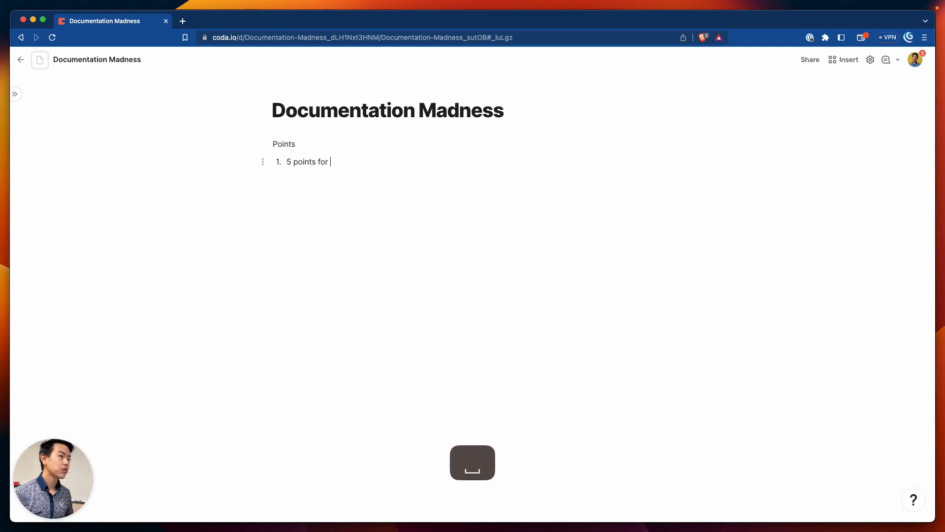
pyautogui.write('writing')
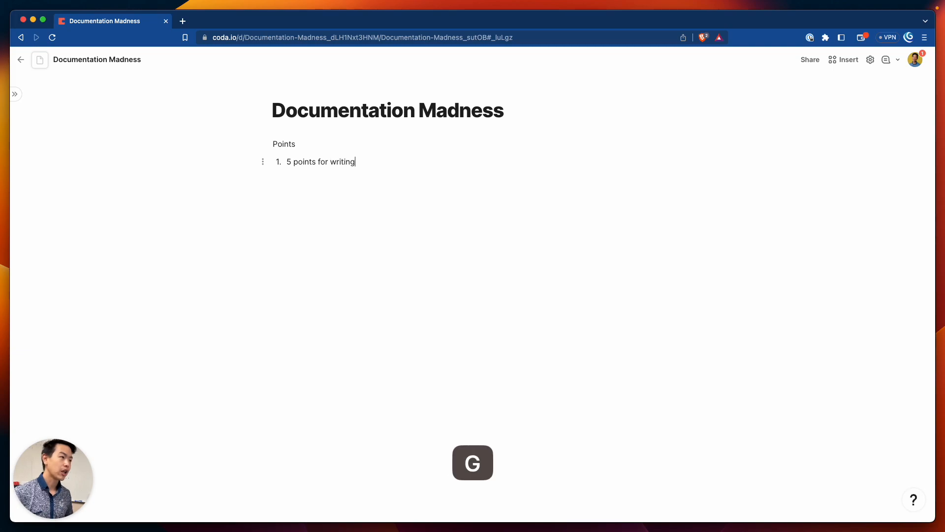
pyautogui.write(' documentation that ')
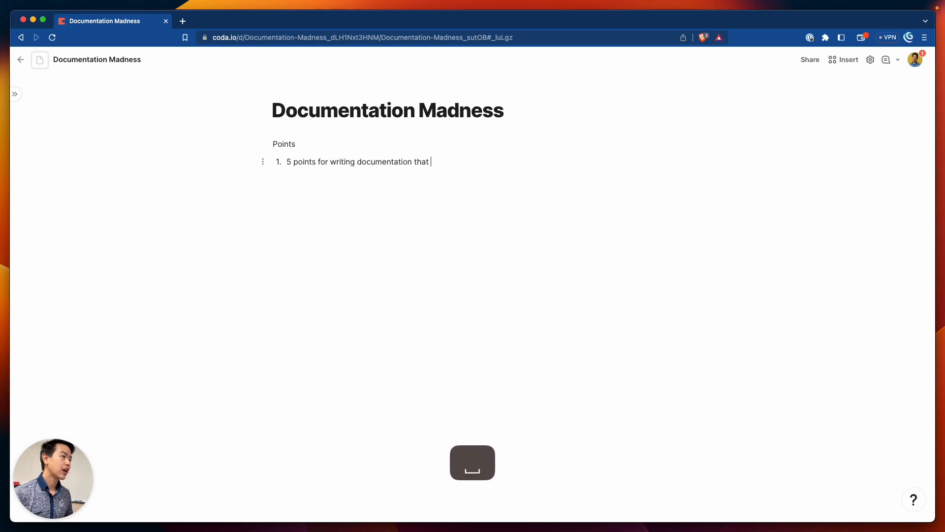
pyautogui.write('gets reviewed b')
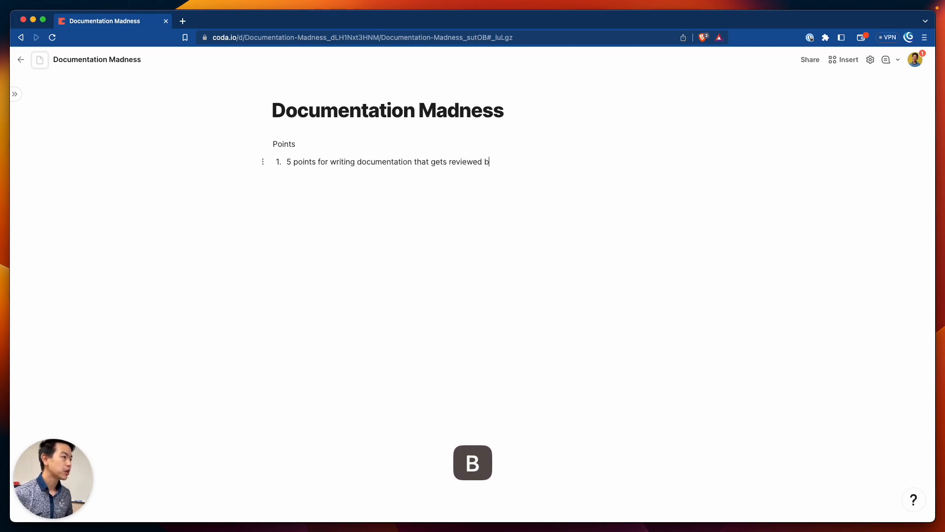
pyautogui.write('y a per')
pyautogui.press('BackSpace')
pyautogui.write('er and')
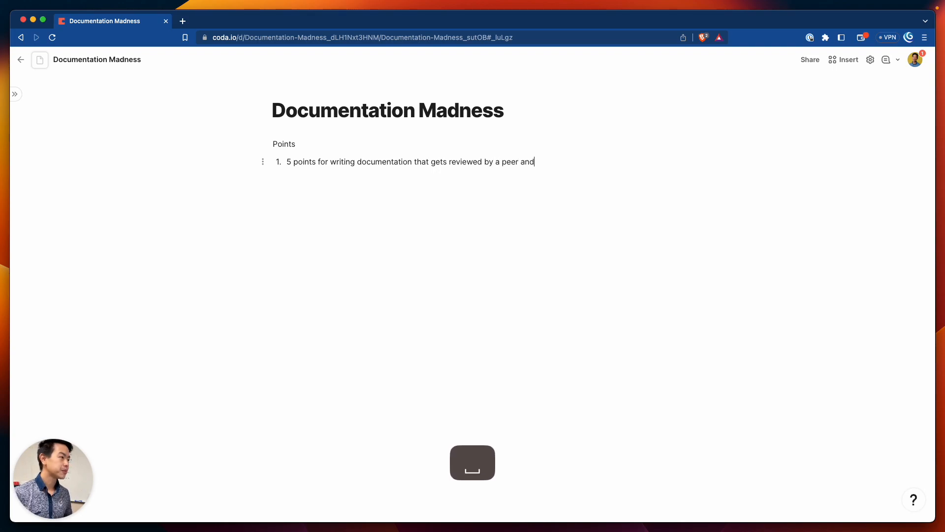
pyautogui.write(' accepted')
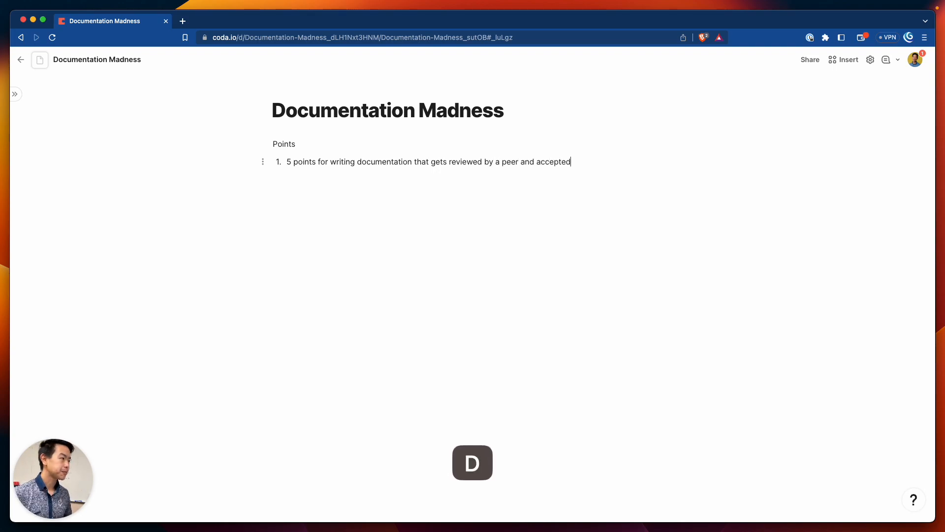
# Add the second item, '10 points for recording a video', and end the list
pyautogui.press('Return')
pyautogui.write('10 points for')
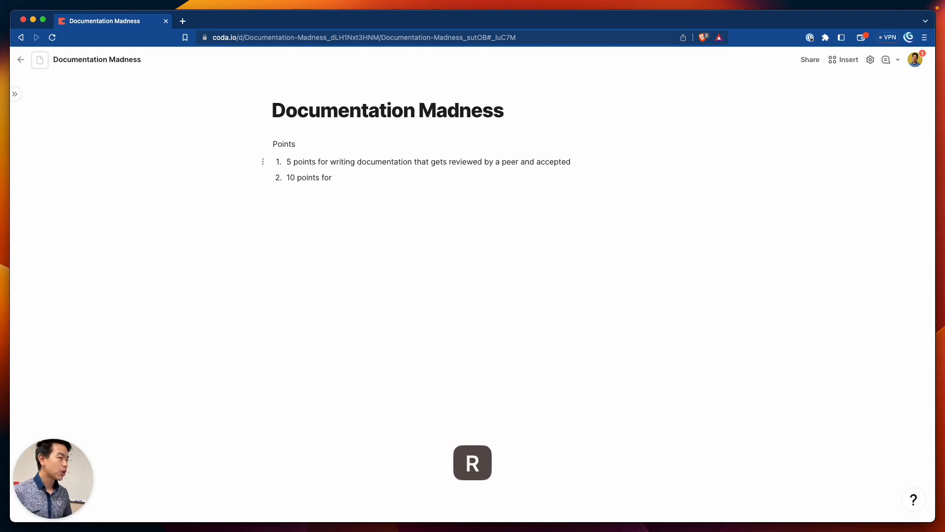
pyautogui.write(' recording a vid')
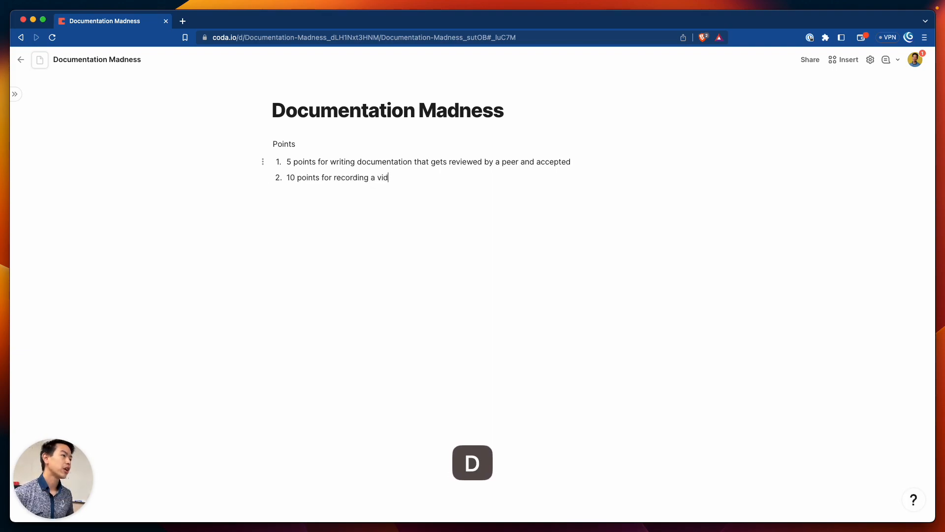
pyautogui.write('eo that gets w')
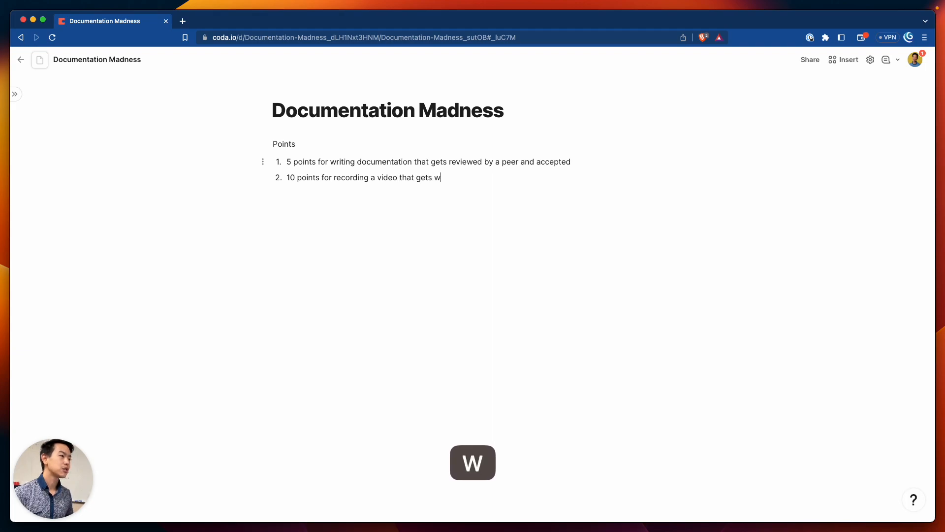
pyautogui.write('atched')
pyautogui.press('Return')
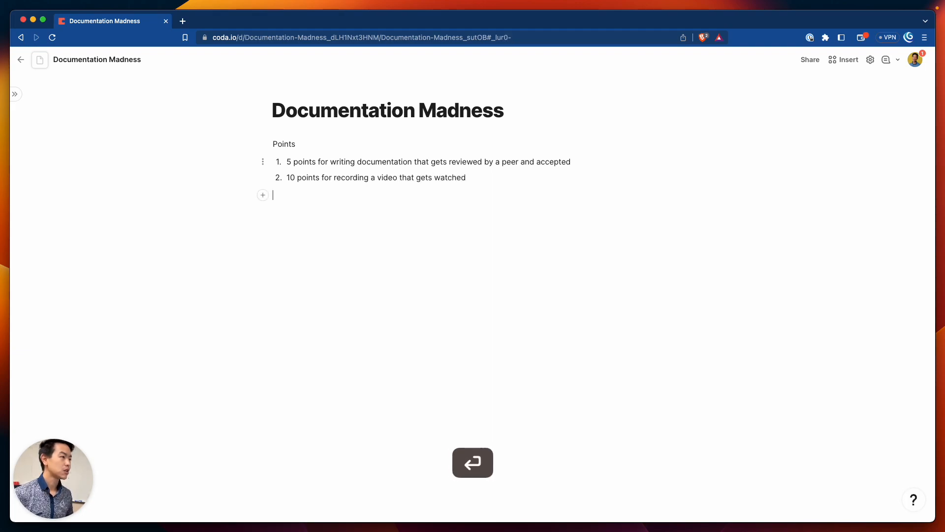
pyautogui.press('BackSpace')
pyautogui.press('BackSpace')
pyautogui.press('BackSpace')
pyautogui.press('BackSpace')
pyautogui.press('BackSpace')
pyautogui.press('BackSpace')
pyautogui.press('BackSpace')
pyautogui.press('BackSpace')
pyautogui.press('BackSpace')
pyautogui.press('BackSpace')
pyautogui.press('BackSpace')
pyautogui.press('BackSpace')
pyautogui.press('BackSpace')
pyautogui.press('BackSpace')
pyautogui.press('BackSpace')
pyautogui.press('BackSpace')
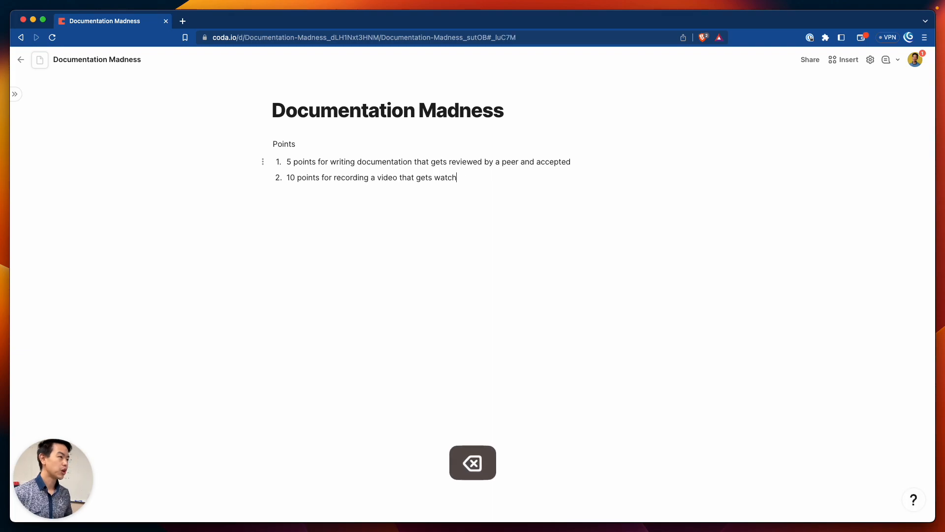
pyautogui.press('BackSpace')
pyautogui.press('BackSpace')
pyautogui.press('BackSpace')
pyautogui.press('Return')
pyautogui.press('Return')
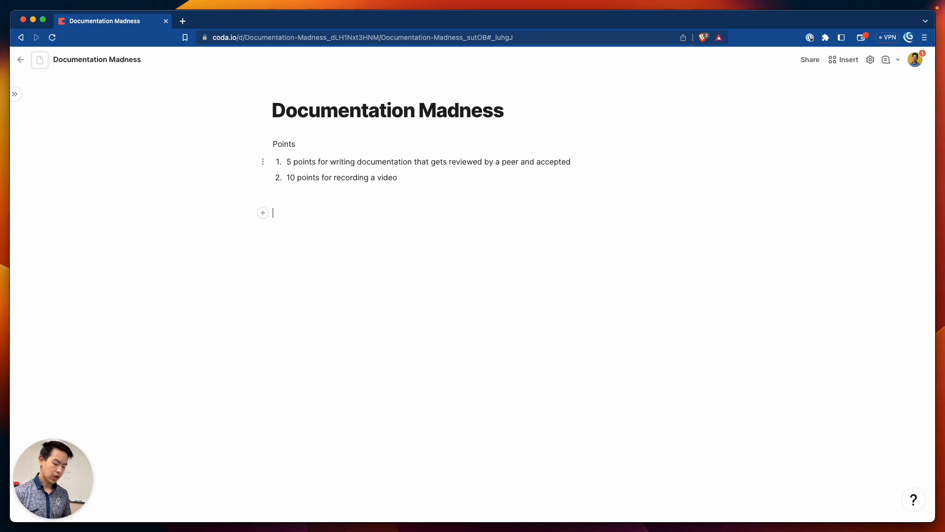
# Start a new numbered list with 'Hit a button if they have done one of the above tasks'
pyautogui.write('1. Hit a')
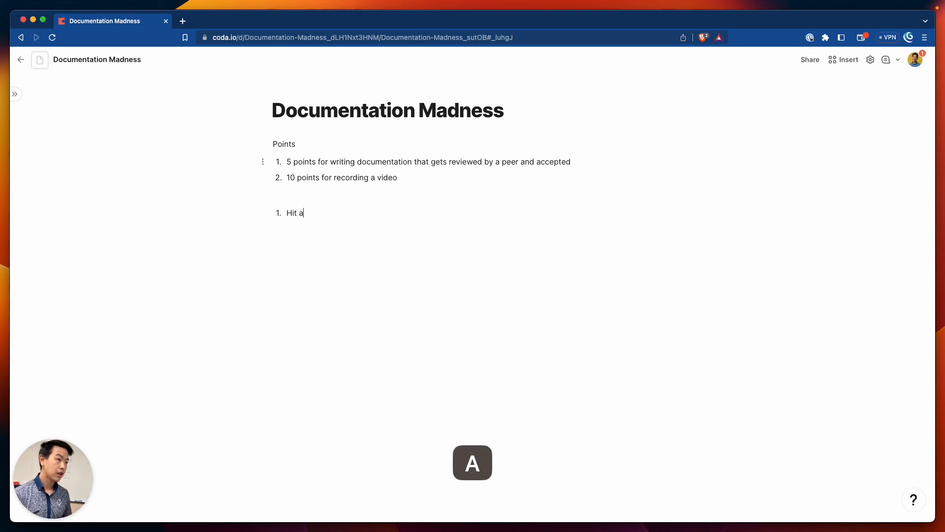
pyautogui.write(' button if they ')
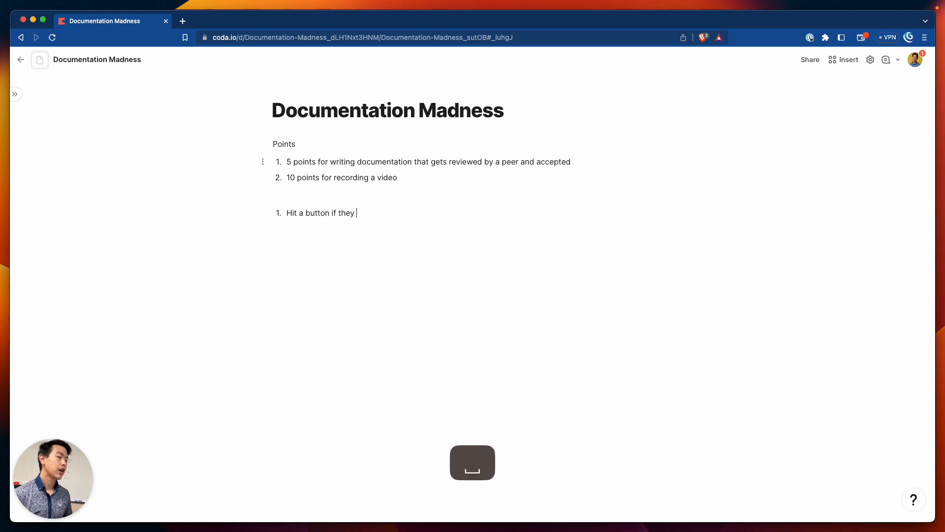
pyautogui.write('have done one of the above tasks')
pyautogui.press('Return')
pyautogui.press('BackSpace')
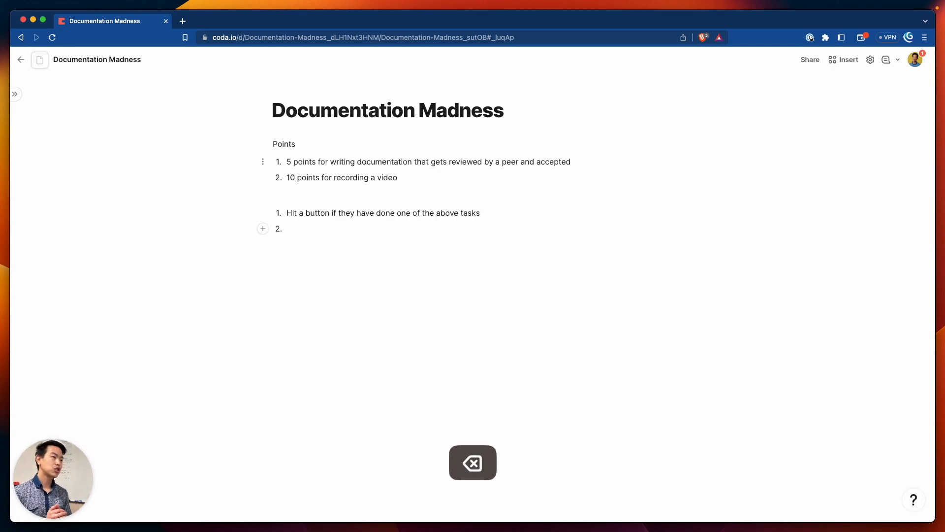
# Add 'Keep track of score' as the second item, leaving an empty line below the list
pyautogui.write('Keep track of so')
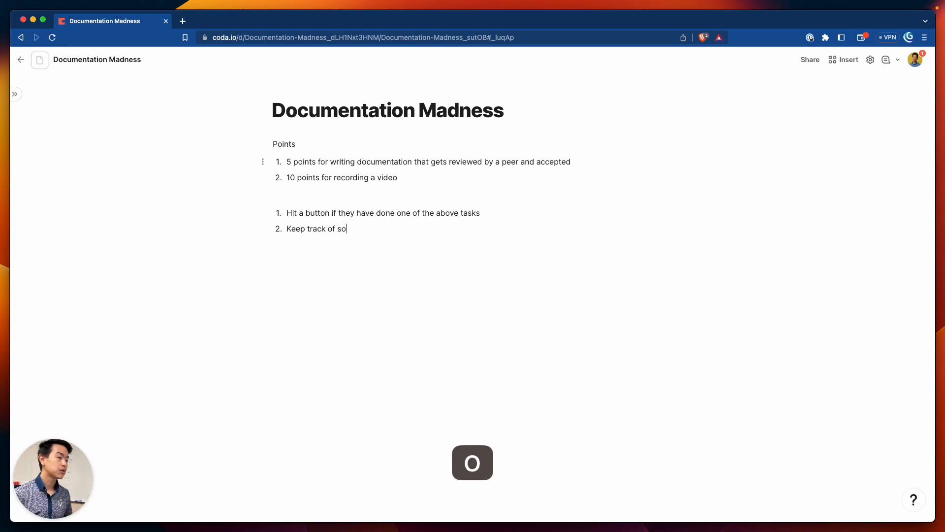
pyautogui.press('BackSpace')
pyautogui.write('core')
pyautogui.press('Return')
pyautogui.press('Return')
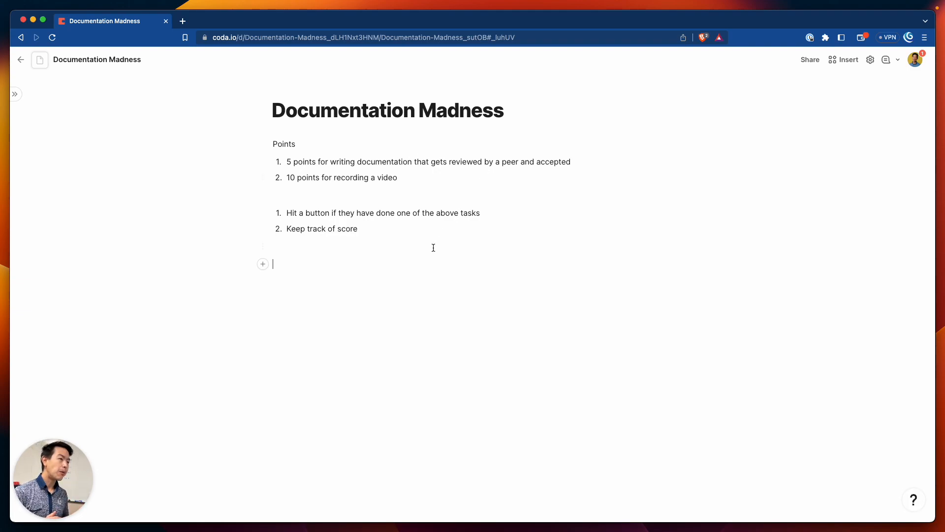
pyautogui.click(311, 218)
pyautogui.click(358, 229)
pyautogui.click(353, 271)
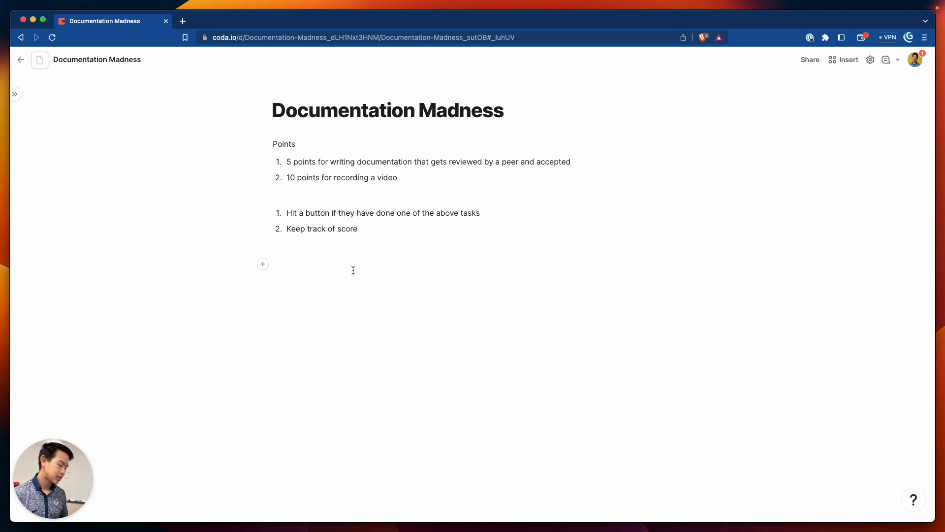
# Insert a table with /table below the lists and title it 'Scores'
pyautogui.write('/table')
pyautogui.press('Return')
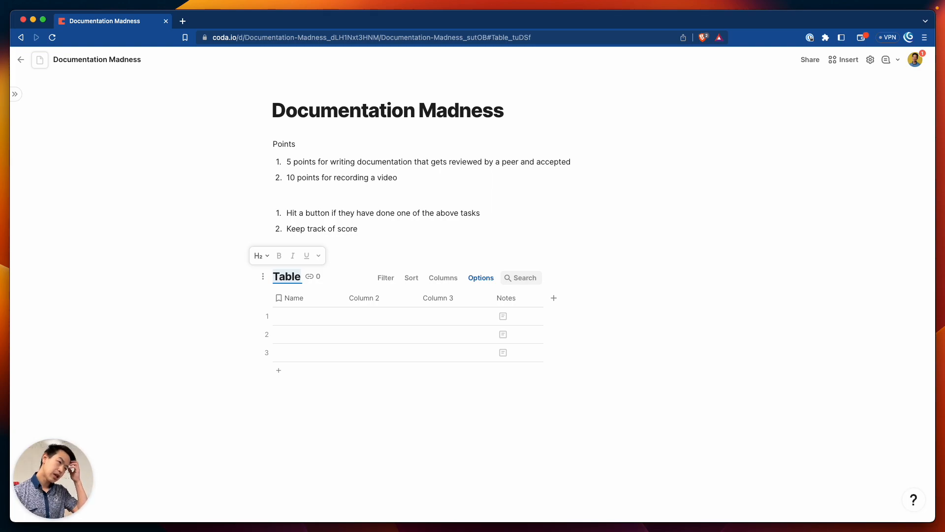
pyautogui.write('SCoi')
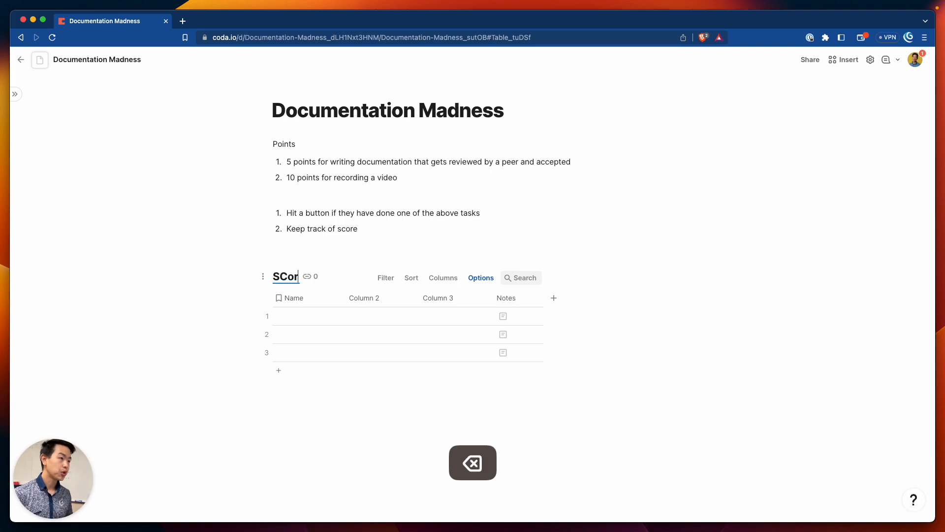
pyautogui.press('BackSpace')
pyautogui.press('BackSpace')
pyautogui.press('BackSpace')
pyautogui.write('ores')
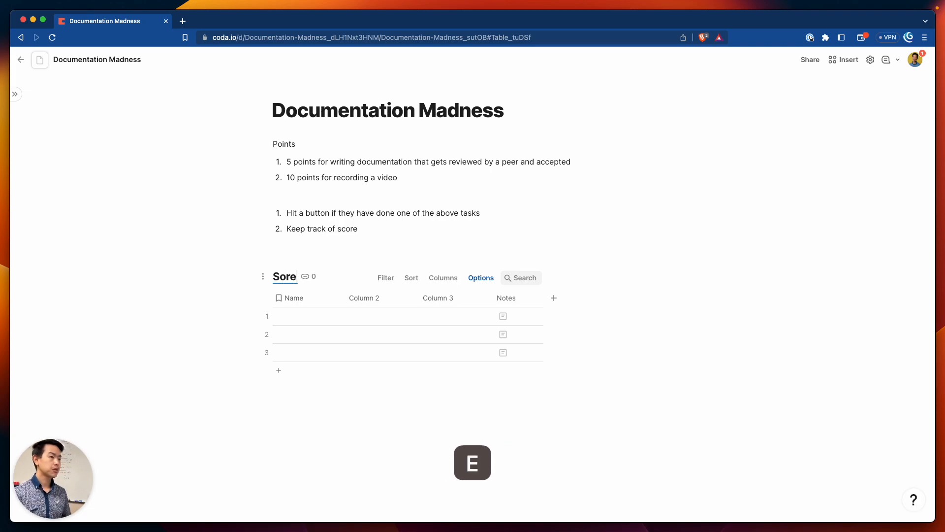
pyautogui.press('BackSpace')
pyautogui.press('BackSpace')
pyautogui.press('BackSpace')
pyautogui.press('BackSpace')
pyautogui.write('cores')
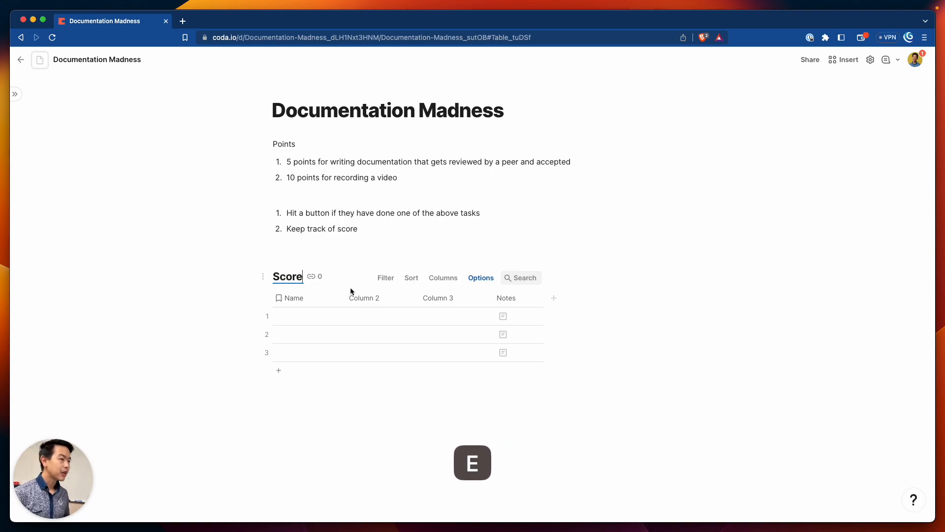
pyautogui.doubleClick(295, 301)
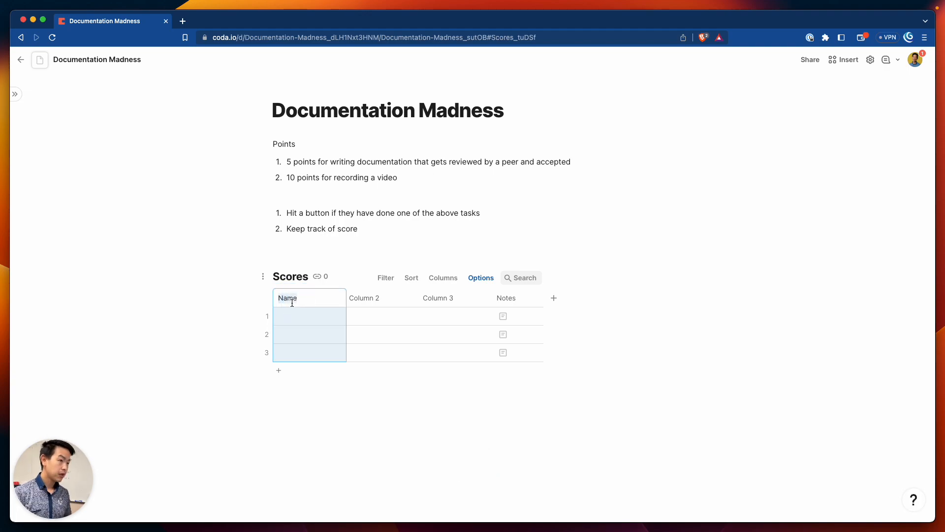
# Rename Column 2 to 'Player' and make it a People column
pyautogui.doubleClick(372, 299)
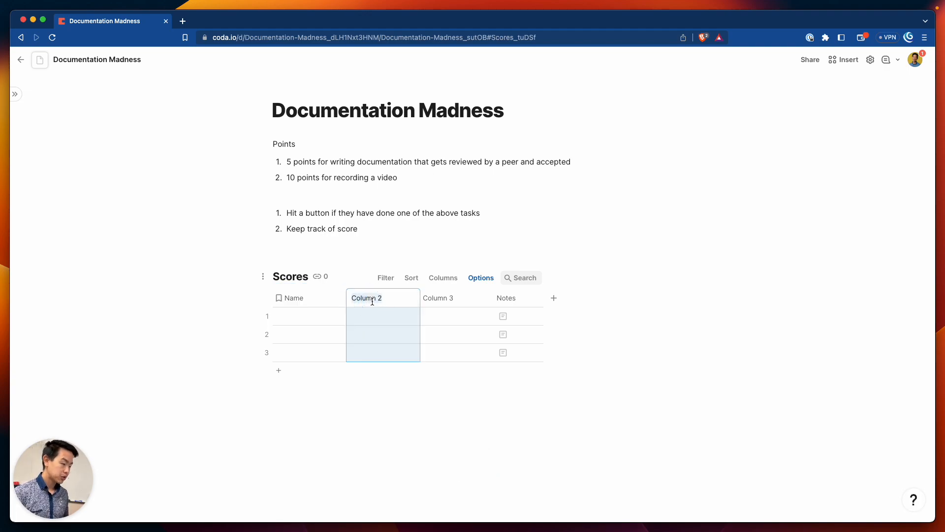
pyautogui.press('shift')
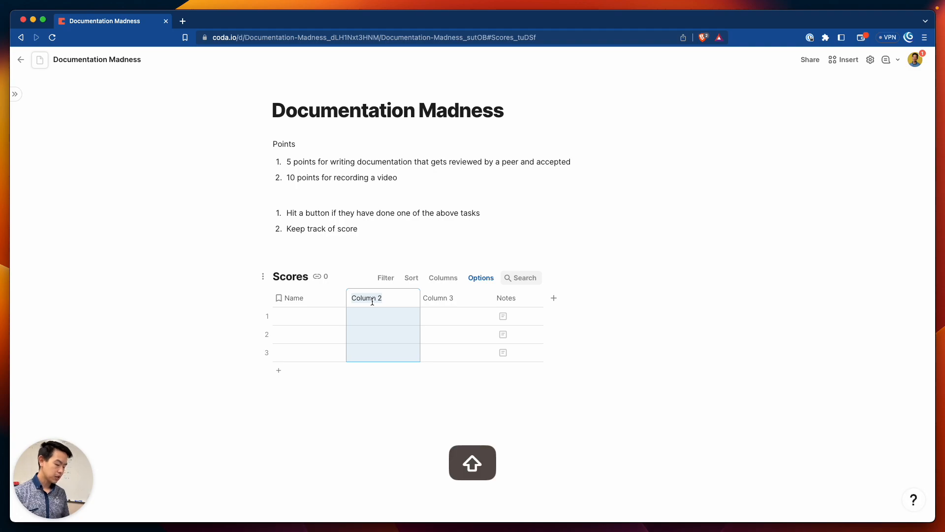
pyautogui.write('U')
pyautogui.hotkey('shift', 'BackSpace')
pyautogui.write('Per')
pyautogui.press('BackSpace')
pyautogui.press('BackSpace')
pyautogui.write('layer')
pyautogui.hotkey('shift', 'Tab')
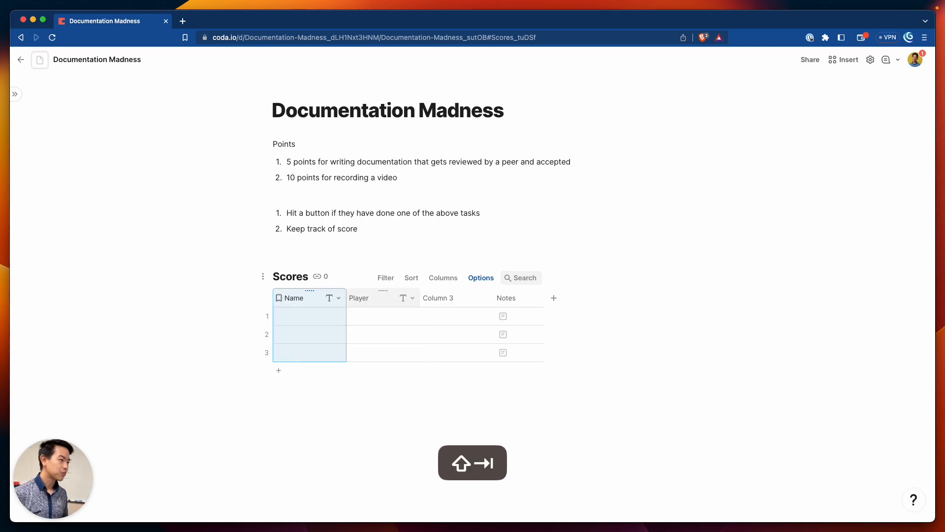
pyautogui.click(412, 297)
pyautogui.moveTo(429, 313)
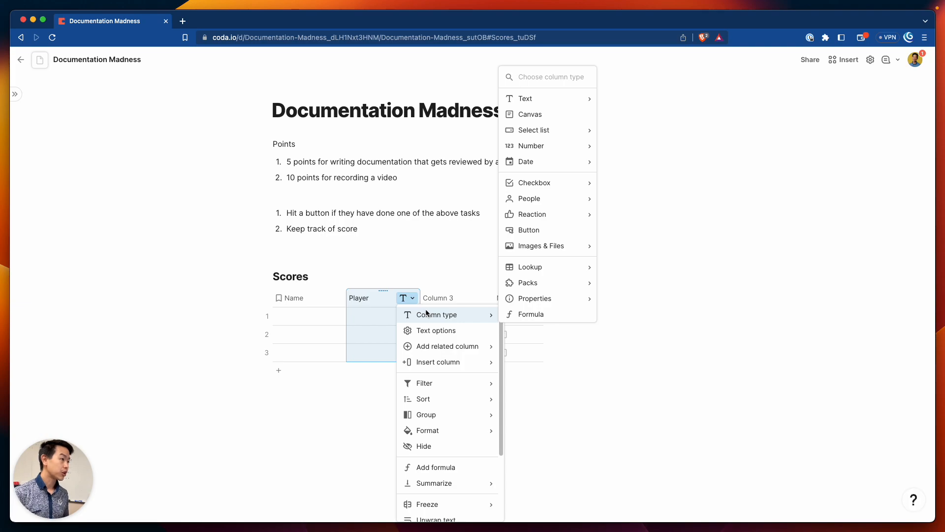
pyautogui.moveTo(566, 197)
pyautogui.click(610, 197)
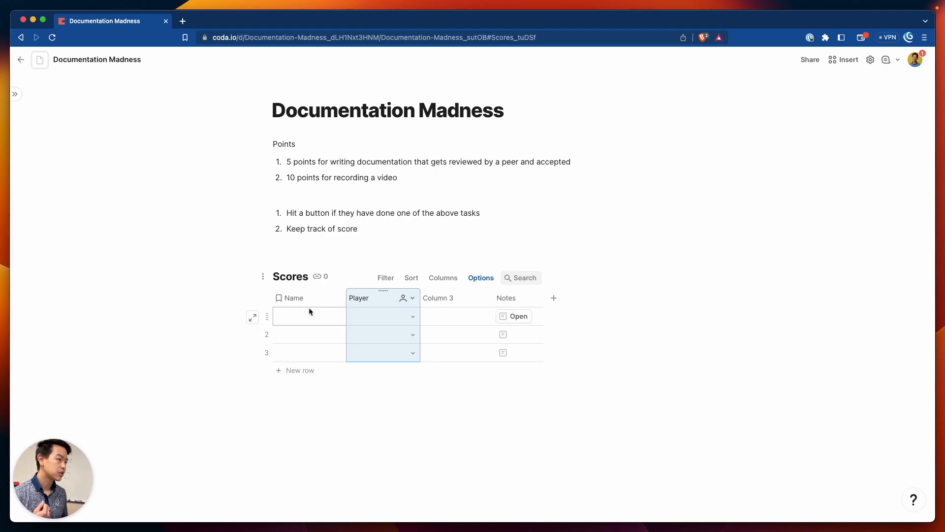
# Rename the first column from Name to 'Date'
pyautogui.click(340, 300)
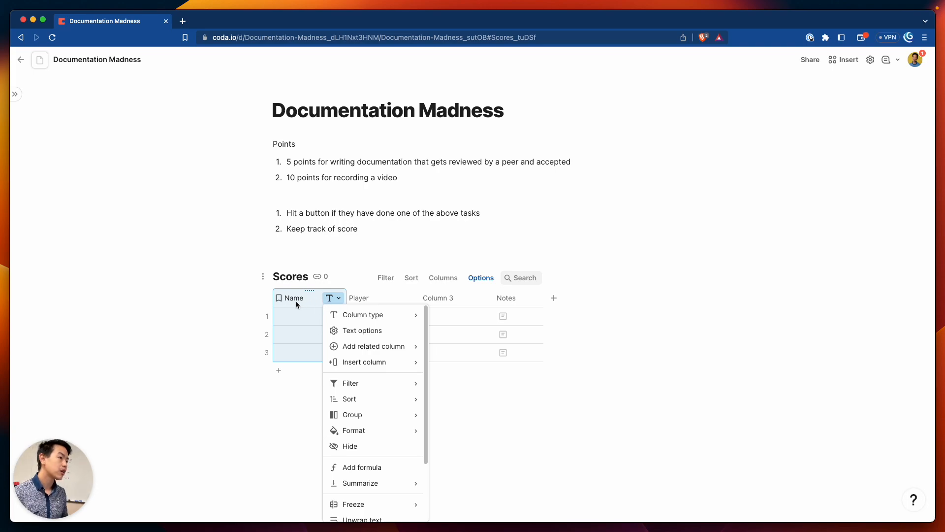
pyautogui.doubleClick(296, 300)
pyautogui.write('Date')
pyautogui.press('Return')
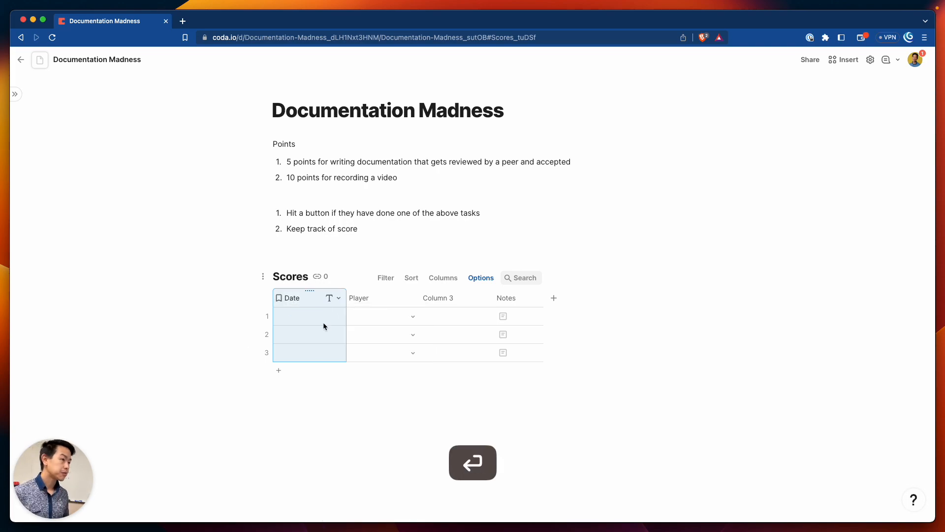
pyautogui.click(335, 298)
pyautogui.click(371, 316)
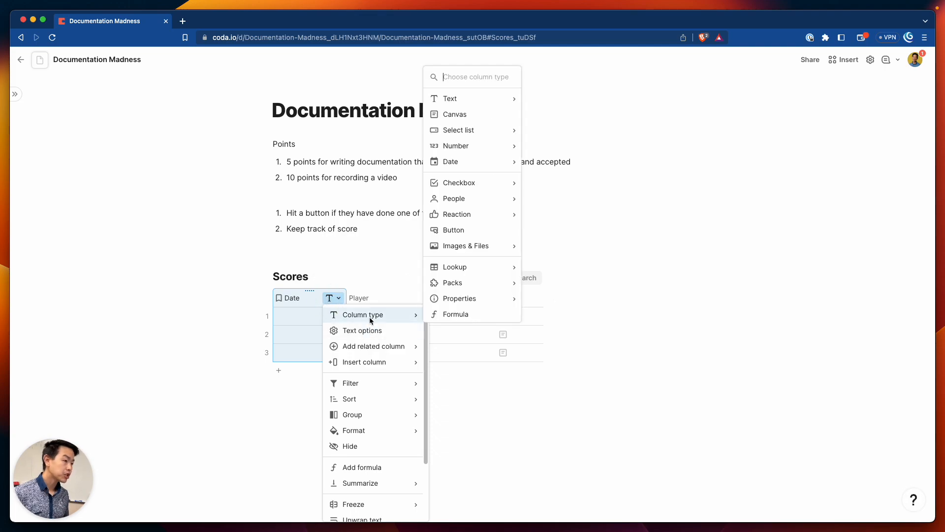
# Extend the first column's name to 'Date and Time' and set its type to date and time
pyautogui.doubleClick(300, 298)
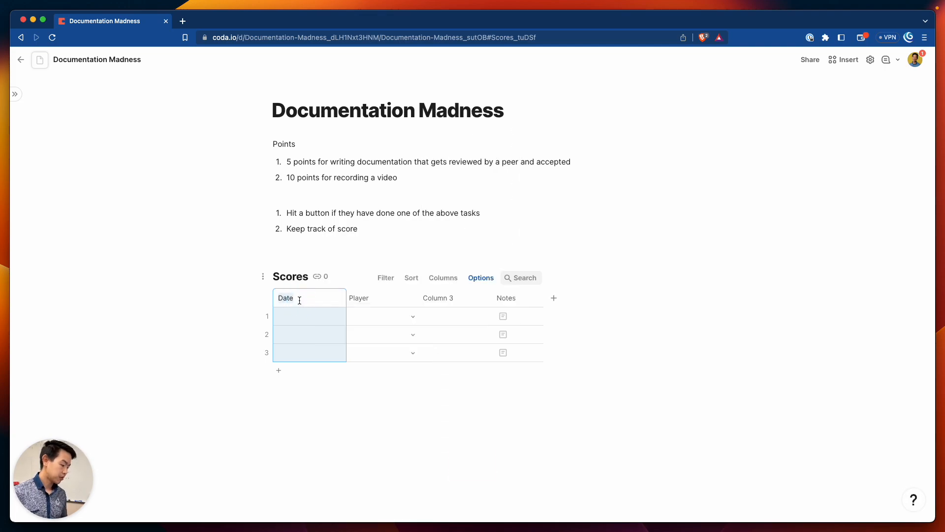
pyautogui.write('and Tim')
pyautogui.write('e')
pyautogui.press('Return')
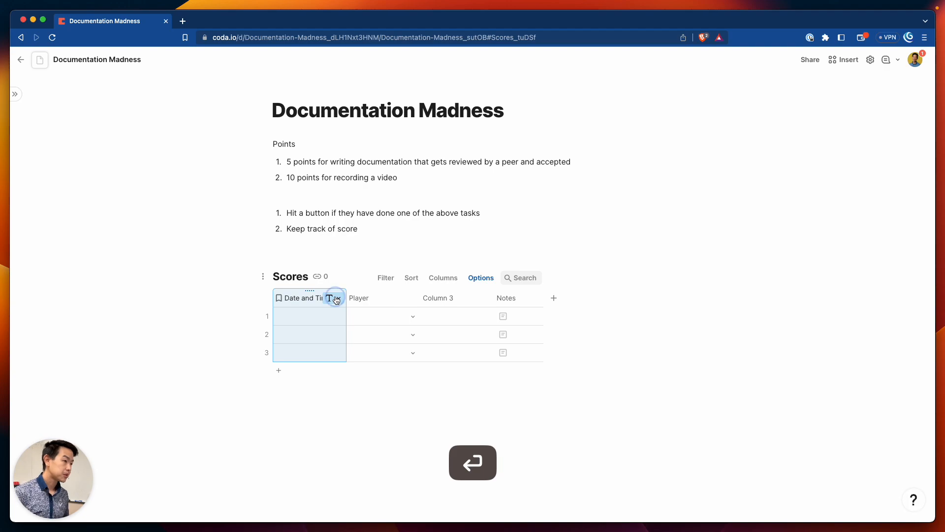
pyautogui.click(334, 298)
pyautogui.moveTo(353, 314)
pyautogui.write('tim')
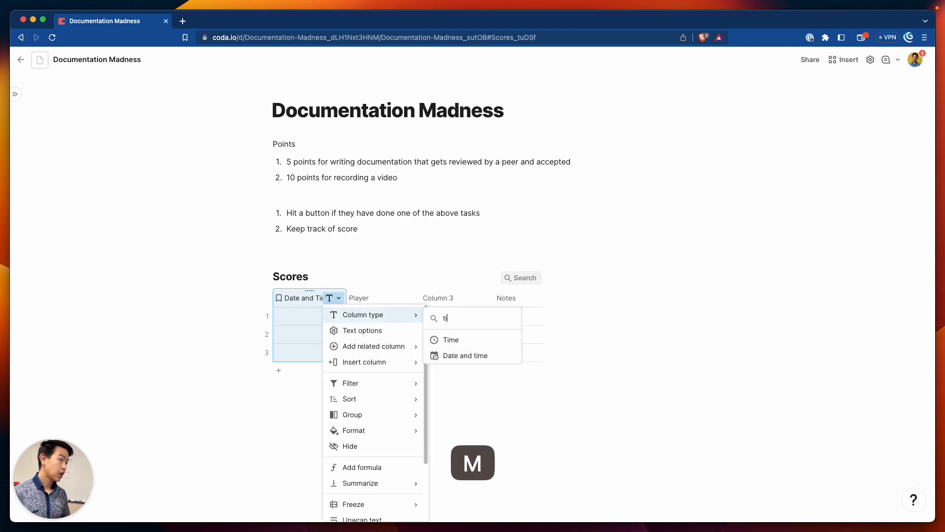
pyautogui.click(450, 353)
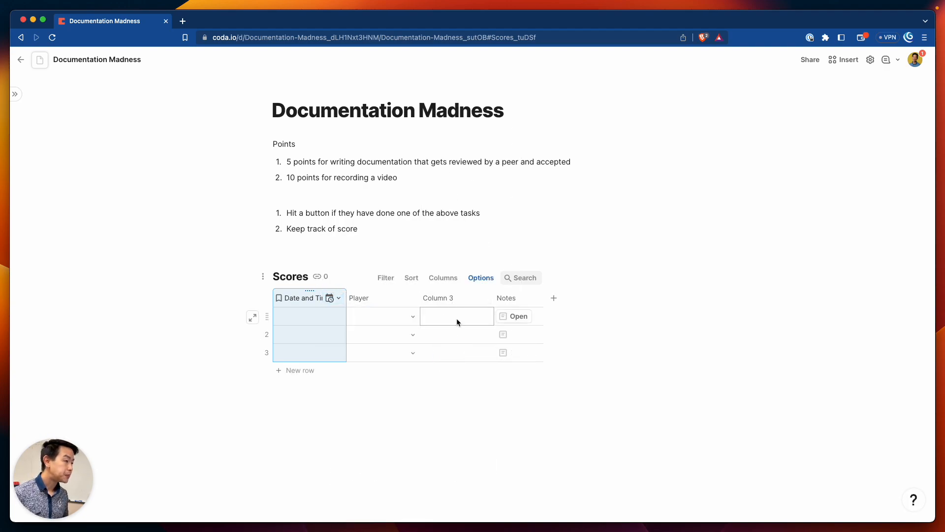
# Rename Column 3 to 'Activity' and make it a new select list
pyautogui.doubleClick(445, 299)
pyautogui.write('Activity')
pyautogui.press('Return')
pyautogui.click(485, 297)
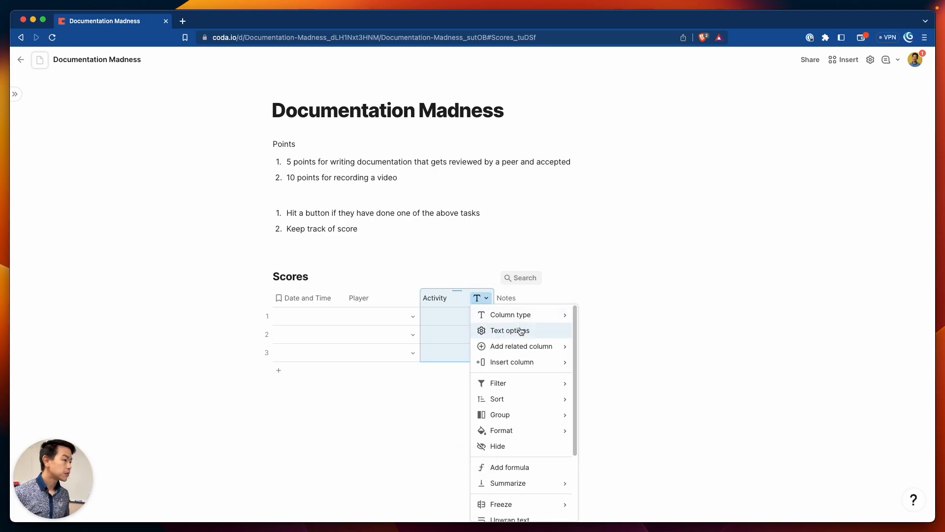
pyautogui.moveTo(520, 319)
pyautogui.moveTo(644, 135)
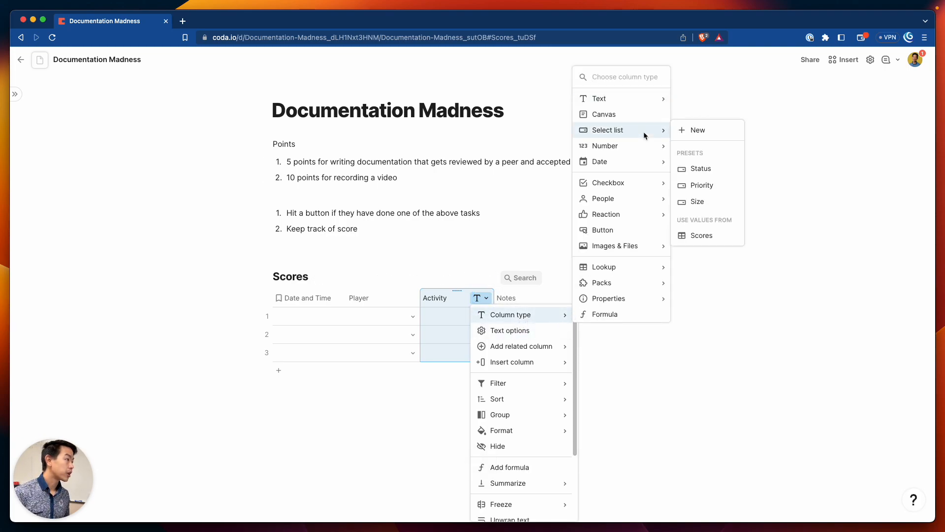
pyautogui.click(690, 130)
# Add the options 'Written' and 'Video' to the Activity select list
pyautogui.click(553, 373)
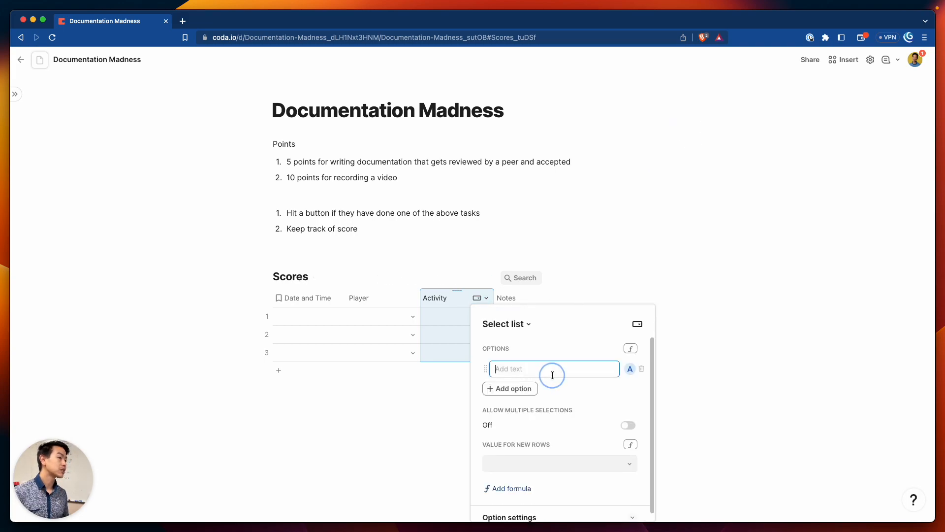
pyautogui.write('Written')
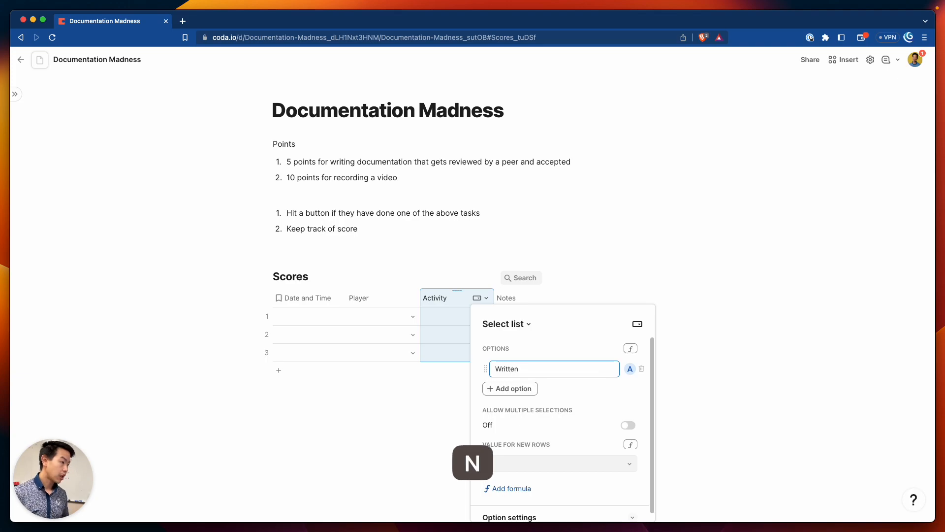
pyautogui.click(513, 389)
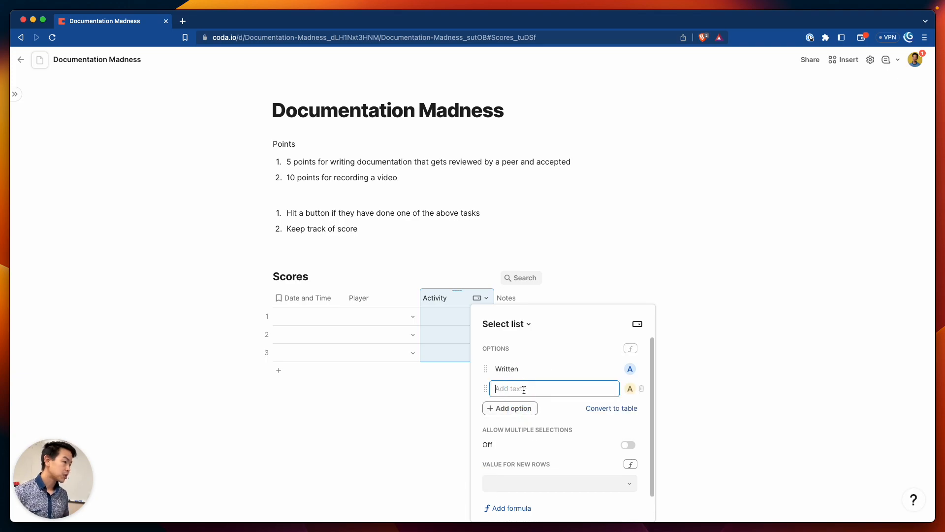
pyautogui.write('Video')
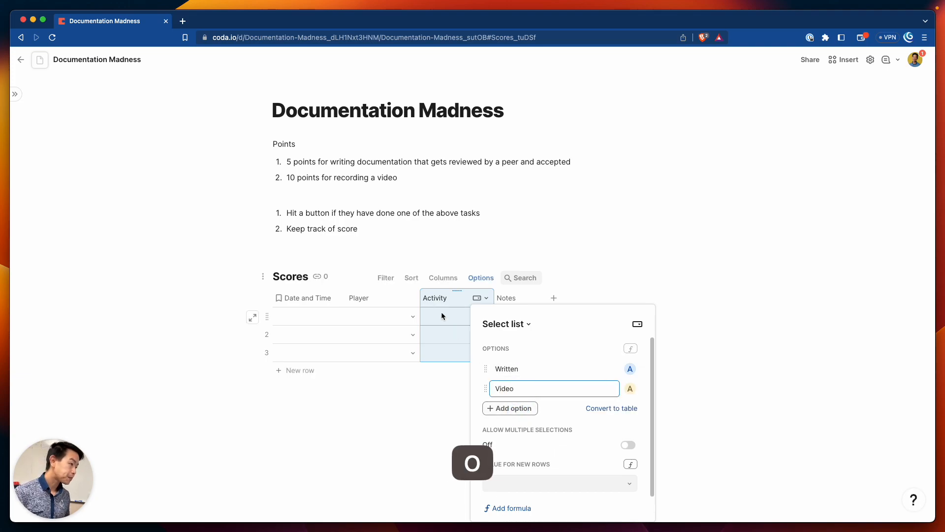
pyautogui.click(462, 337)
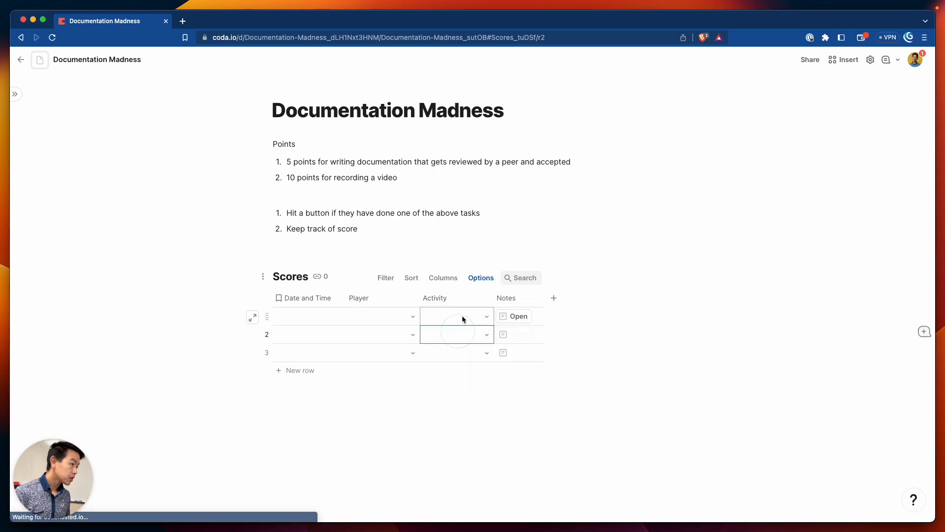
# Add a 'Points' column between Activity and Notes
pyautogui.click(554, 298)
pyautogui.moveTo(554, 298); pyautogui.dragTo(507, 300)
pyautogui.doubleClick(511, 298)
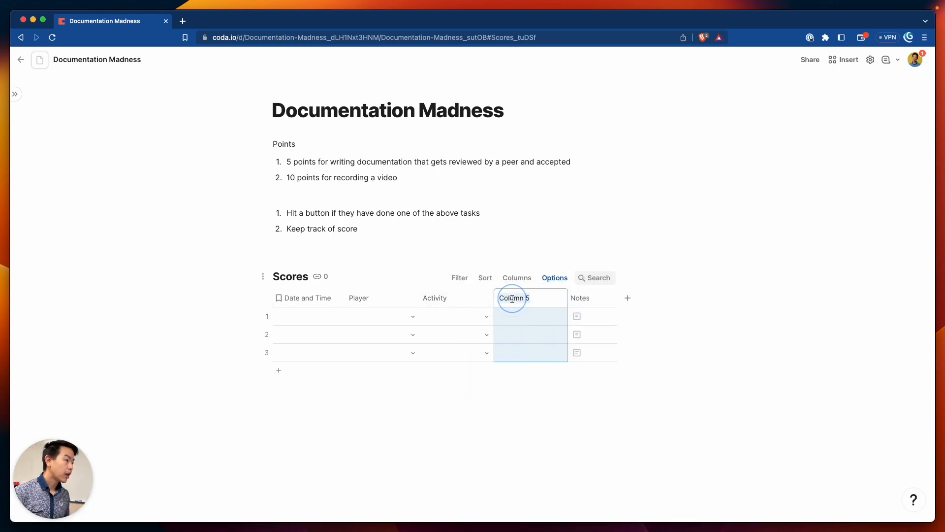
pyautogui.write('{Points')
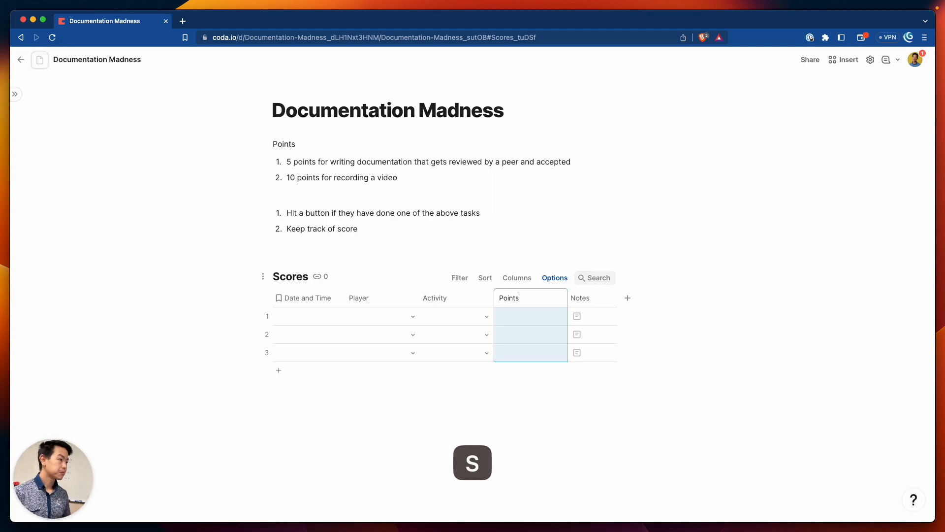
pyautogui.press('Return')
# Set row 1's Date and Time to 4/4/2023 9:30 AM
pyautogui.click(327, 313)
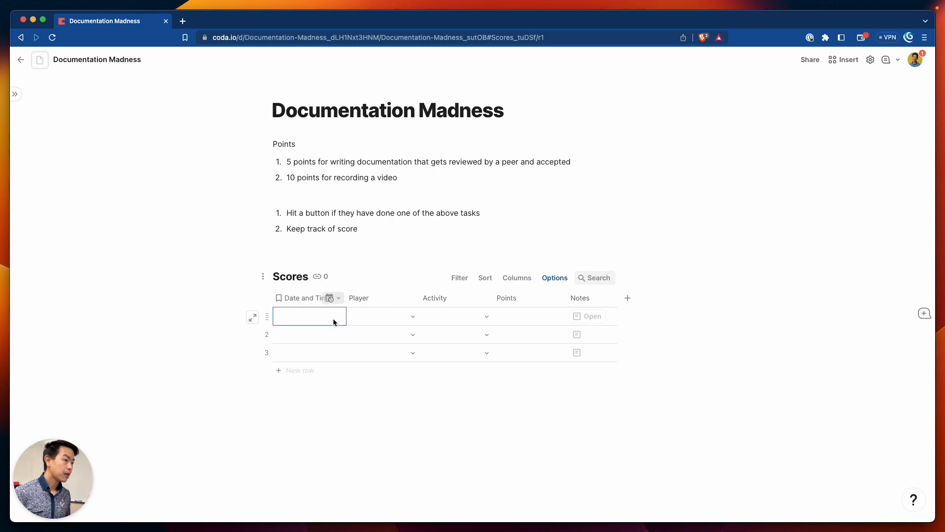
pyautogui.doubleClick(333, 316)
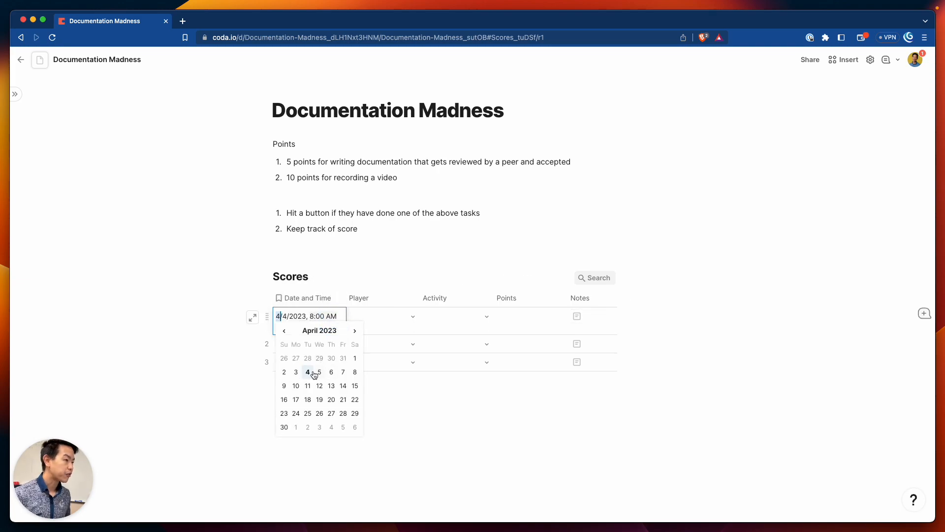
pyautogui.click(321, 316)
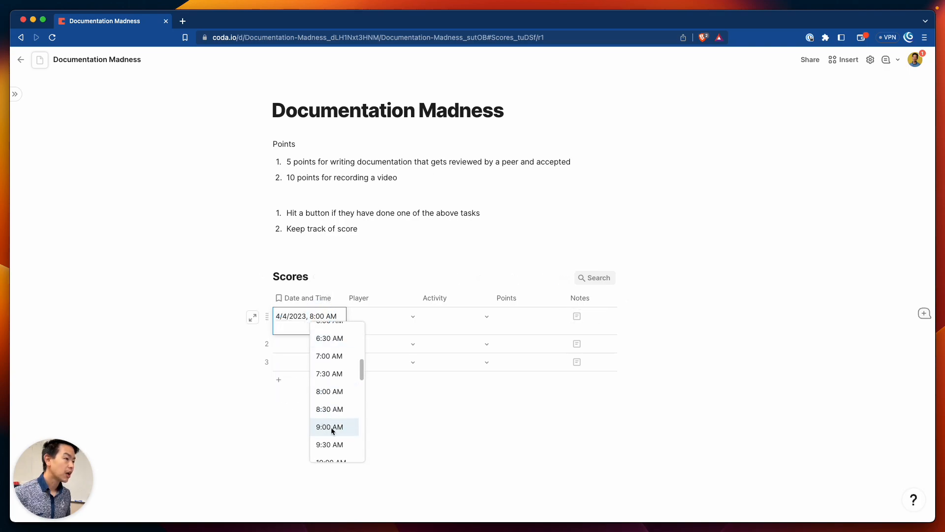
pyautogui.scroll(-1, 334, 430)
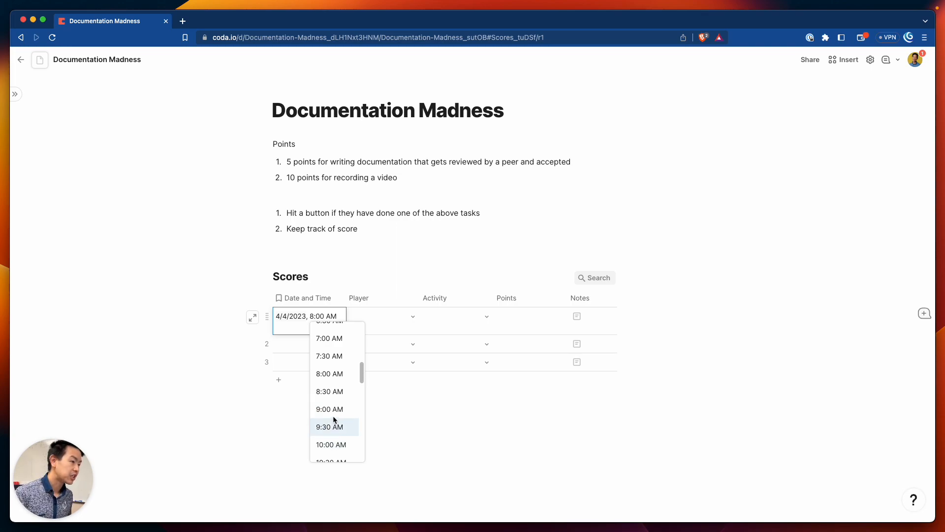
pyautogui.click(336, 427)
# Fill row 1 with a player, activity Video and 10 points
pyautogui.click(411, 318)
pyautogui.click(403, 355)
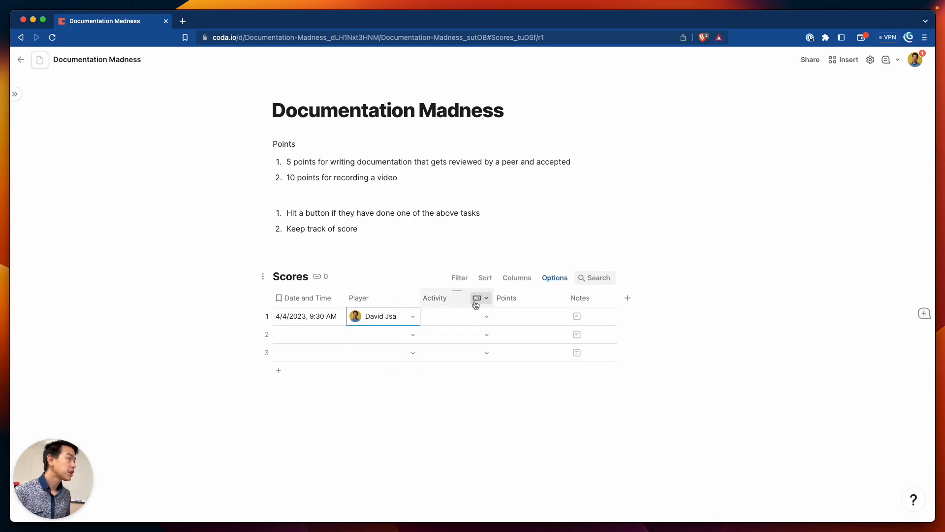
pyautogui.click(487, 315)
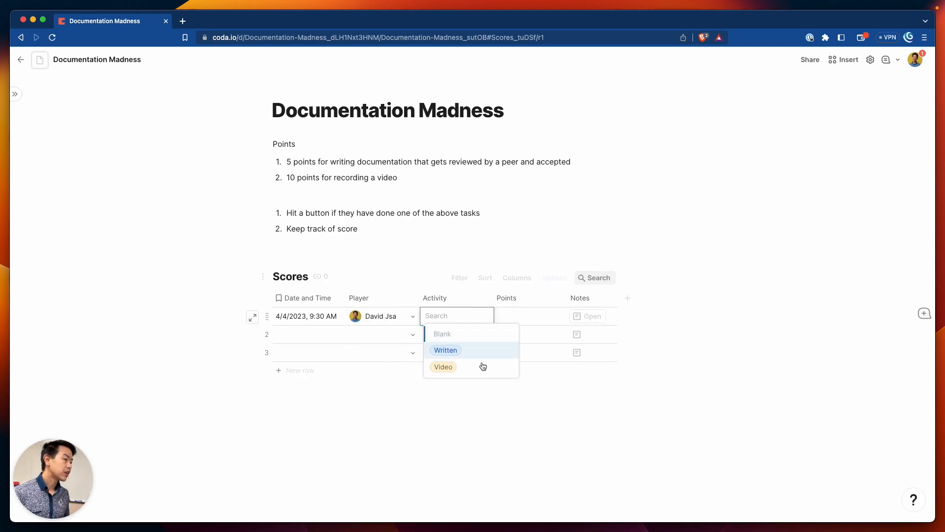
pyautogui.click(482, 365)
pyautogui.click(529, 316)
pyautogui.click(540, 320)
pyautogui.write('10')
pyautogui.press('Return')
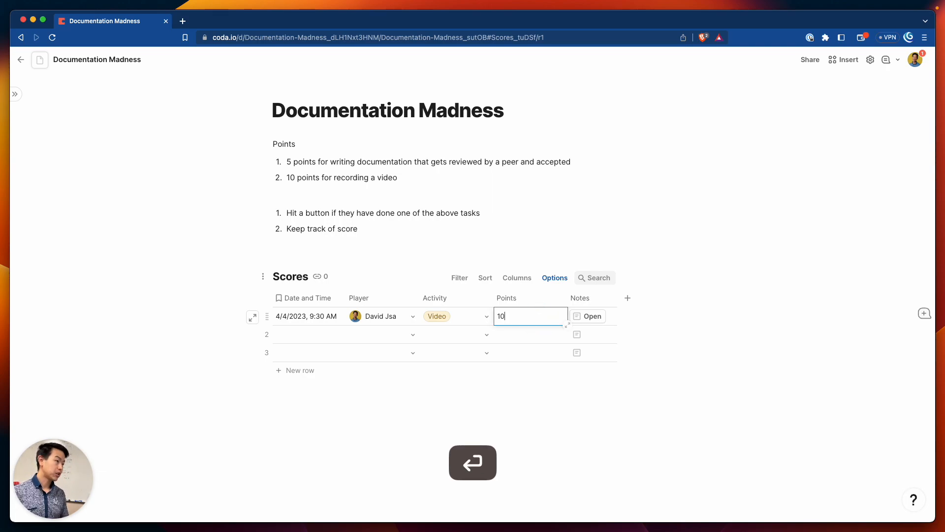
pyautogui.click(503, 251)
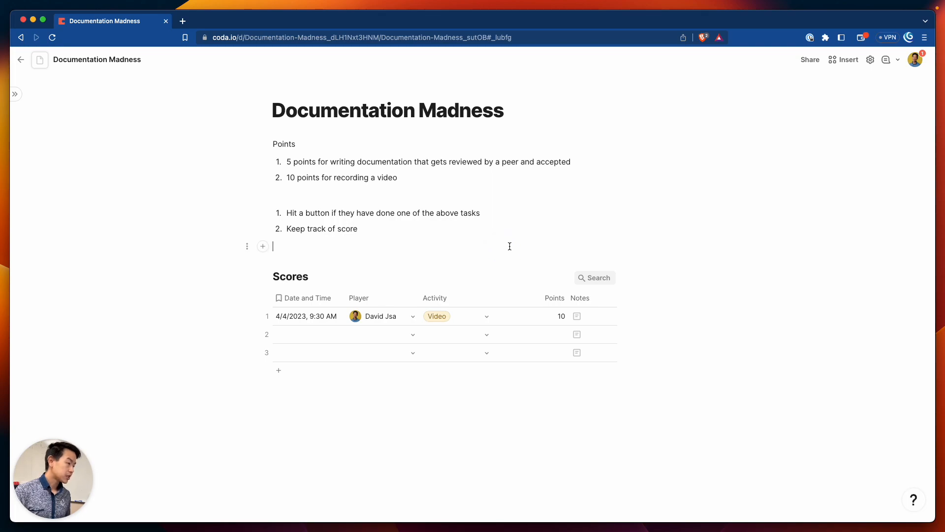
# Insert a new table titled 'Scoreboard' on a blank line above Scores
pyautogui.press('Return')
pyautogui.click(393, 332)
pyautogui.moveTo(393, 332)
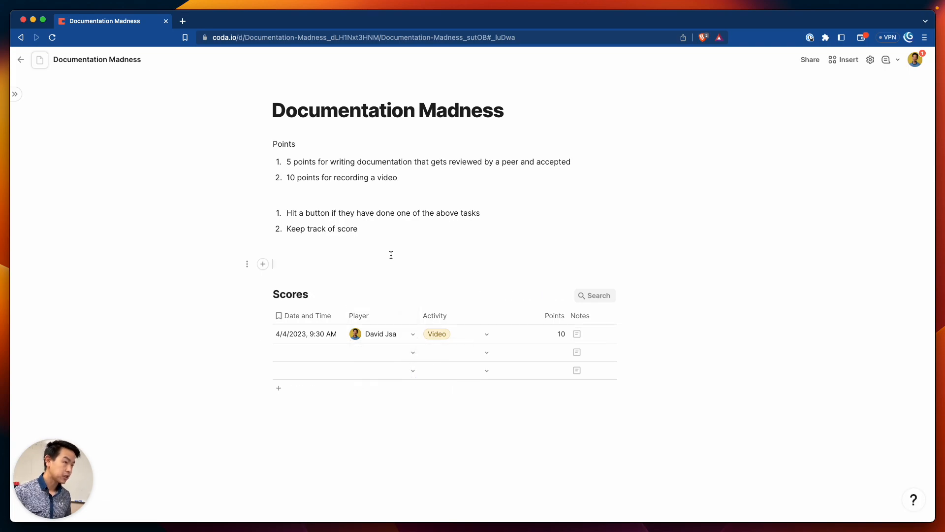
pyautogui.write('/')
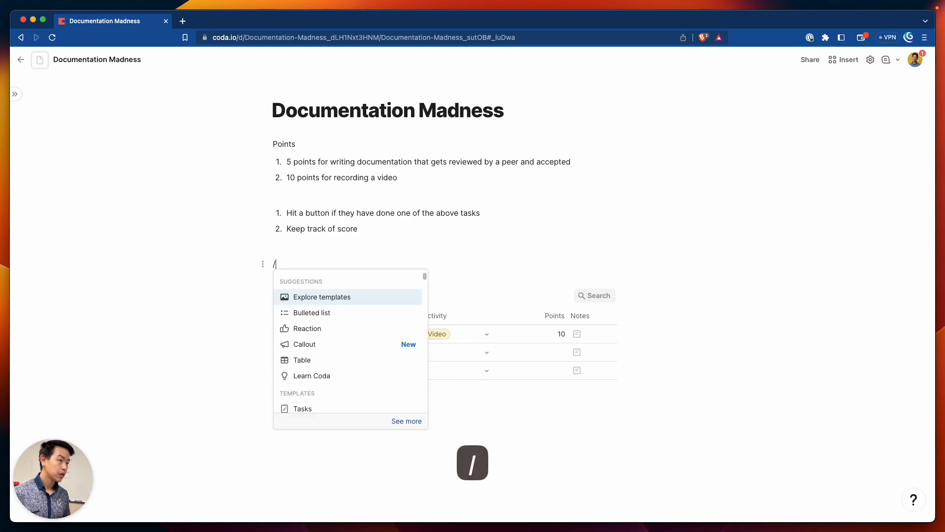
pyautogui.press('BackSpace')
pyautogui.write('/ta')
pyautogui.press('Return')
pyautogui.press('Return')
pyautogui.write('Scoreboard')
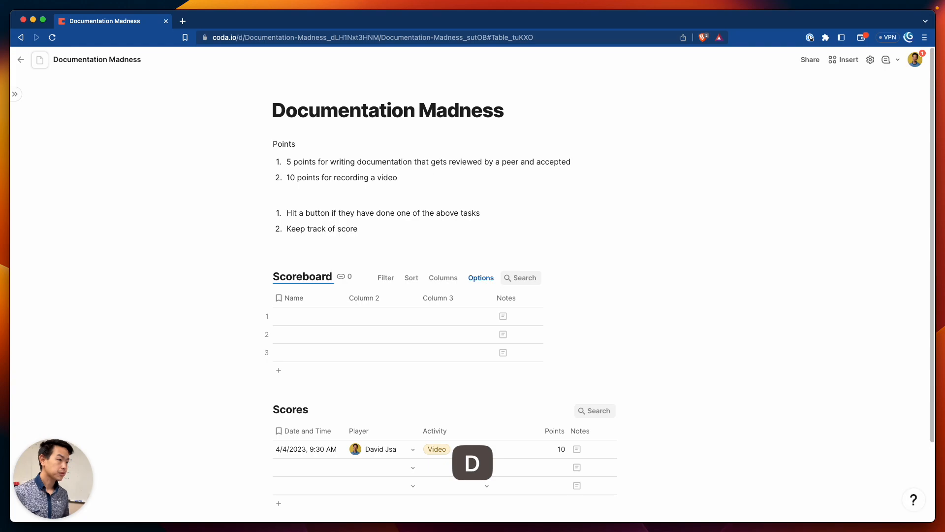
pyautogui.click(312, 317)
# Rename Scoreboard's first two columns to 'Player' and 'Total Points'
pyautogui.click(309, 298)
pyautogui.click(309, 298)
pyautogui.write('PLayer')
pyautogui.press('BackSpace')
pyautogui.press('BackSpace')
pyautogui.press('BackSpace')
pyautogui.press('BackSpace')
pyautogui.press('BackSpace')
pyautogui.write('layer')
pyautogui.press('Tab')
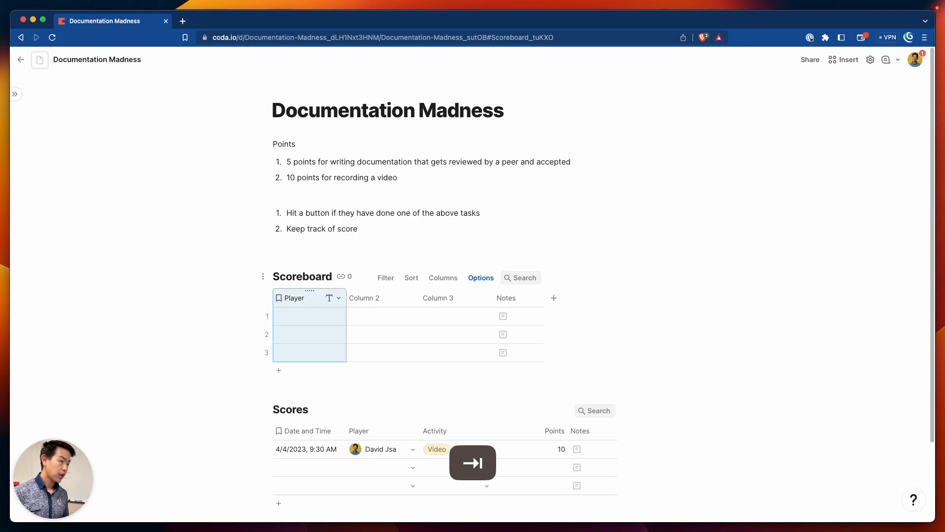
pyautogui.click(375, 296)
pyautogui.click(376, 296)
pyautogui.write('Total Points')
pyautogui.press('Return')
# Delete Scoreboard's Column 3 and Notes columns
pyautogui.click(449, 305)
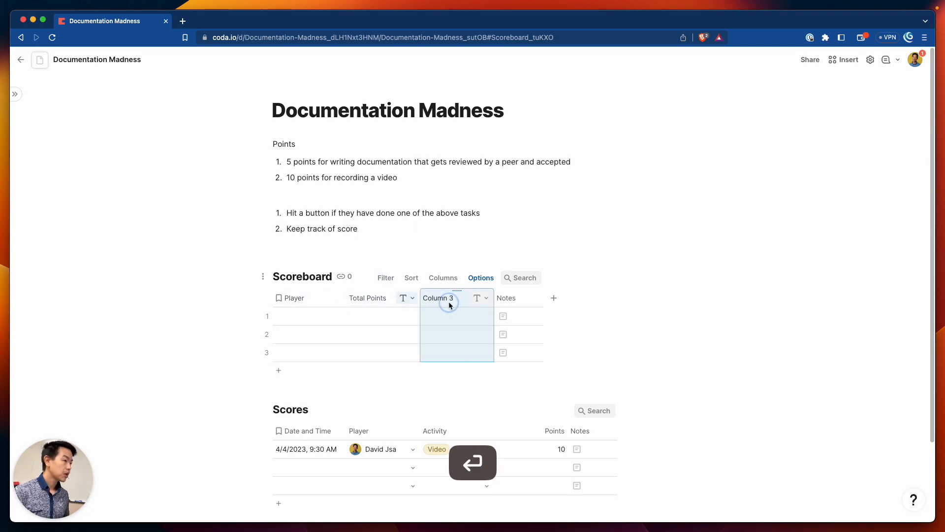
pyautogui.keyDown('shift'); pyautogui.click(505, 298); pyautogui.keyUp('shift')
pyautogui.click(526, 297)
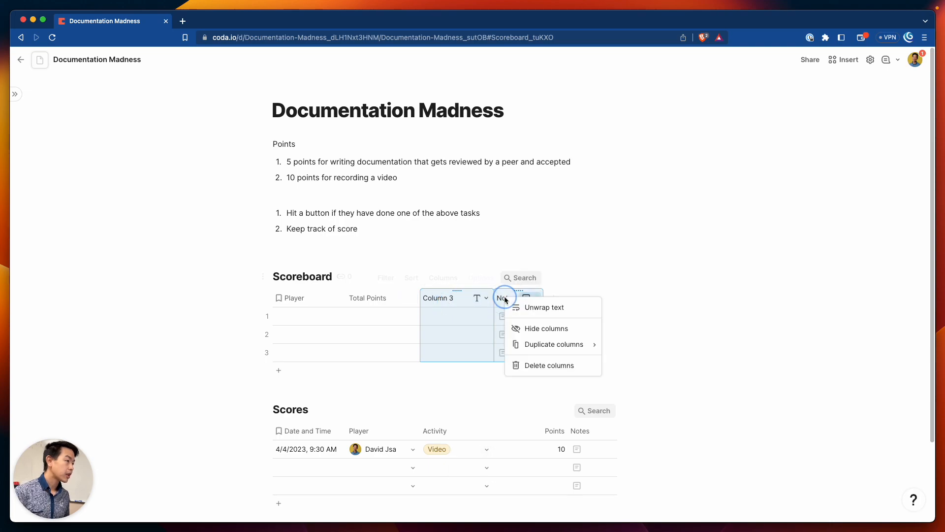
pyautogui.click(523, 366)
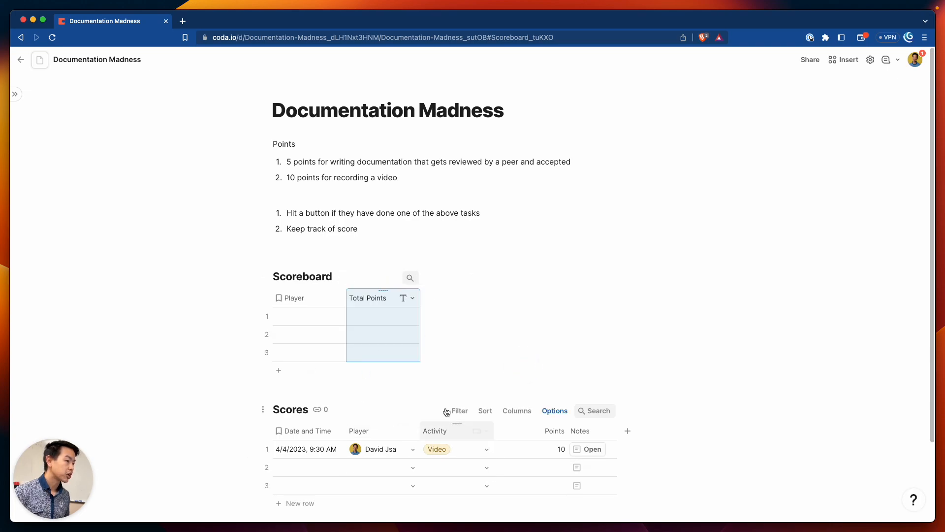
pyautogui.click(321, 317)
pyautogui.click(320, 315)
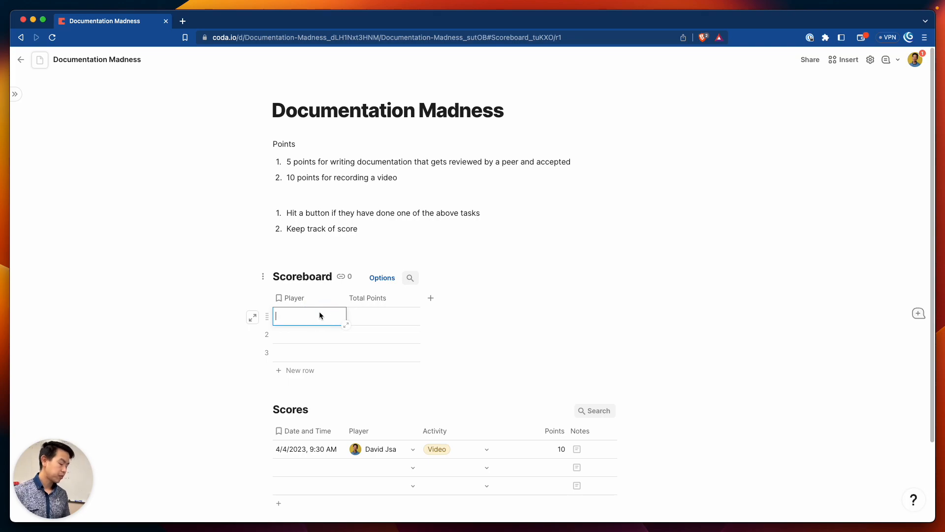
# Change Scoreboard's Player column type to People
pyautogui.write('dav')
pyautogui.press('BackSpace')
pyautogui.press('BackSpace')
pyautogui.press('BackSpace')
pyautogui.press('Escape')
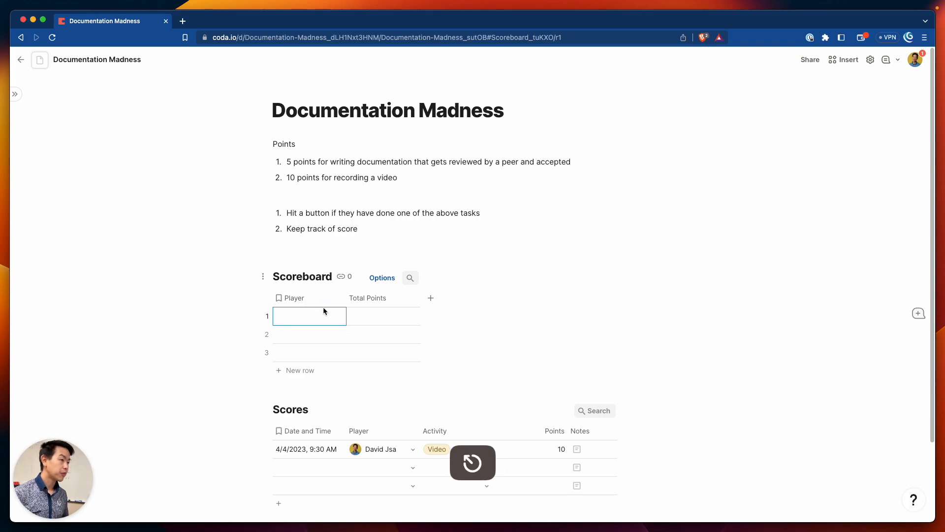
pyautogui.click(335, 298)
pyautogui.moveTo(356, 319)
pyautogui.write('peopl')
pyautogui.press('Down')
pyautogui.press('Return')
# Assign the doc's user as the player in Scoreboard's row 1
pyautogui.click(319, 323)
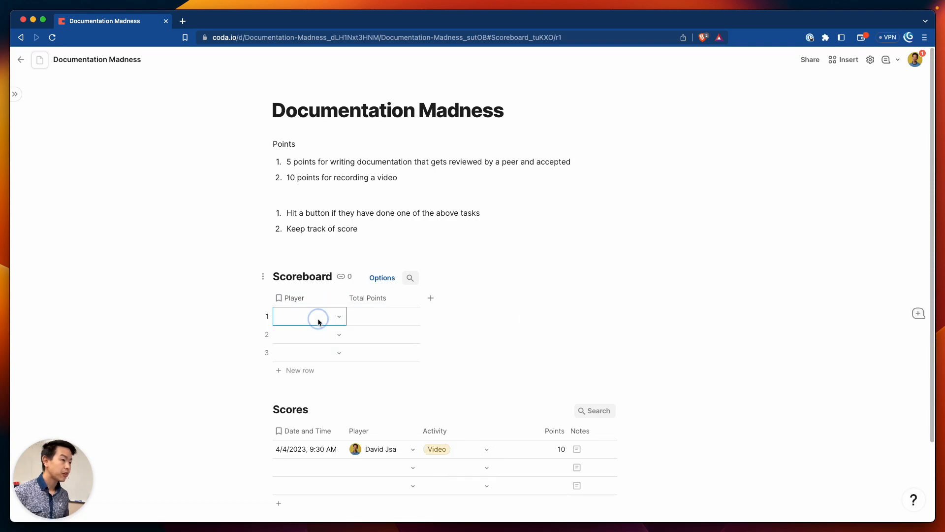
pyautogui.click(325, 350)
pyautogui.click(383, 319)
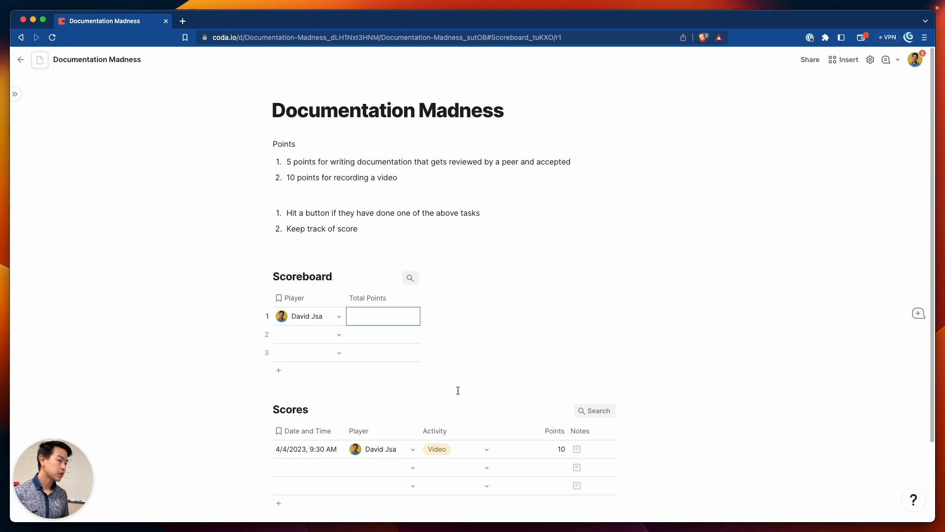
pyautogui.scroll(-3, 507, 419)
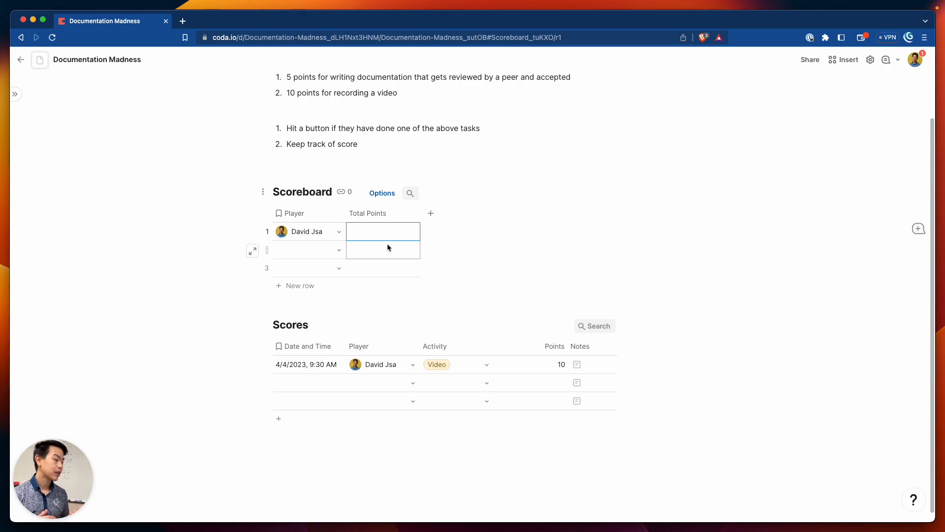
# Give Total Points the formula =Scores.Points.Sum(), showing 10 in every row
pyautogui.press('=')
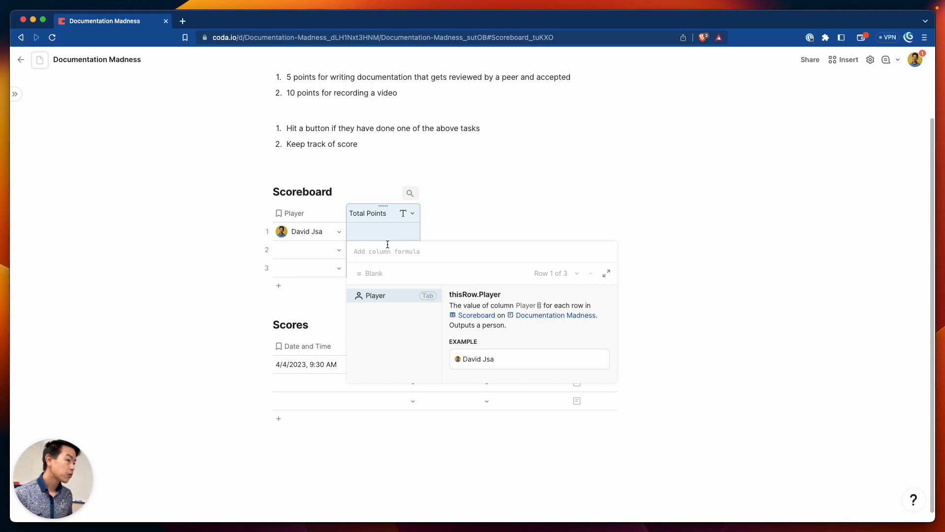
pyautogui.write('scores')
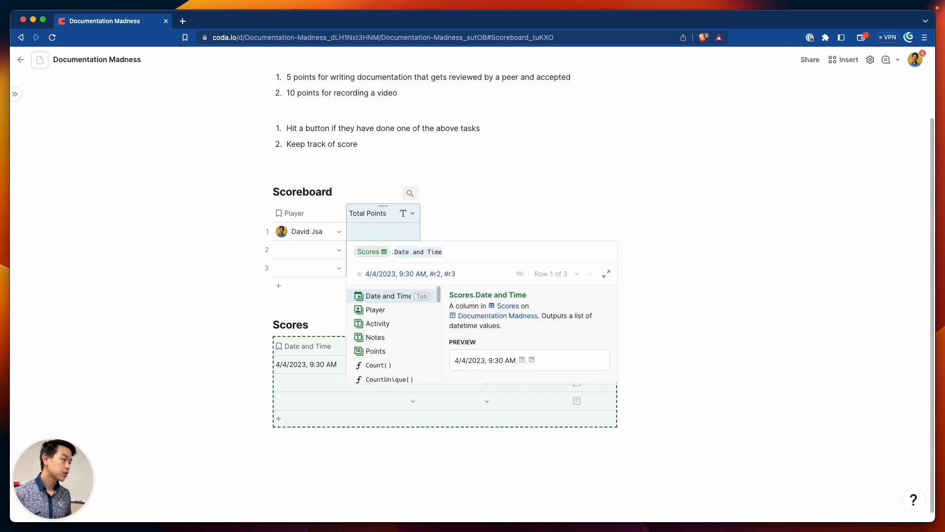
pyautogui.write('.sum')
pyautogui.press('BackSpace')
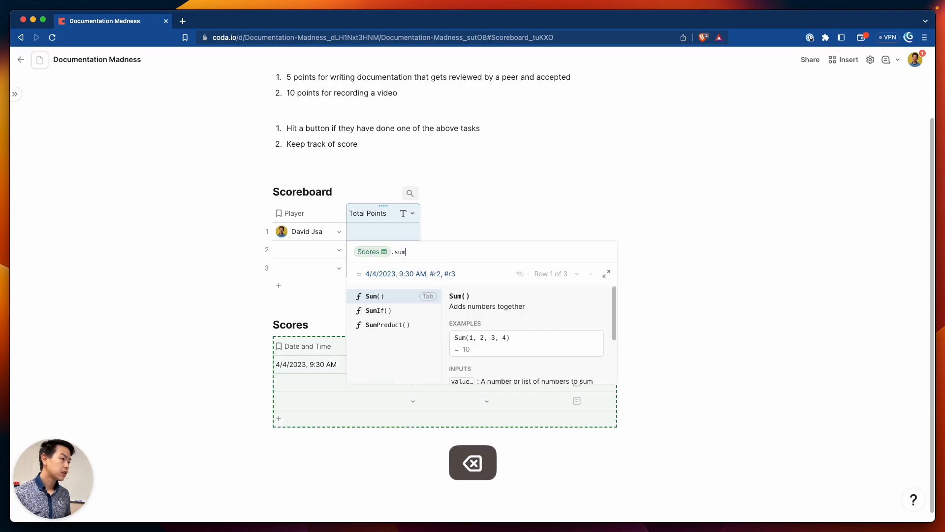
pyautogui.press('BackSpace')
pyautogui.press('BackSpace')
pyautogui.write('point')
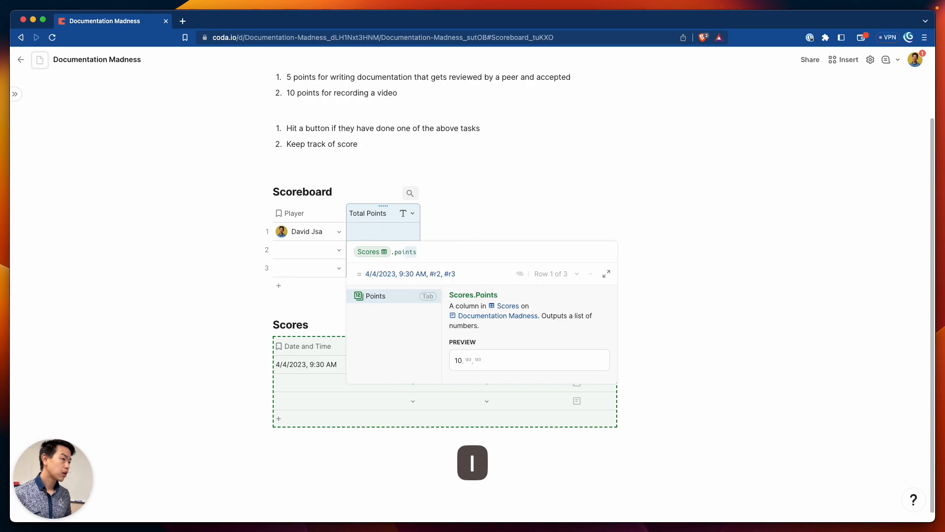
pyautogui.press('Tab')
pyautogui.write('.sum')
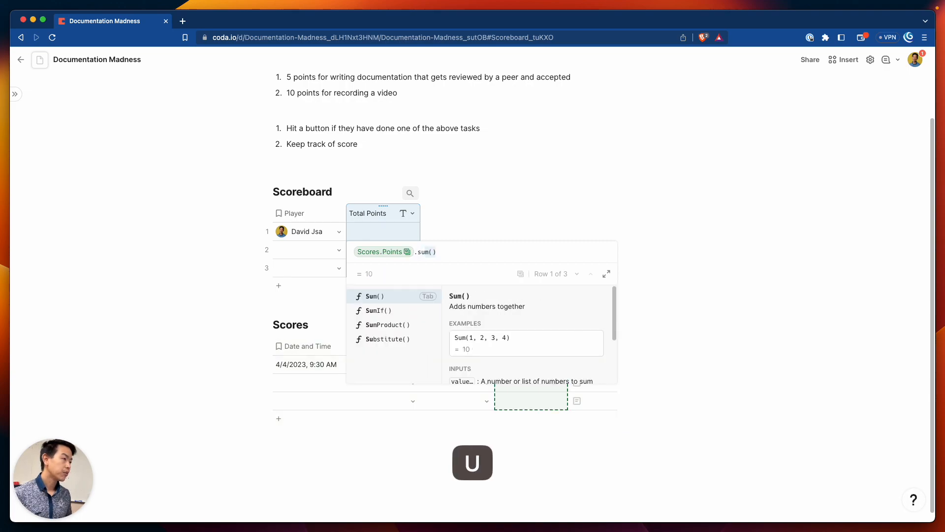
pyautogui.press('Tab')
pyautogui.press('Return')
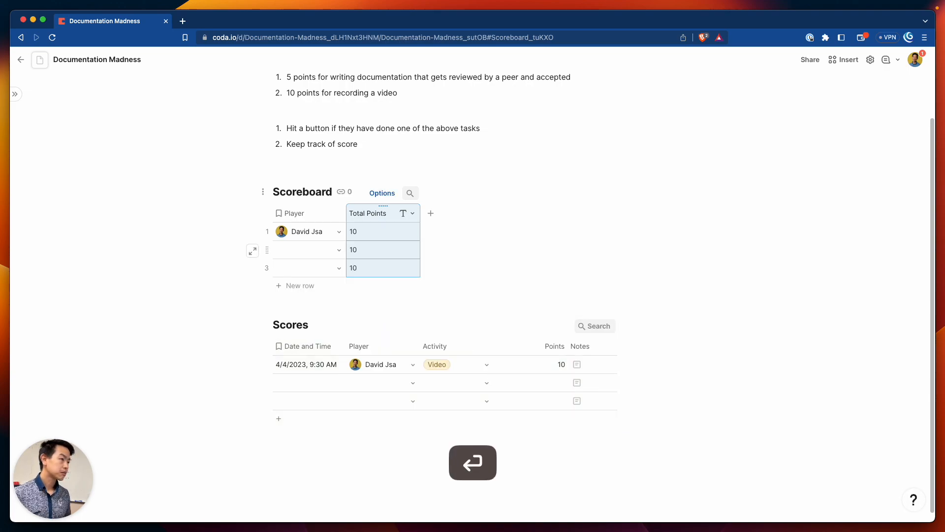
# Set Scores row 2's date to April 5, 2023 in the date picker
pyautogui.click(309, 249)
pyautogui.click(353, 233)
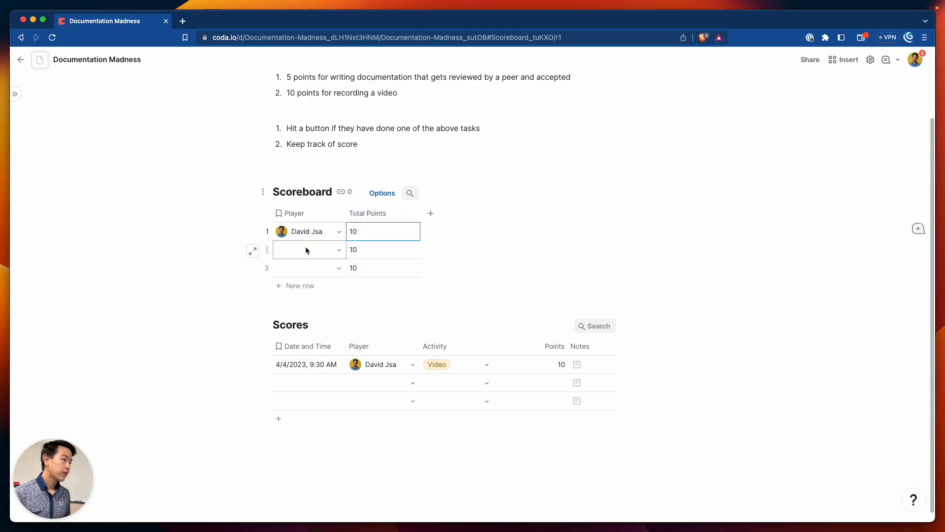
pyautogui.click(310, 383)
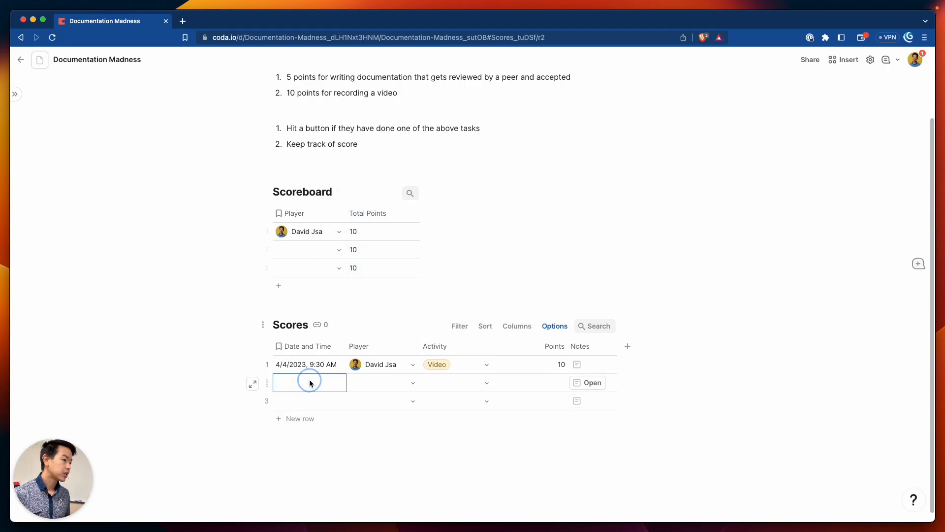
pyautogui.click(310, 383)
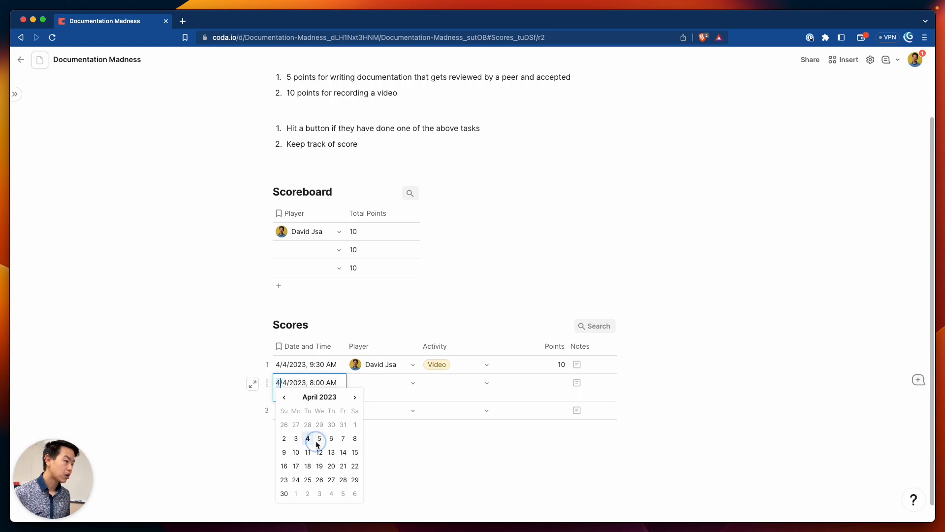
pyautogui.click(319, 439)
# Fill row 2 with the doc's user as player, Written activity and 5 points
pyautogui.click(394, 383)
pyautogui.click(413, 383)
pyautogui.click(393, 420)
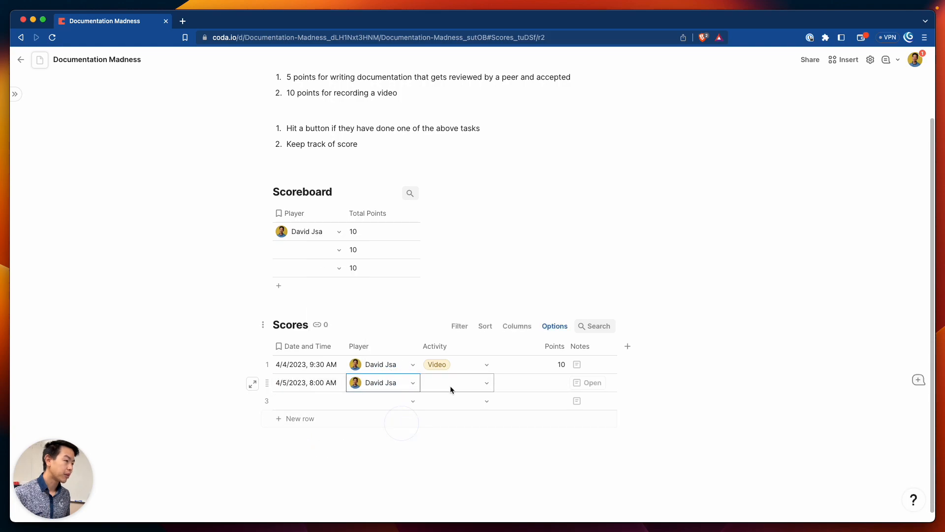
pyautogui.click(455, 385)
pyautogui.click(461, 416)
pyautogui.click(517, 384)
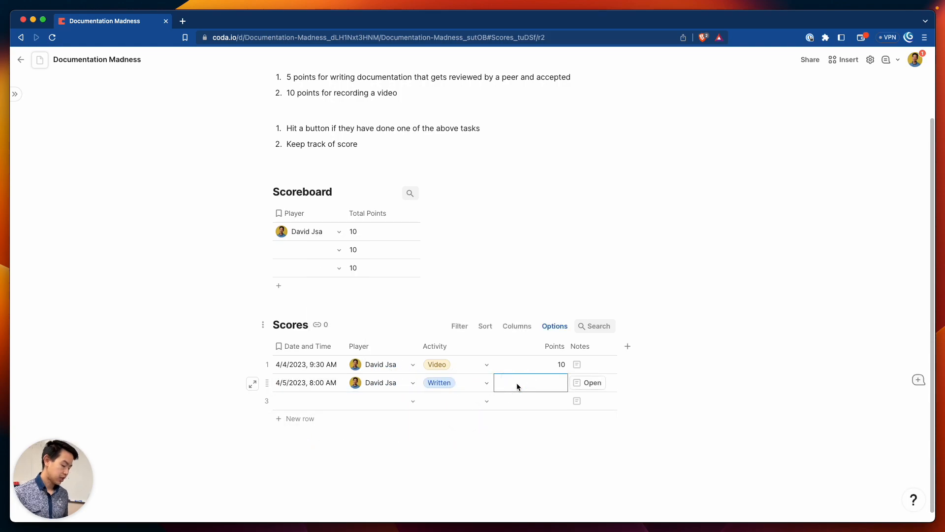
pyautogui.write('5')
pyautogui.press('Return')
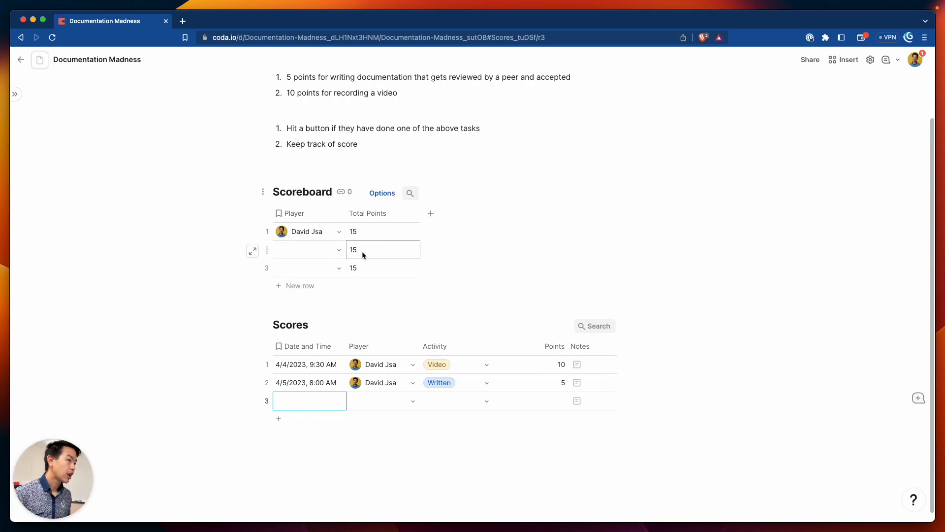
pyautogui.click(371, 231)
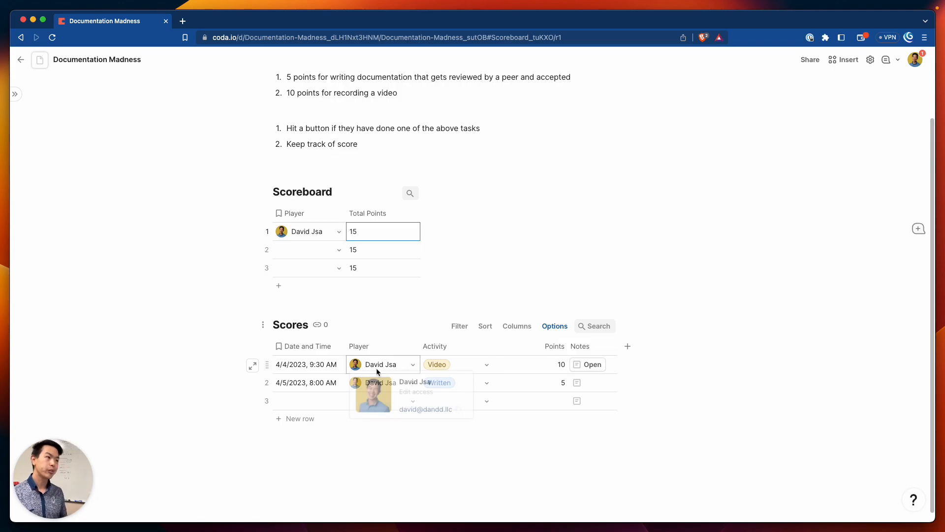
# Replace the Total Points formula with Scores.Filter() on the Scores Player column
pyautogui.click(365, 229)
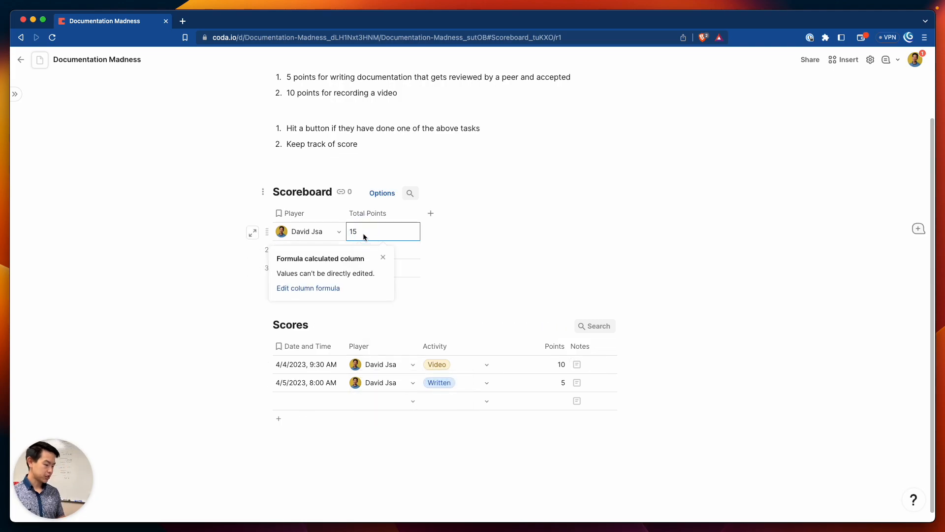
pyautogui.press('=')
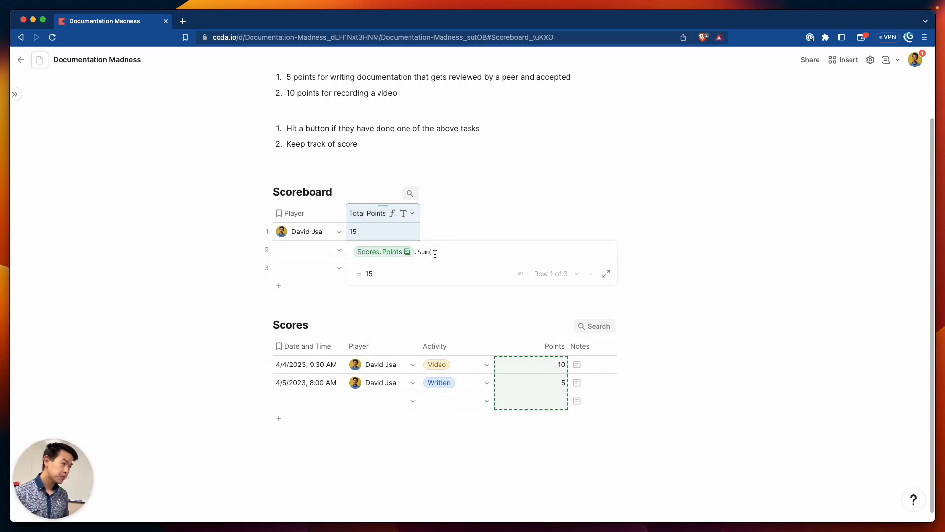
pyautogui.click(424, 252)
pyautogui.tripleClick(469, 251)
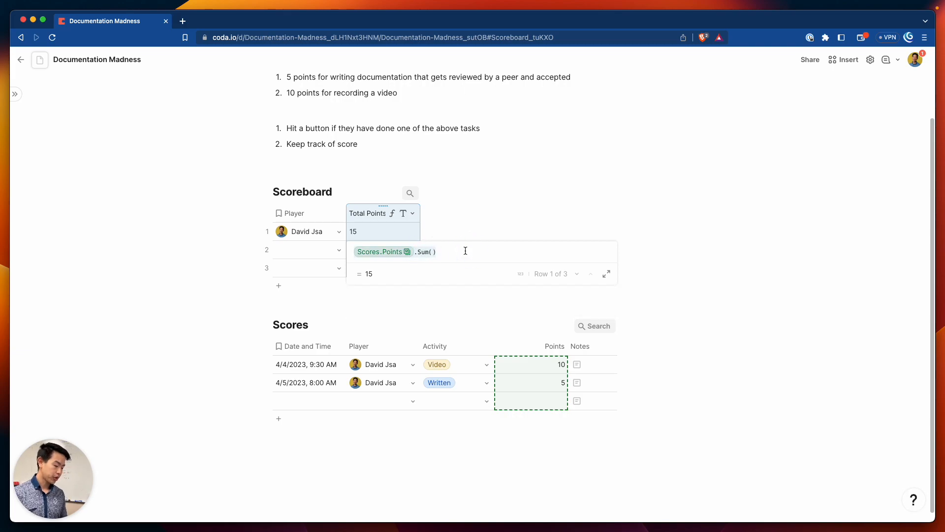
pyautogui.write('scores')
pyautogui.press('Tab')
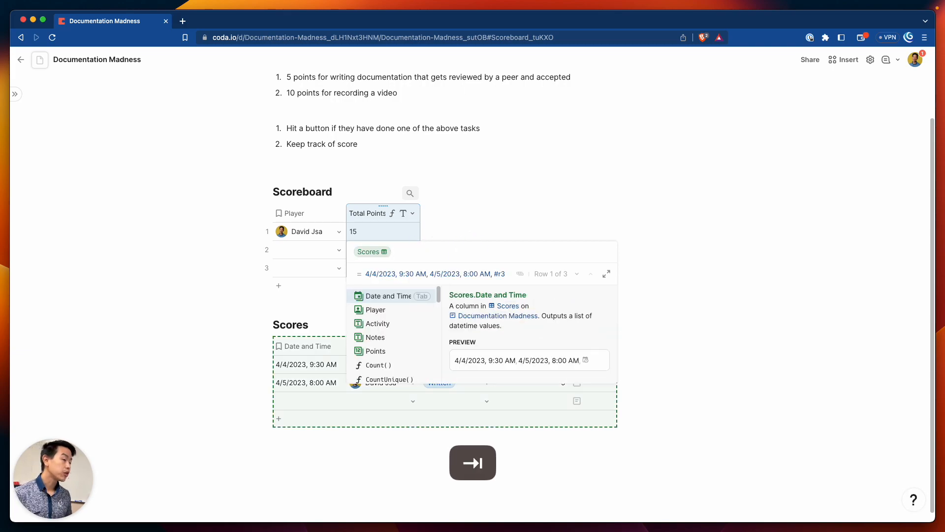
pyautogui.write('.')
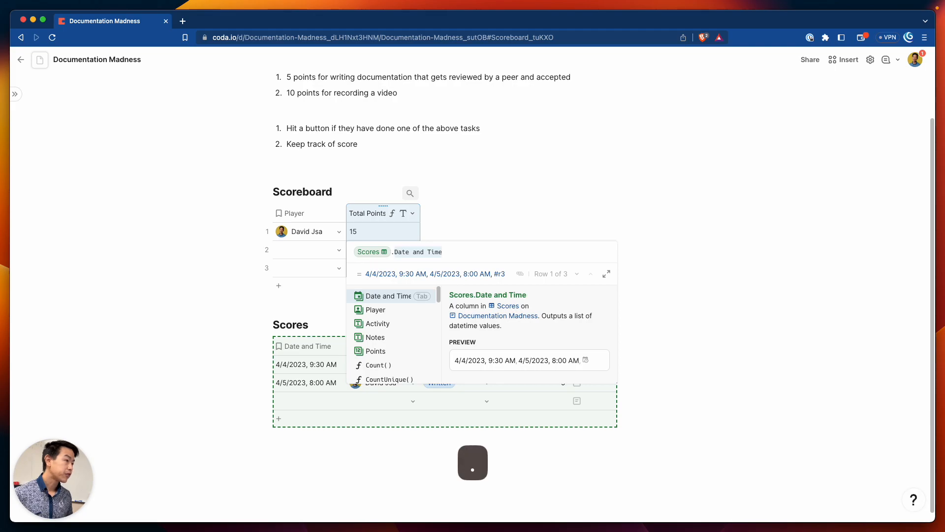
pyautogui.write('filter(')
pyautogui.press('Tab')
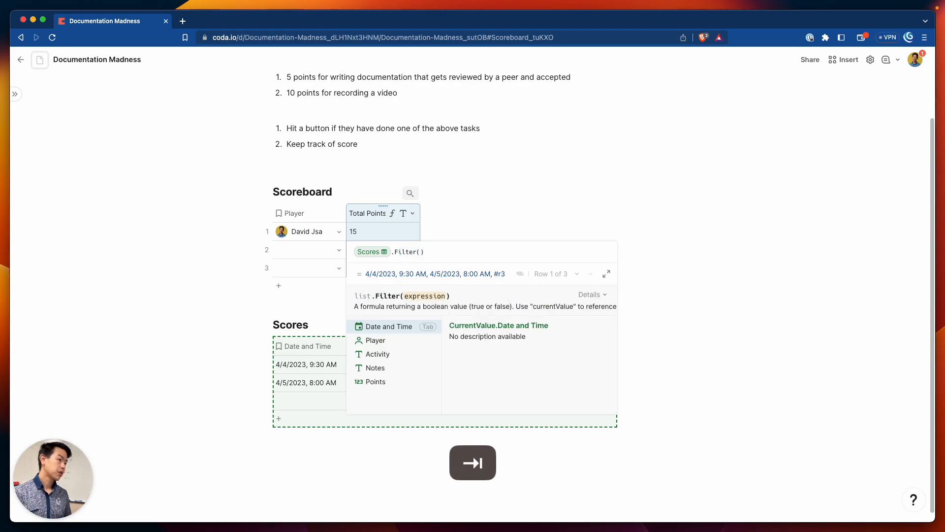
pyautogui.press('Down')
pyautogui.press('Return')
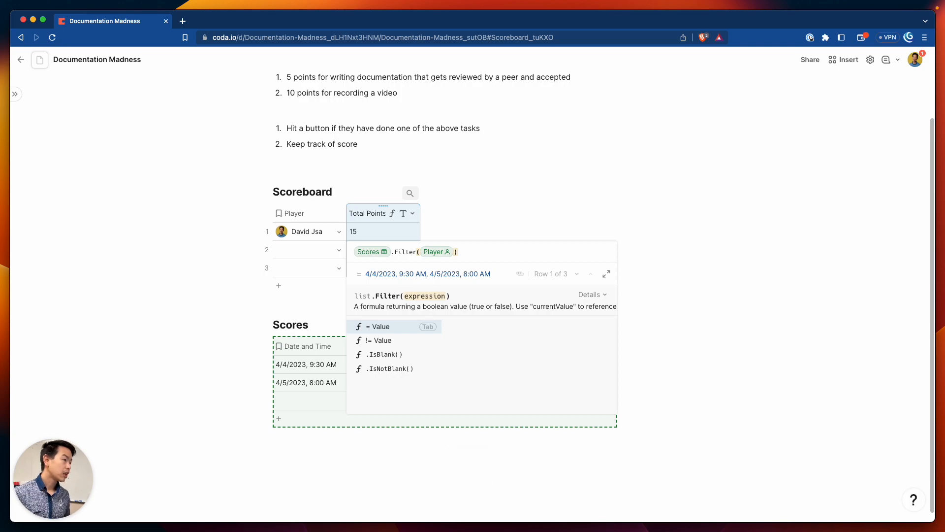
# Complete the filter condition as Player = thisRow.Player
pyautogui.press('Right')
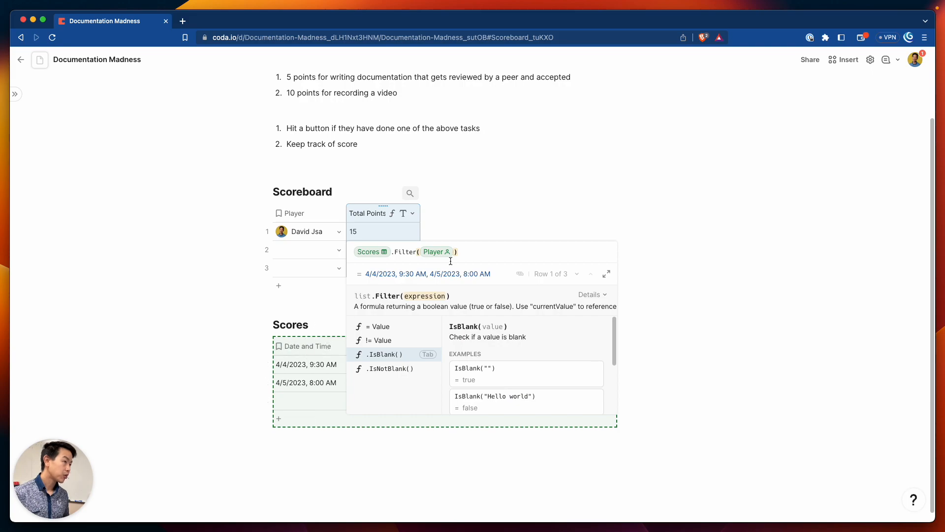
pyautogui.write('= player')
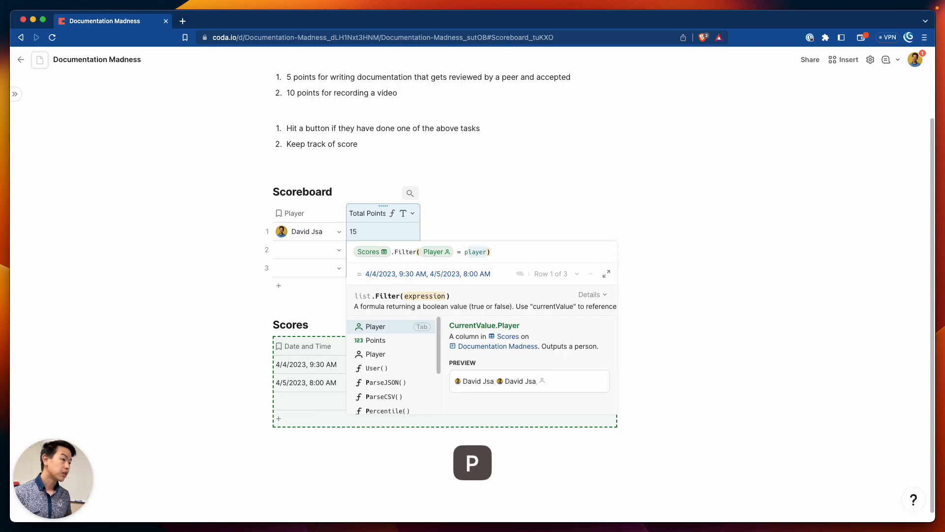
pyautogui.write('a')
pyautogui.press('BackSpace')
pyautogui.write('lat')
pyautogui.press('BackSpace')
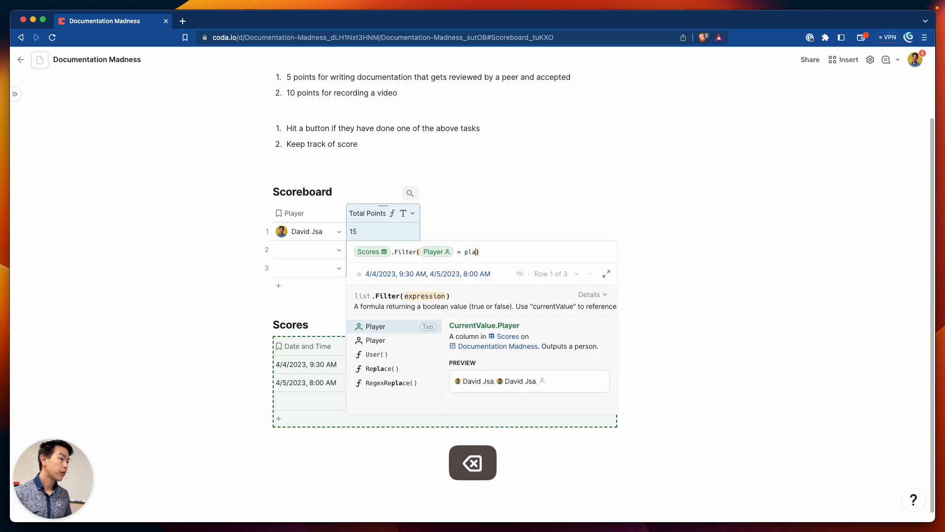
pyautogui.press('Down')
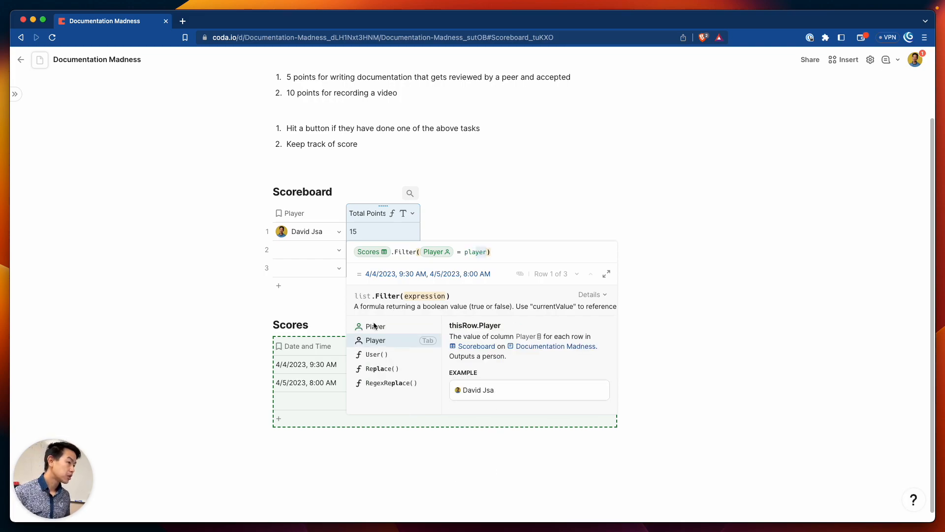
pyautogui.click(371, 341)
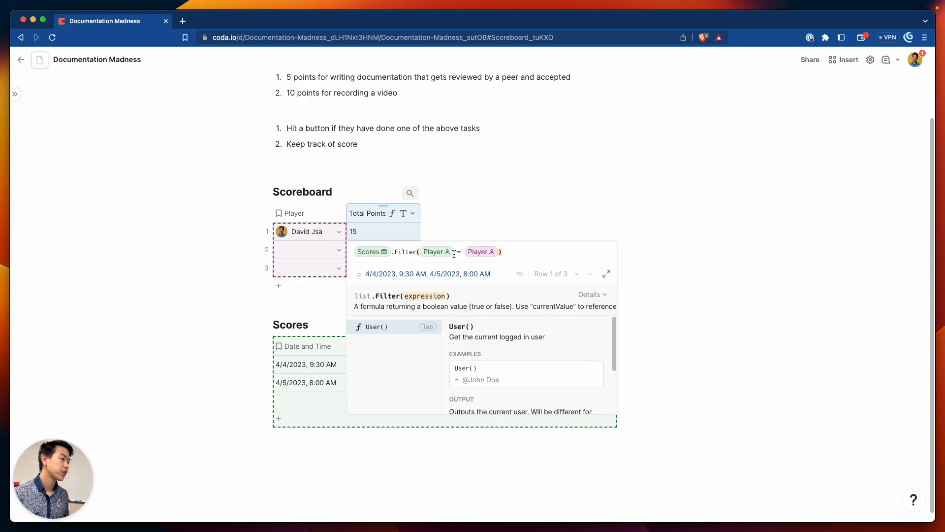
pyautogui.click(521, 251)
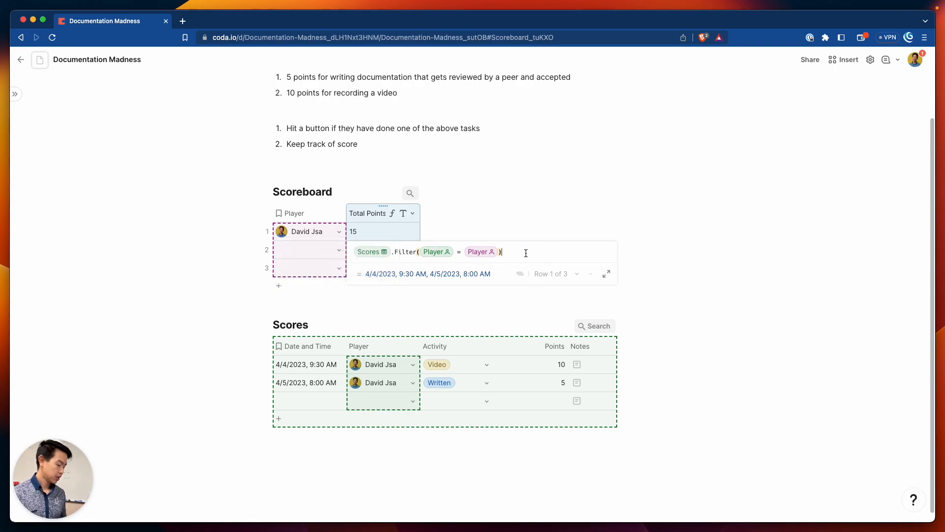
# Append .Points.Sum() to the filter and commit the Total Points formula
pyautogui.write('.')
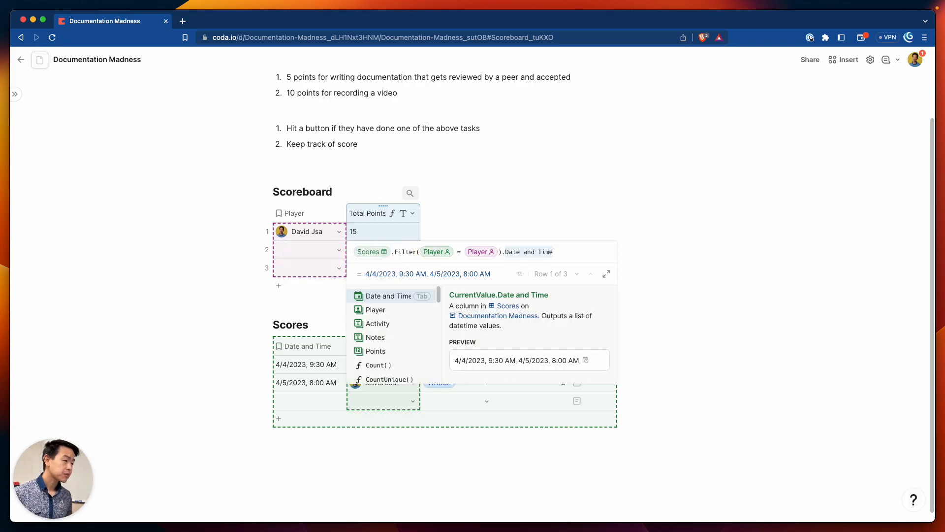
pyautogui.write('so')
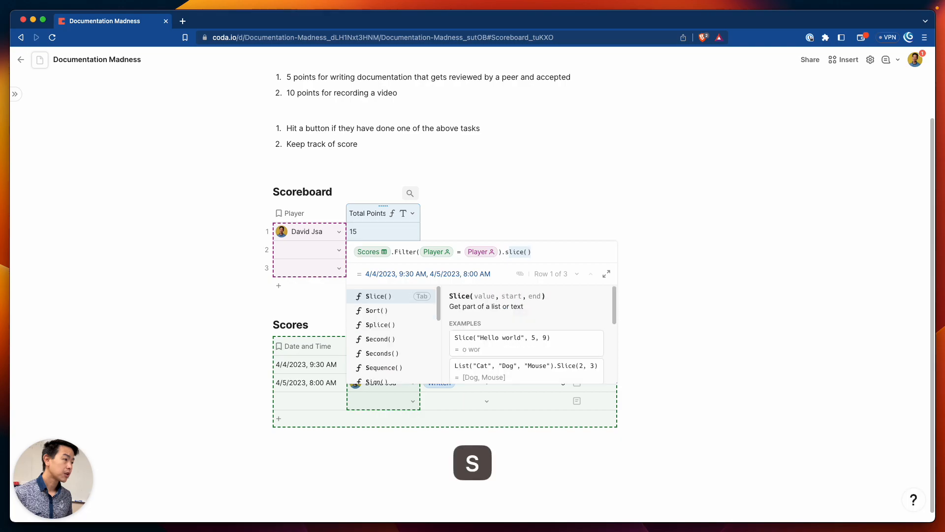
pyautogui.press('BackSpace')
pyautogui.press('BackSpace')
pyautogui.write('pa')
pyautogui.press('BackSpace')
pyautogui.write('oi')
pyautogui.press('Tab')
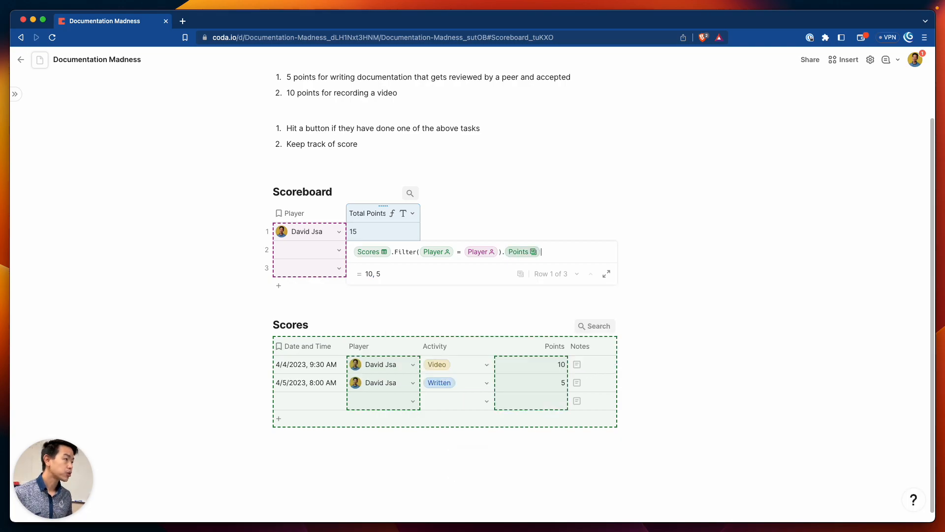
pyautogui.write('.sum()')
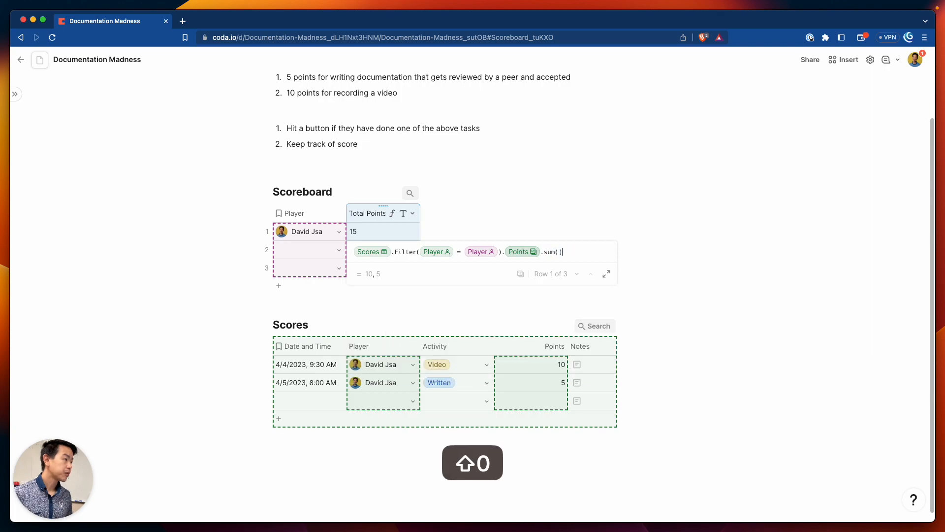
pyautogui.press('Return')
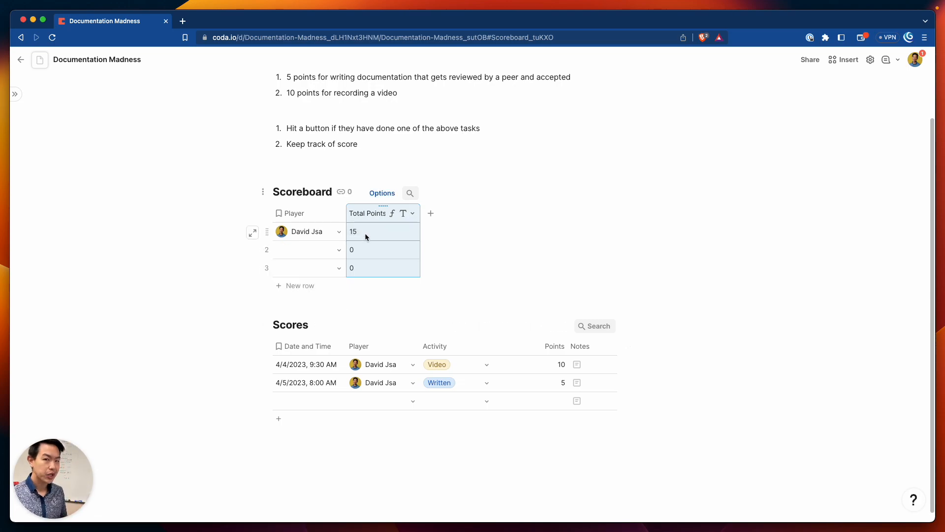
# Invite a teammate by name from Scores row 3's Player picker, granting edit access
pyautogui.click(385, 400)
pyautogui.click(386, 400)
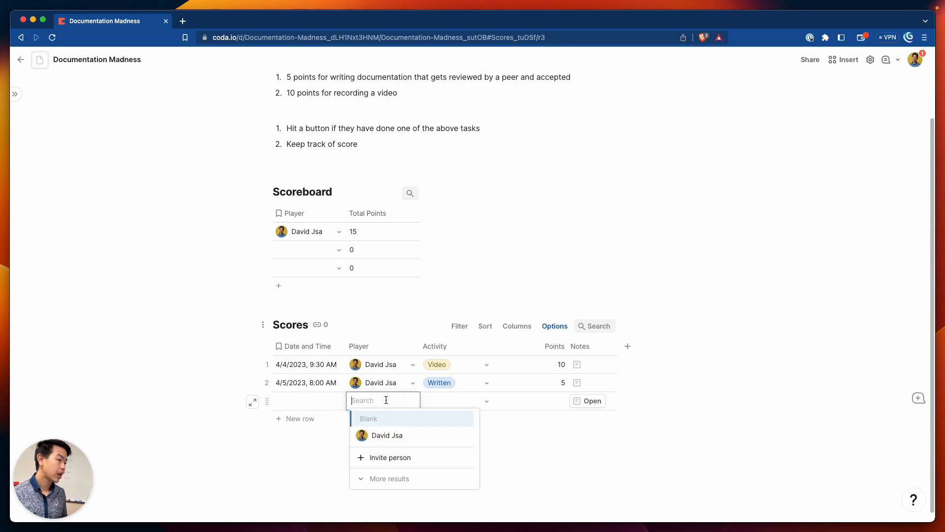
pyautogui.click(390, 457)
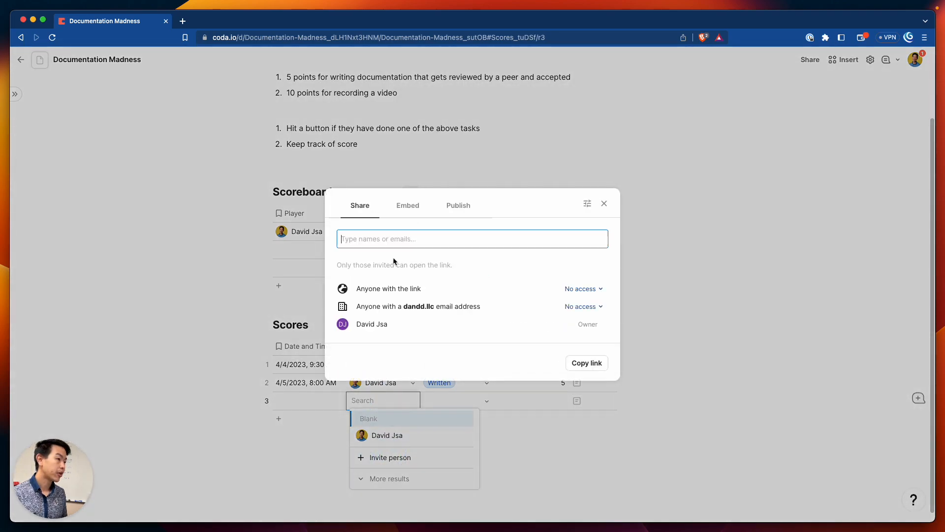
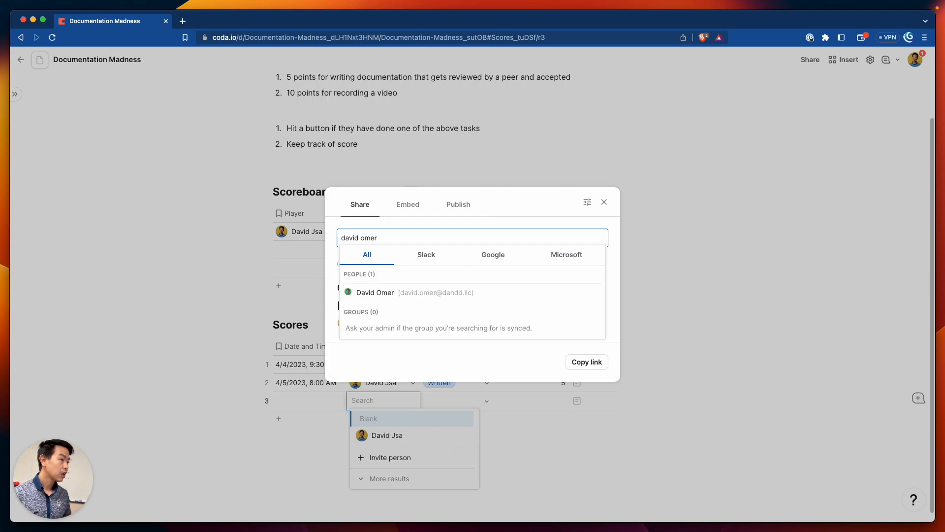
pyautogui.click(436, 294)
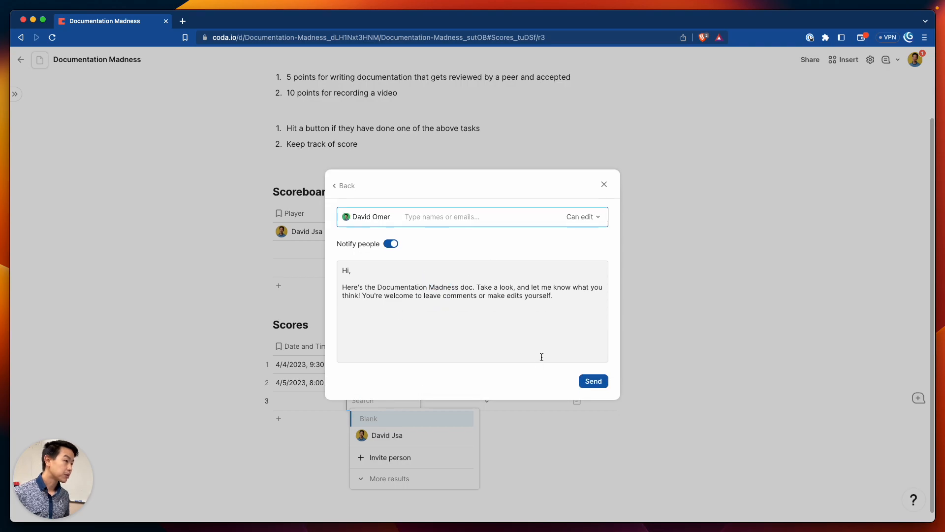
pyautogui.click(601, 382)
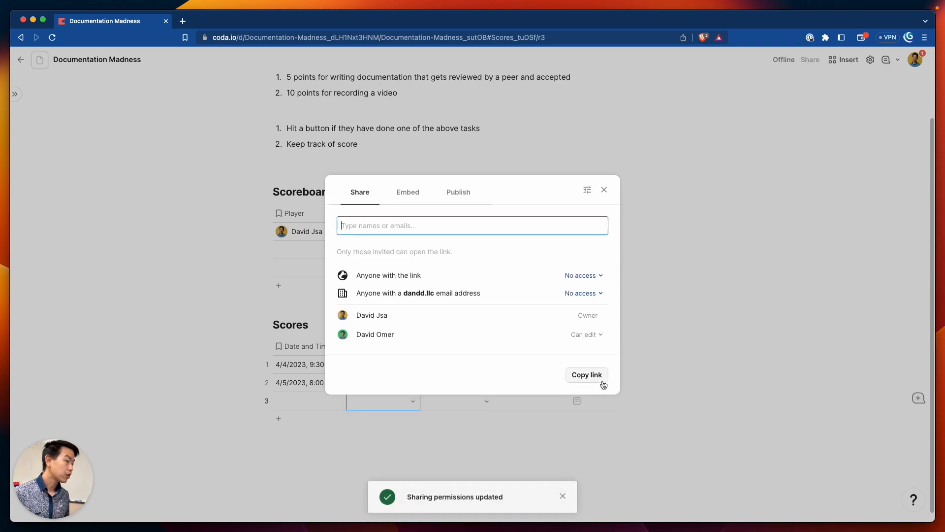
pyautogui.click(632, 422)
pyautogui.click(417, 403)
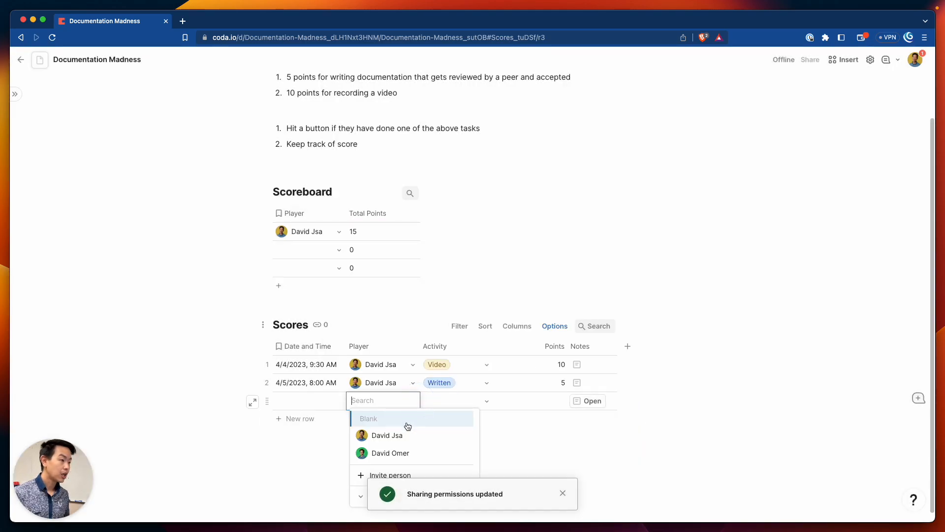
# Set Scores row 3's player to the new teammate and its time to 9:00 AM
pyautogui.click(407, 451)
pyautogui.click(330, 398)
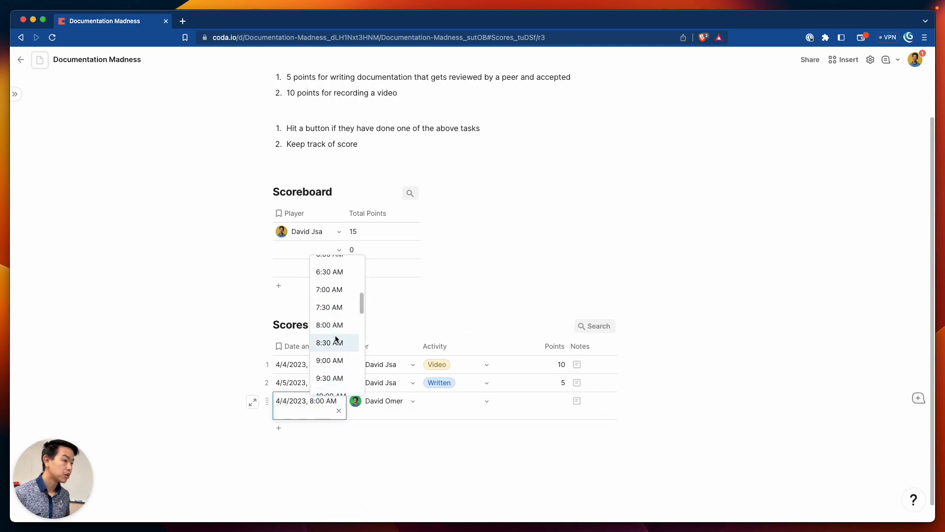
pyautogui.click(336, 361)
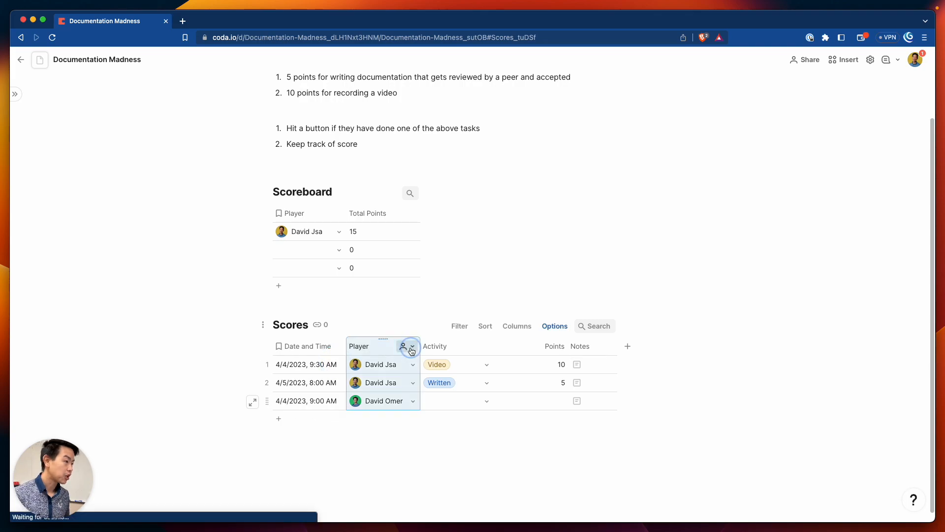
# Turn off Notify when added in the Player column settings
pyautogui.click(407, 347)
pyautogui.click(422, 380)
pyautogui.click(559, 192)
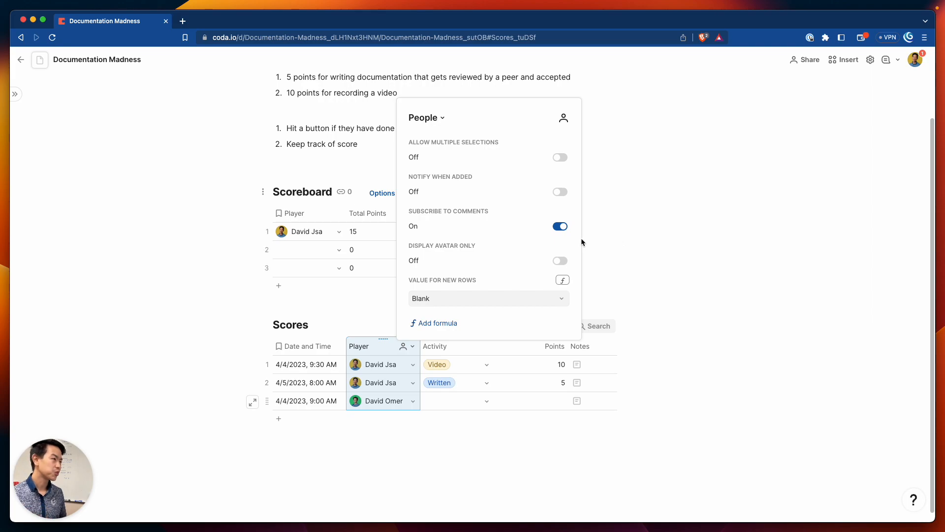
pyautogui.click(640, 235)
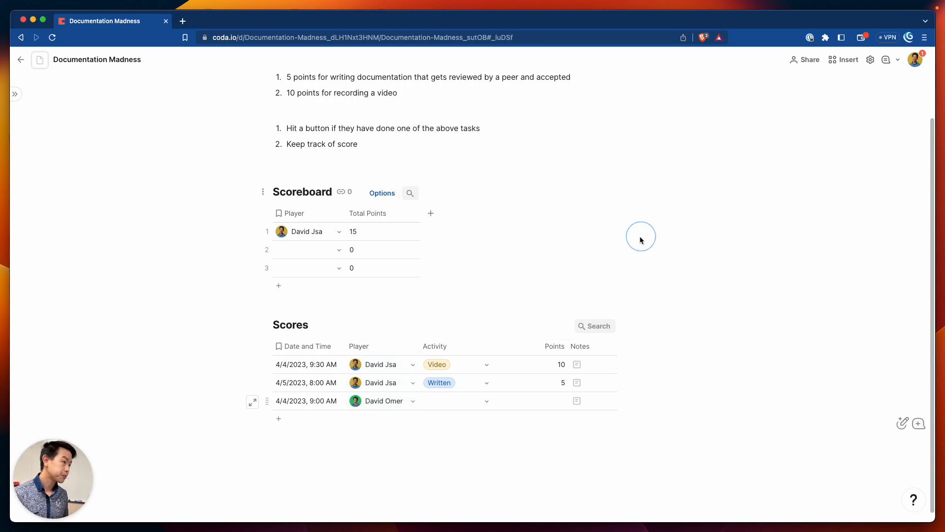
# Set row 3's activity to Written with 5 points
pyautogui.click(483, 400)
pyautogui.click(476, 433)
pyautogui.click(548, 401)
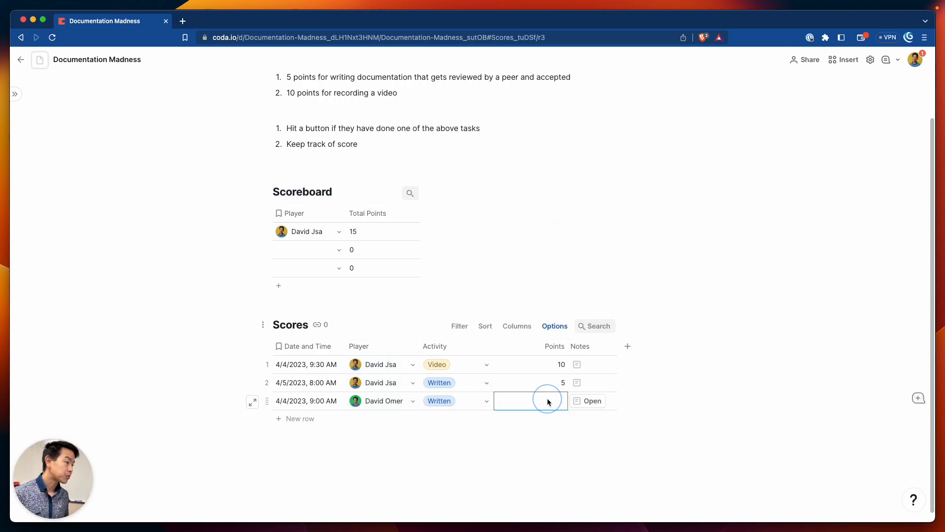
pyautogui.write('5')
pyautogui.click(296, 262)
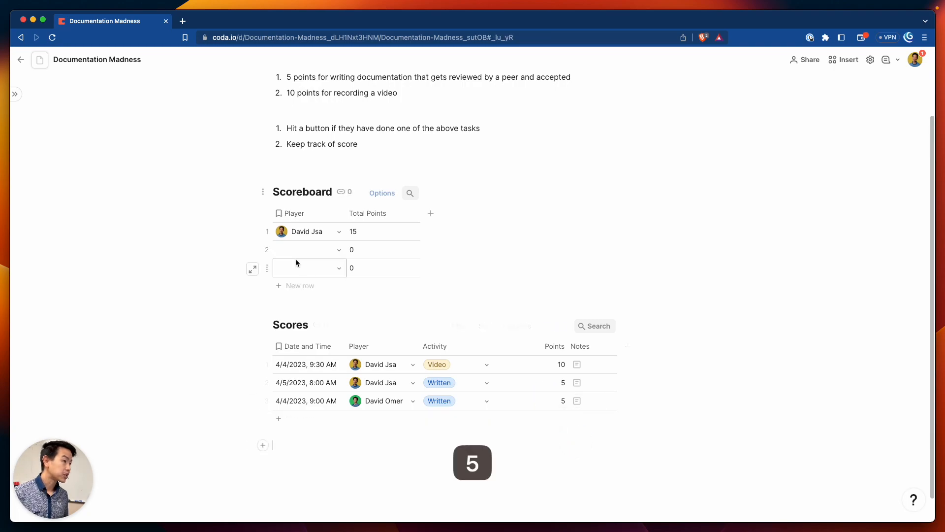
# Choose the invited teammate as Scoreboard row 2's player, showing Total Points of 5
pyautogui.doubleClick(320, 253)
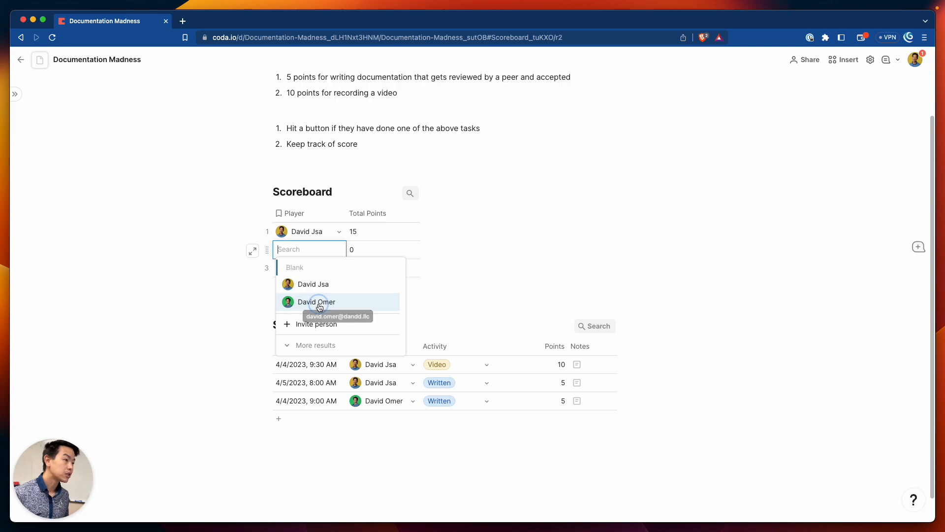
pyautogui.click(317, 301)
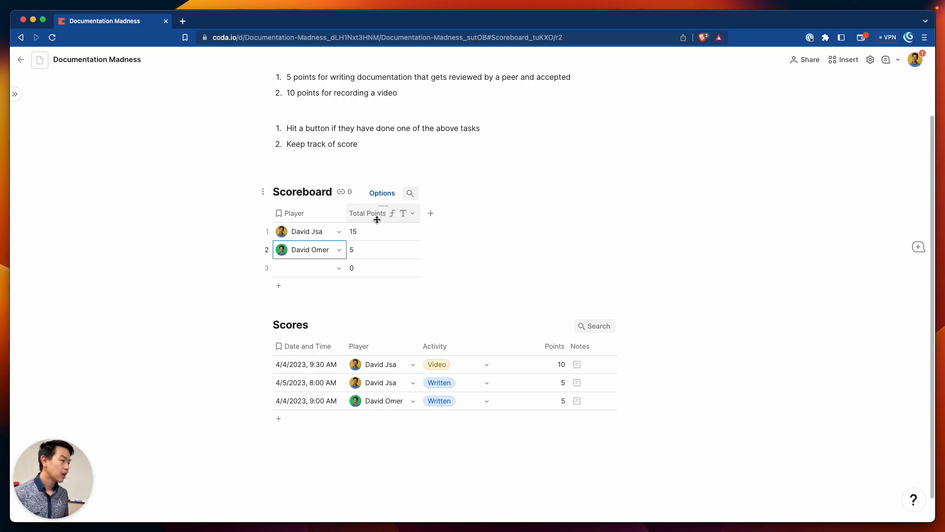
pyautogui.scroll(-1, 377, 260)
pyautogui.scroll(4, 376, 260)
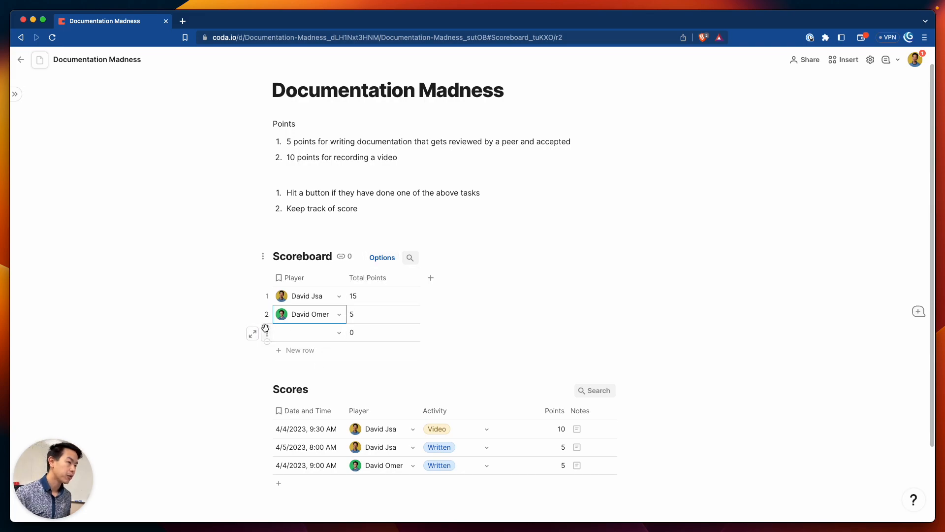
pyautogui.click(267, 333)
# Delete the empty third Scoreboard row and add a fourth Scores row
pyautogui.click(300, 459)
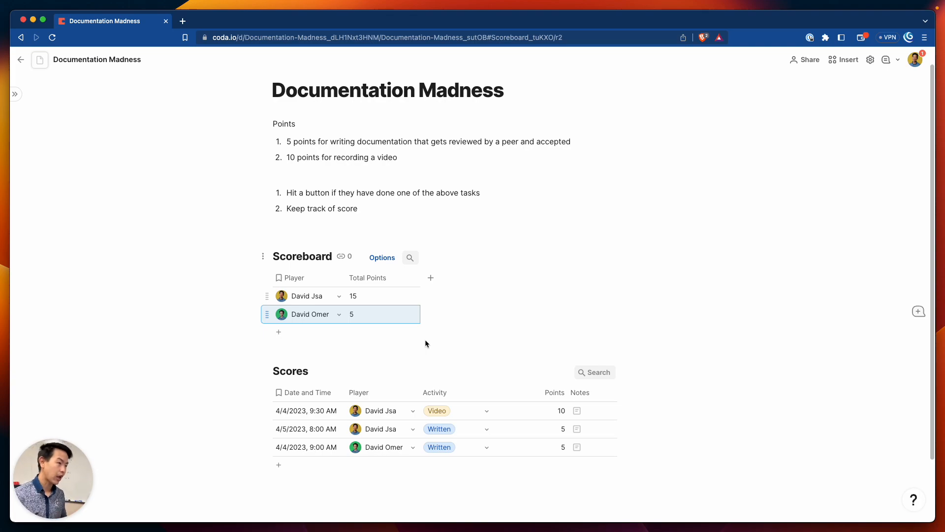
pyautogui.click(306, 465)
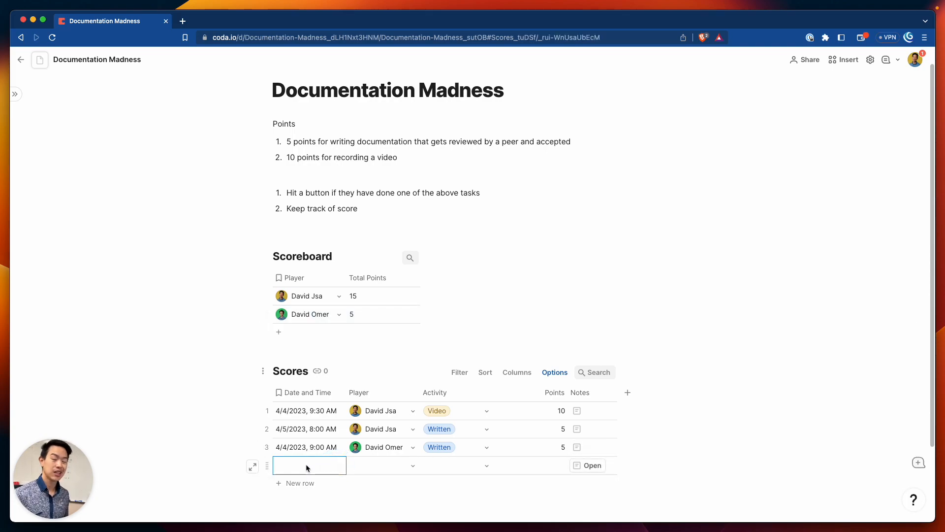
pyautogui.click(389, 465)
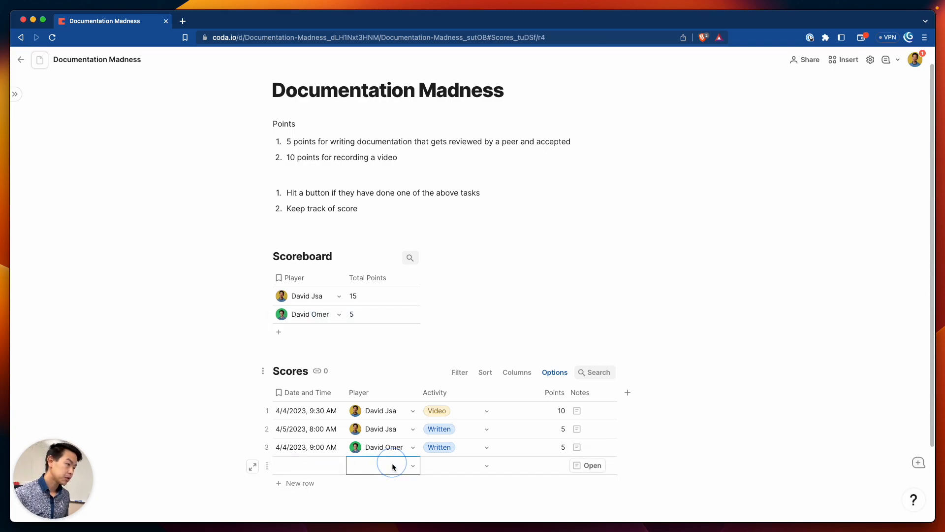
# Look through new row 4's Player, Activity and Points cells, leaving them blank
pyautogui.scroll(-3, 399, 466)
pyautogui.click(412, 394)
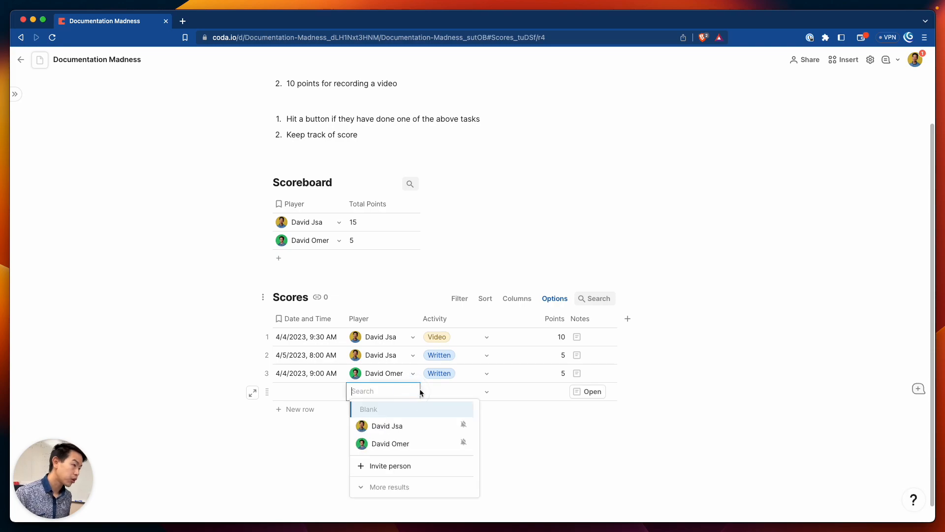
pyautogui.click(485, 392)
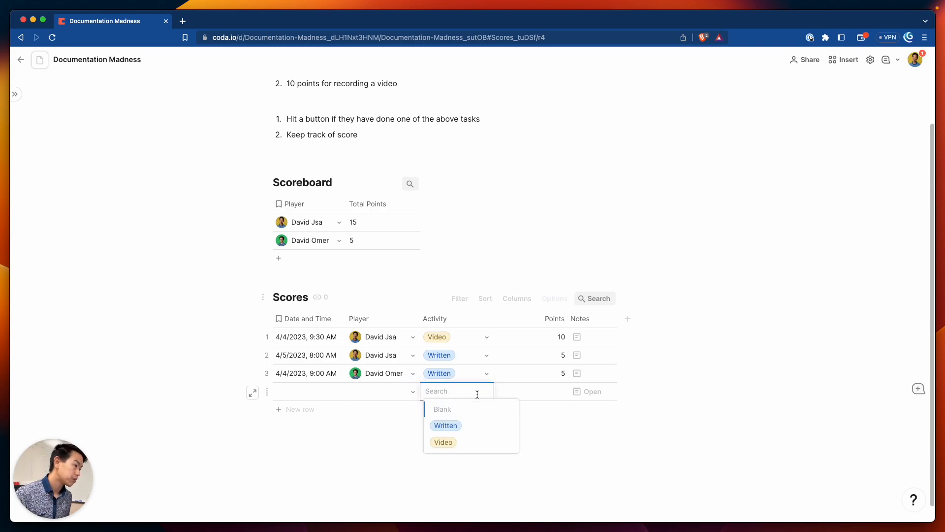
pyautogui.click(503, 389)
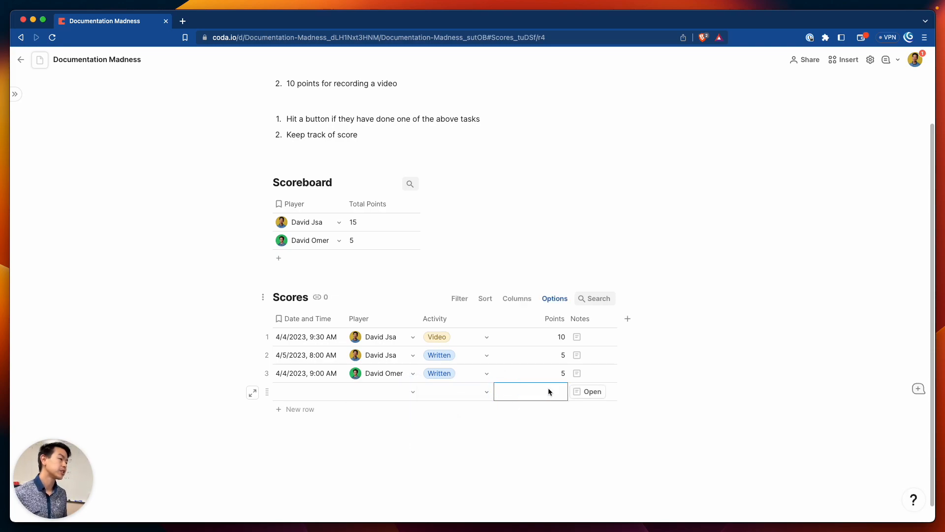
pyautogui.scroll(-1, 425, 285)
pyautogui.click(426, 275)
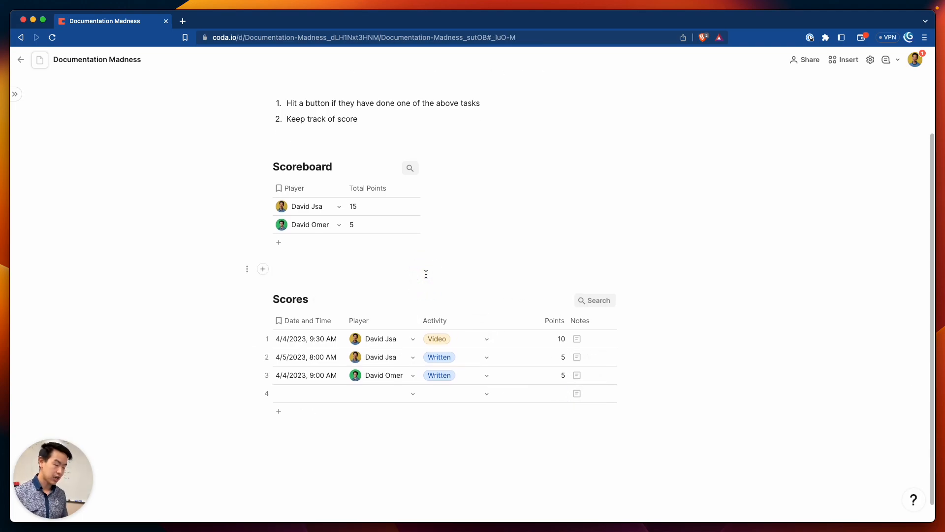
# Add an 'Automate' line above the Scores table
pyautogui.write('1.')
pyautogui.press('Left')
pyautogui.press('Right')
pyautogui.press('BackSpace')
pyautogui.write('Au')
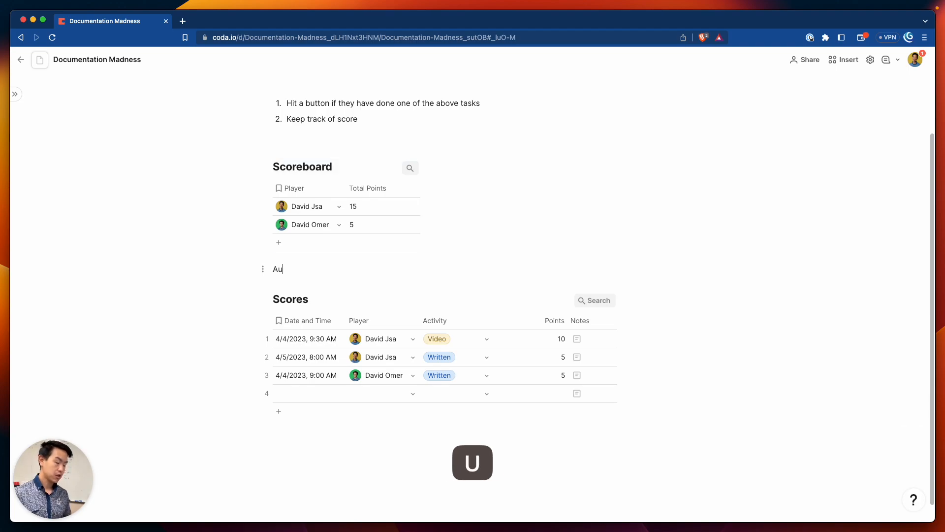
pyautogui.write('tomate')
pyautogui.press('Return')
# List 'Automate Date and Time to be when I create my score' and 'Player to be the person who is logging things'
pyautogui.write('1. ')
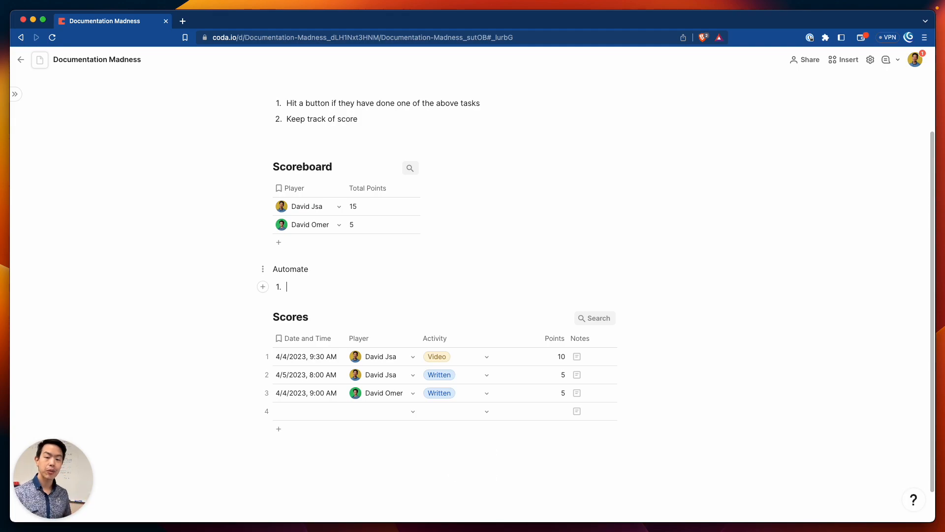
pyautogui.write('Automate ')
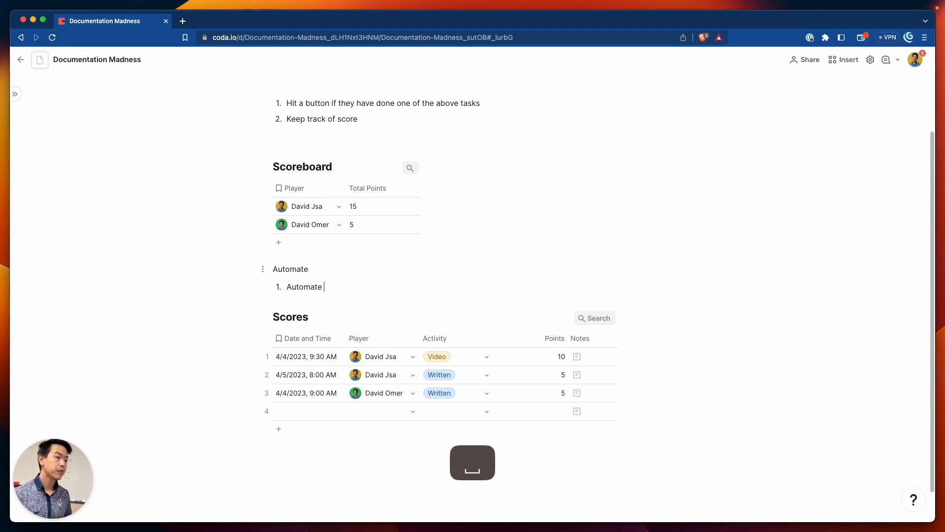
pyautogui.write('Date and Time to be when I create ')
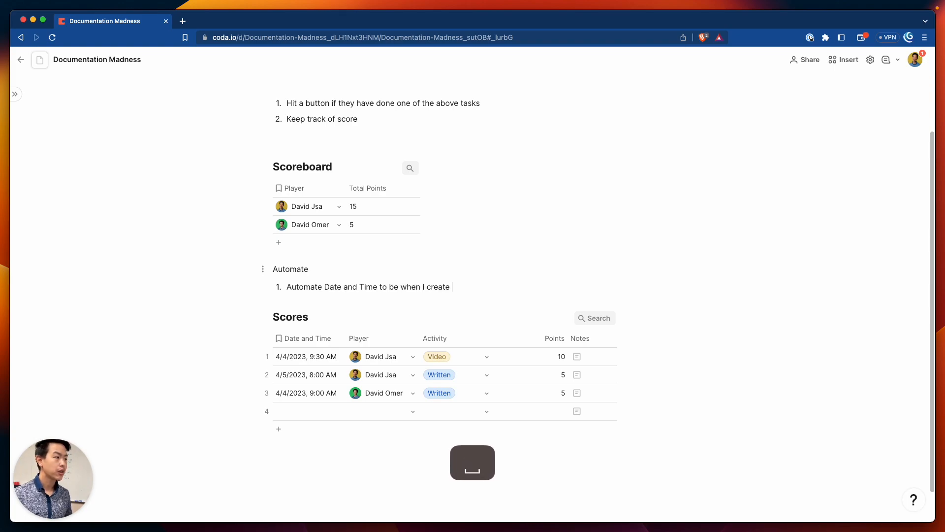
pyautogui.write('Mymy score')
pyautogui.press('Return')
pyautogui.write('Automate')
pyautogui.press('super+shift+Left')
pyautogui.write('Payerlaye')
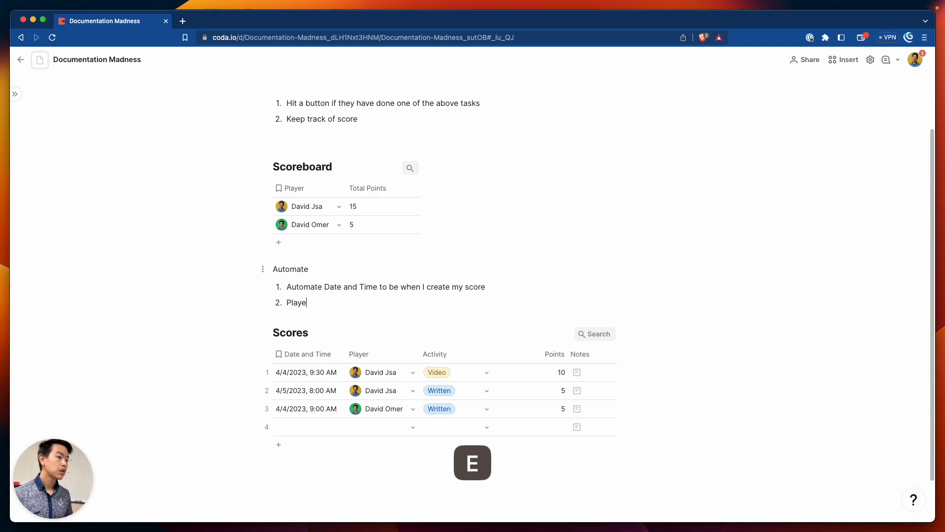
pyautogui.write('r to be the person who is logging things')
# Add third item 'Points to autopopulate based on Activity'
pyautogui.press('Return')
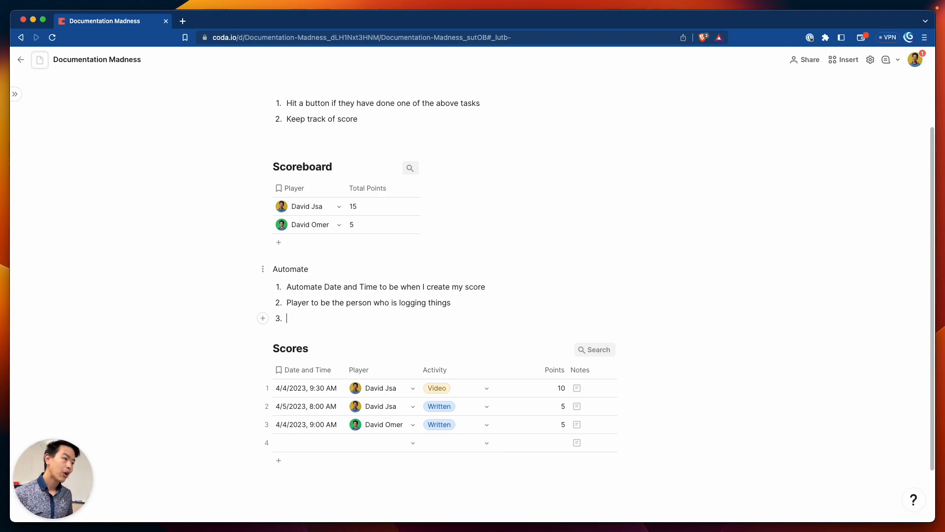
pyautogui.write('P')
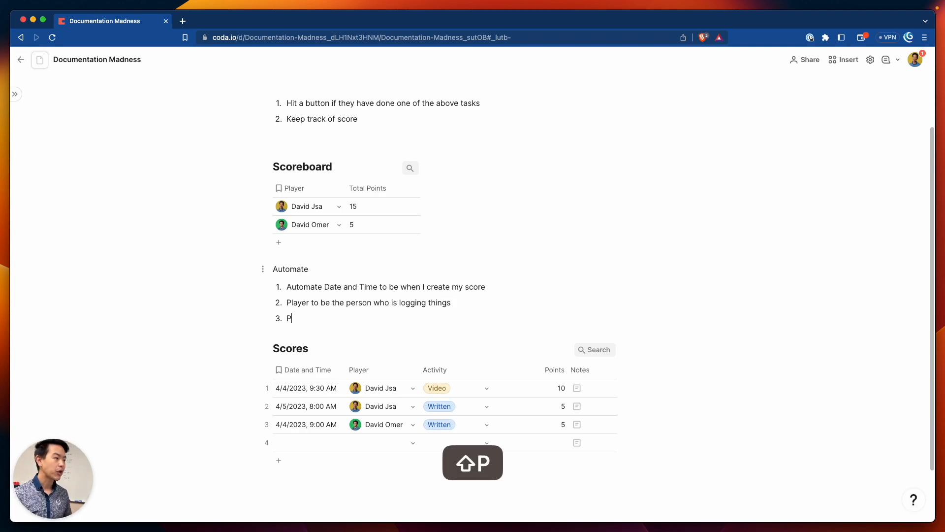
pyautogui.write('oints to autopopulate based on Act')
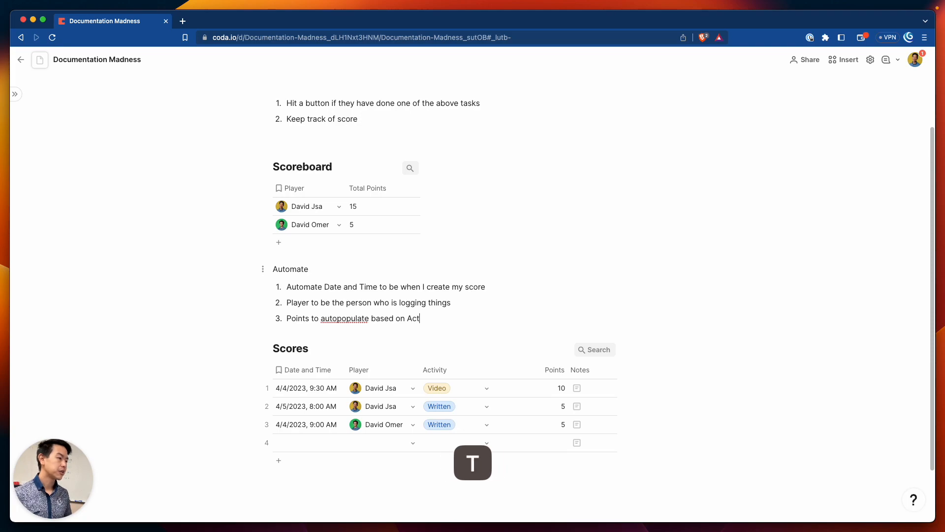
pyautogui.write('ivity')
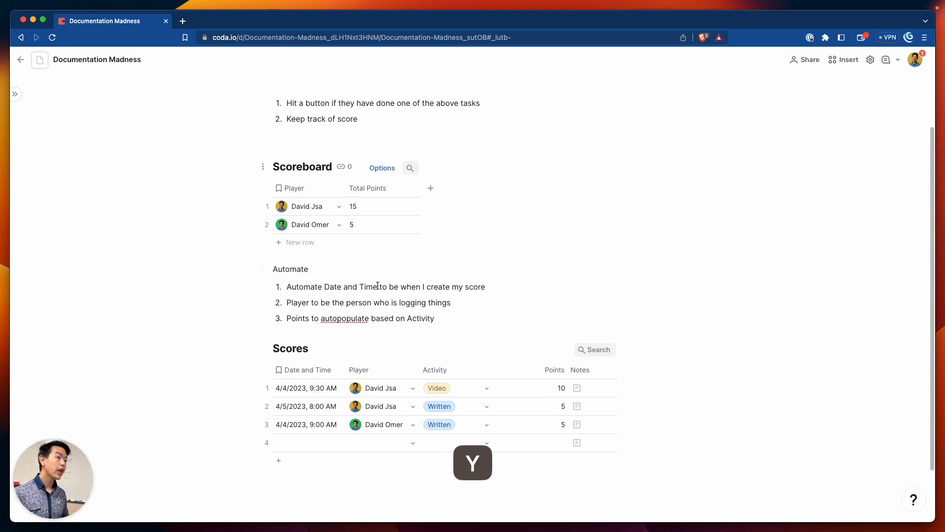
# Select the first Automate item, then the word 'create' within it
pyautogui.click(377, 287)
pyautogui.tripleClick(377, 287)
pyautogui.click(339, 488)
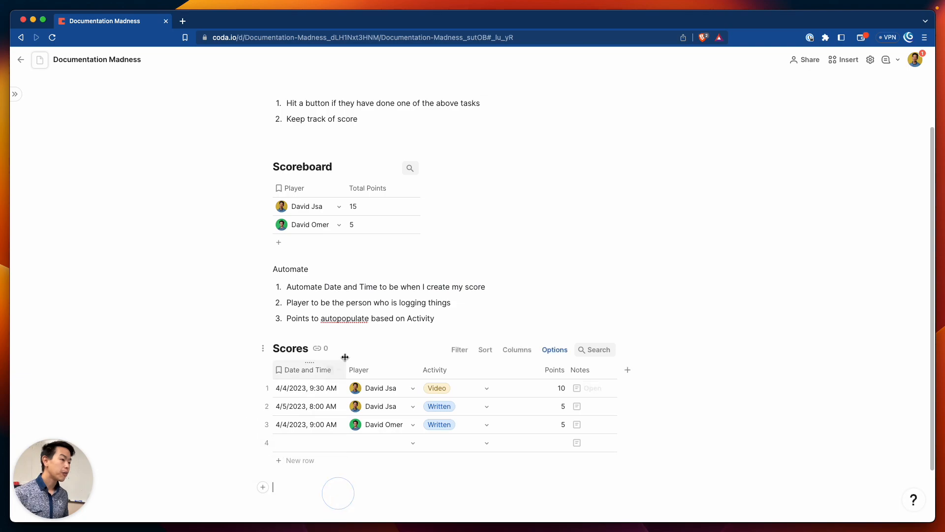
pyautogui.doubleClick(434, 287)
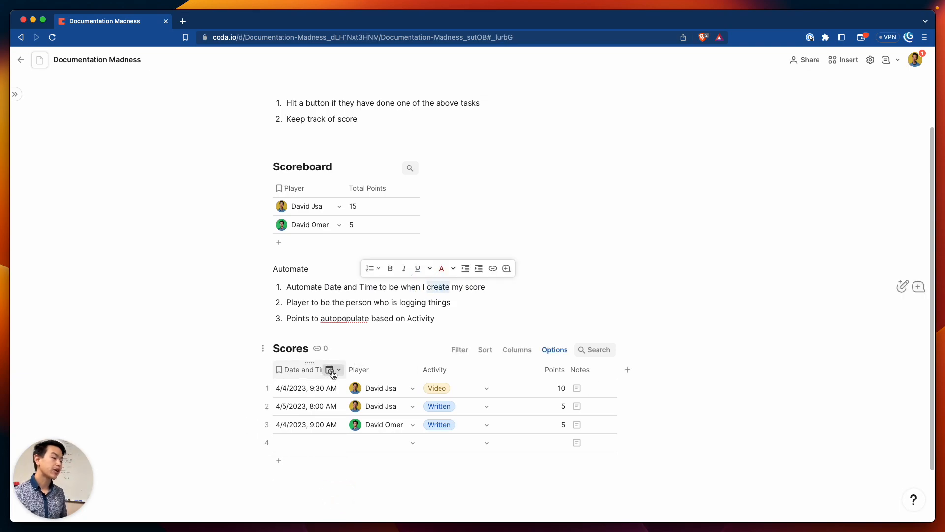
# Set Date and Time's new-row value to Date and time created, applied to blank row 4
pyautogui.click(332, 374)
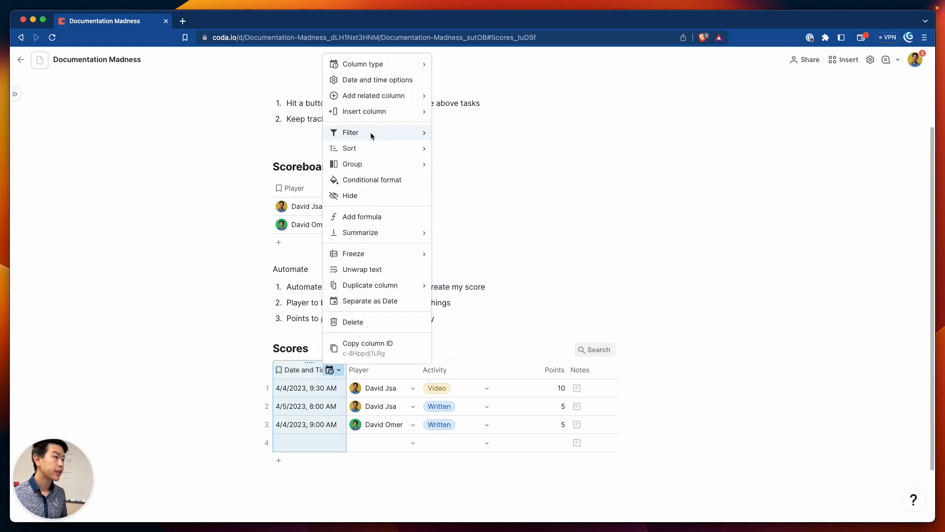
pyautogui.click(378, 80)
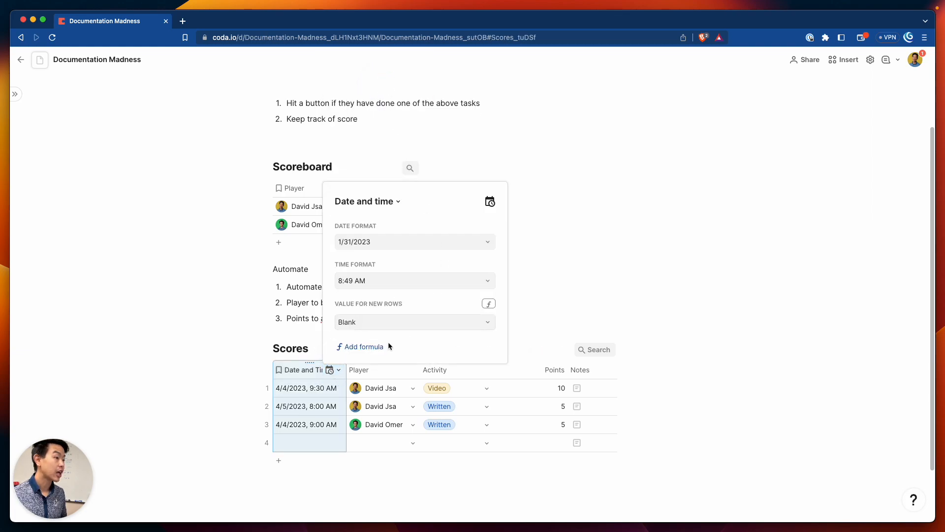
pyautogui.click(427, 323)
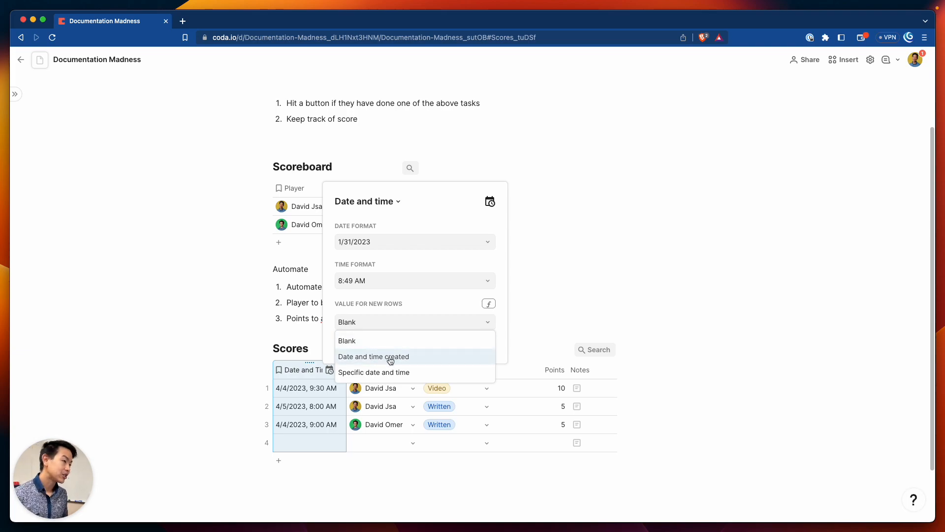
pyautogui.click(389, 357)
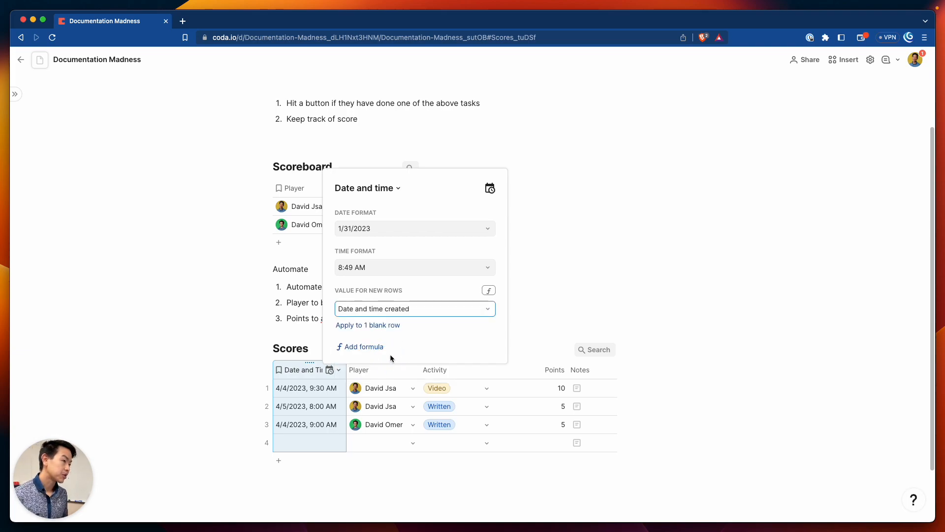
pyautogui.click(382, 326)
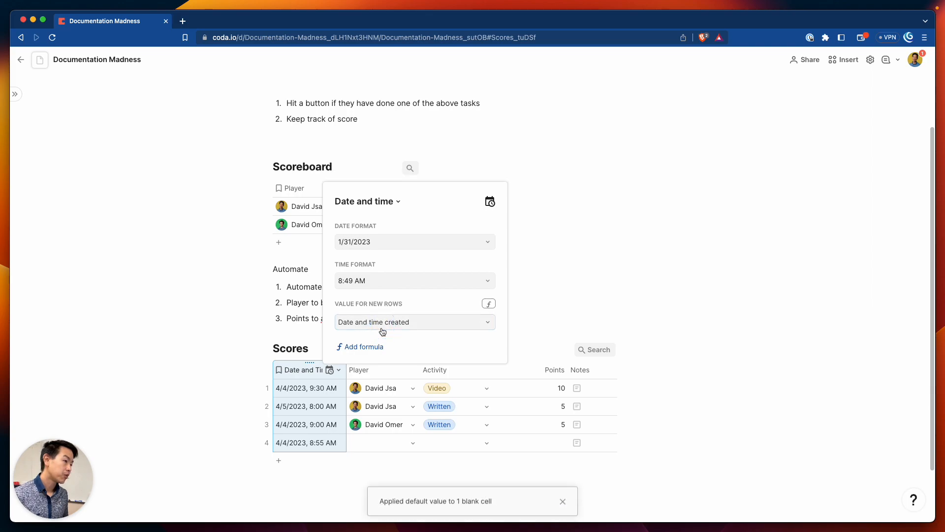
pyautogui.click(326, 464)
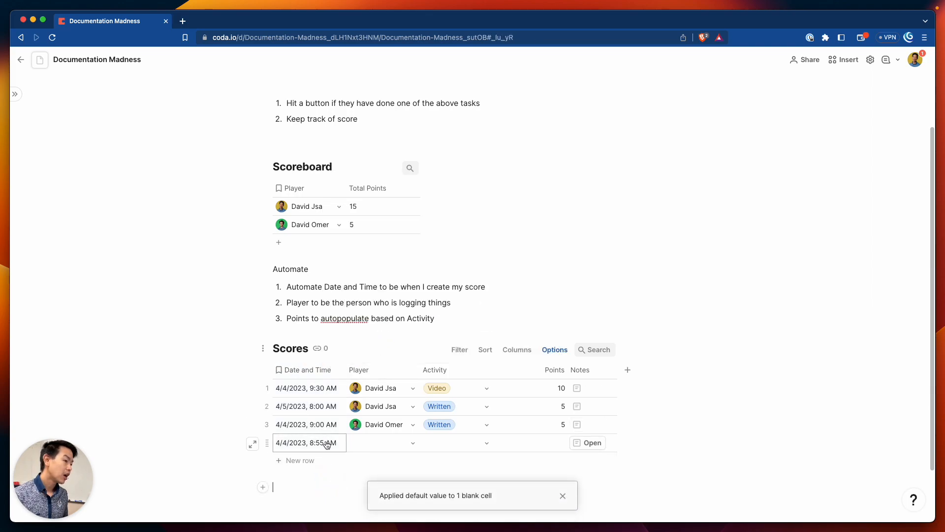
# Add a fifth Scores row and view its auto-filled 4/4/2023, 8:56 AM date
pyautogui.click(311, 428)
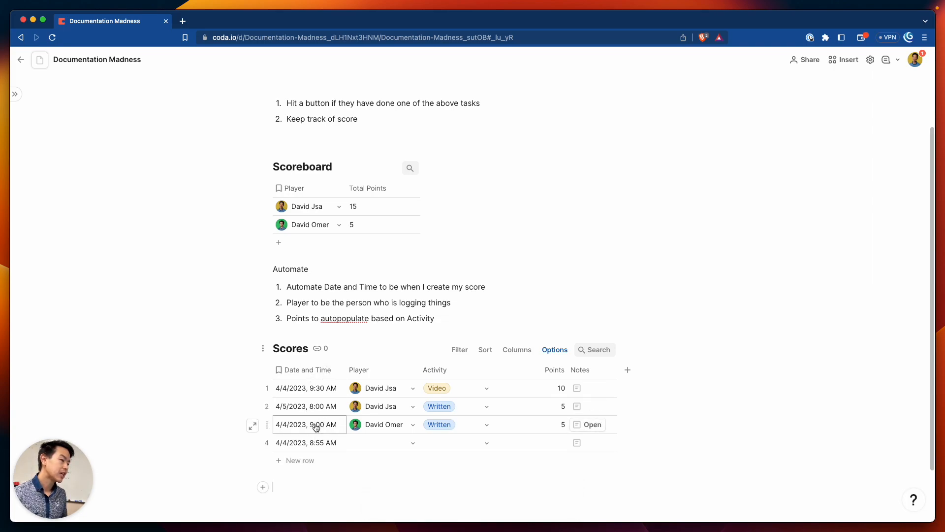
pyautogui.click(316, 460)
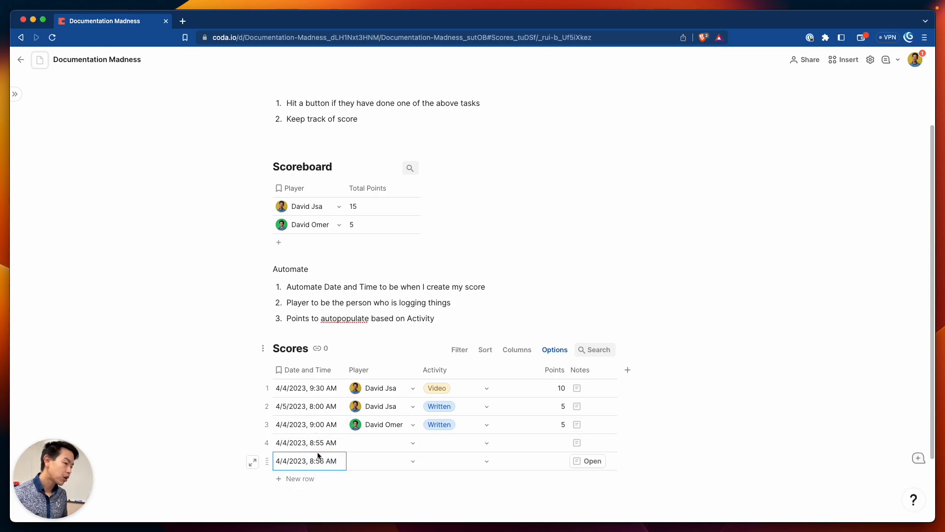
pyautogui.click(327, 465)
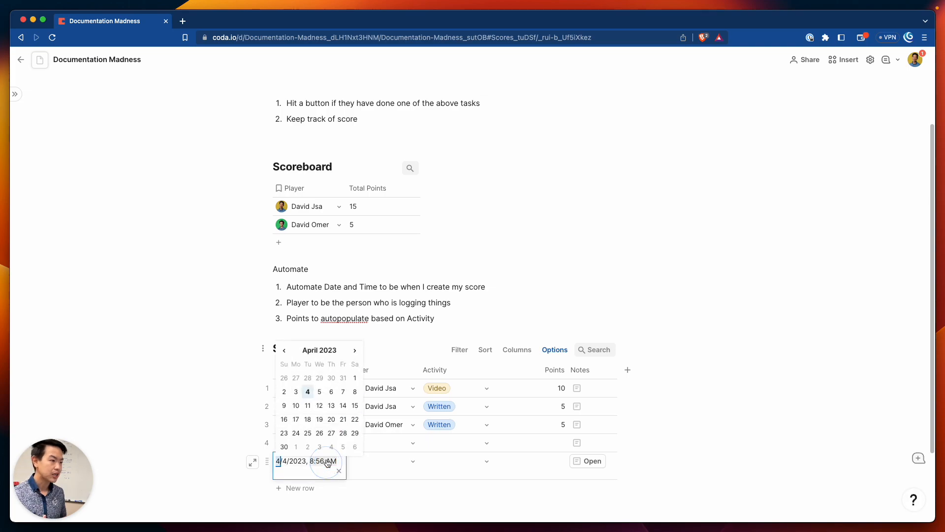
pyautogui.click(349, 501)
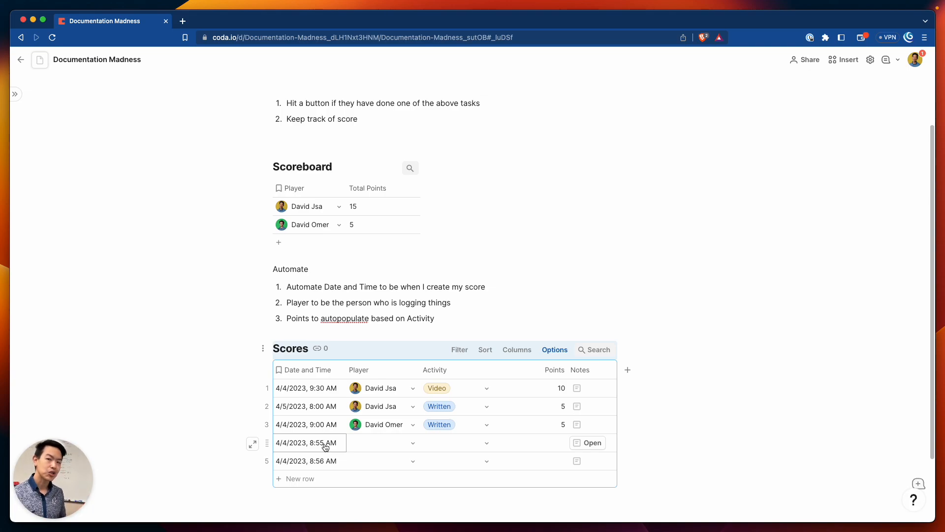
# Inspect row 4's auto-filled date, then select the first Automate item
pyautogui.click(337, 446)
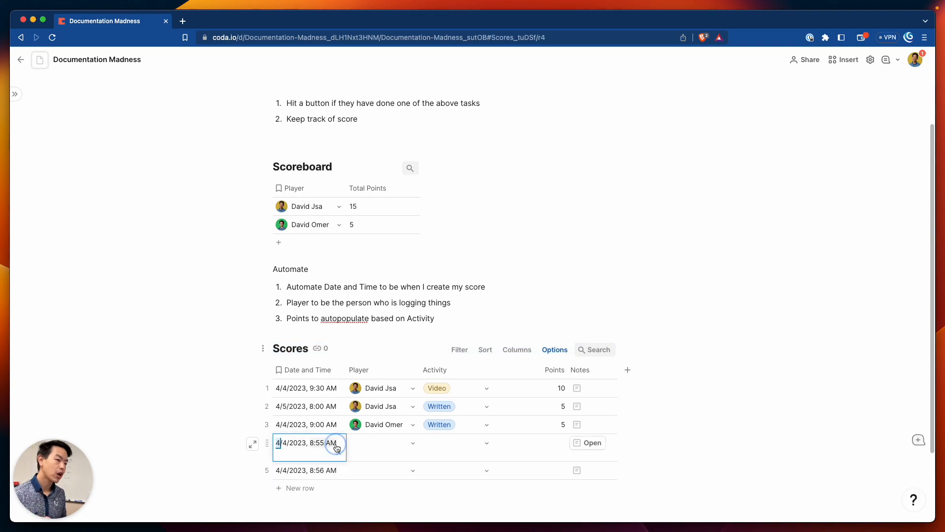
pyautogui.click(336, 446)
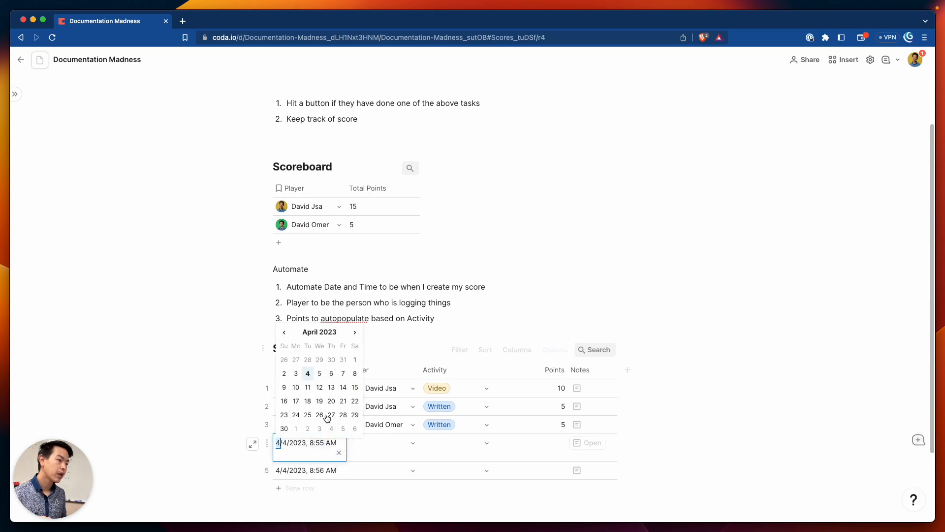
pyautogui.click(309, 451)
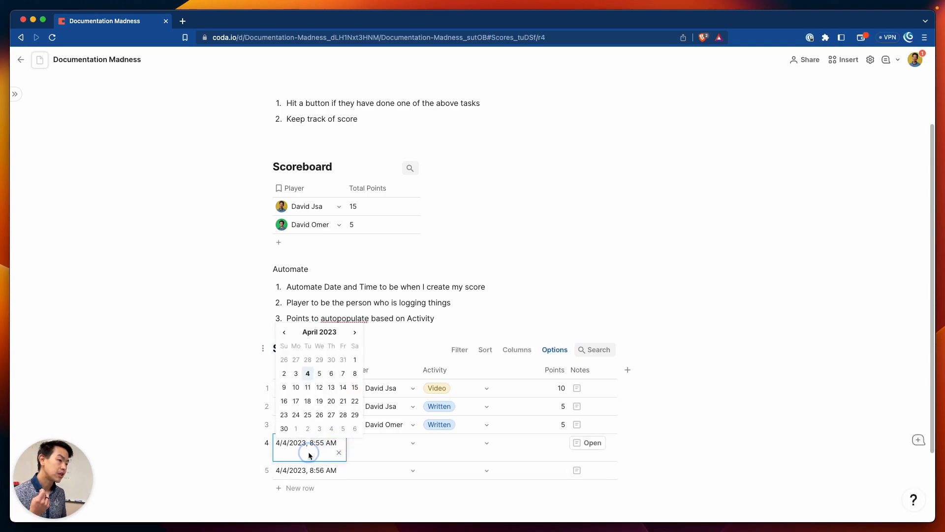
pyautogui.click(348, 455)
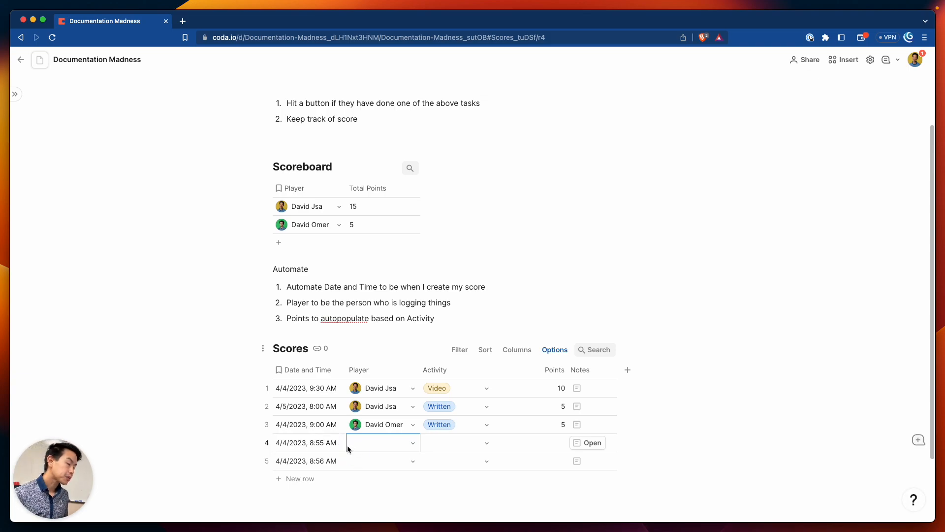
pyautogui.moveTo(281, 286); pyautogui.dragTo(489, 282)
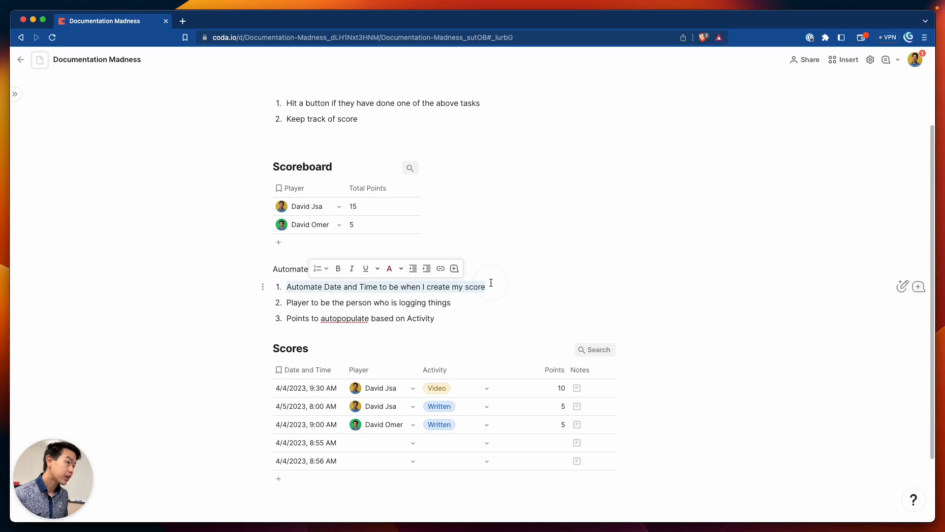
# Strike through the first Automate item
pyautogui.click(377, 269)
pyautogui.click(402, 308)
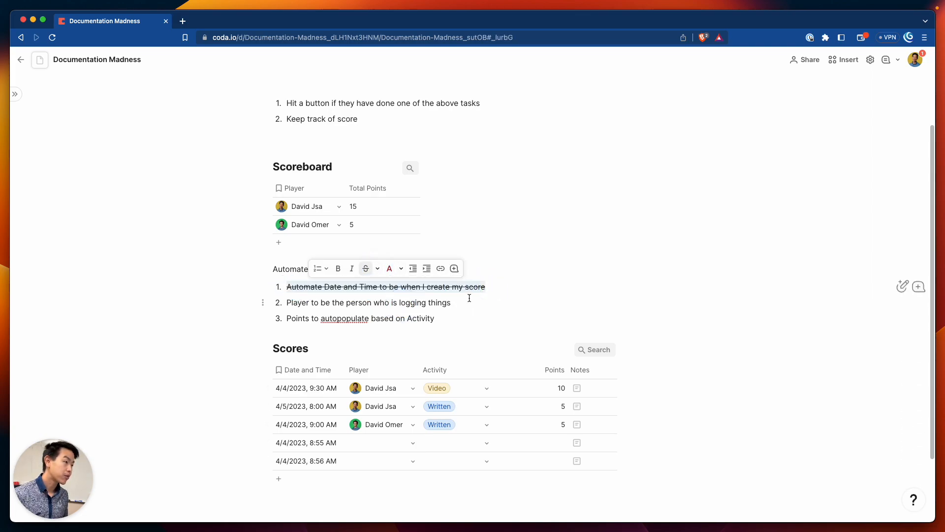
pyautogui.click(467, 301)
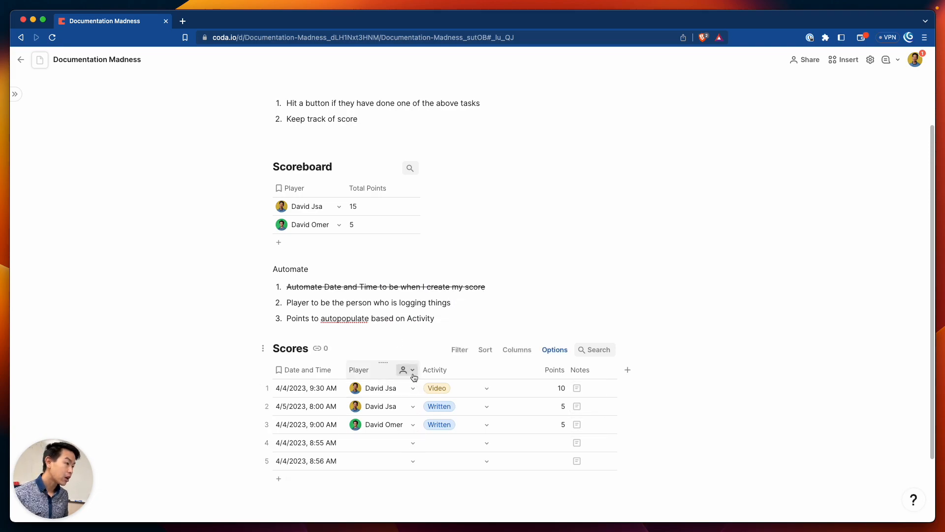
# Set the Player column's new-row value to Current user, filling blank rows 4 and 5
pyautogui.click(409, 370)
pyautogui.click(440, 79)
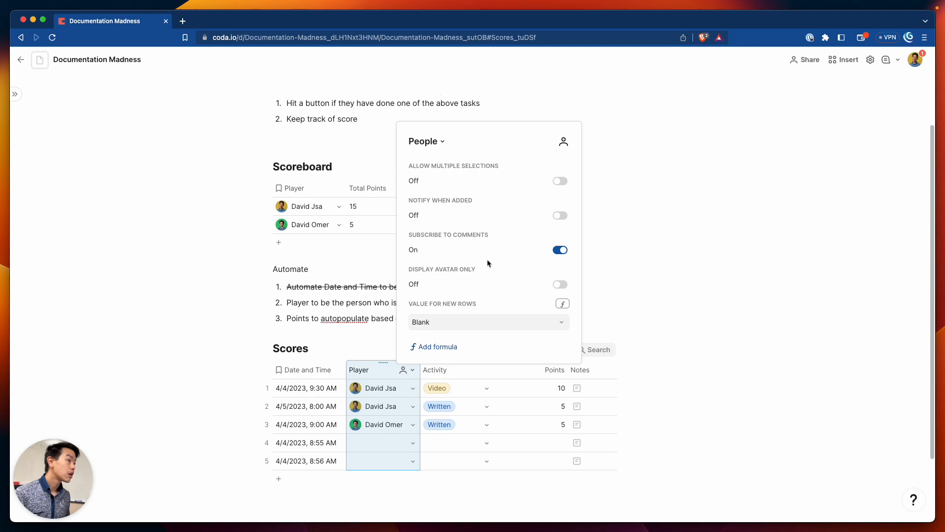
pyautogui.click(527, 320)
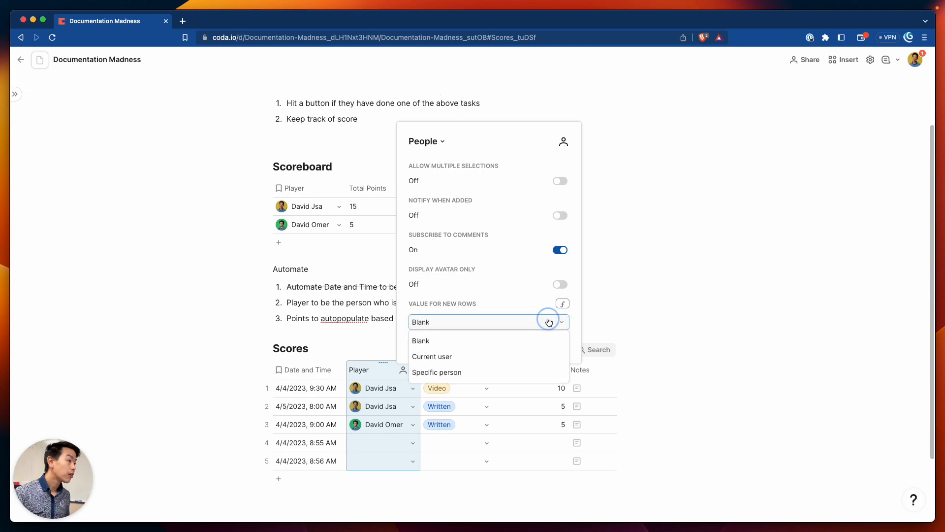
pyautogui.click(470, 357)
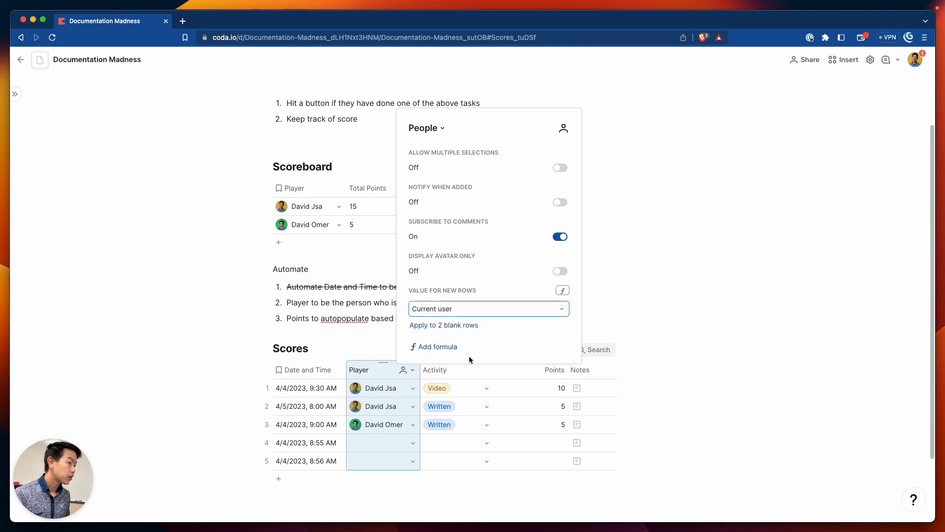
pyautogui.click(467, 326)
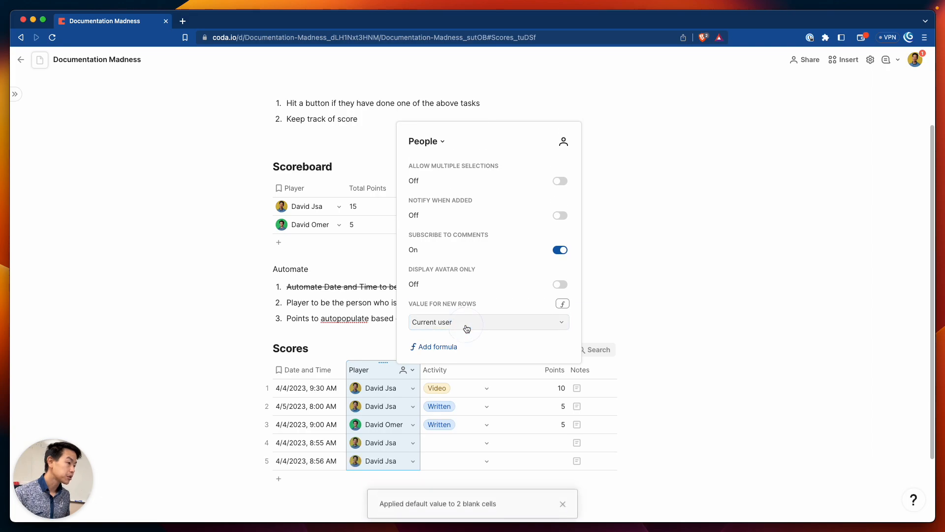
pyautogui.click(438, 443)
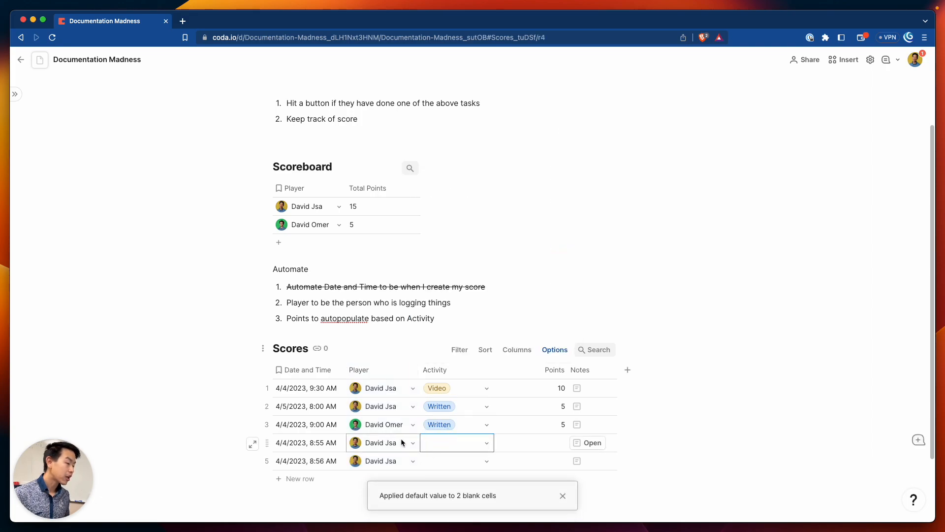
# Add Scores rows 6 and 7
pyautogui.click(300, 478)
pyautogui.scroll(-3, 394, 434)
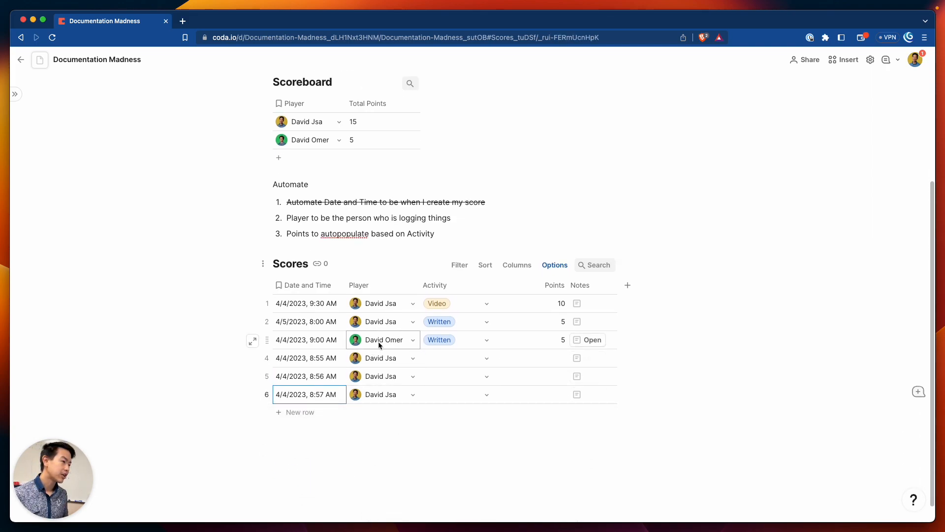
pyautogui.click(333, 417)
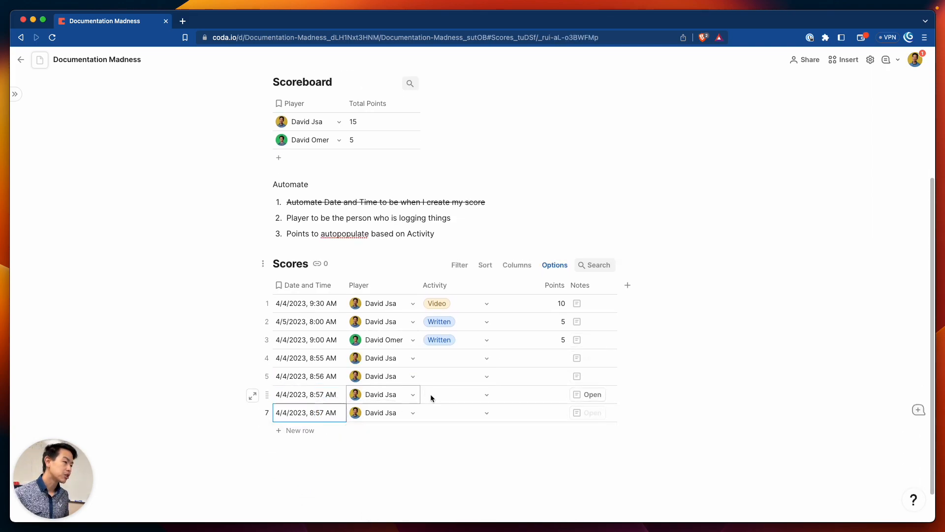
# Set the Activity for Scores rows 4–7 to Video, Written, Written and Video
pyautogui.click(488, 360)
pyautogui.click(472, 408)
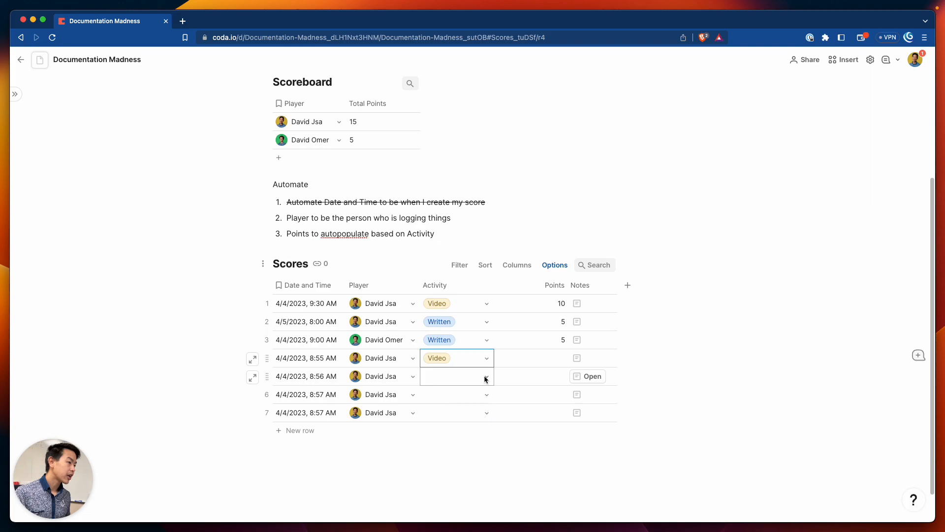
pyautogui.click(485, 376)
pyautogui.click(480, 419)
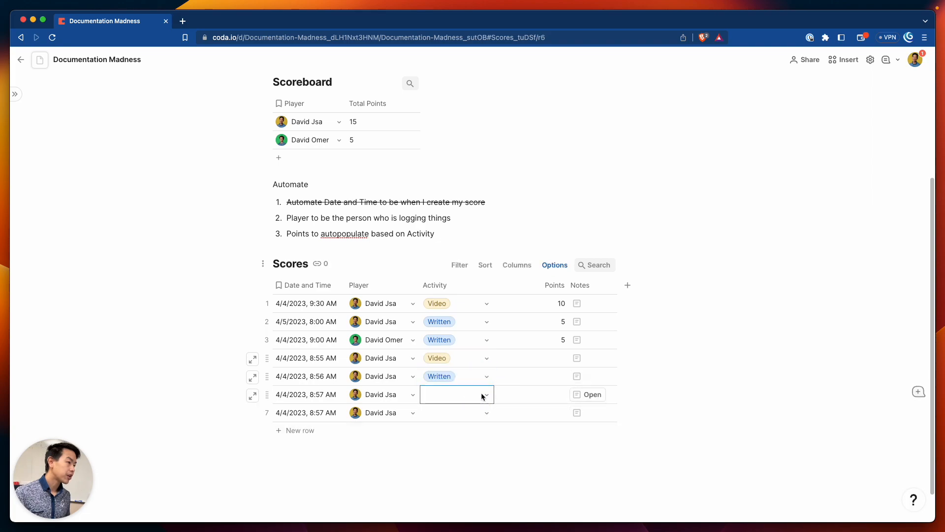
pyautogui.click(481, 394)
pyautogui.click(481, 429)
pyautogui.click(483, 412)
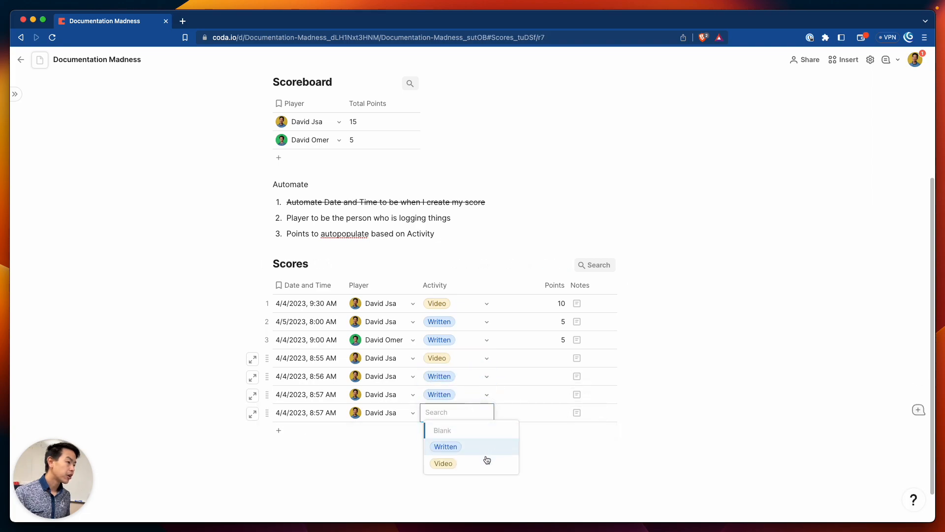
pyautogui.click(484, 461)
# Make the Points column narrower, leaving its cells empty
pyautogui.doubleClick(522, 359)
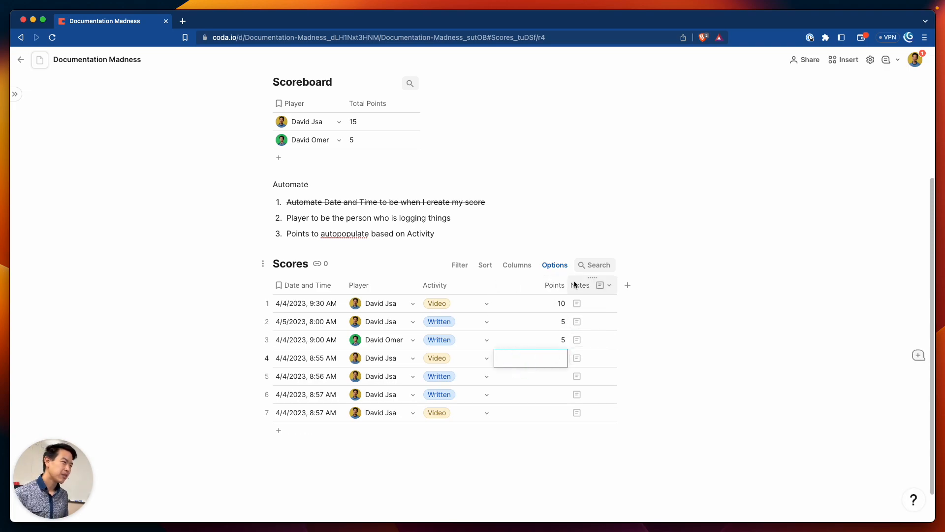
pyautogui.moveTo(567, 285); pyautogui.dragTo(540, 290)
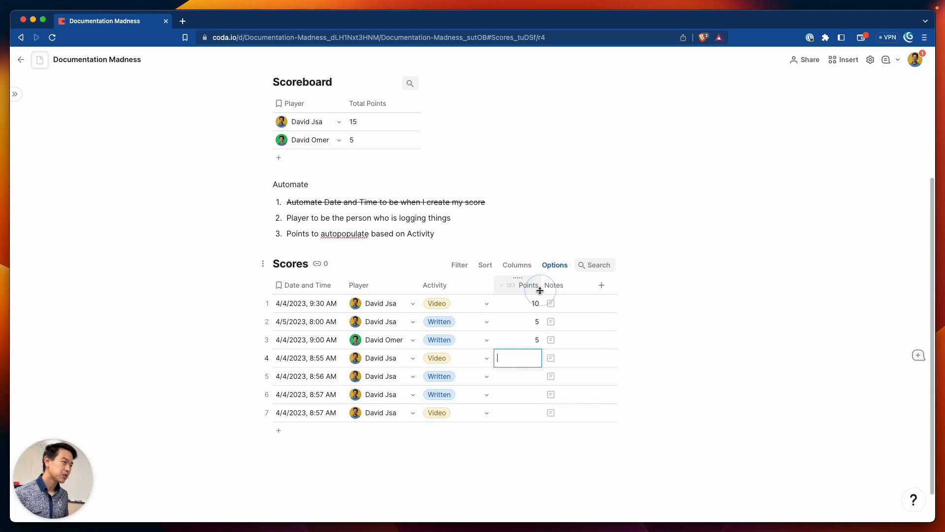
pyautogui.click(460, 456)
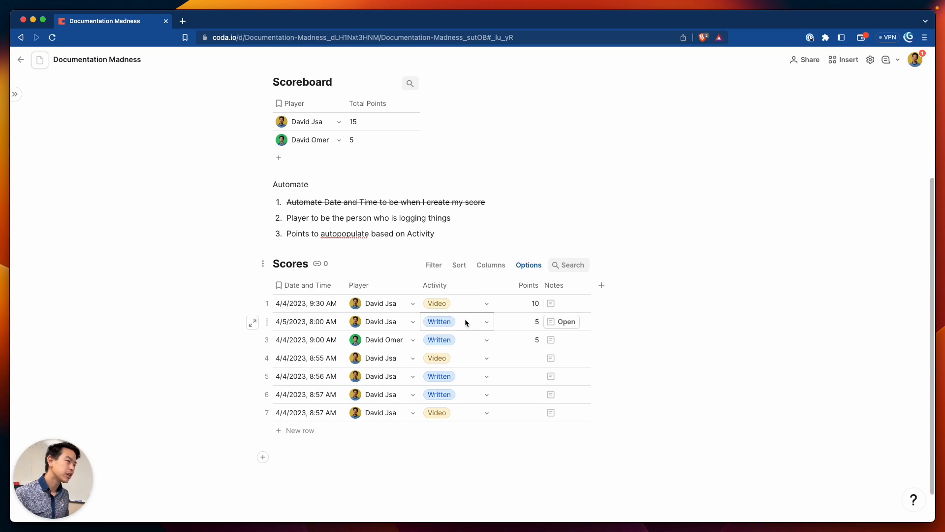
# Convert the Activity select list into a lookup table named Activities
pyautogui.click(480, 285)
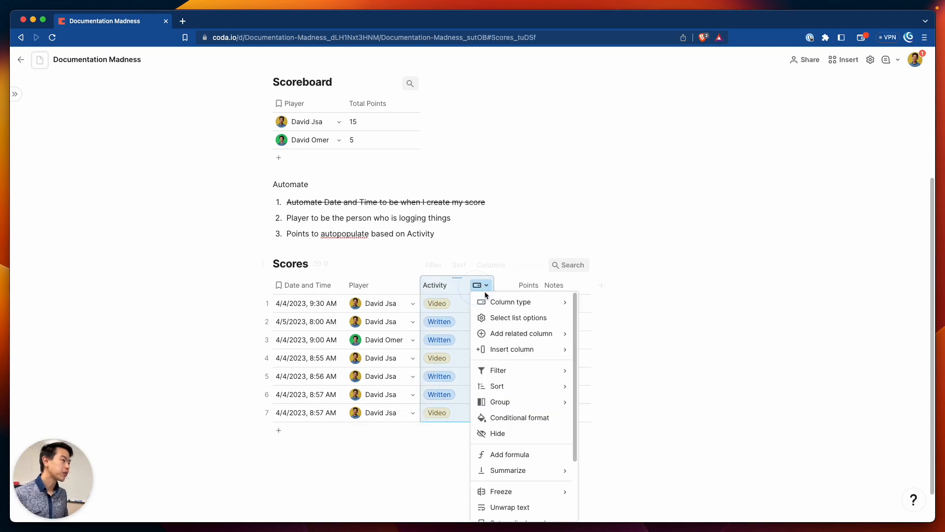
pyautogui.moveTo(493, 305)
pyautogui.moveTo(637, 120)
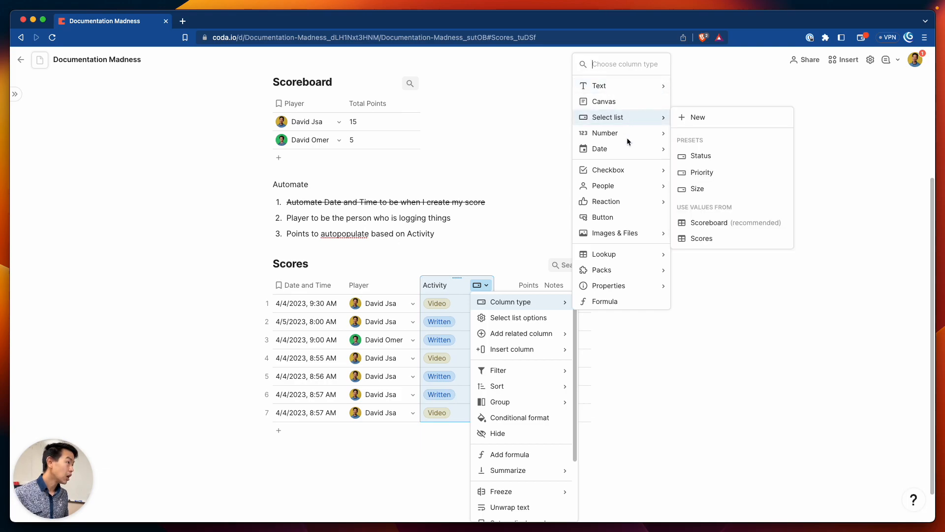
pyautogui.click(540, 318)
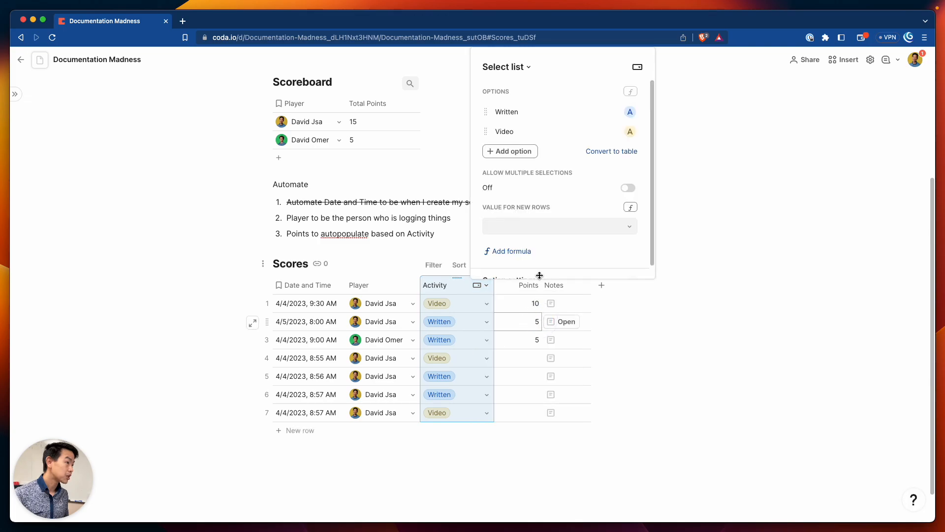
pyautogui.click(616, 151)
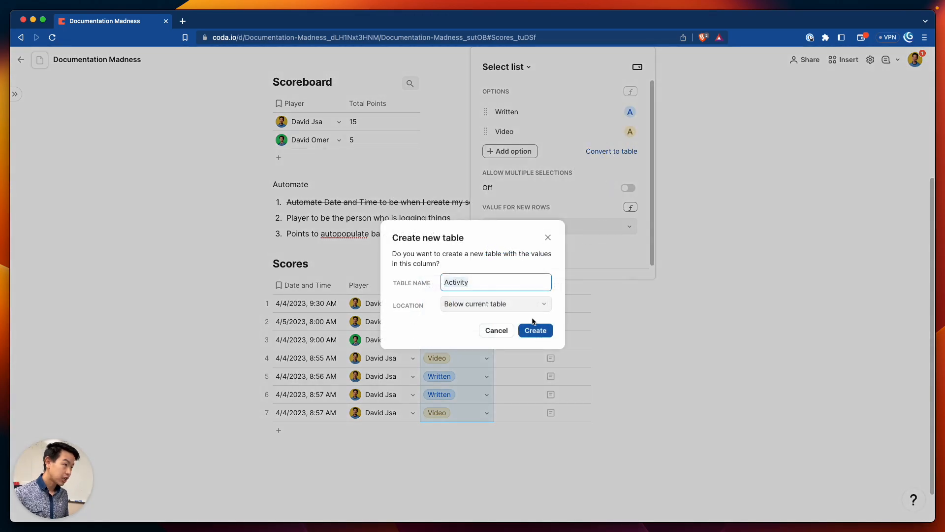
pyautogui.click(509, 287)
pyautogui.press('BackSpace')
pyautogui.write('ies')
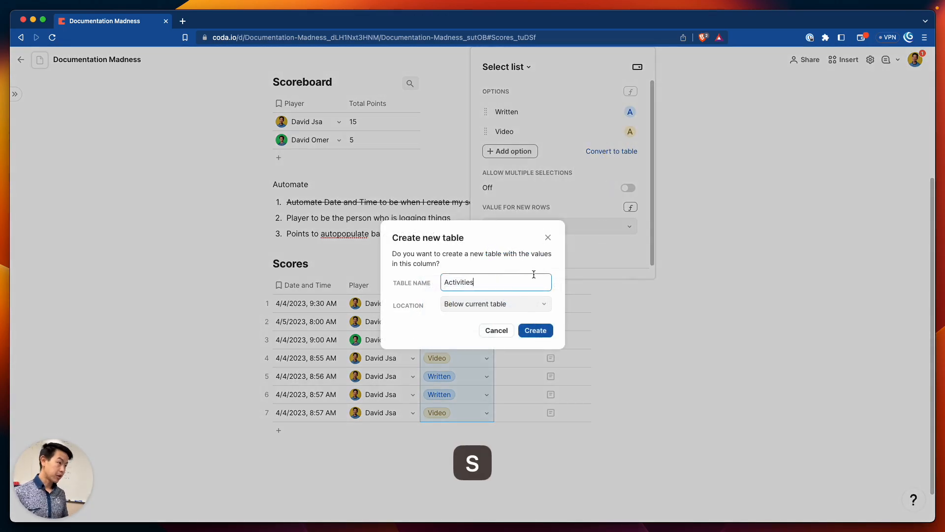
pyautogui.click(542, 333)
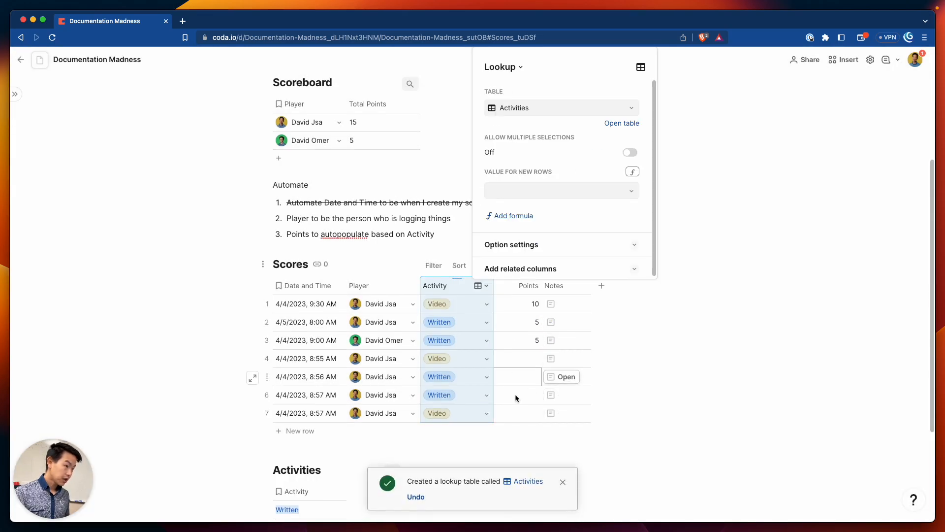
# Add a second column to the Activities table and begin renaming it
pyautogui.scroll(-3, 473, 389)
pyautogui.scroll(-1, 443, 389)
pyautogui.click(355, 336)
pyautogui.doubleClick(366, 337)
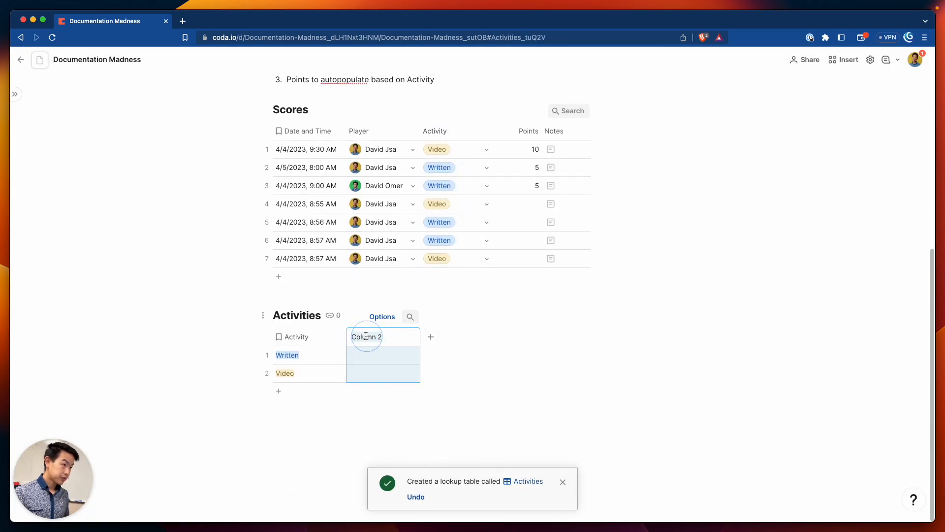
pyautogui.write('Po')
pyautogui.press('BackSpace')
pyautogui.press('BackSpace')
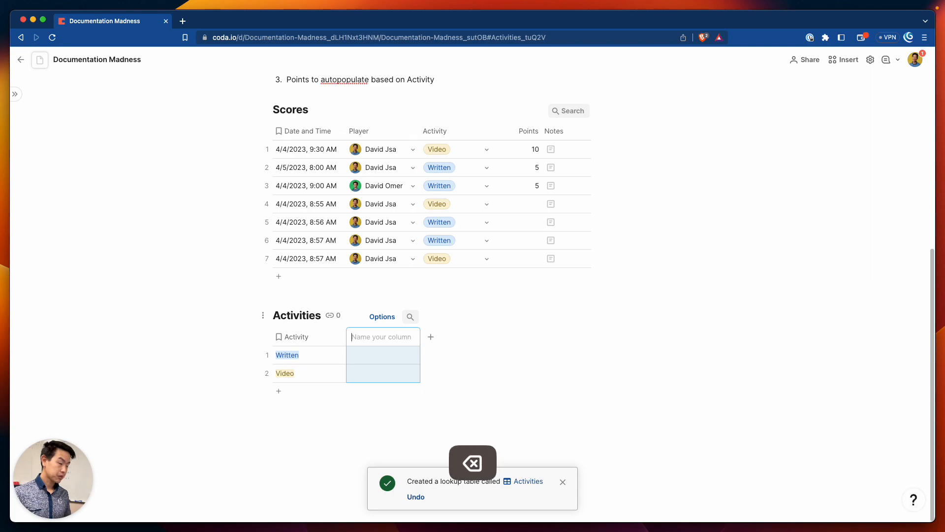
# Name the new Activities column Score and make it a Number column
pyautogui.write('Score')
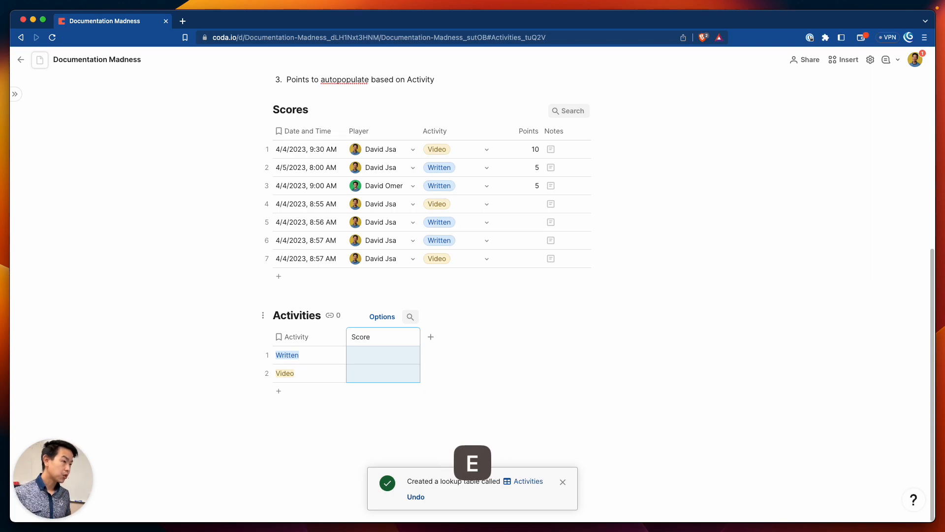
pyautogui.press('Return')
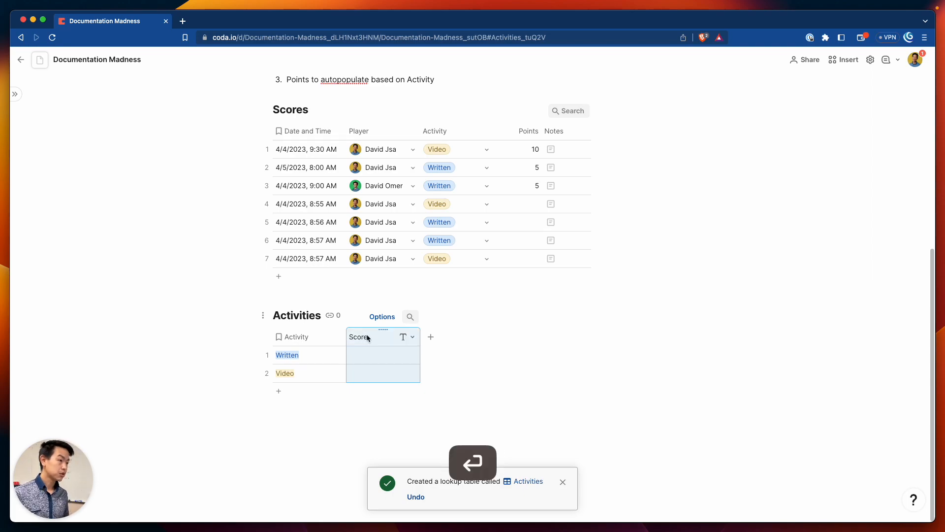
pyautogui.click(407, 337)
pyautogui.moveTo(437, 354)
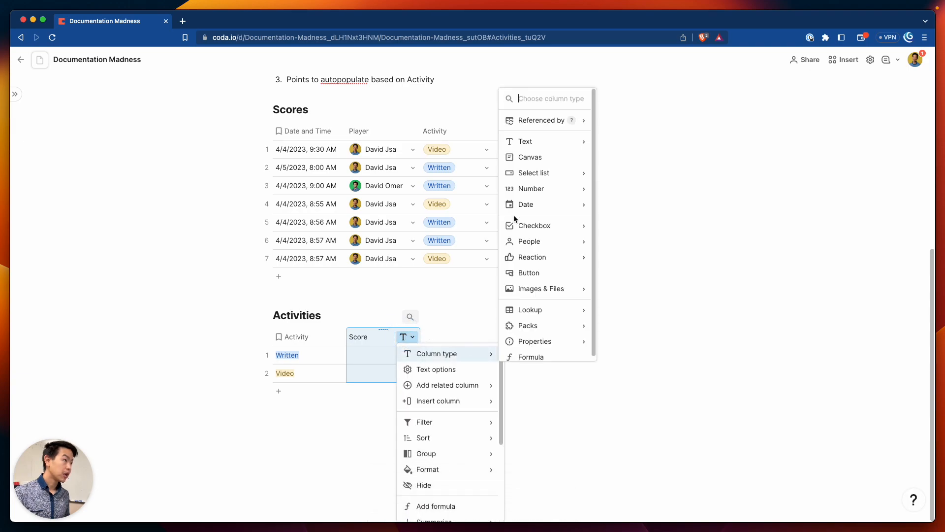
pyautogui.moveTo(544, 189)
pyautogui.click(622, 187)
# Enter a score of 5 for Written and 10 for Video
pyautogui.click(371, 358)
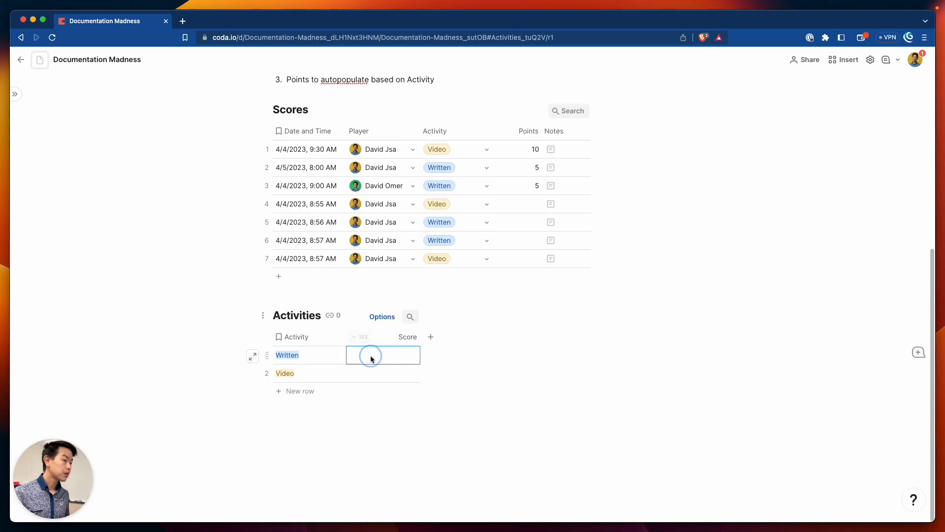
pyautogui.write('5')
pyautogui.press('Return')
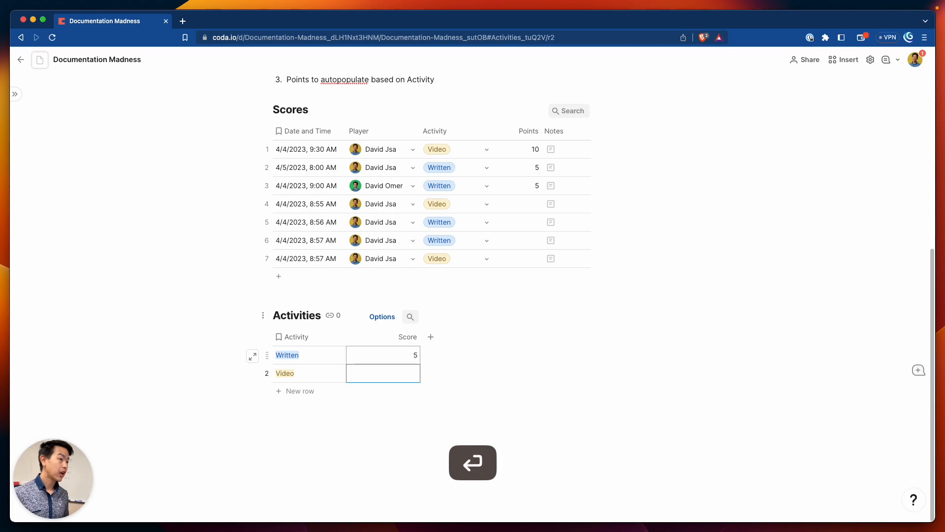
pyautogui.write('10')
pyautogui.press('Return')
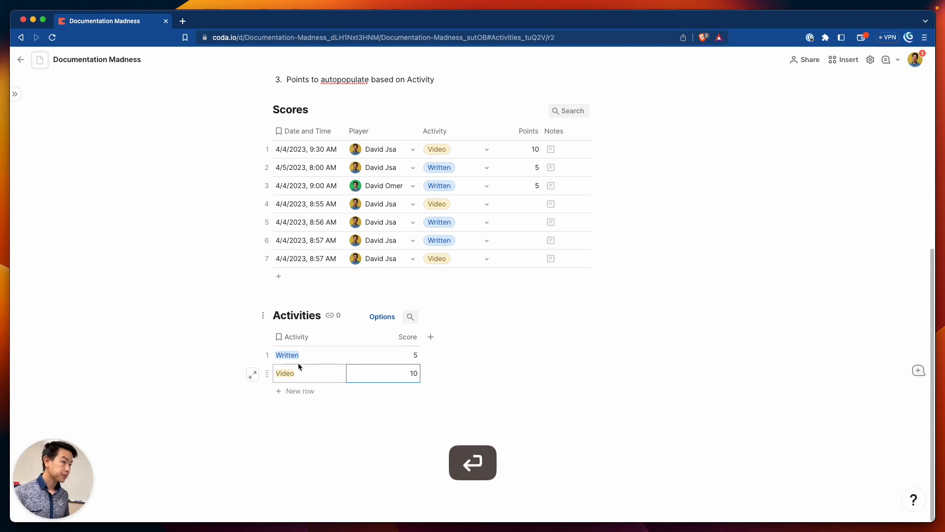
# Look at text colour options for the Written name, leaving it unchanged
pyautogui.click(301, 354)
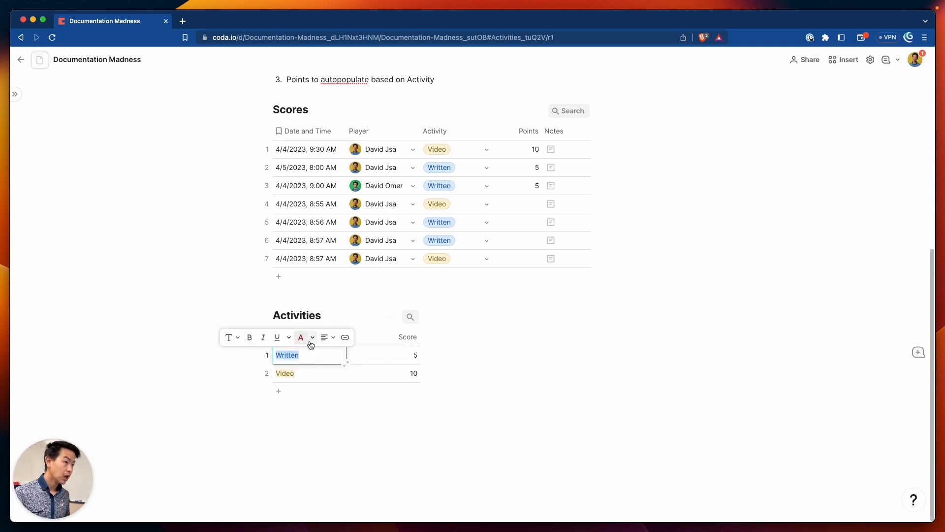
pyautogui.click(312, 337)
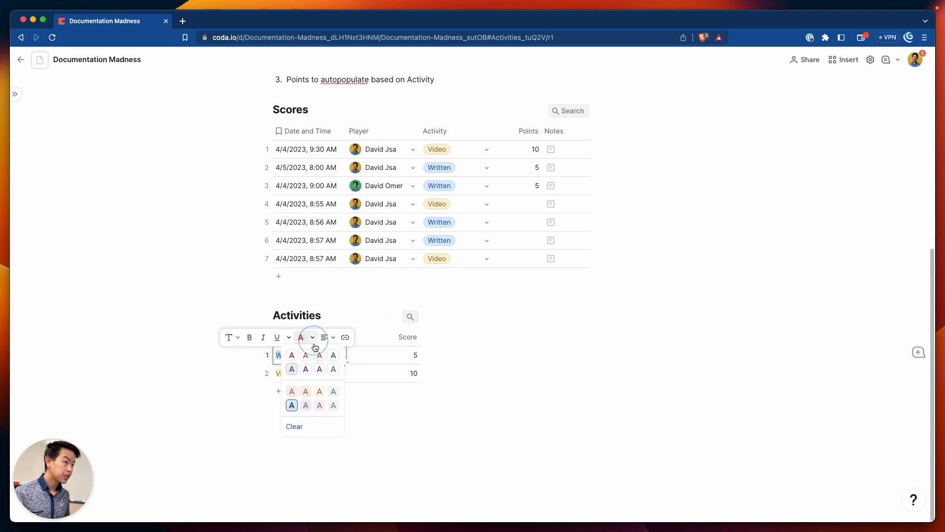
pyautogui.click(364, 370)
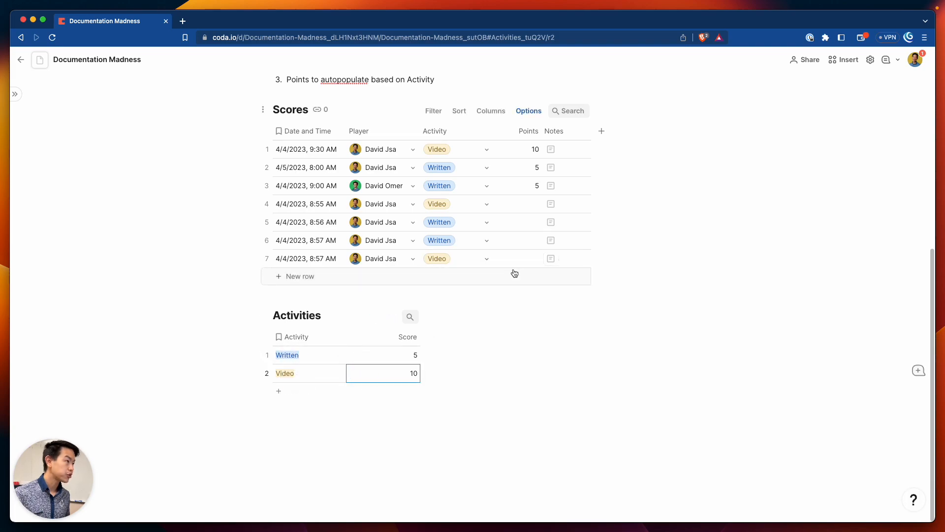
pyautogui.click(524, 154)
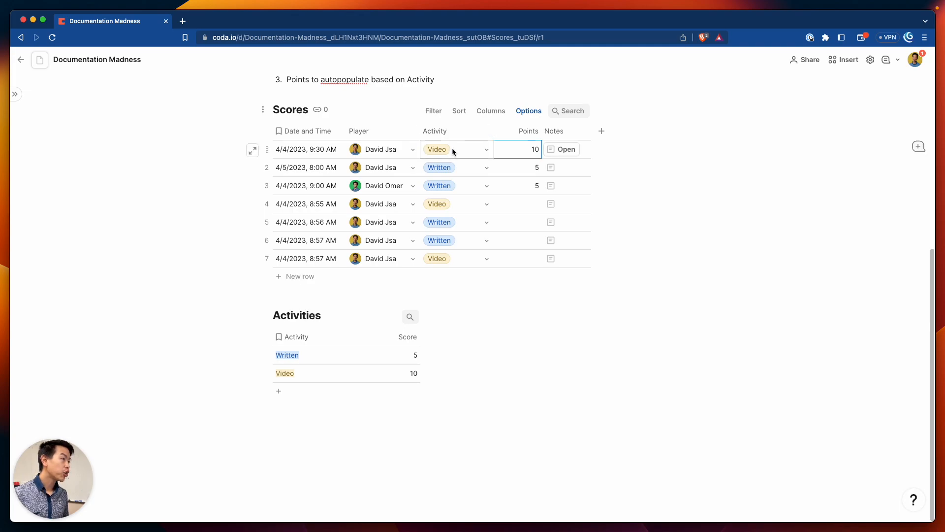
pyautogui.click(483, 149)
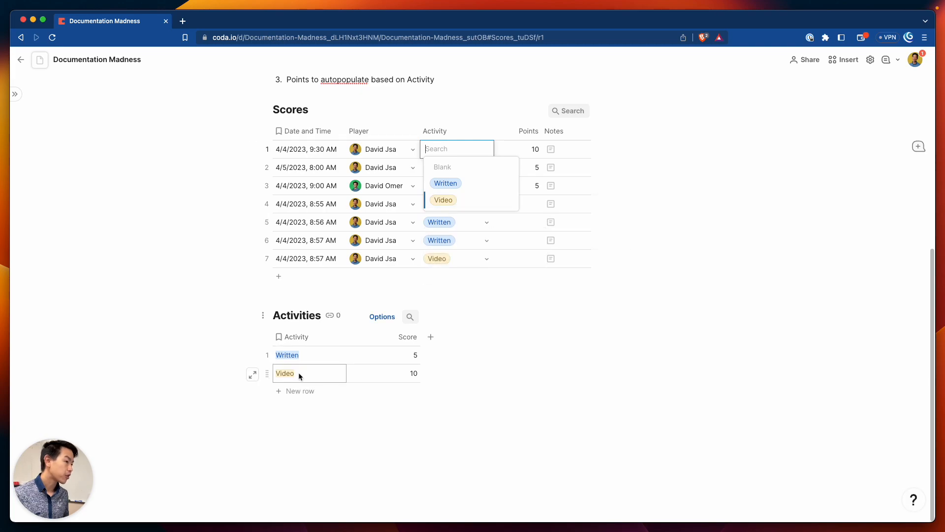
pyautogui.click(523, 145)
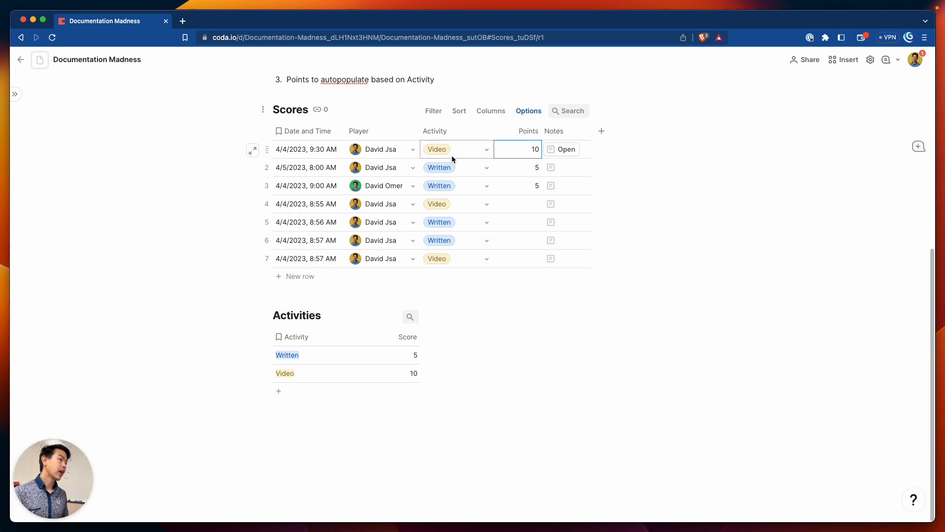
pyautogui.moveTo(450, 152)
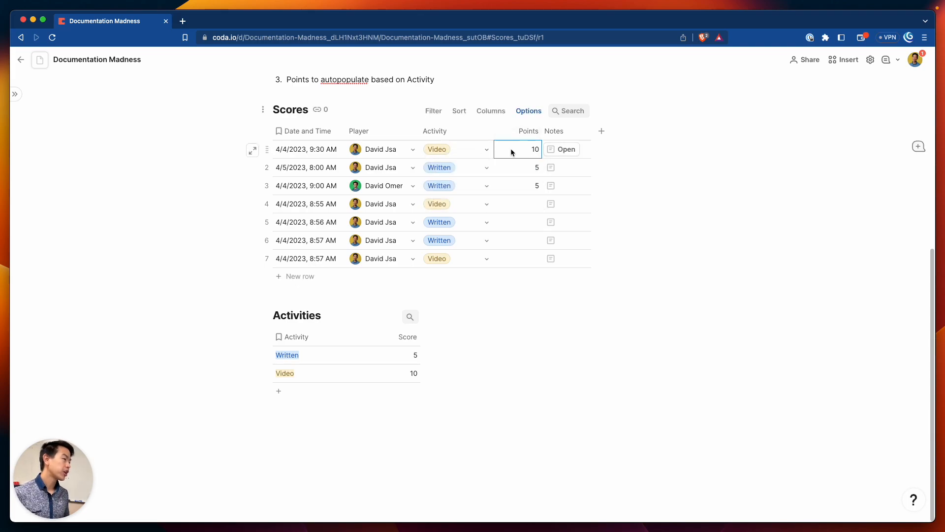
pyautogui.write('=')
pyautogui.press('Escape')
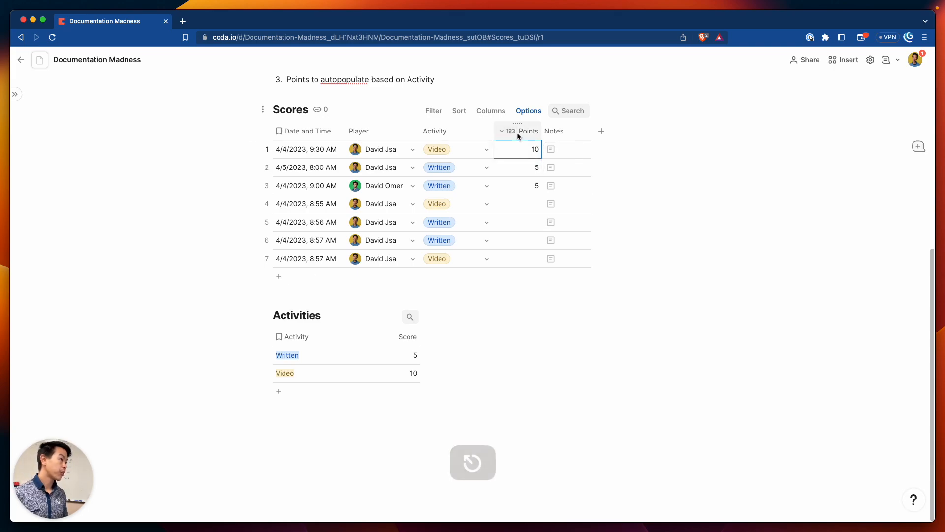
pyautogui.click(512, 134)
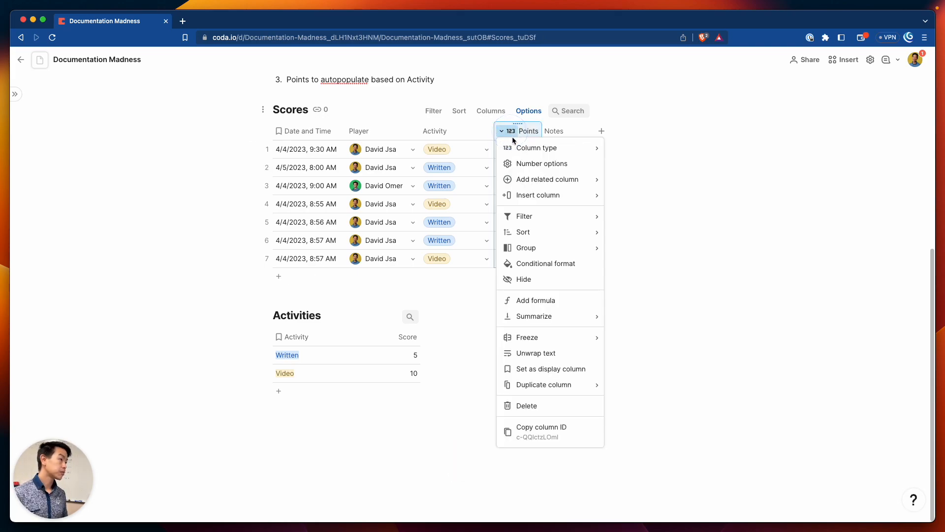
# Set the Points column formula to Activity.Score, filling rows with 10 or 5
pyautogui.click(537, 301)
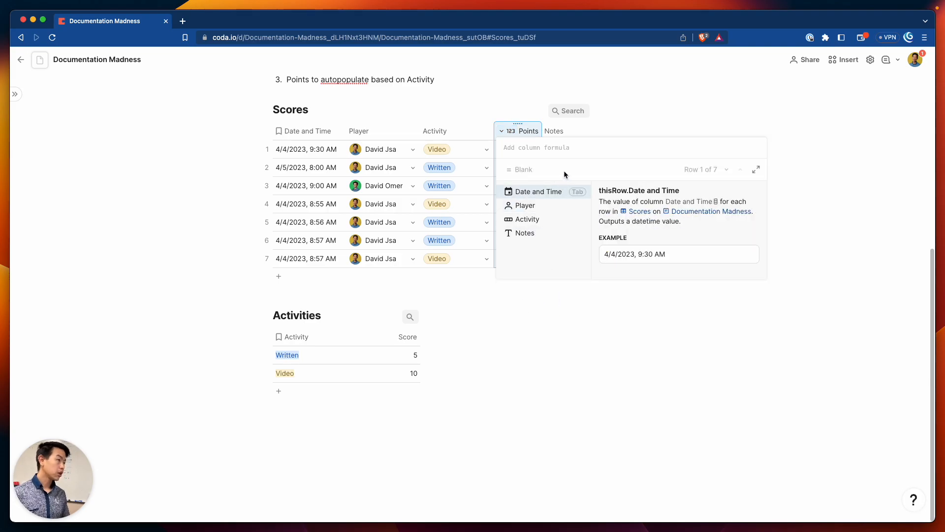
pyautogui.write('this')
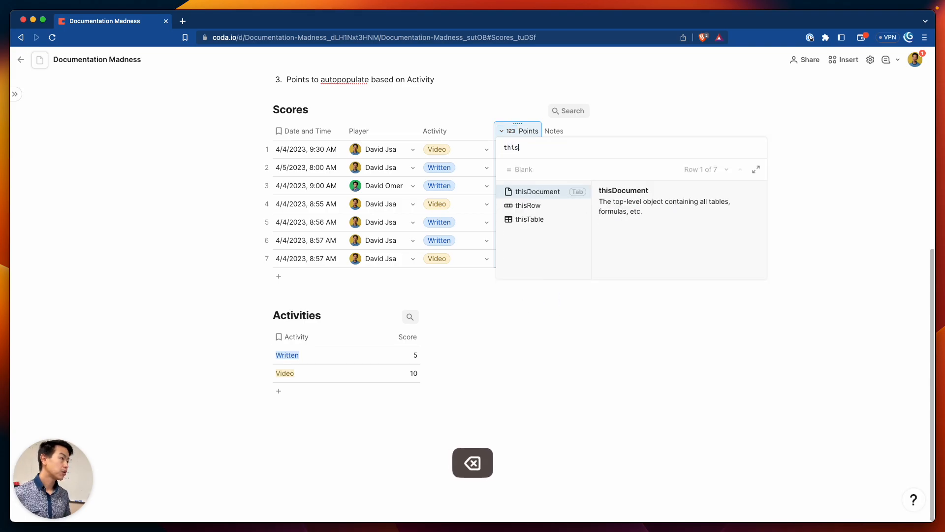
pyautogui.write('row.activity')
pyautogui.press('Tab')
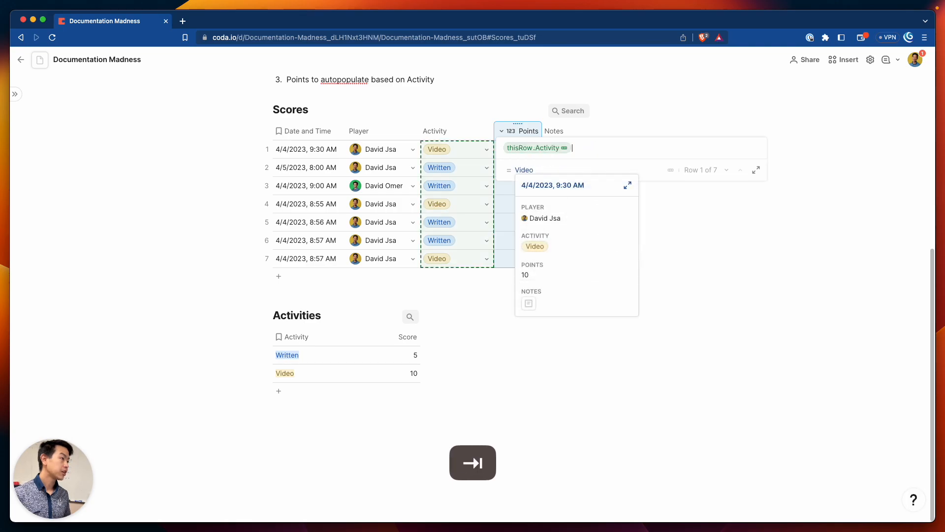
pyautogui.press('shift+super+Left')
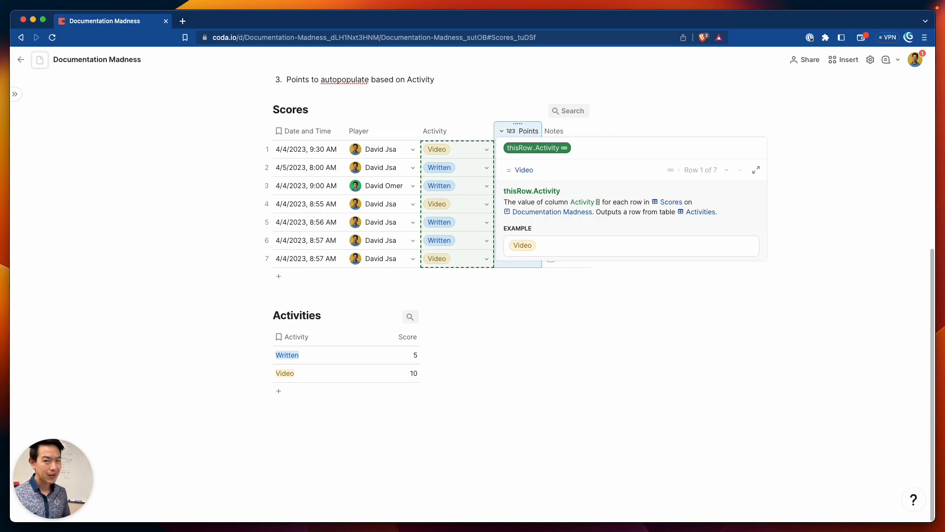
pyautogui.write('act')
pyautogui.press('Tab')
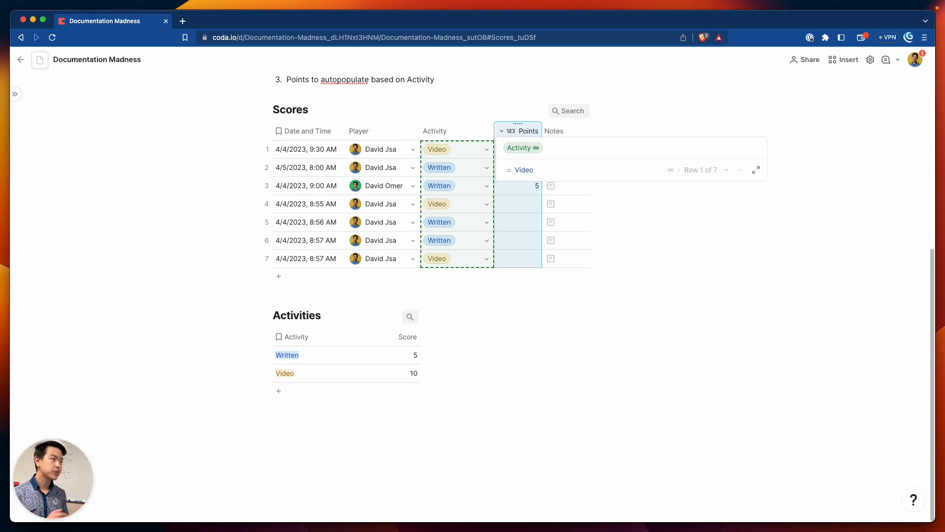
pyautogui.write('.Activity')
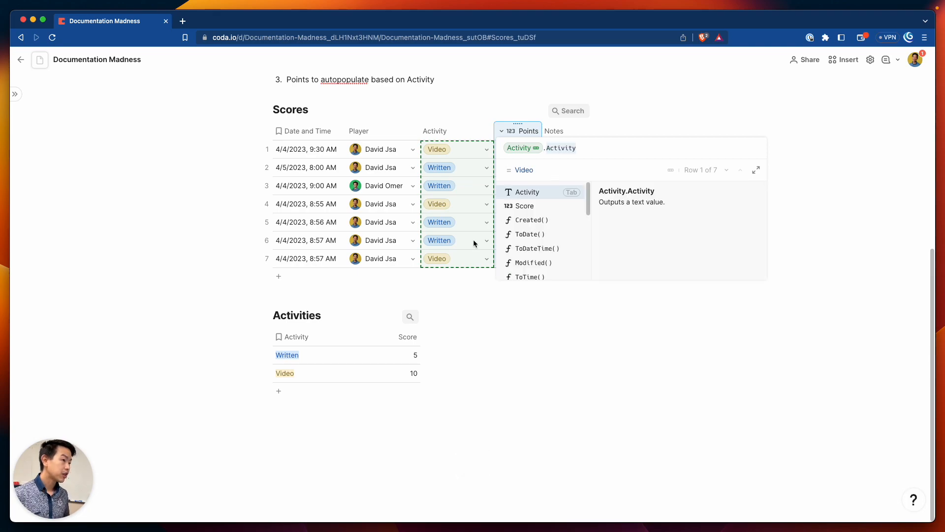
pyautogui.press('BackSpace')
pyautogui.press('BackSpace')
pyautogui.press('BackSpace')
pyautogui.press('BackSpace')
pyautogui.press('BackSpace')
pyautogui.press('BackSpace')
pyautogui.press('BackSpace')
pyautogui.press('BackSpace')
pyautogui.write('score')
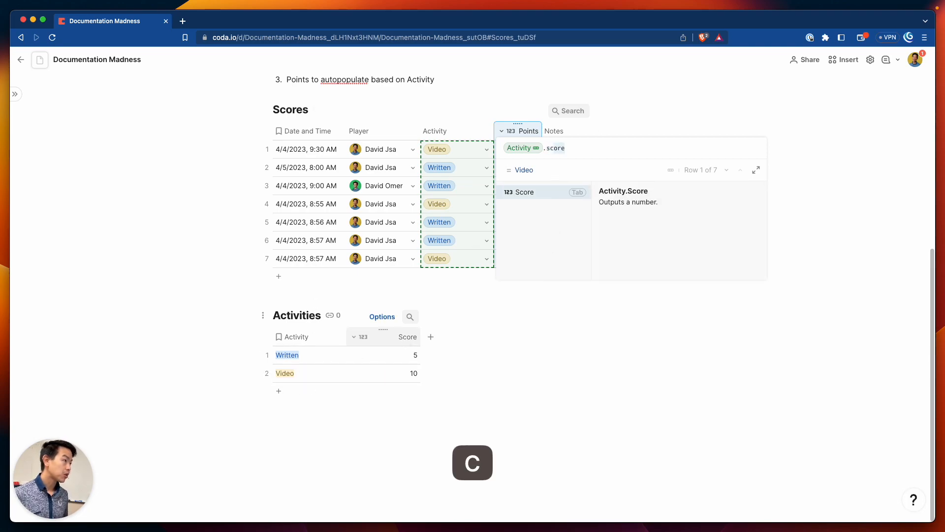
pyautogui.press('Tab')
pyautogui.press('Return')
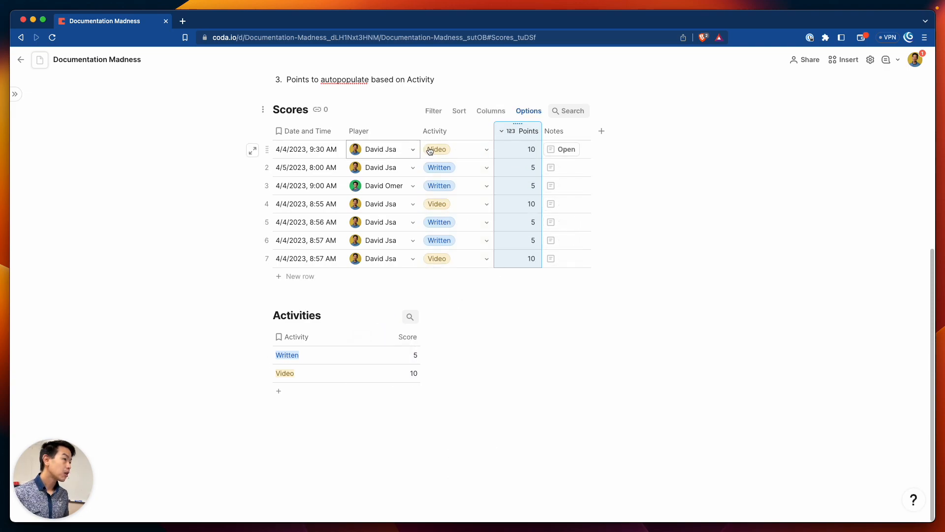
pyautogui.scroll(1, 514, 175)
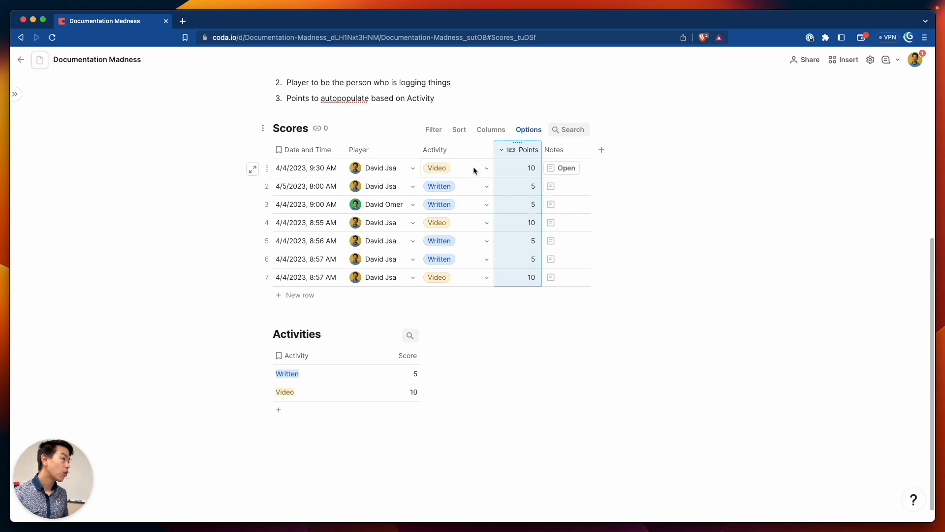
pyautogui.click(487, 170)
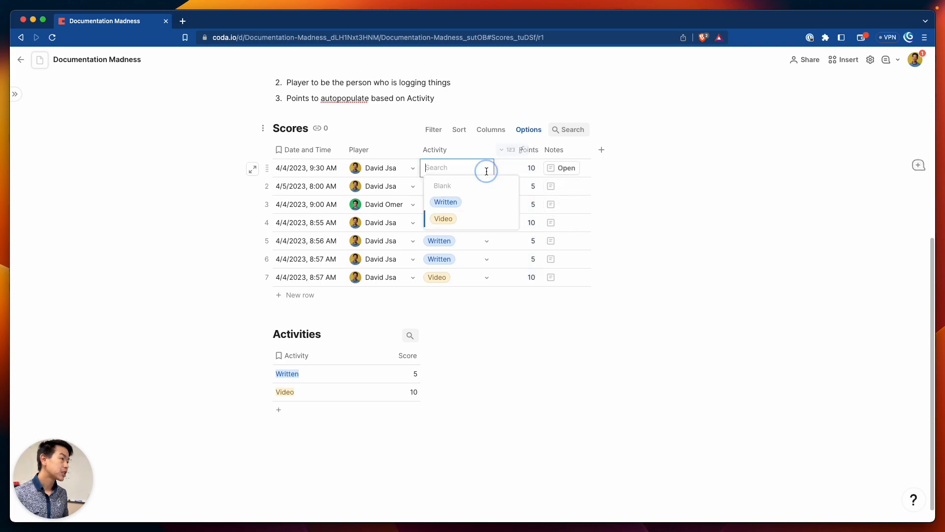
pyautogui.click(482, 268)
pyautogui.click(487, 242)
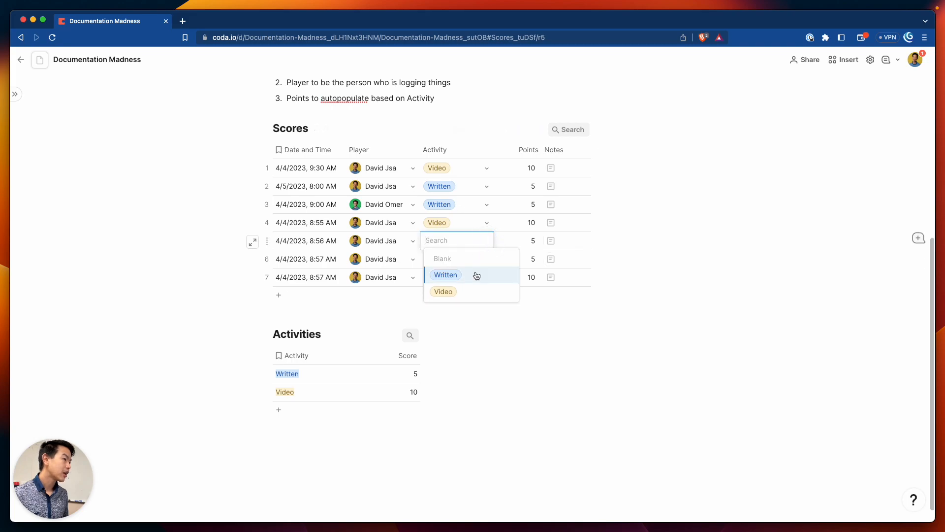
pyautogui.click(474, 292)
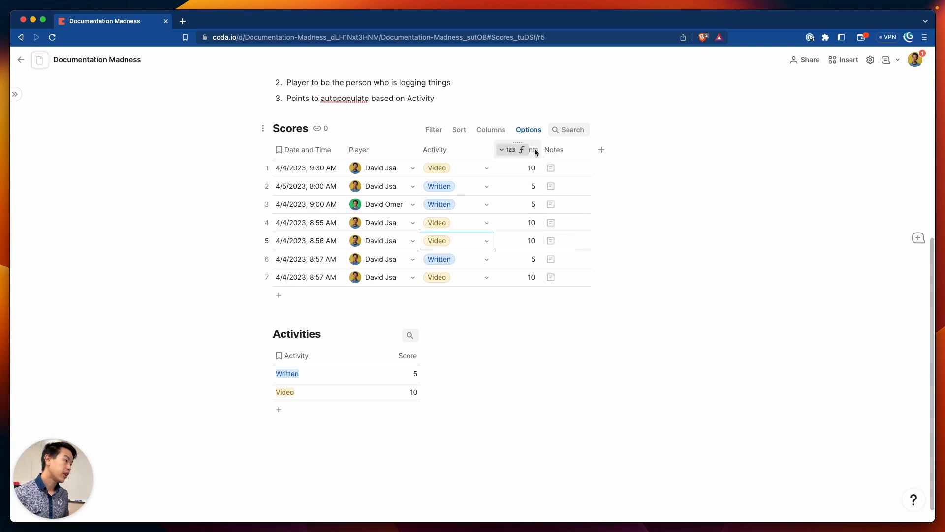
pyautogui.click(487, 241)
pyautogui.click(475, 275)
pyautogui.click(487, 241)
pyautogui.click(491, 291)
pyautogui.click(487, 241)
pyautogui.click(490, 290)
pyautogui.click(488, 241)
pyautogui.click(485, 276)
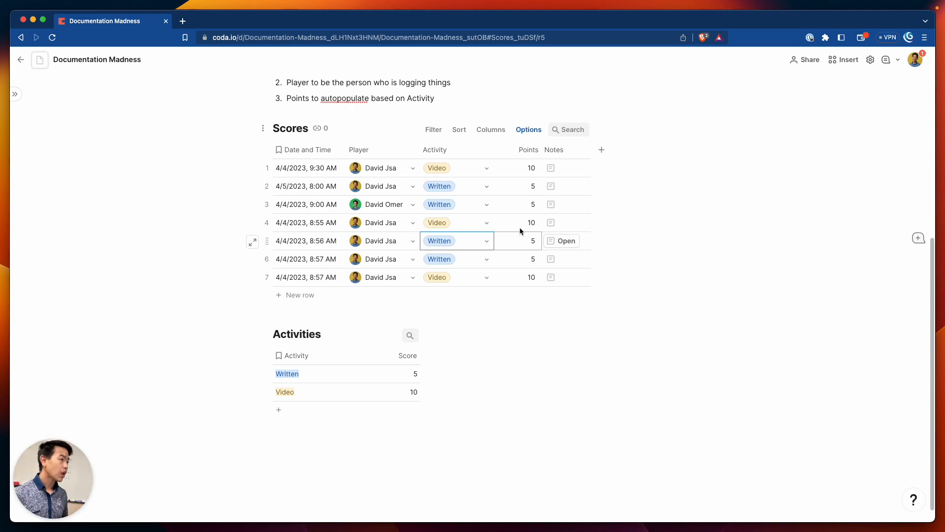
pyautogui.scroll(-1, 534, 236)
pyautogui.scroll(1, 536, 241)
pyautogui.scroll(3, 536, 246)
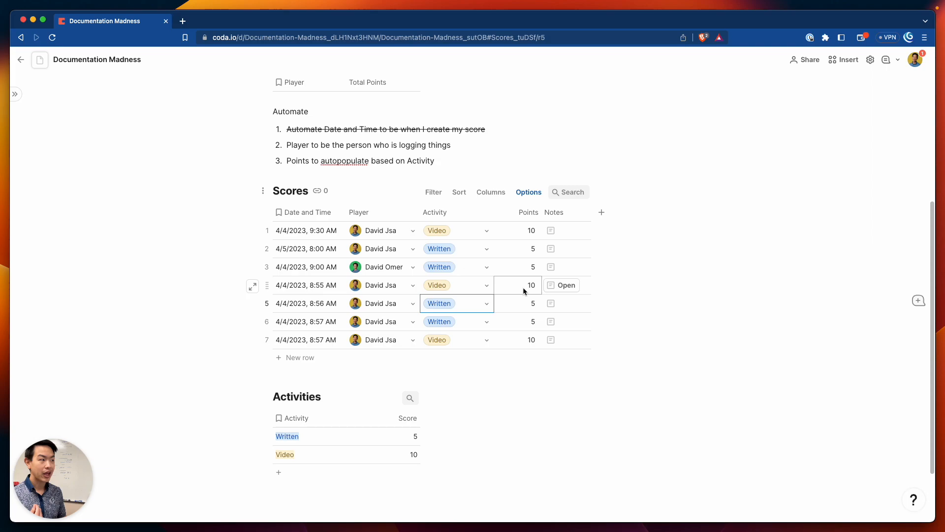
# Narrow the Points column and confirm its formula values in rows 1–7 aren't editable
pyautogui.moveTo(542, 213); pyautogui.dragTo(533, 212)
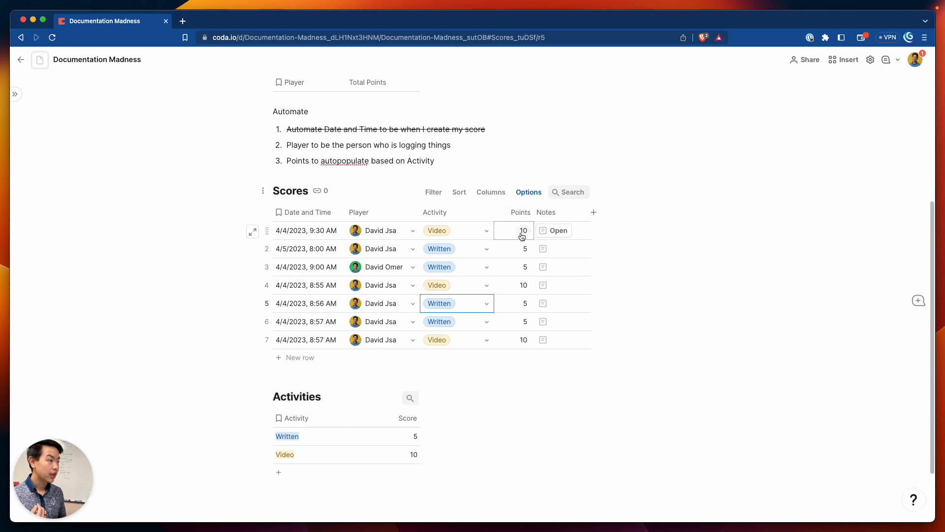
pyautogui.doubleClick(522, 231)
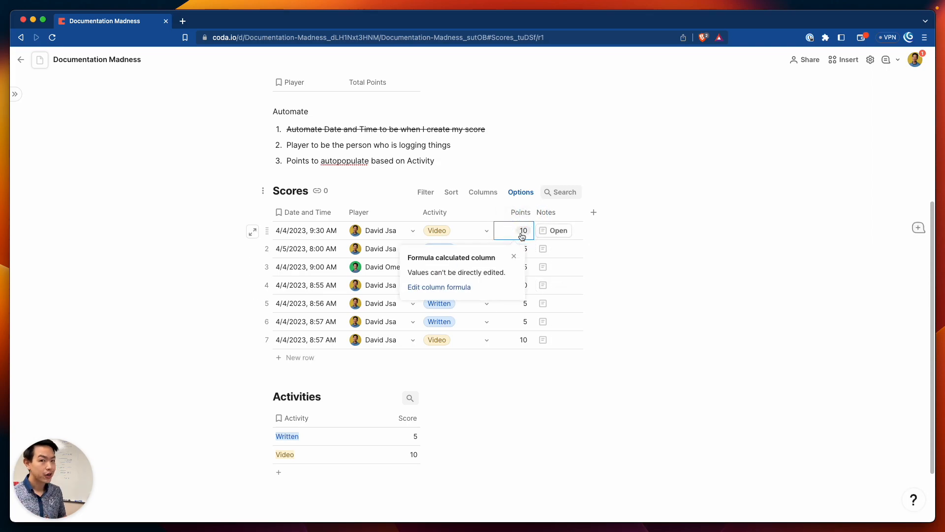
pyautogui.click(525, 249)
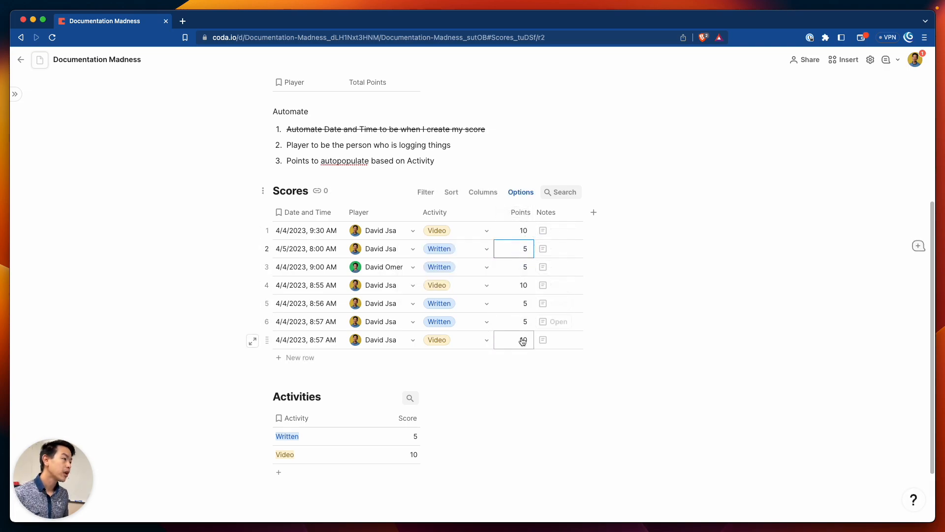
pyautogui.doubleClick(524, 285)
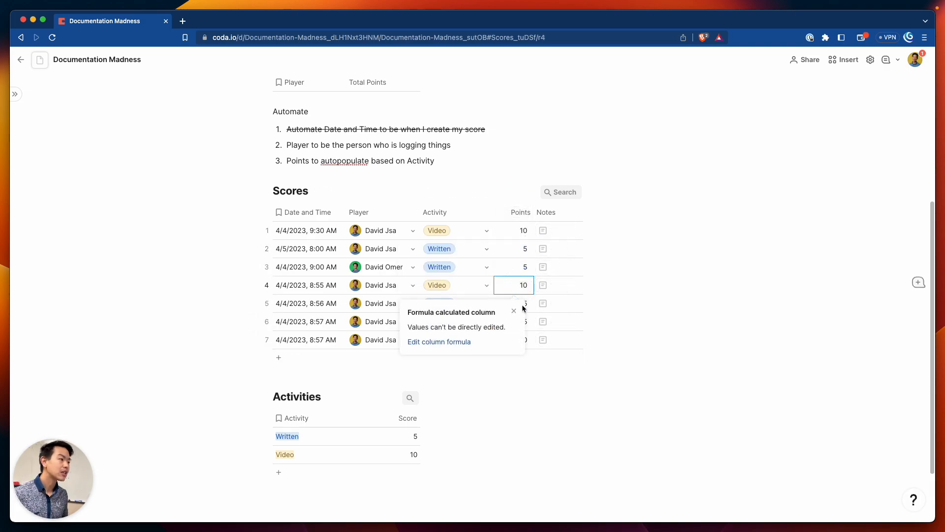
pyautogui.click(525, 305)
pyautogui.click(526, 308)
pyautogui.click(525, 323)
pyautogui.click(524, 339)
# Change the Notes column type to plain Text
pyautogui.click(575, 214)
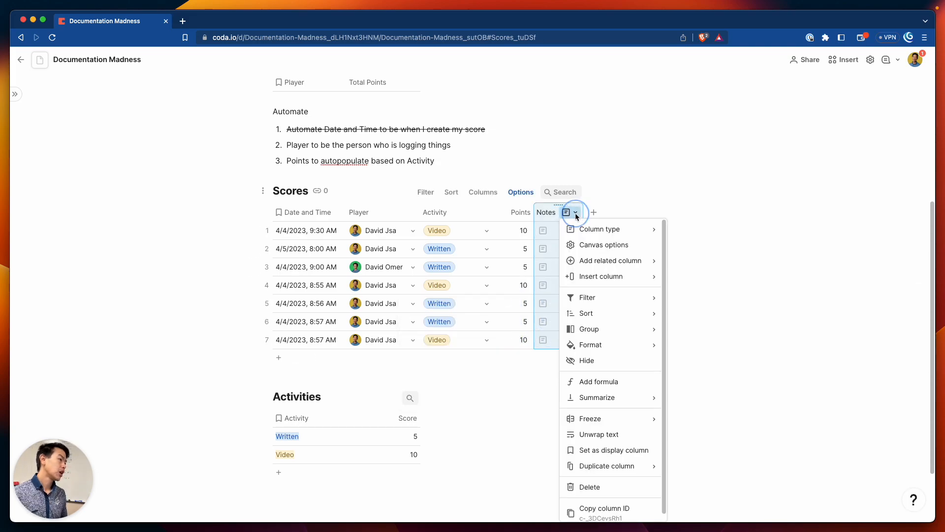
pyautogui.moveTo(568, 228)
pyautogui.moveTo(689, 276)
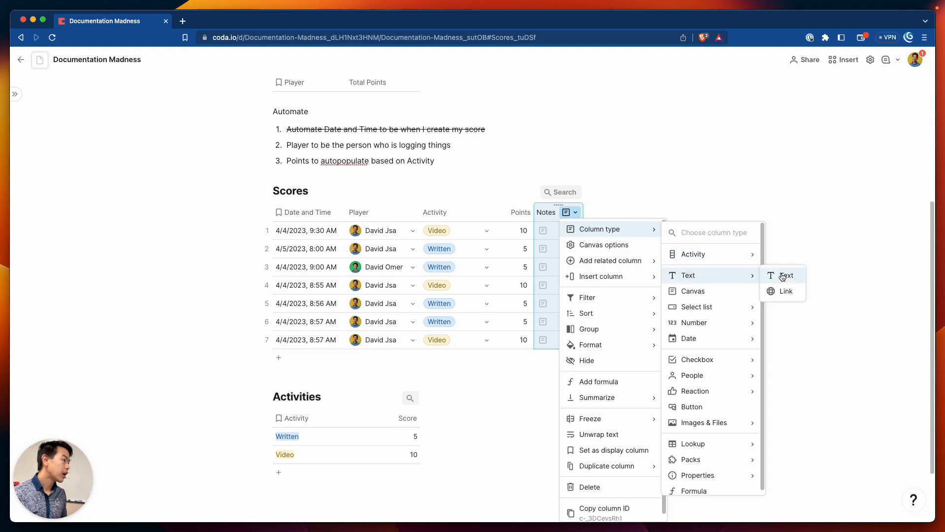
pyautogui.click(781, 273)
# Enter 'Documentation Madness Coda Video' as row 1's note
pyautogui.click(559, 229)
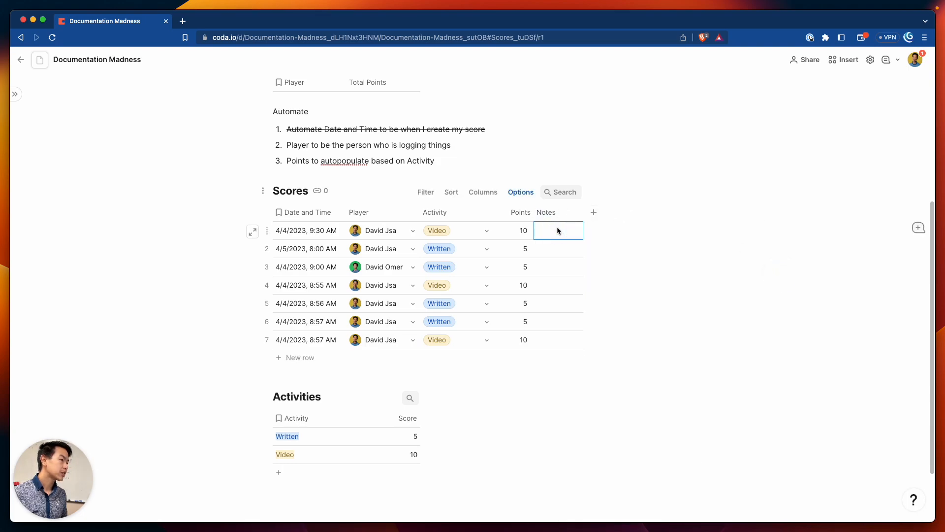
pyautogui.click(551, 232)
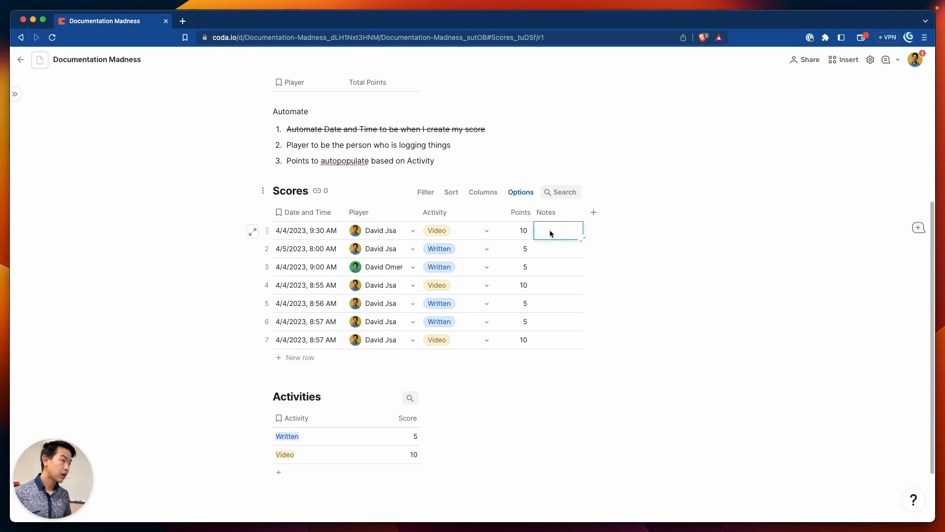
pyautogui.write('C')
pyautogui.press('BackSpace')
pyautogui.write('Docum')
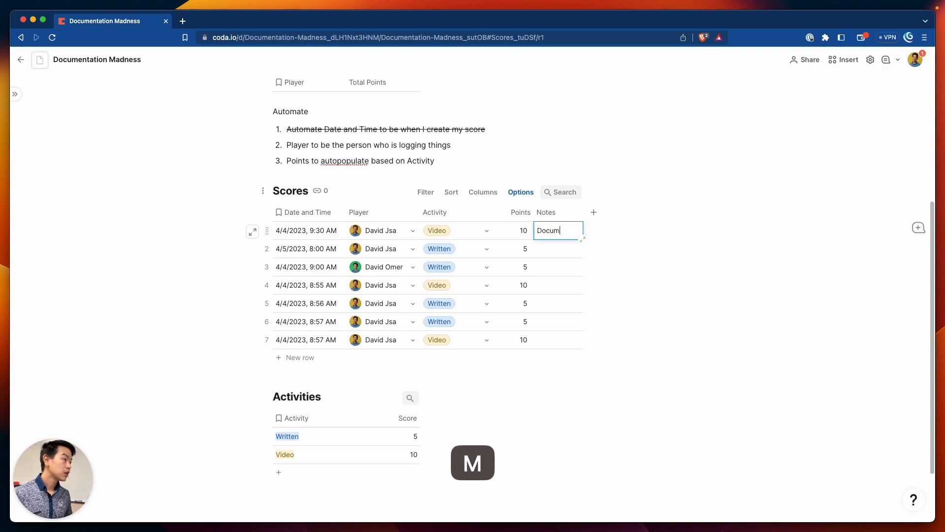
pyautogui.write('entation Madnes')
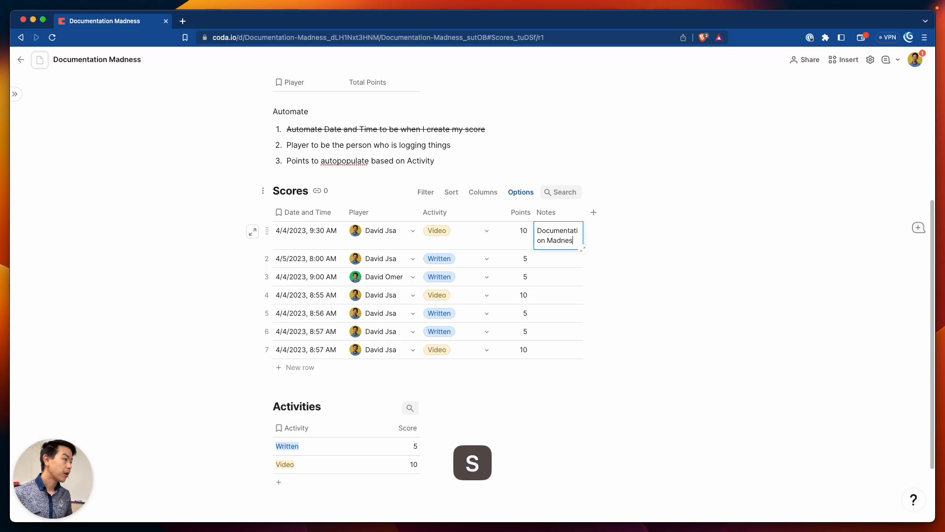
pyautogui.write('s Coda Video')
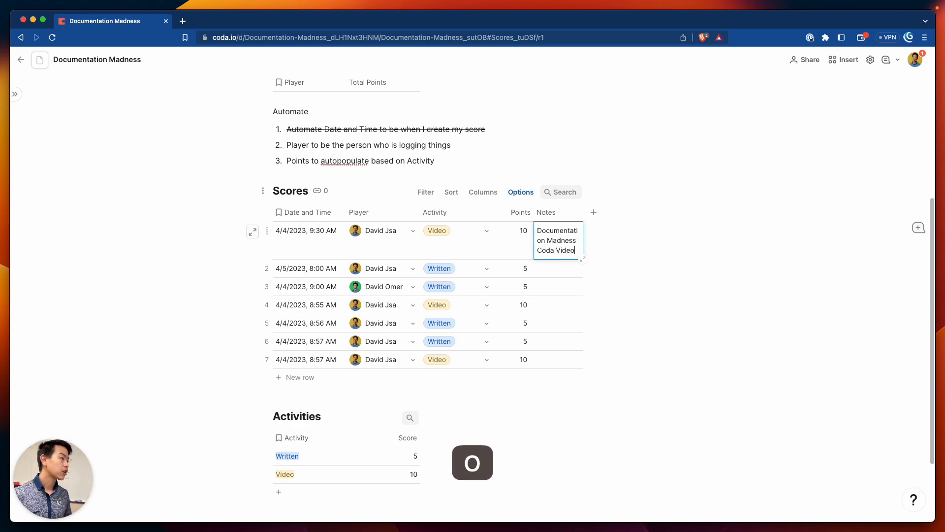
pyautogui.press('Return')
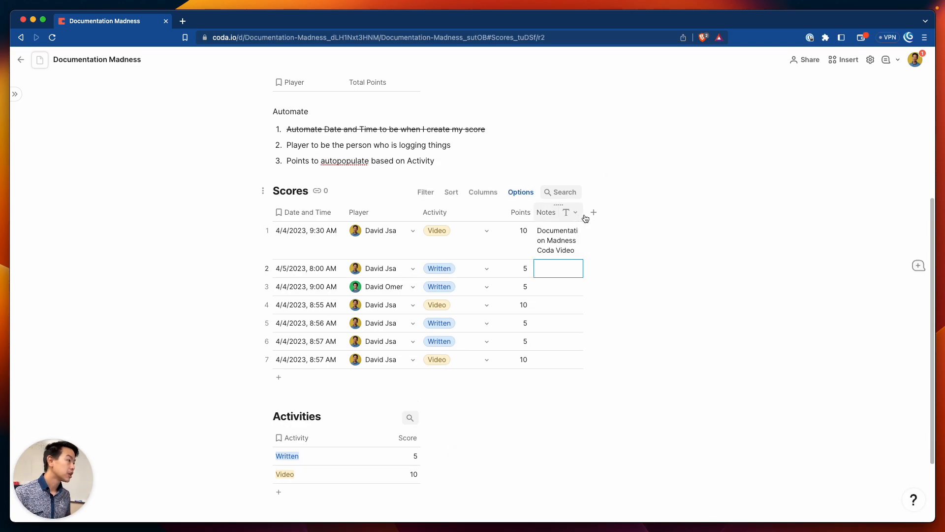
# Widen the Notes column to fit the note
pyautogui.moveTo(583, 213); pyautogui.dragTo(667, 220)
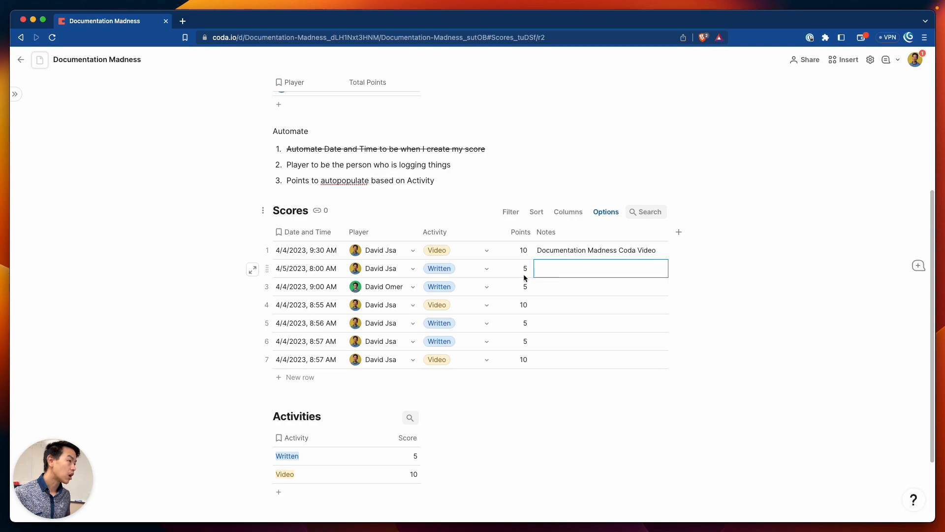
pyautogui.scroll(-1, 455, 285)
pyautogui.scroll(1, 448, 282)
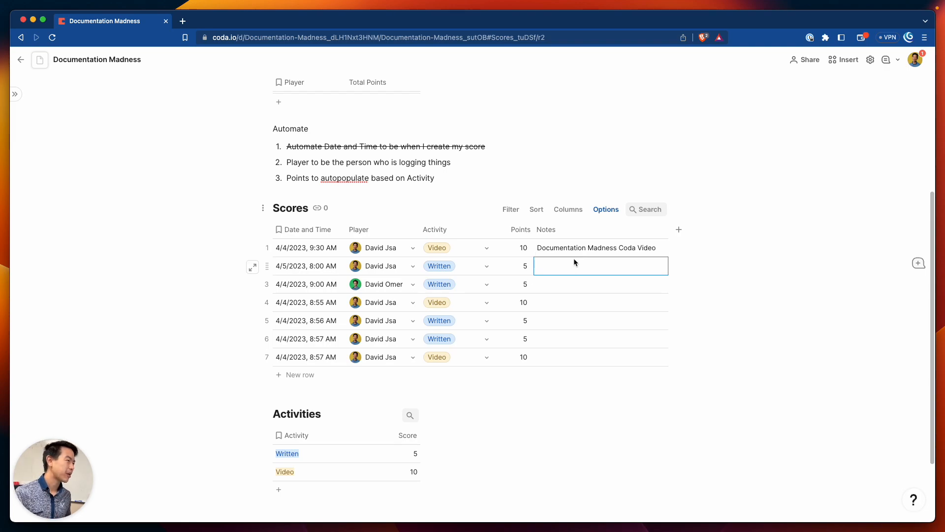
pyautogui.scroll(1, 566, 262)
# Strike through the 'Player to be the person' and 'Points to autopopulate' tasks
pyautogui.scroll(2, 552, 274)
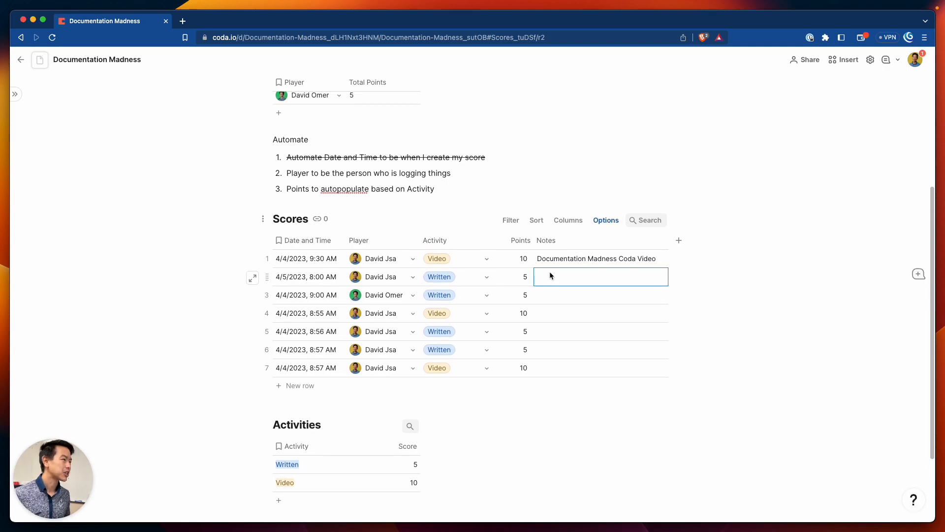
pyautogui.click(273, 191)
pyautogui.moveTo(273, 191); pyautogui.dragTo(285, 184)
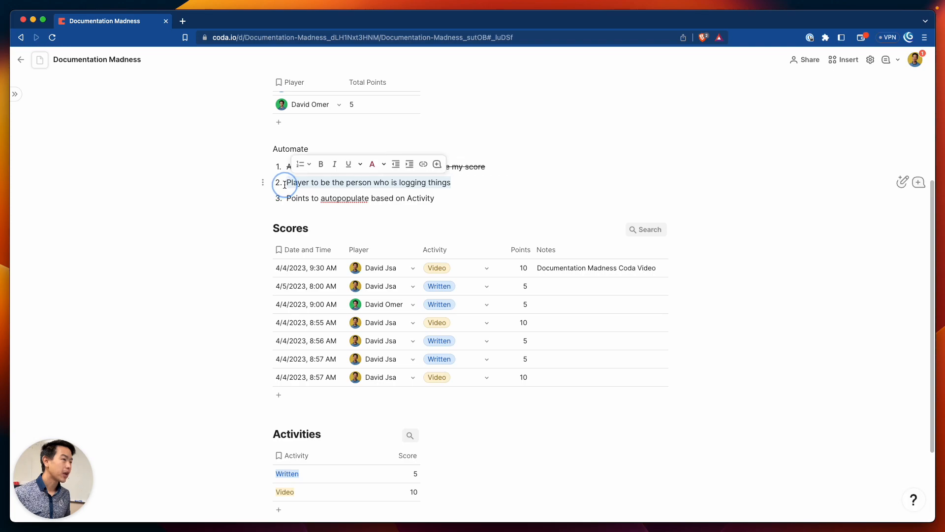
pyautogui.press('super+shift+k')
pyautogui.press('Down')
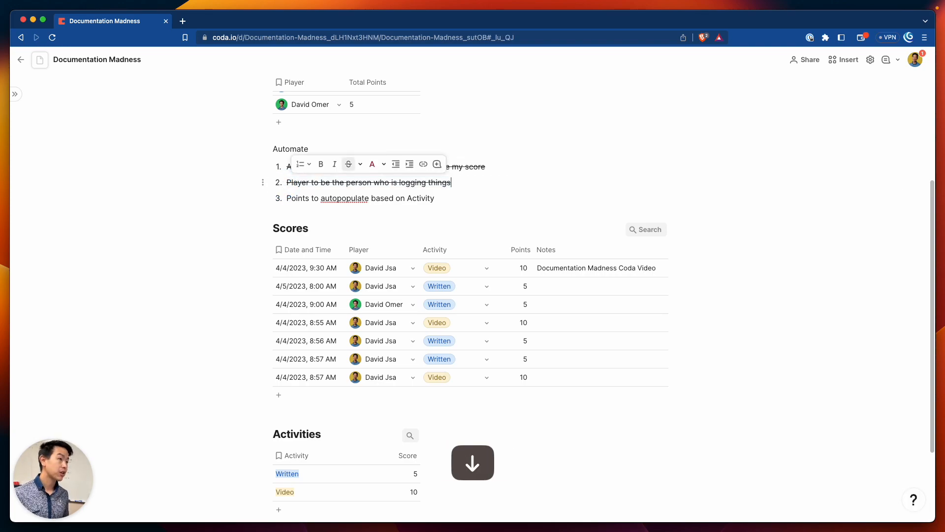
pyautogui.press('shift+super+Right')
pyautogui.press('super+shift+k')
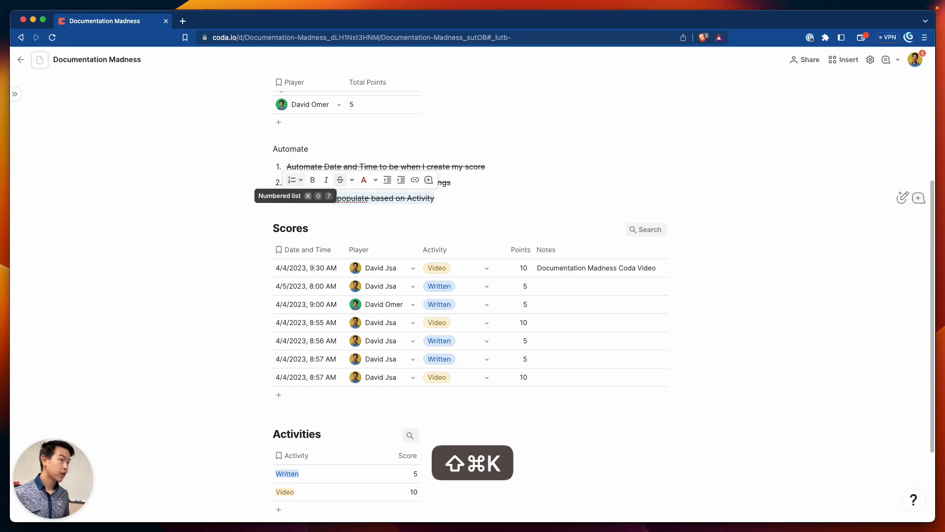
pyautogui.click(453, 200)
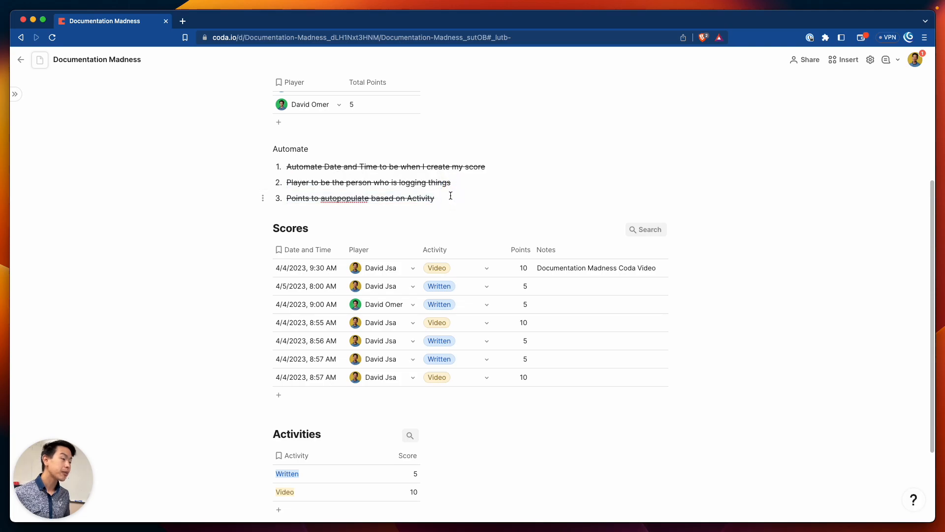
# Strike through the 'Keep track of score' task
pyautogui.scroll(5, 453, 199)
pyautogui.moveTo(398, 232); pyautogui.dragTo(290, 228)
pyautogui.scroll(-2, 450, 424)
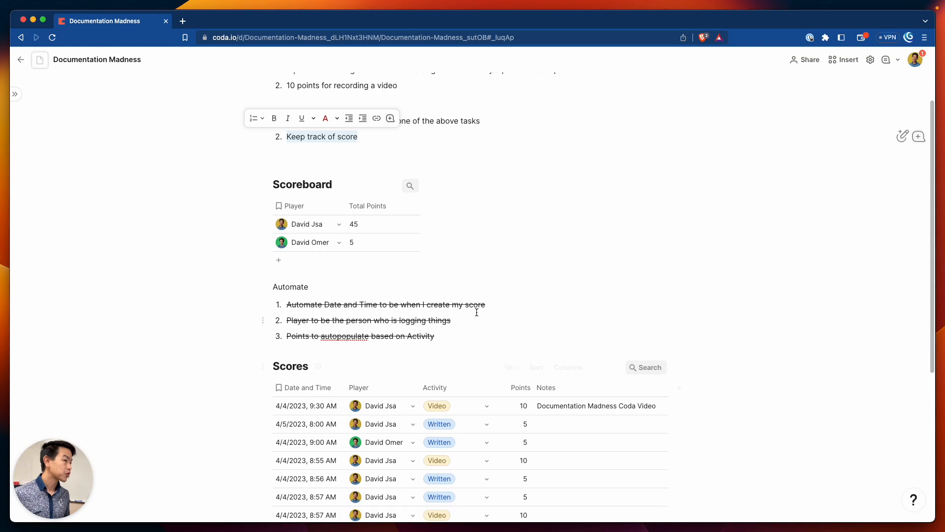
pyautogui.scroll(1, 477, 312)
pyautogui.press('shift+super+k')
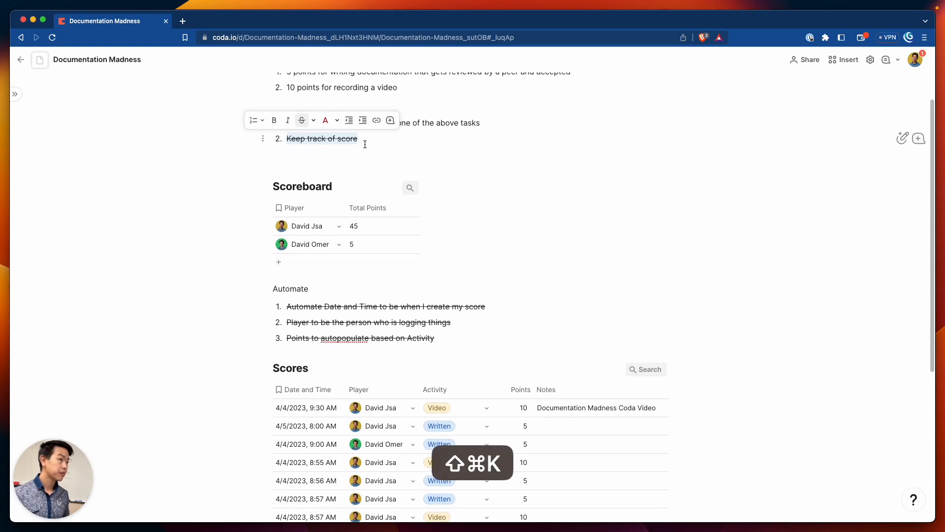
pyautogui.click(466, 152)
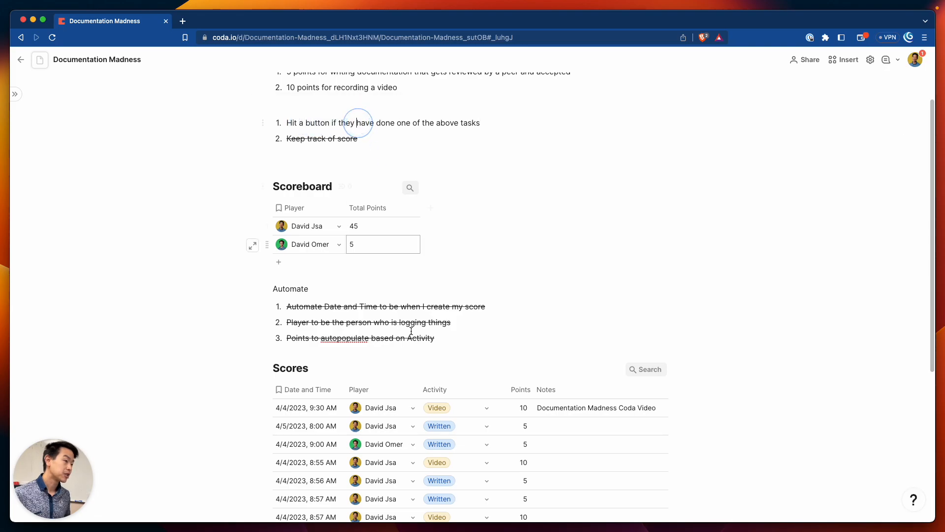
# Add row 8 to the Scores table, stamped 4/4/2023 9:01 AM
pyautogui.scroll(-5, 364, 438)
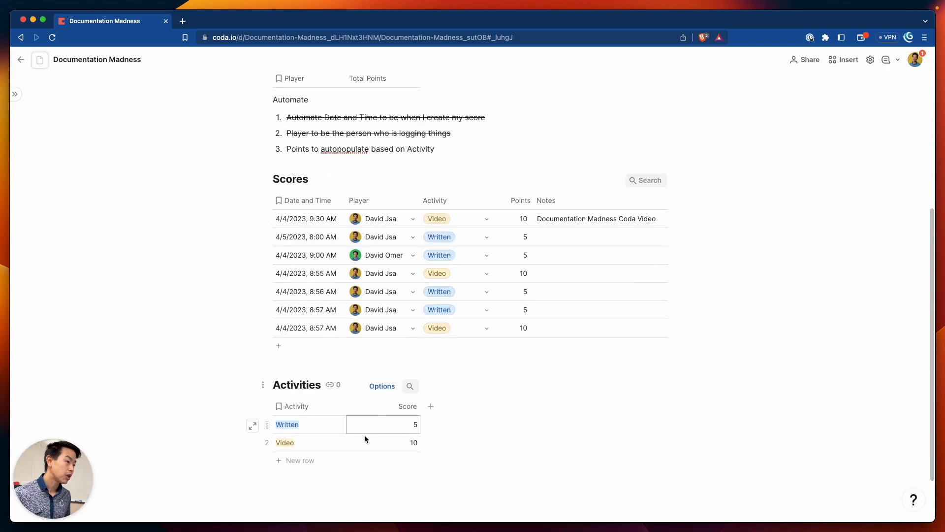
pyautogui.click(305, 345)
pyautogui.scroll(3, 426, 338)
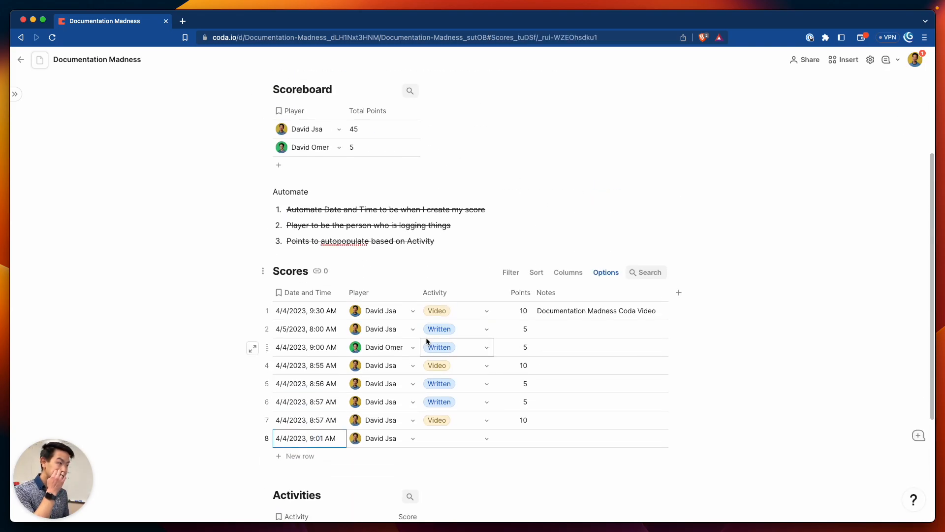
pyautogui.scroll(5, 369, 192)
pyautogui.scroll(-5, 427, 273)
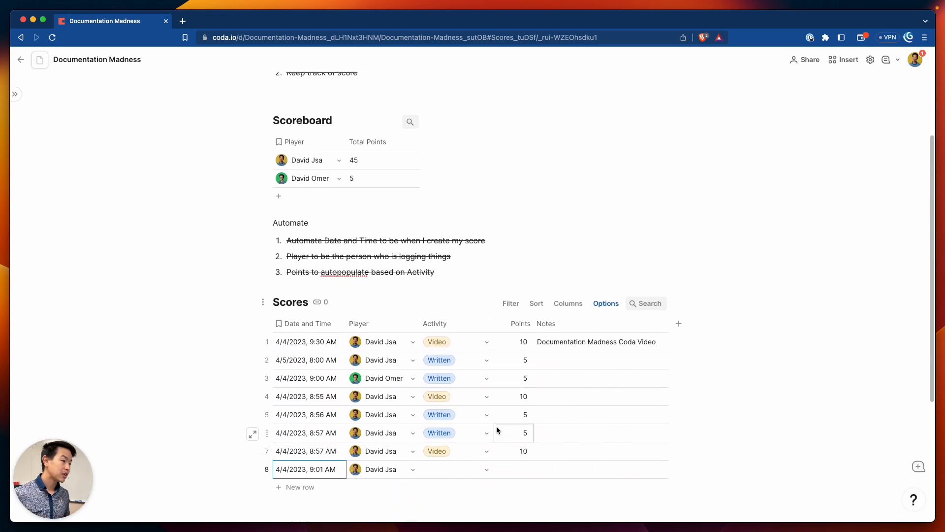
pyautogui.scroll(2, 441, 294)
pyautogui.click(317, 144)
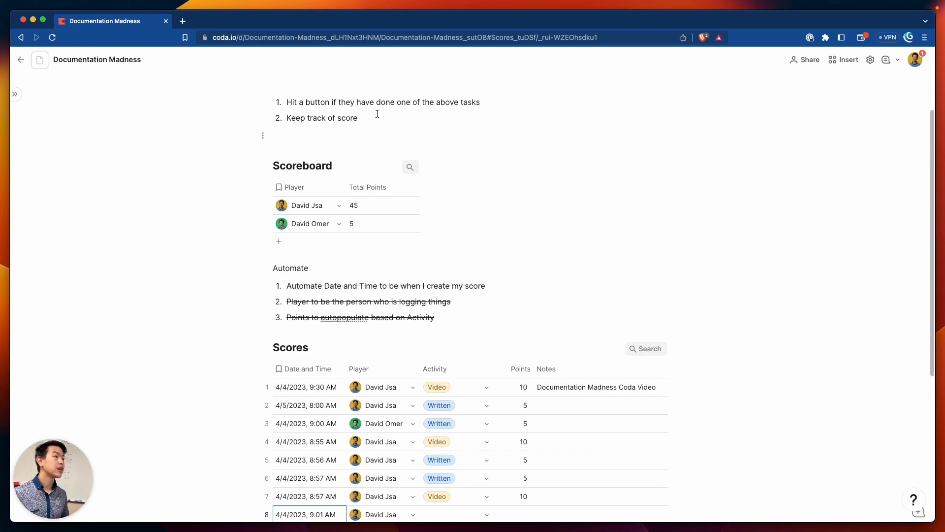
pyautogui.scroll(4, 363, 120)
# Insert a new button with /button on a fresh line below the task list
pyautogui.click(343, 239)
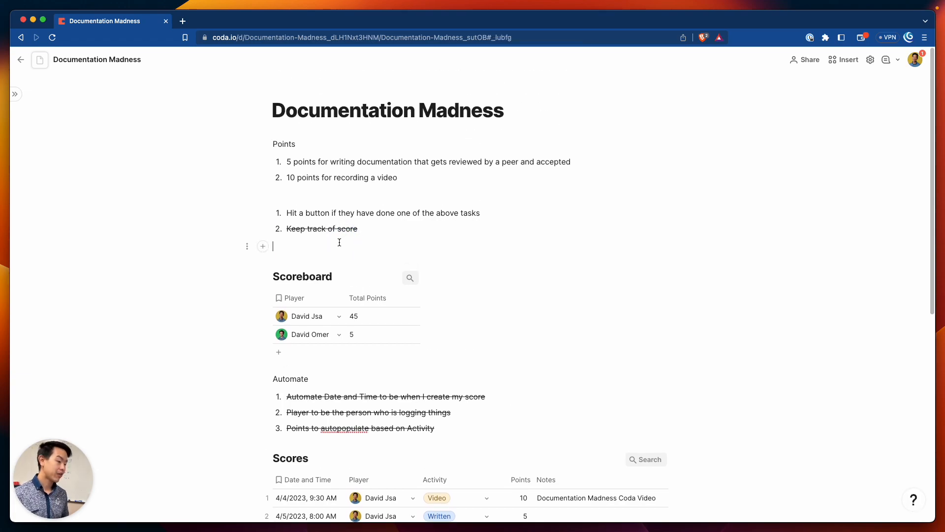
pyautogui.press('Return')
pyautogui.write('/')
pyautogui.write('y')
pyautogui.press('BackSpace')
pyautogui.write('bu')
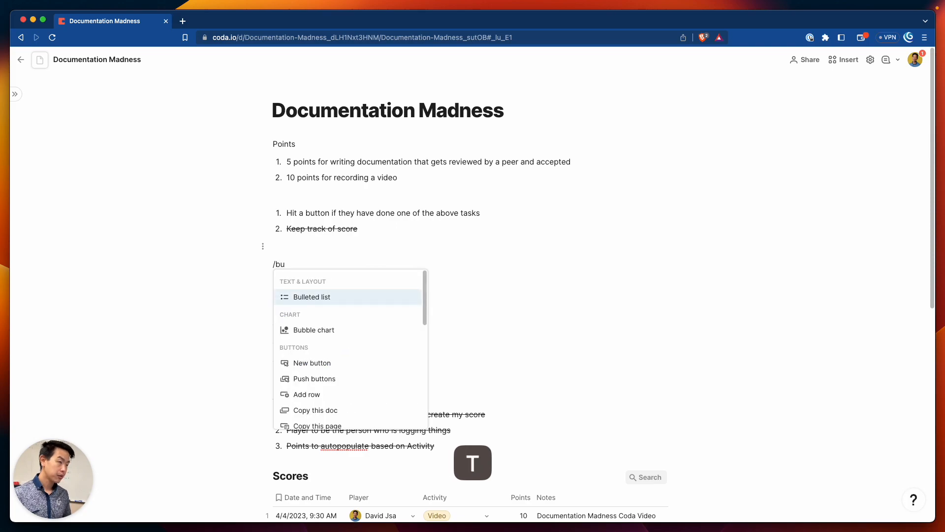
pyautogui.write('tton')
pyautogui.press('Return')
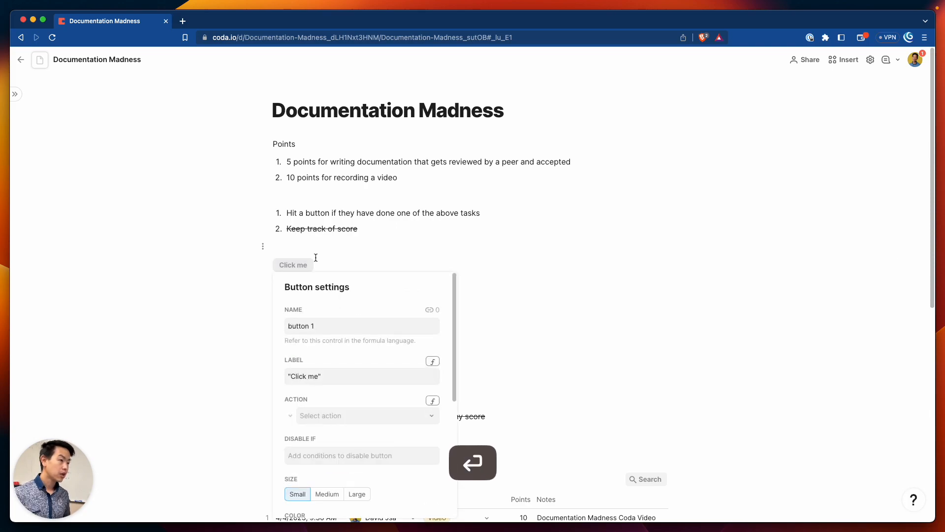
# Name the button 'i wrote documentation' and label it 'I Wrote Documentation'
pyautogui.click(333, 326)
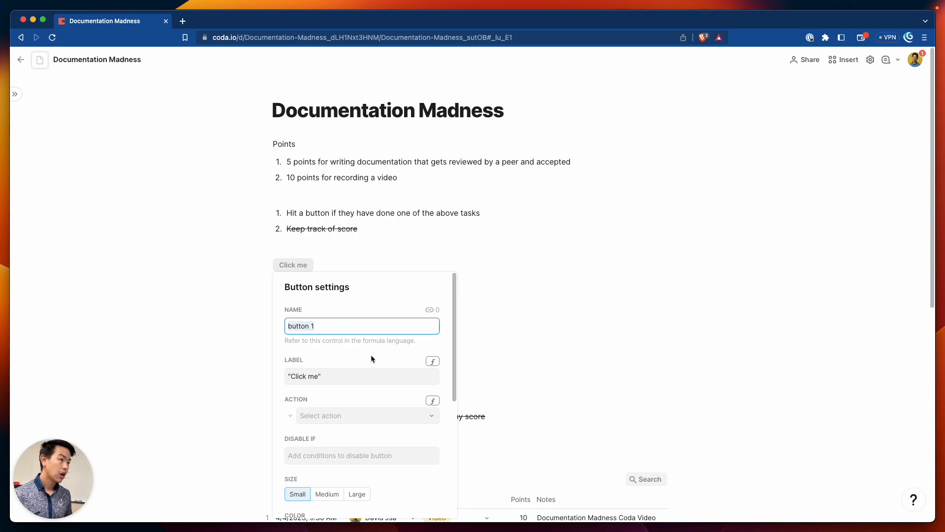
pyautogui.write('I')
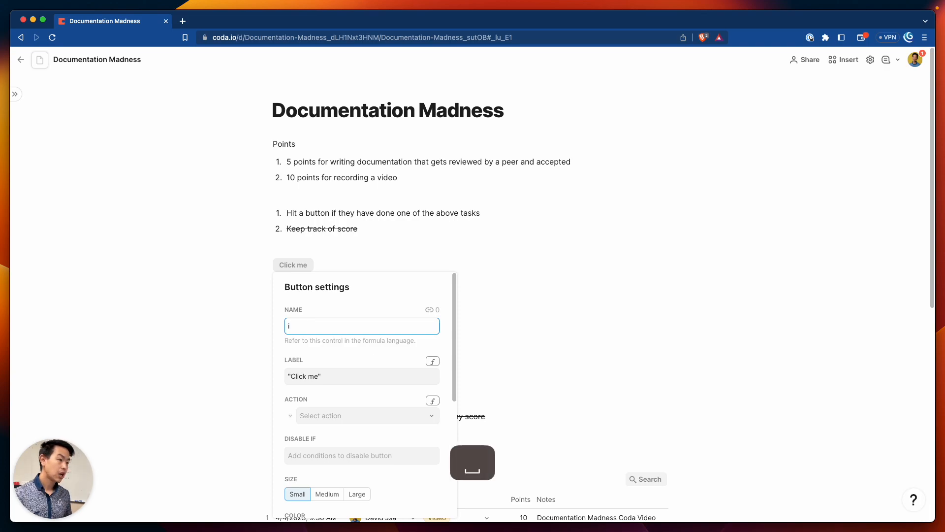
pyautogui.press('BackSpace')
pyautogui.write('i wrote documentation')
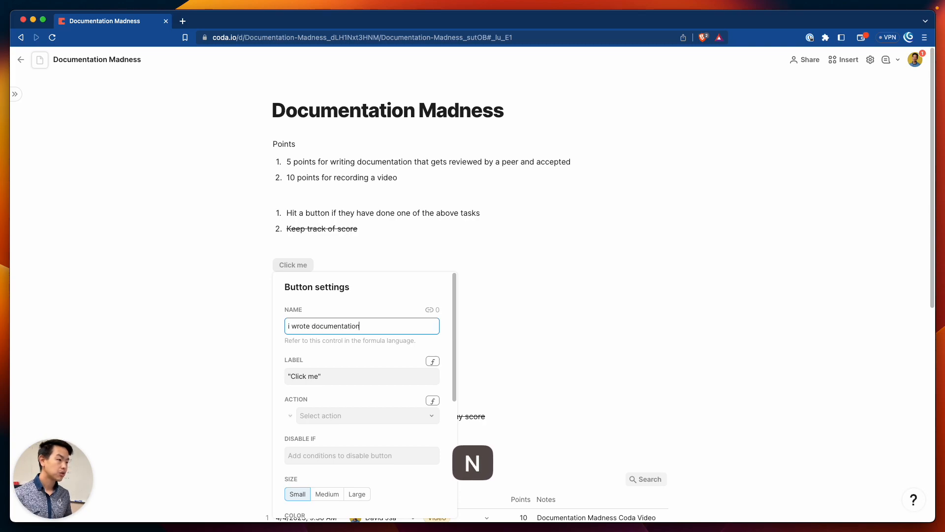
pyautogui.moveTo(315, 380); pyautogui.dragTo(293, 379)
pyautogui.press('BackSpace')
pyautogui.press('Right')
pyautogui.press('BackSpace')
pyautogui.write('I Wrote Doc')
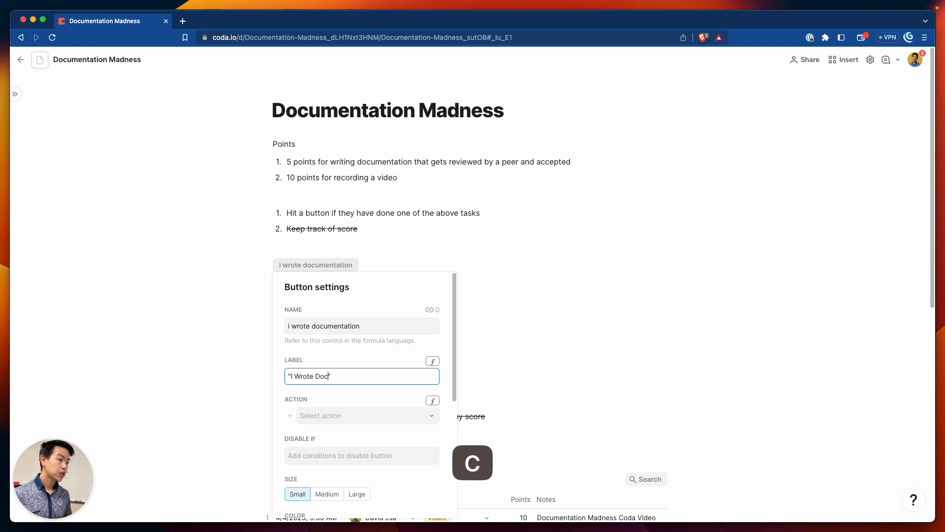
pyautogui.write('umentation')
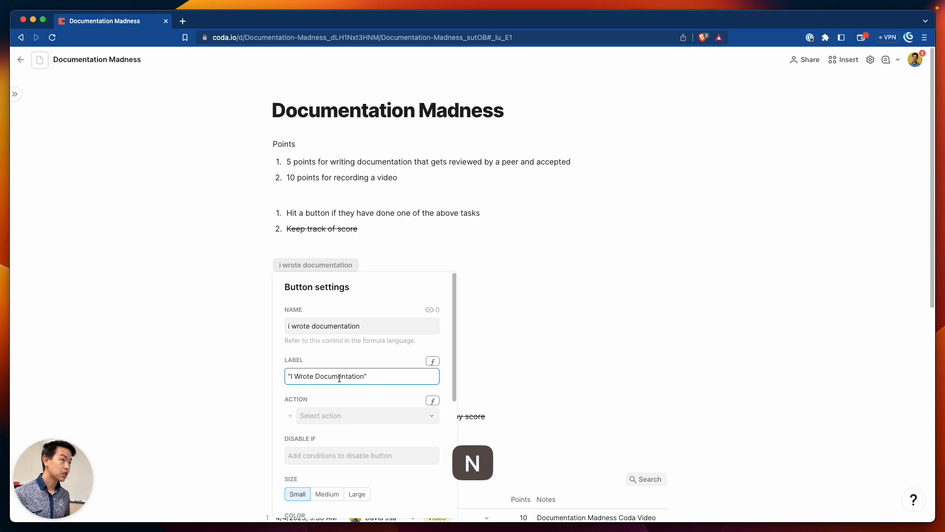
pyautogui.click(384, 390)
# Close the button settings and select the I Wrote Documentation button
pyautogui.scroll(-4, 344, 396)
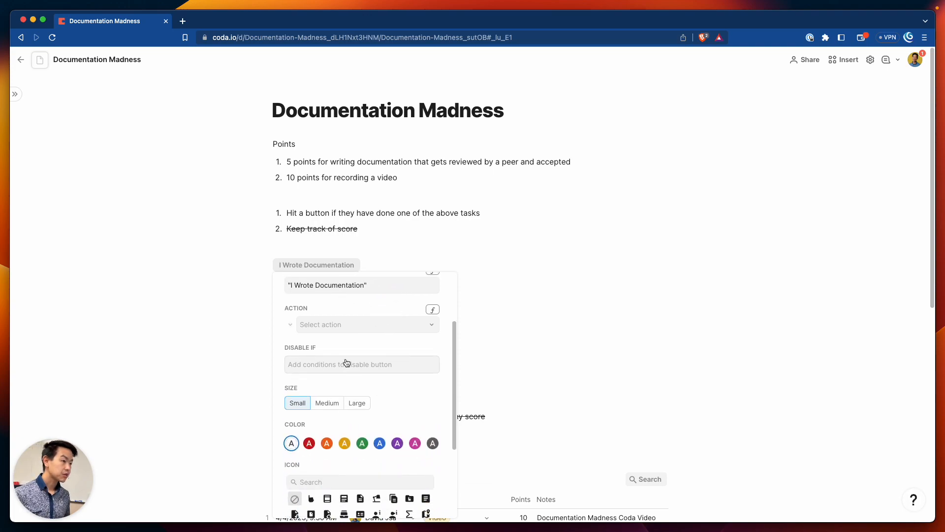
pyautogui.scroll(1, 349, 365)
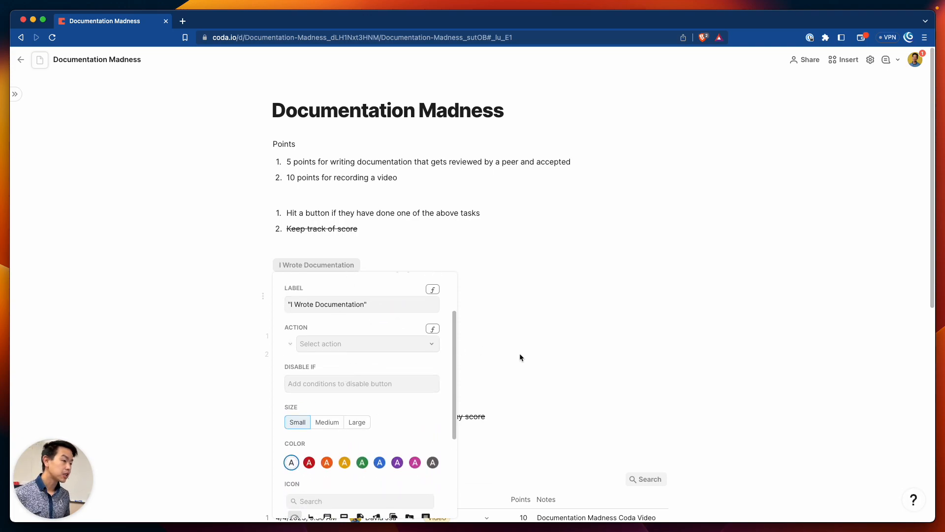
pyautogui.click(532, 377)
pyautogui.scroll(-5, 513, 323)
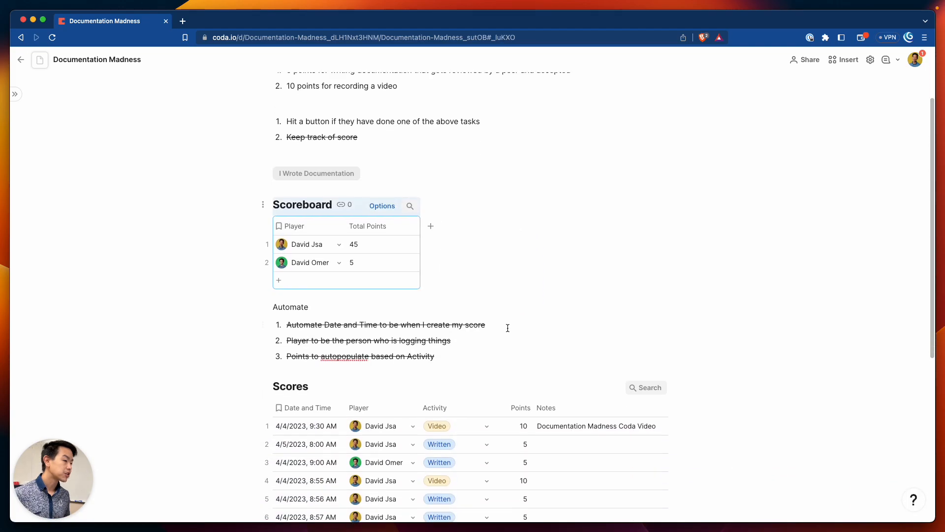
pyautogui.scroll(-3, 329, 416)
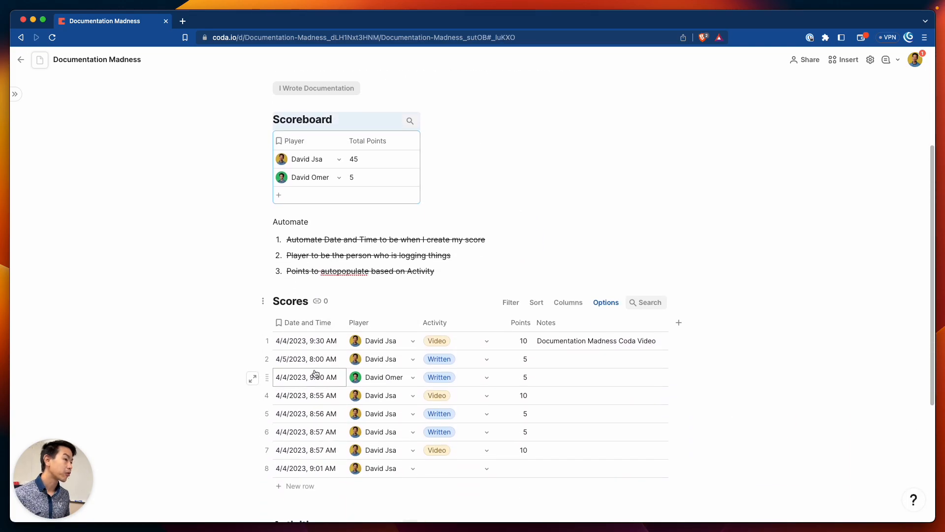
pyautogui.scroll(8, 306, 275)
pyautogui.click(338, 270)
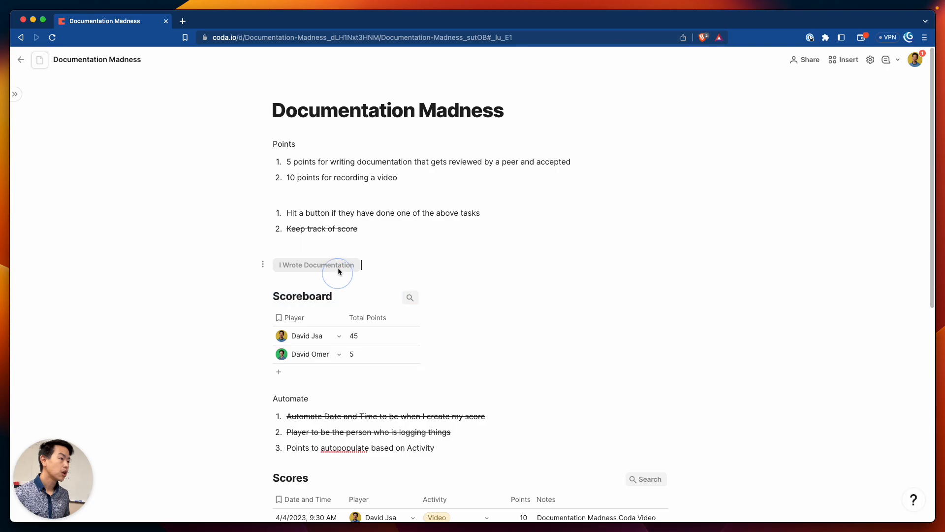
# Set the button's action to Add row in the Scores table
pyautogui.click(323, 266)
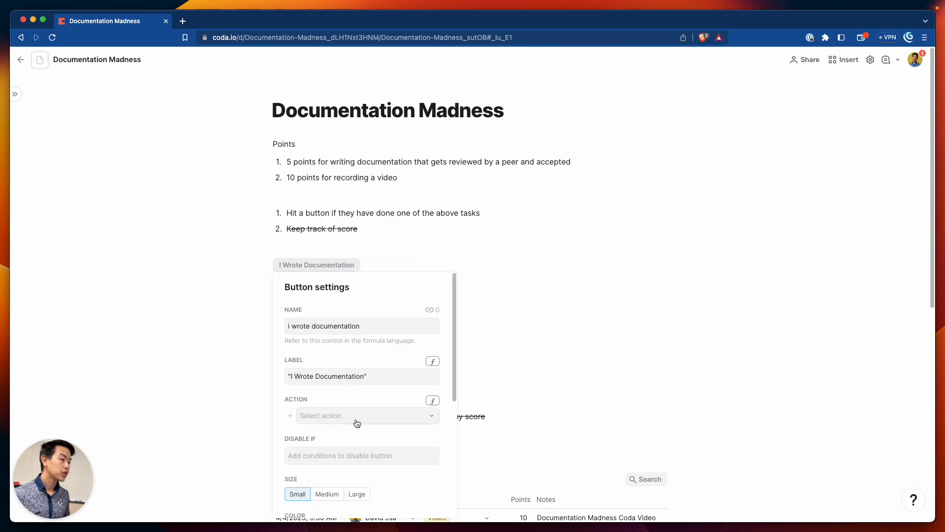
pyautogui.click(356, 418)
pyautogui.click(340, 436)
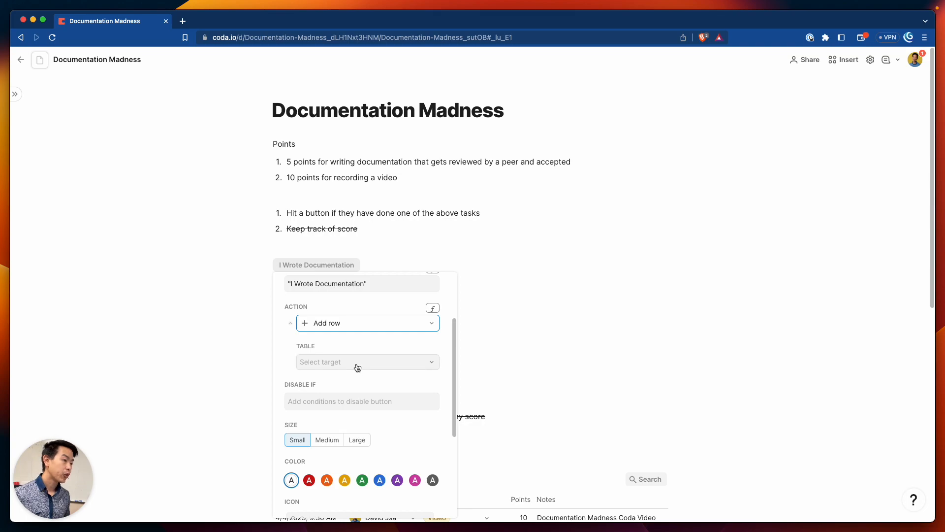
pyautogui.click(357, 365)
pyautogui.click(344, 415)
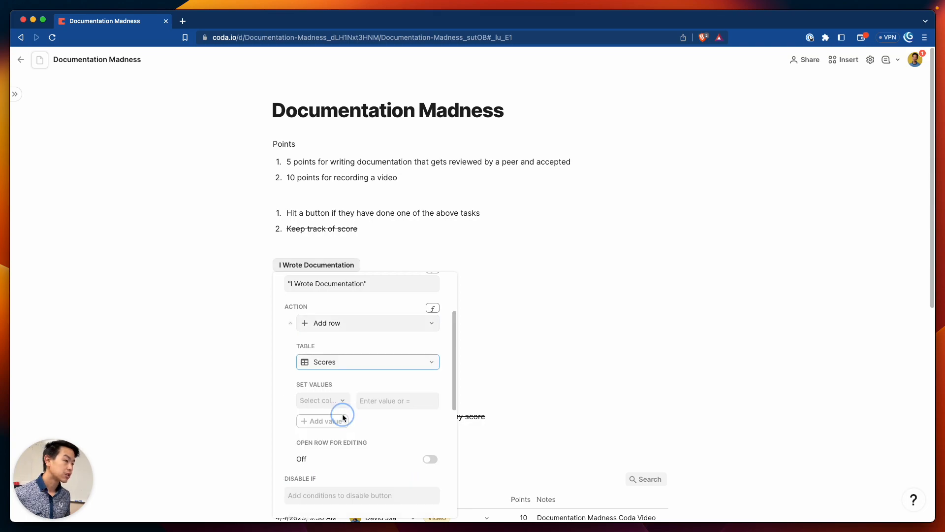
# Choose Activity as the Scores column for the button to set
pyautogui.click(341, 400)
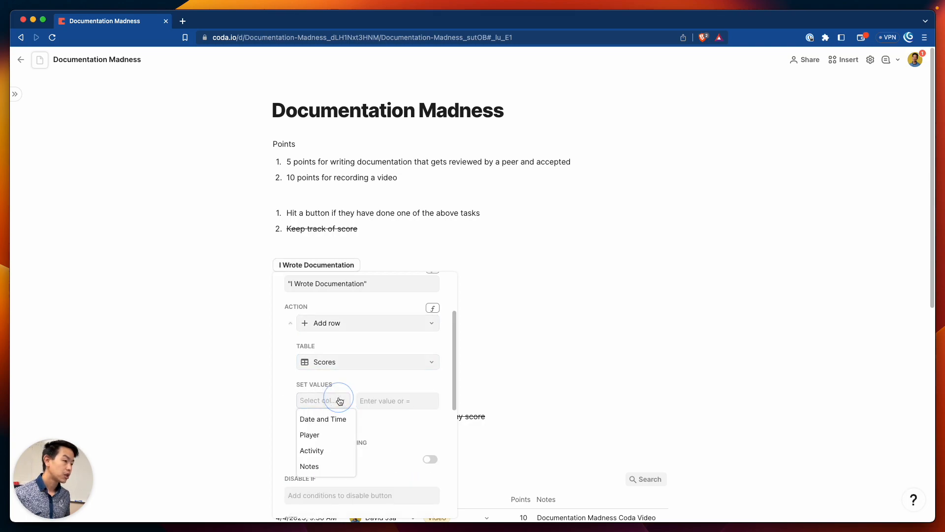
pyautogui.click(406, 417)
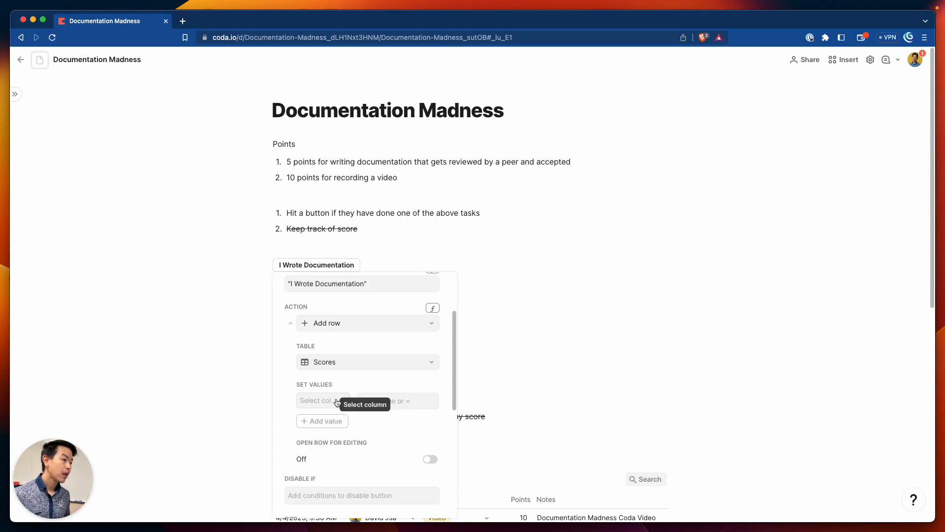
pyautogui.click(336, 402)
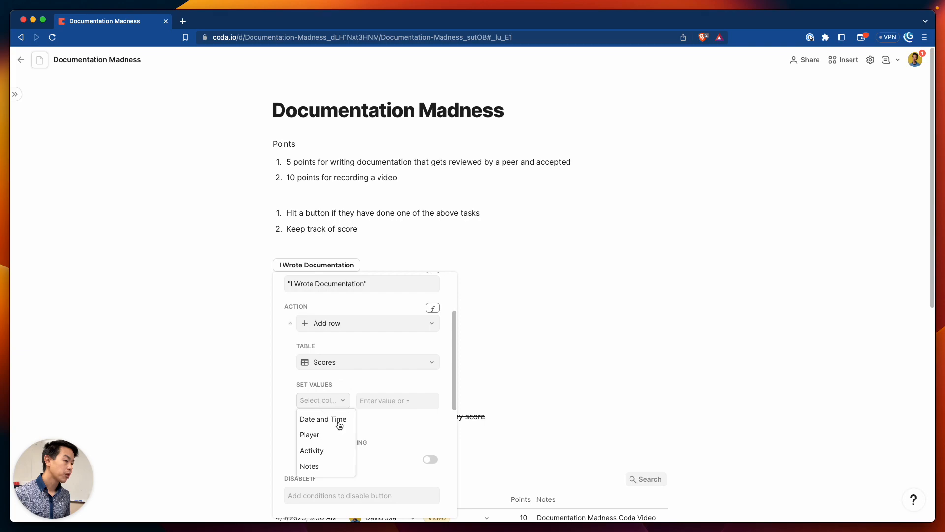
pyautogui.click(334, 457)
pyautogui.click(390, 399)
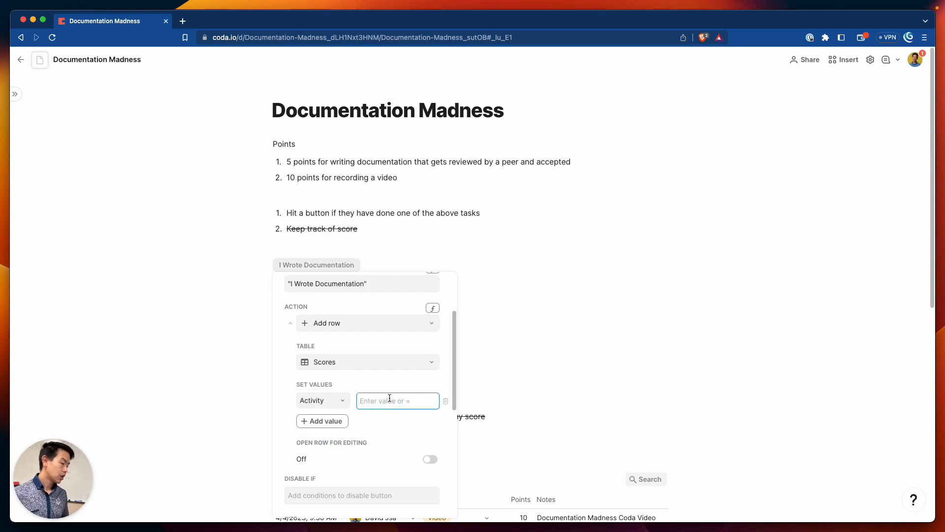
pyautogui.write('vid')
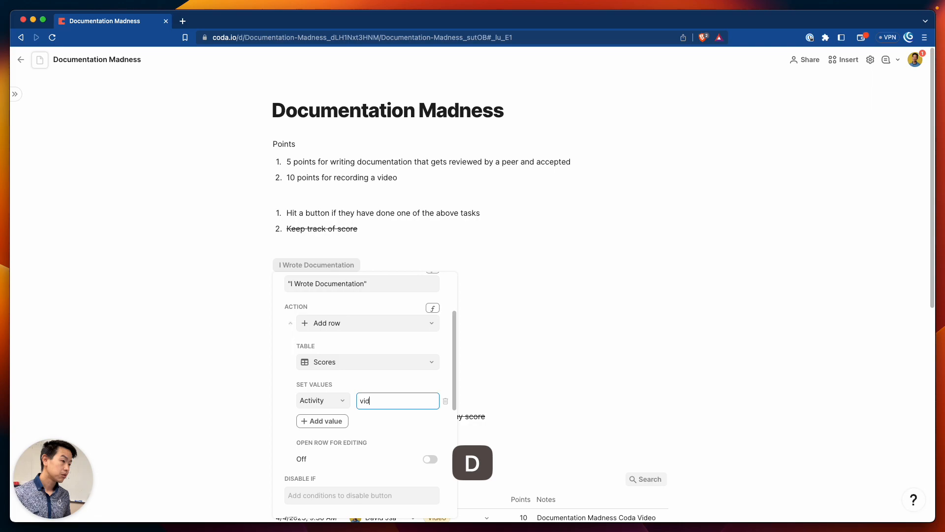
pyautogui.press('BackSpace')
pyautogui.press('BackSpace')
pyautogui.press('BackSpace')
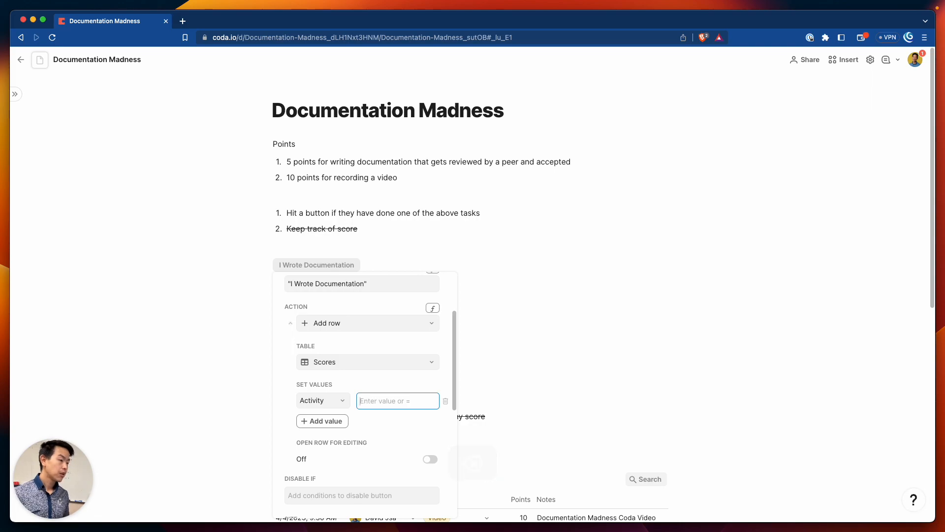
# Start a formula with = in the Activity value field
pyautogui.scroll(-2, 394, 402)
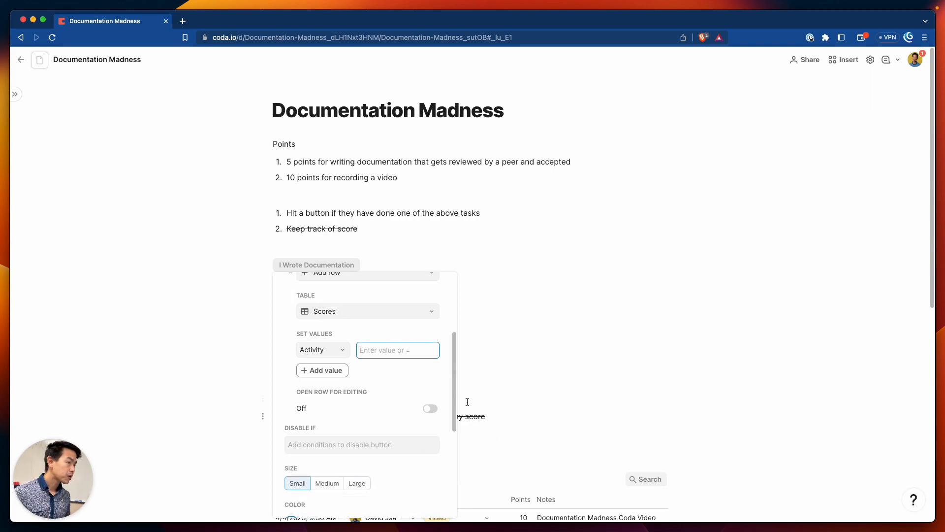
pyautogui.scroll(-1, 401, 365)
pyautogui.click(389, 335)
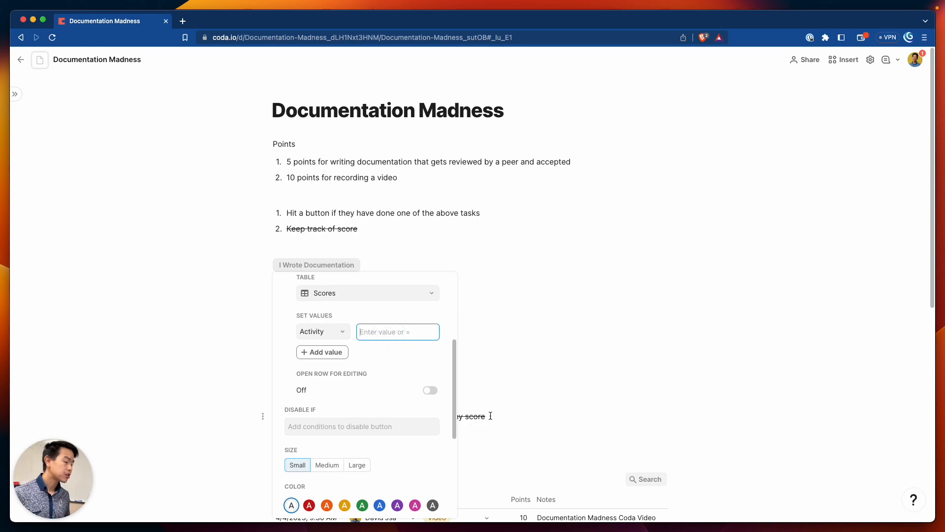
pyautogui.write('@')
pyautogui.press('BackSpace')
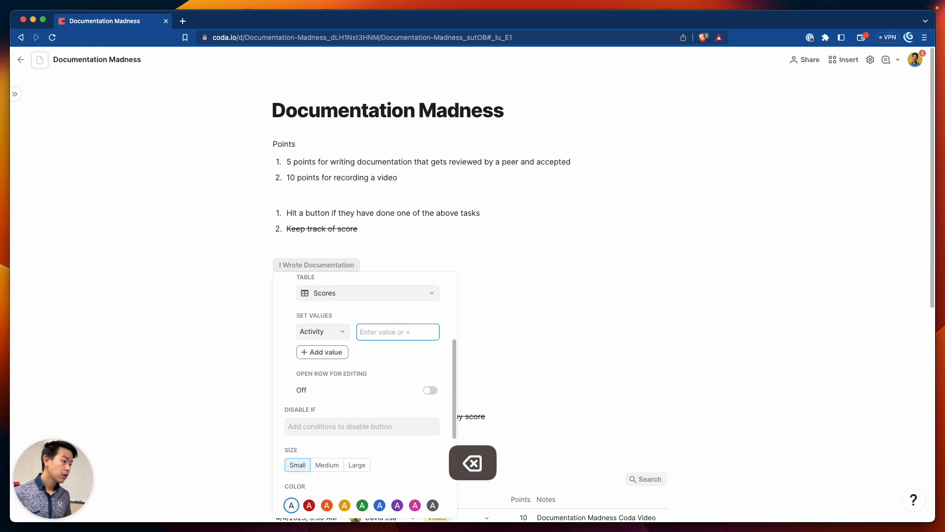
pyautogui.write('=')
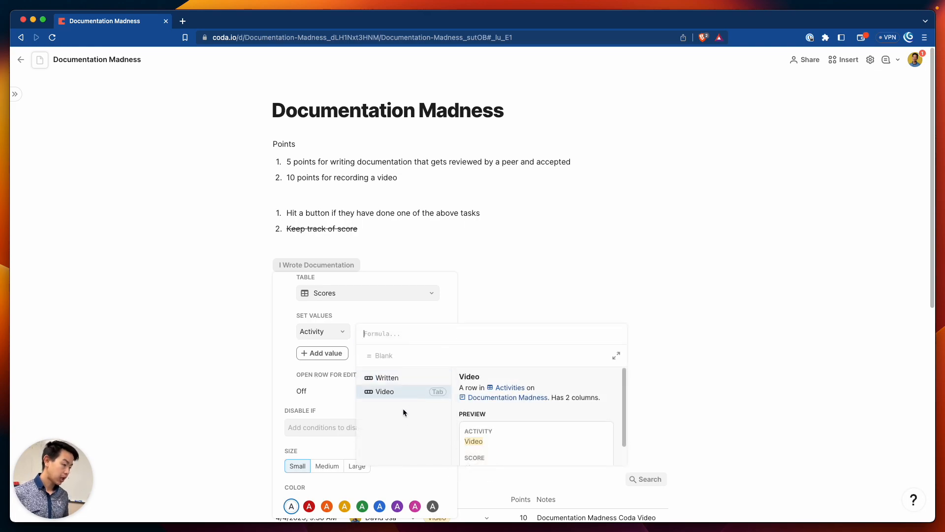
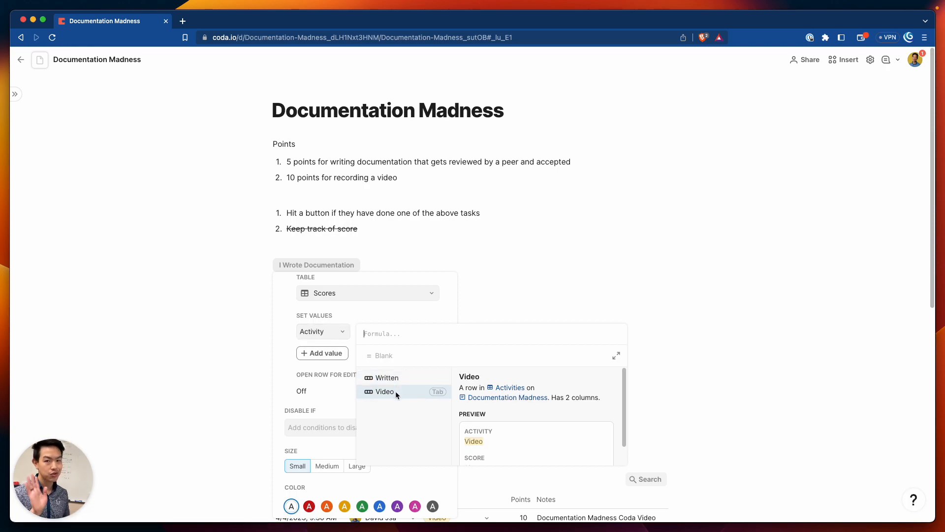
# Replace the button's Activity value Video with the Written activity row
pyautogui.click(396, 394)
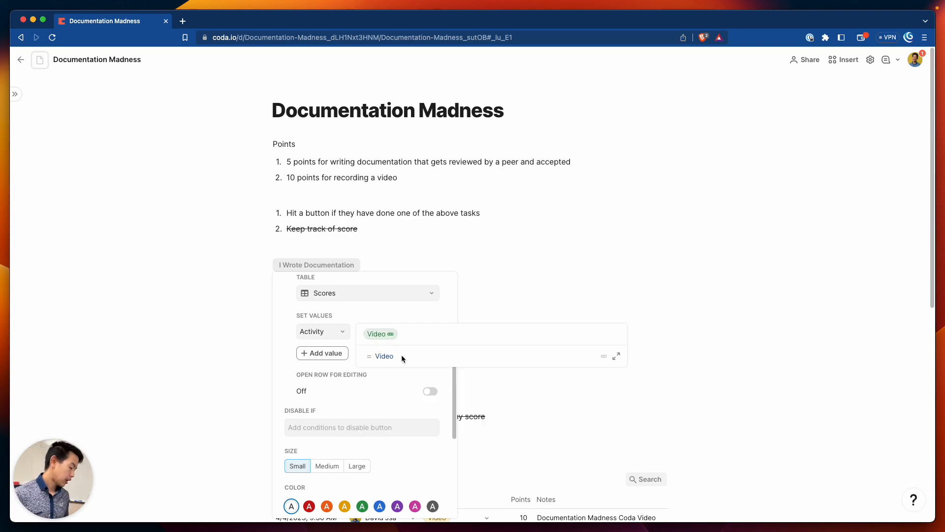
pyautogui.press('Return')
pyautogui.click(414, 332)
pyautogui.press('BackSpace')
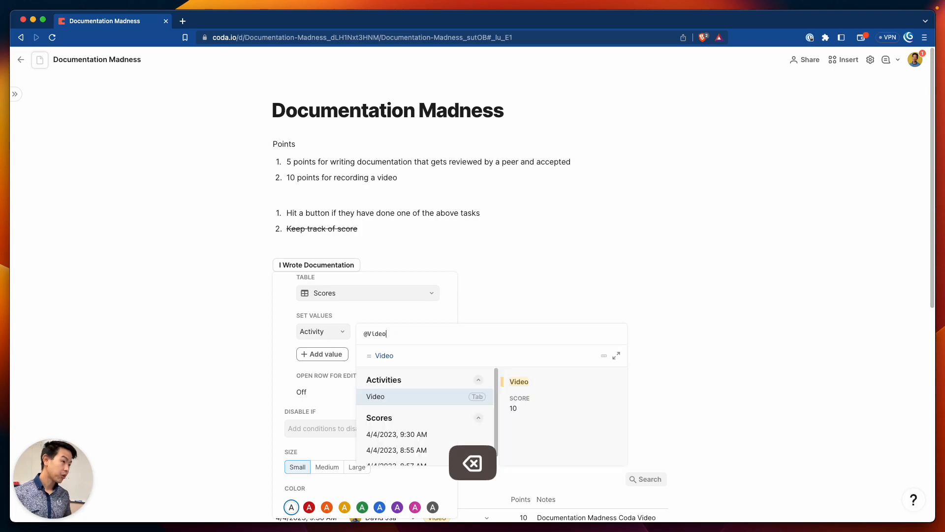
pyautogui.write('@written')
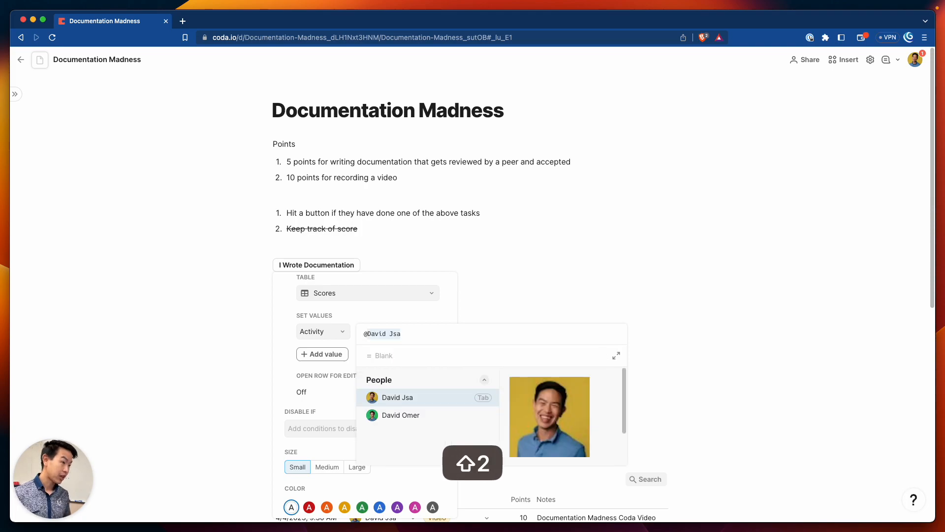
pyautogui.press('Return')
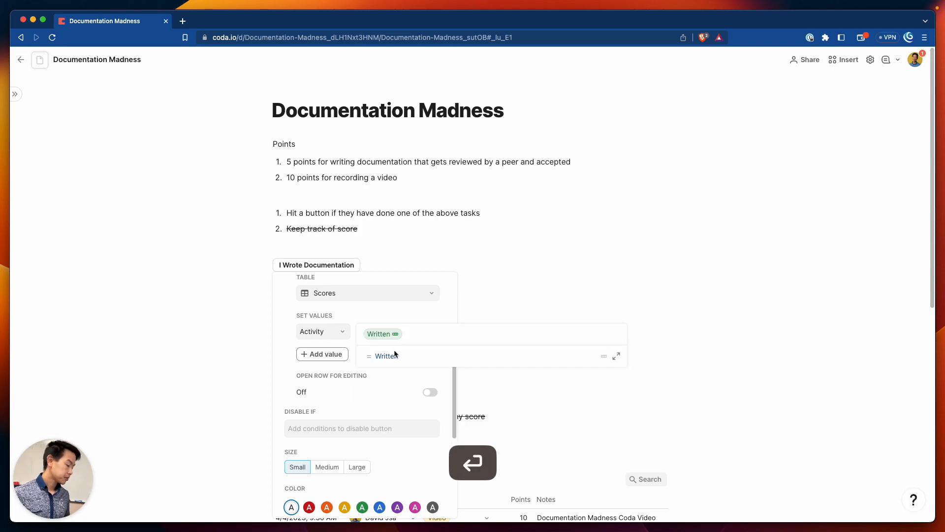
pyautogui.press('Return')
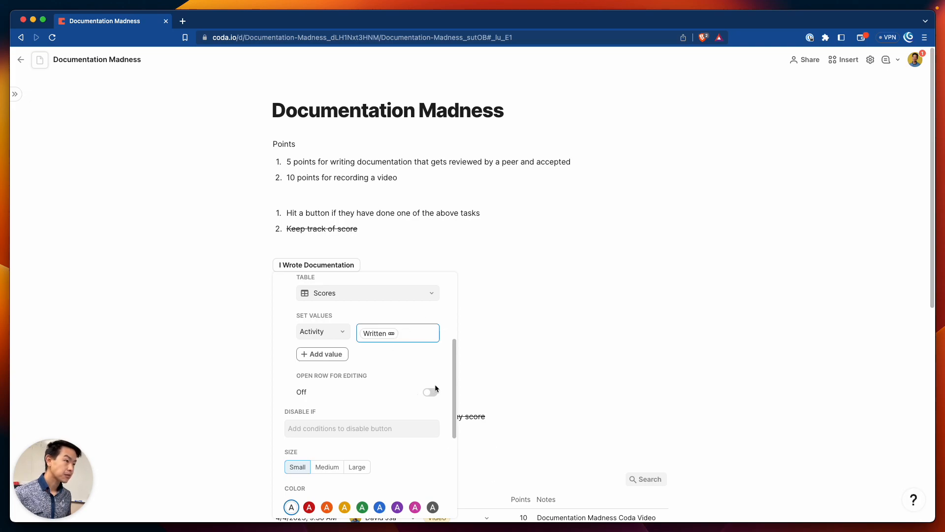
# Turn on Open row for editing, color the button green and give it a document icon
pyautogui.click(431, 392)
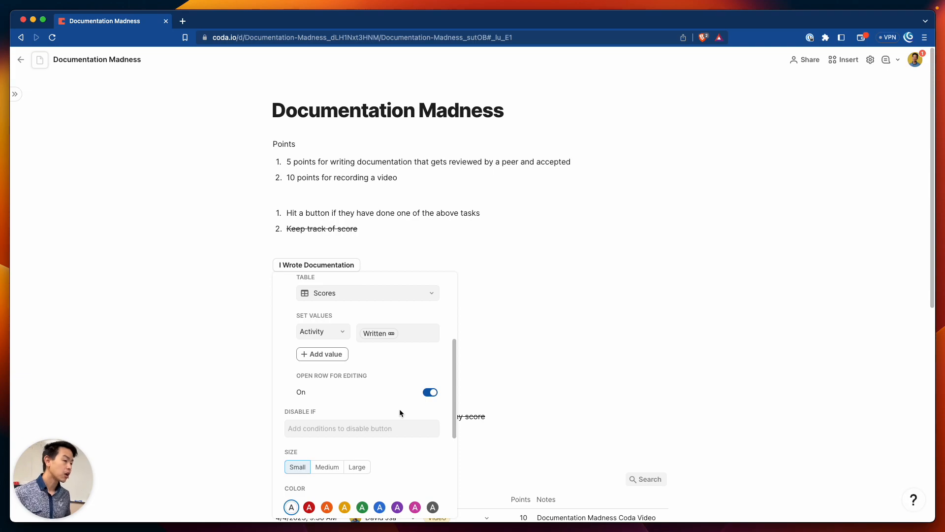
pyautogui.scroll(-3, 400, 413)
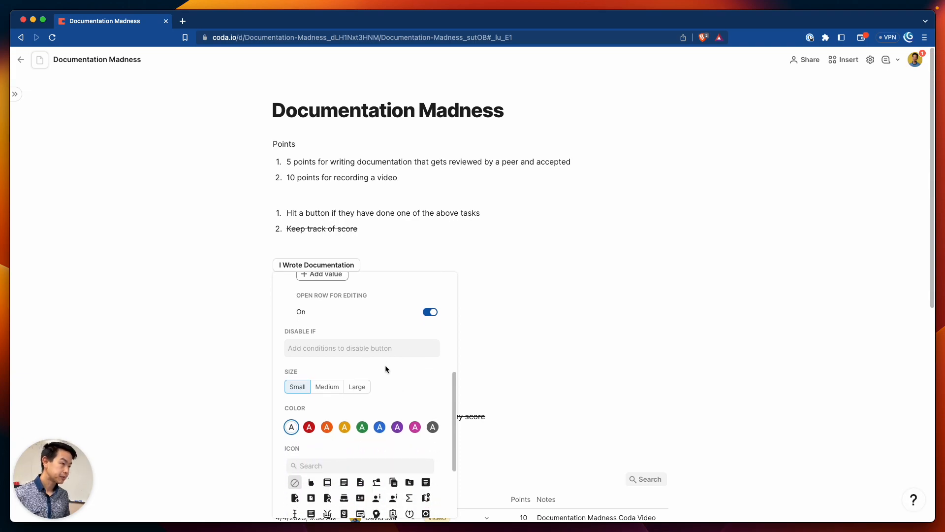
pyautogui.scroll(-3, 394, 362)
pyautogui.click(363, 355)
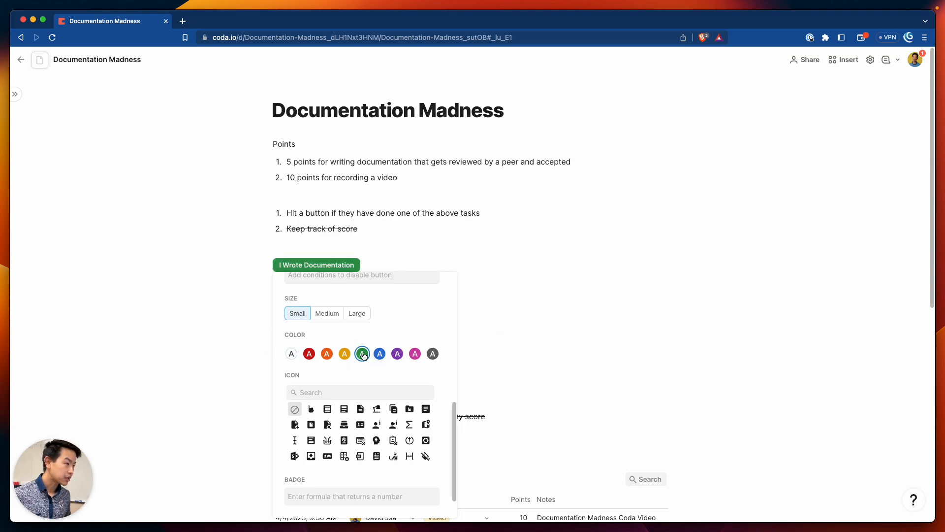
pyautogui.scroll(-2, 389, 364)
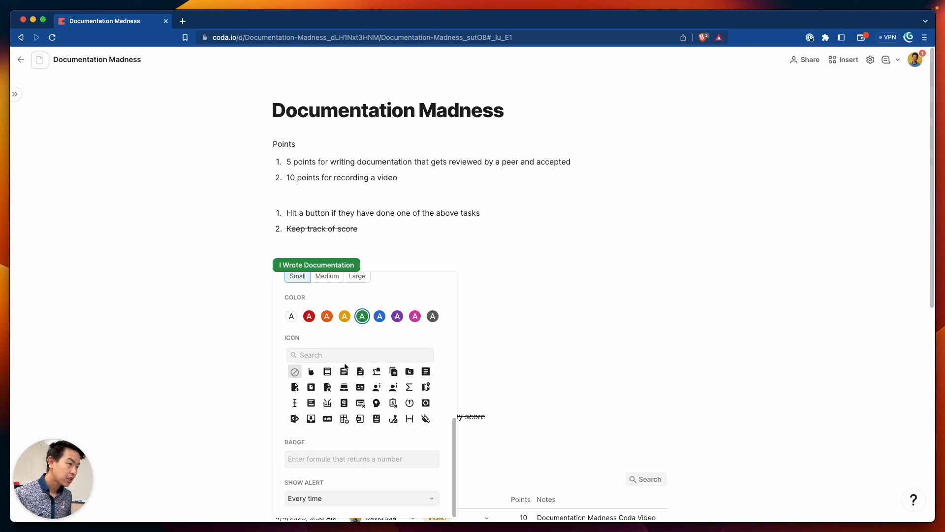
pyautogui.click(361, 372)
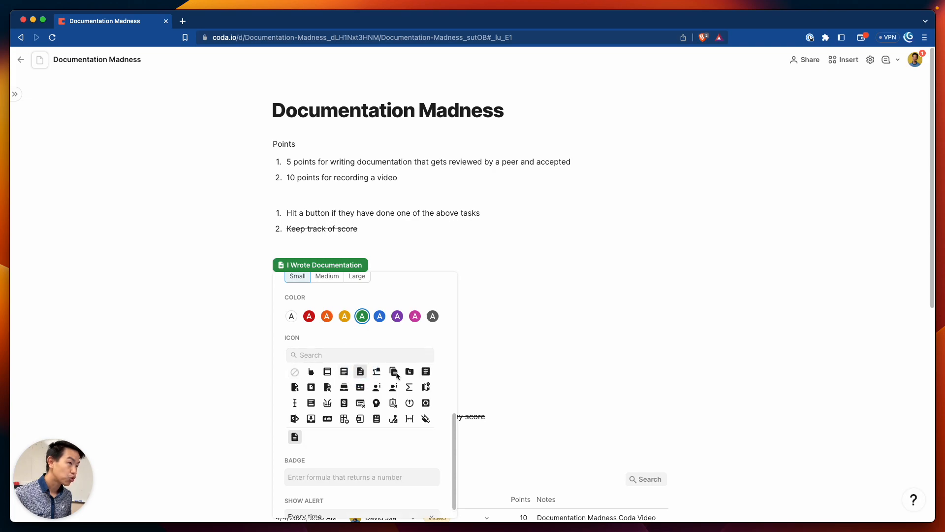
pyautogui.scroll(-1, 448, 359)
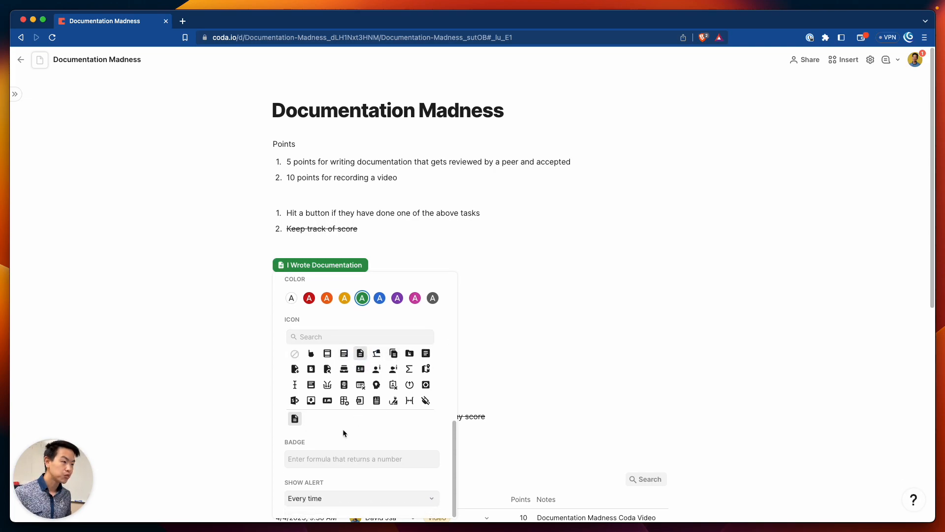
pyautogui.click(495, 436)
# Press I Wrote Documentation to log a Written, 5-point row and create a new detail layout
pyautogui.click(358, 267)
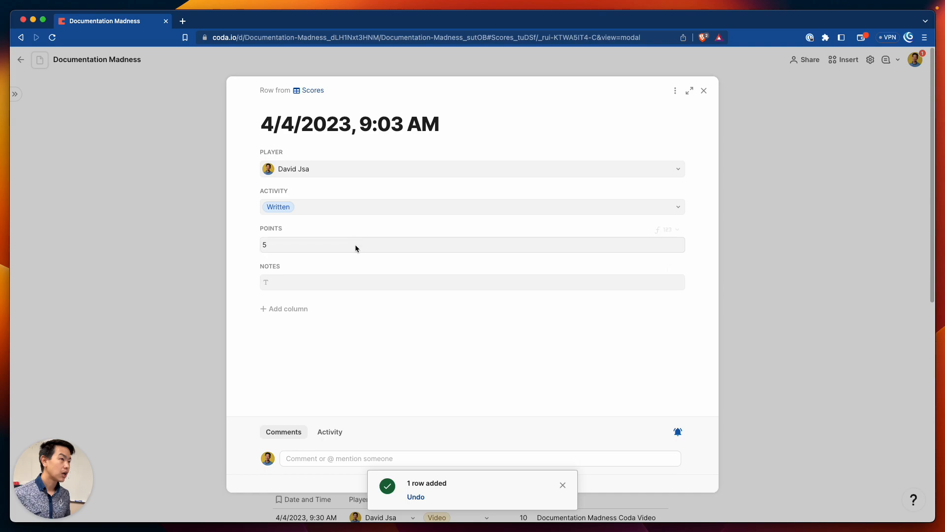
pyautogui.click(296, 284)
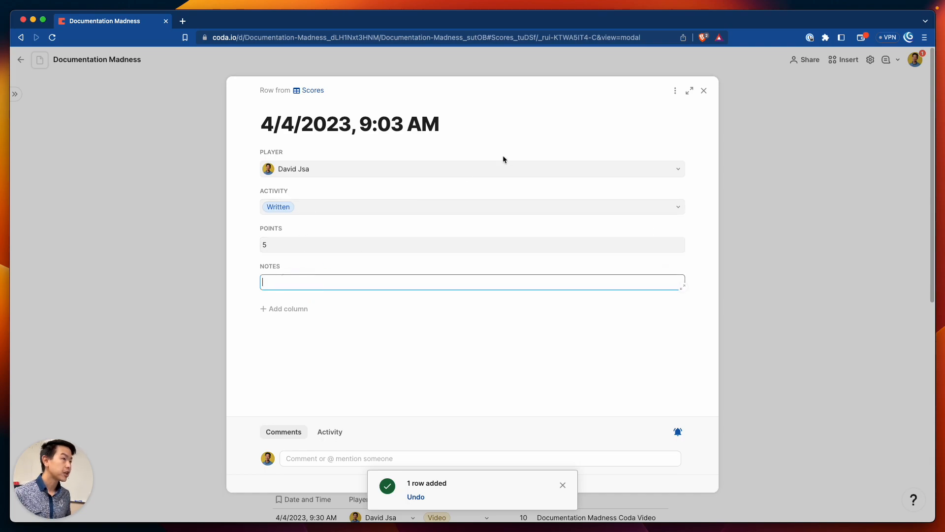
pyautogui.click(670, 92)
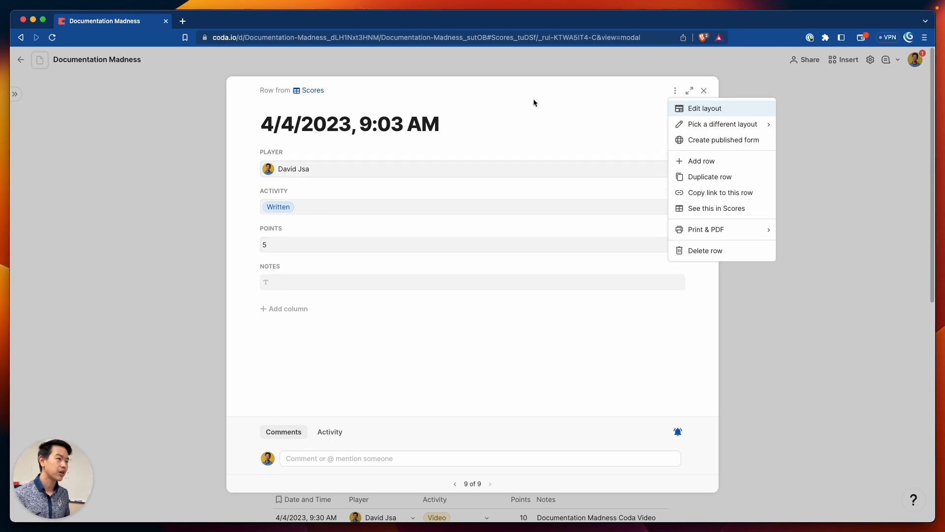
pyautogui.moveTo(718, 124)
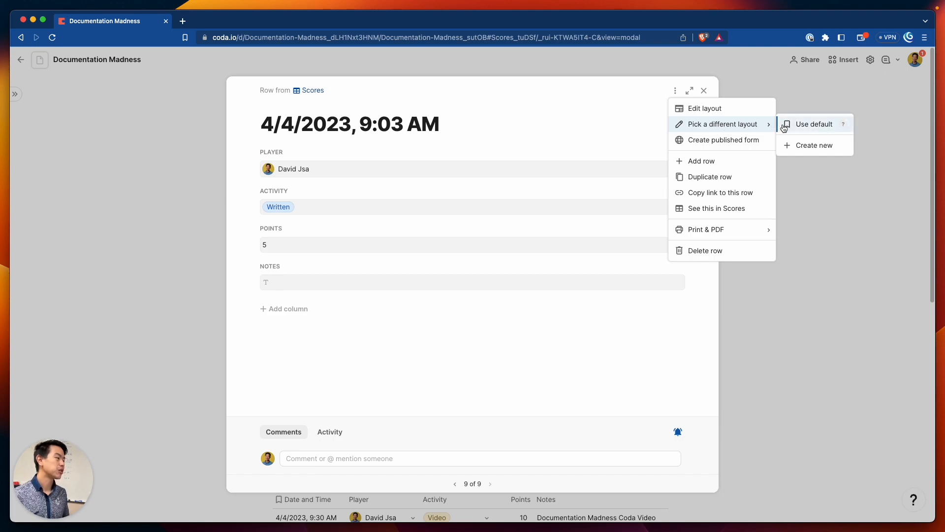
pyautogui.click(785, 141)
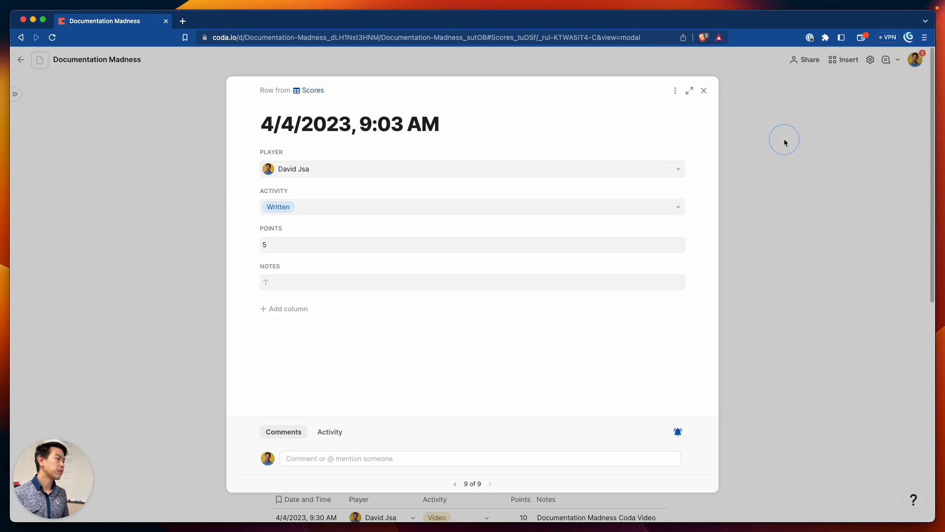
pyautogui.click(675, 91)
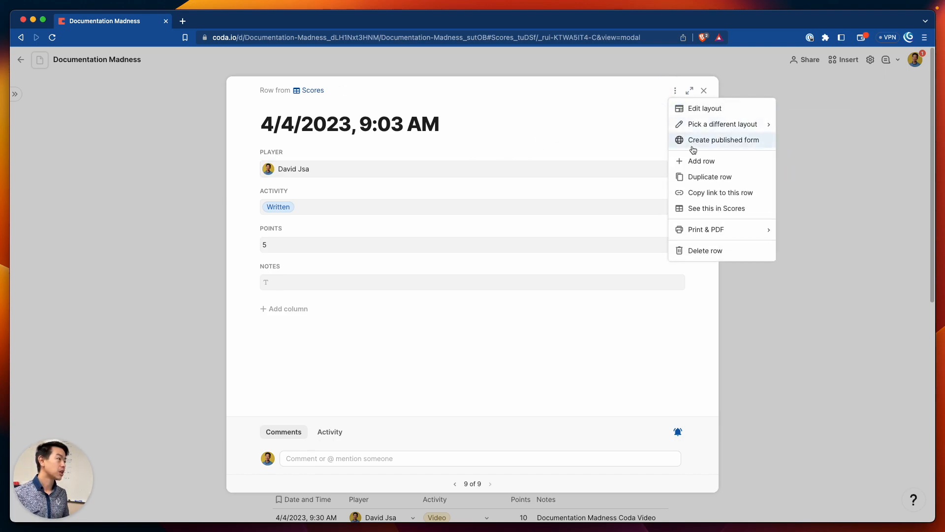
# Open the layout editor and name the layout 'Button Hit Layout'
pyautogui.click(734, 108)
pyautogui.click(812, 78)
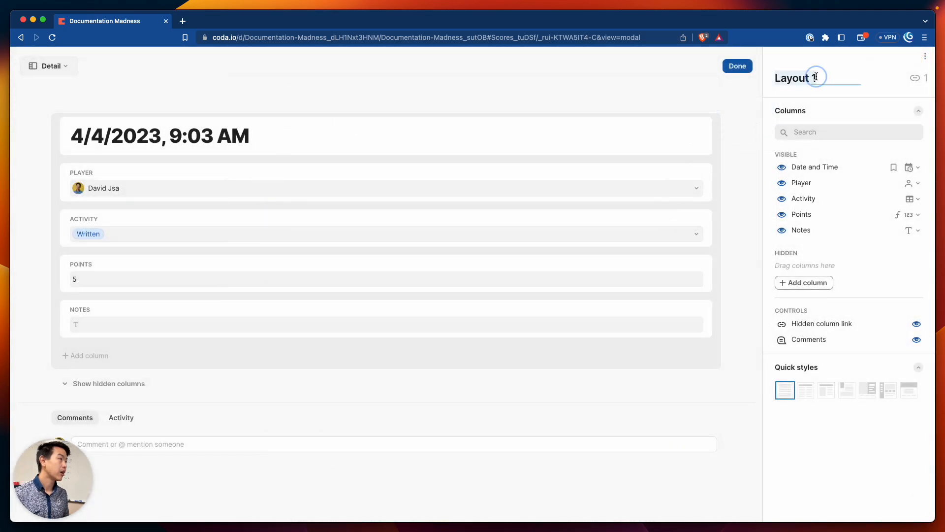
pyautogui.write('But')
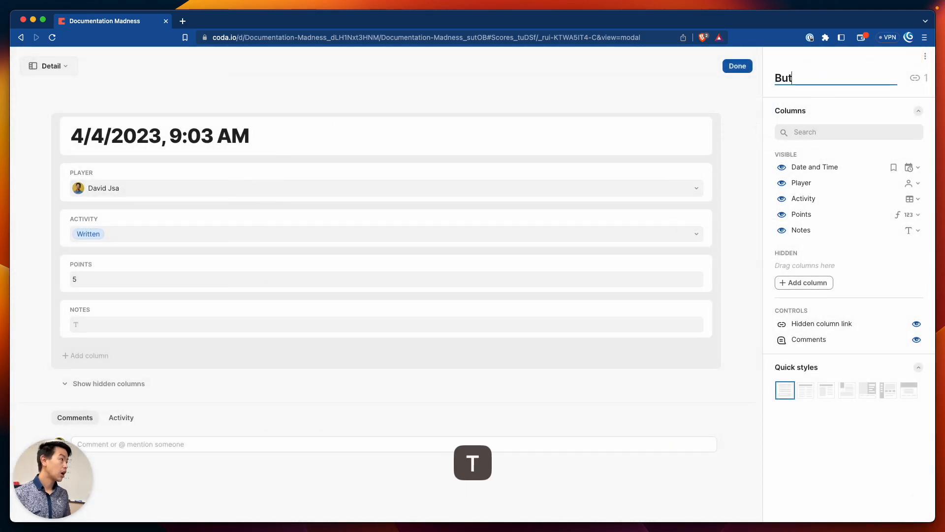
pyautogui.write('ton Hit')
pyautogui.press('BackSpace')
pyautogui.write('Layout')
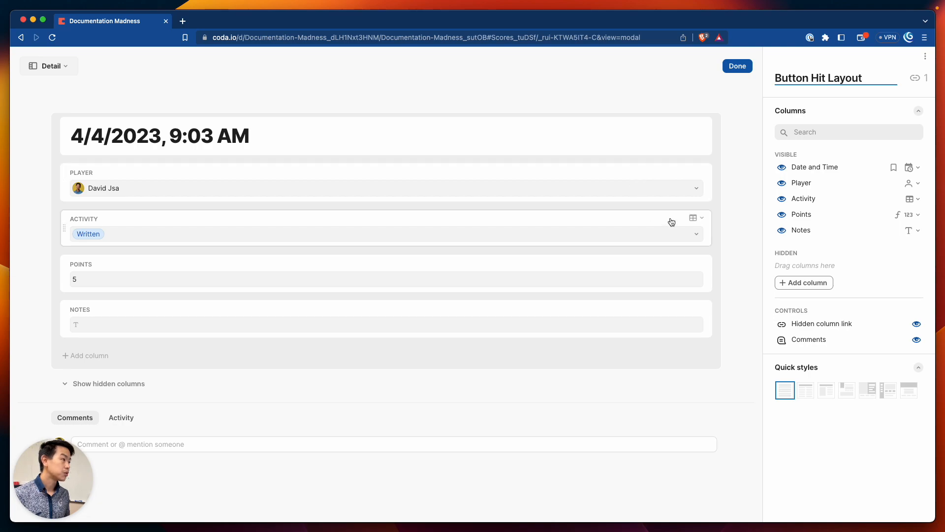
# Hide Date and Time, Player, Activity and Points, then start a long name for Notes
pyautogui.click(782, 167)
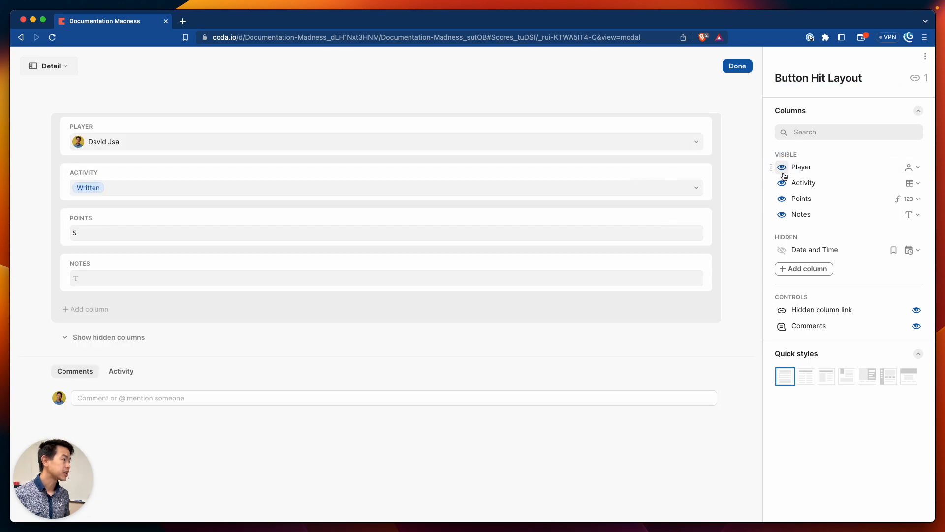
pyautogui.click(782, 167)
pyautogui.click(782, 167)
pyautogui.click(782, 167)
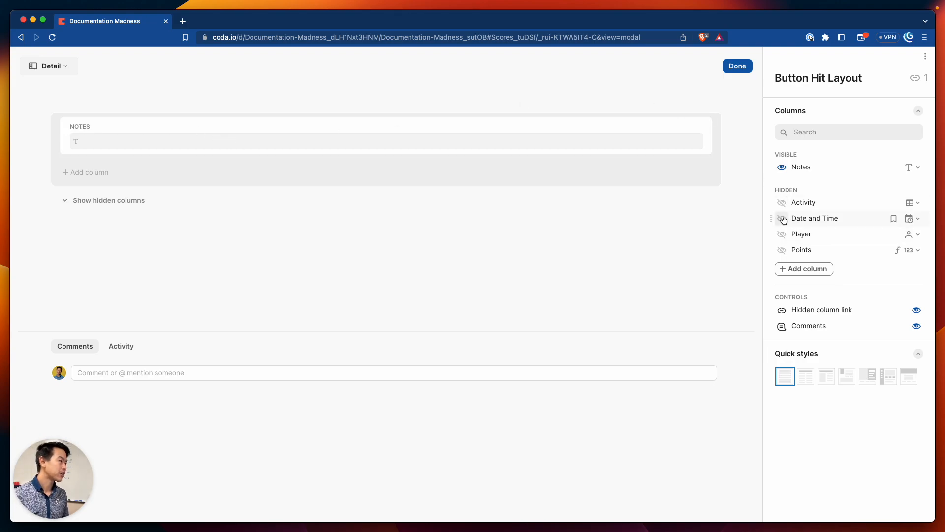
pyautogui.click(87, 131)
pyautogui.click(91, 135)
pyautogui.click(88, 148)
pyautogui.click(87, 138)
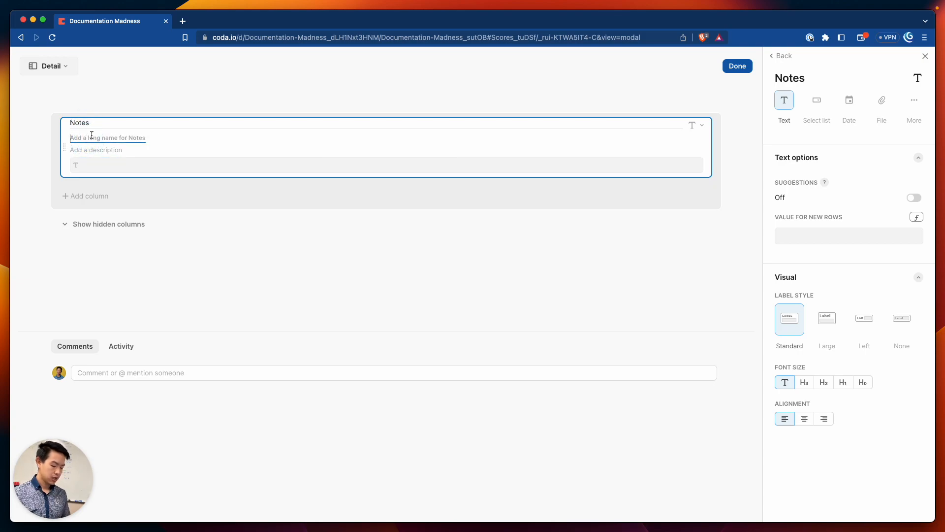
# Label the Notes field Activity with the hint 'What would you say it is... you did here?'
pyautogui.press('shift')
pyautogui.write('Activity')
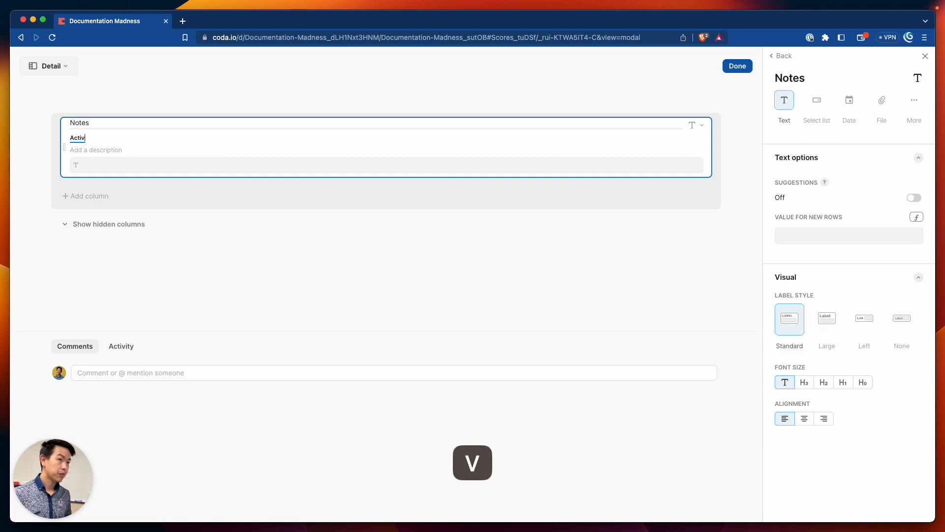
pyautogui.click(101, 150)
pyautogui.write('What')
pyautogui.press('BackSpace')
pyautogui.press('BackSpace')
pyautogui.press('BackSpace')
pyautogui.press('BackSpace')
pyautogui.write('rite w')
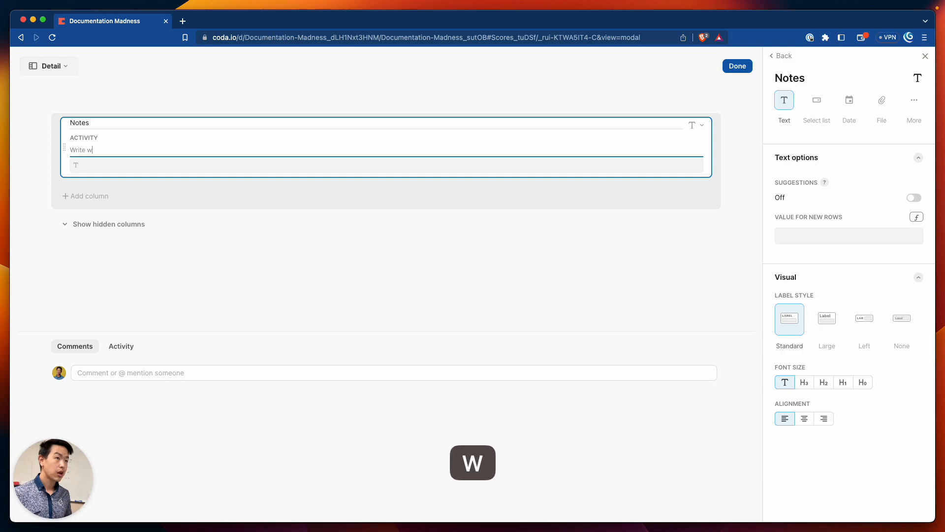
pyautogui.press('BackSpace')
pyautogui.write('down what exac')
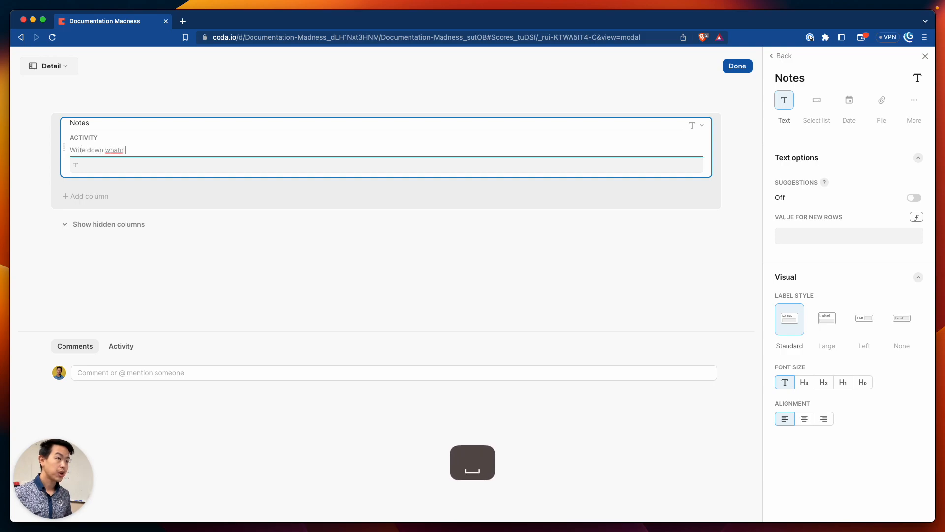
pyautogui.write('tly do')
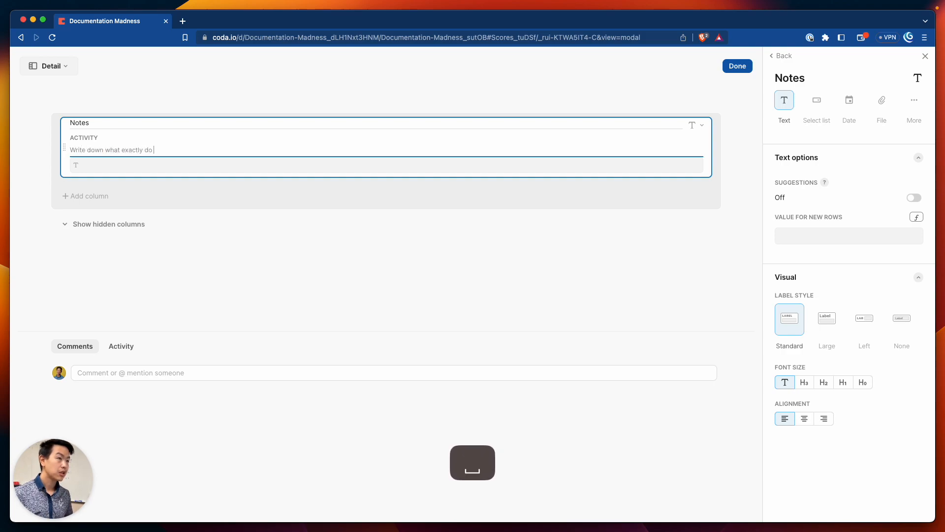
pyautogui.write('did')
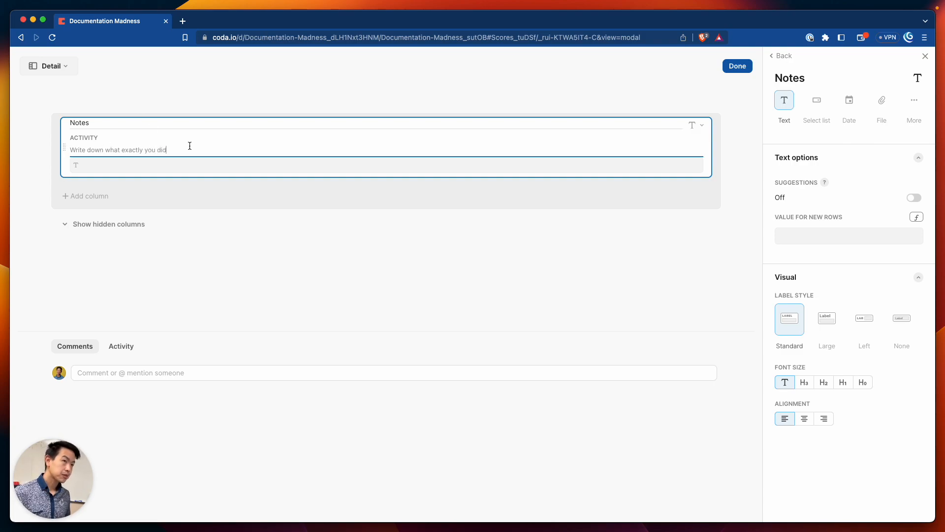
pyautogui.keyDown('shift'); pyautogui.click(80, 150); pyautogui.keyUp('shift')
pyautogui.press('BackSpace')
pyautogui.write('hat')
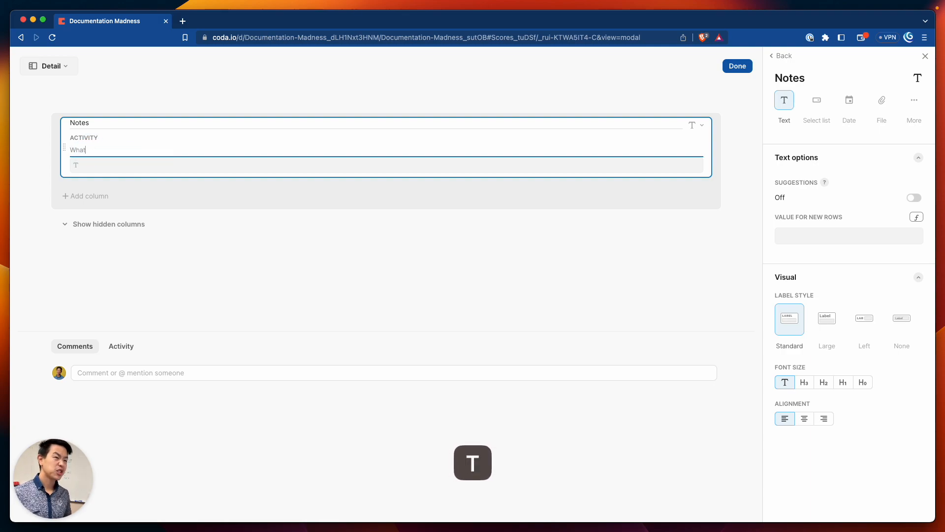
pyautogui.write(' would you')
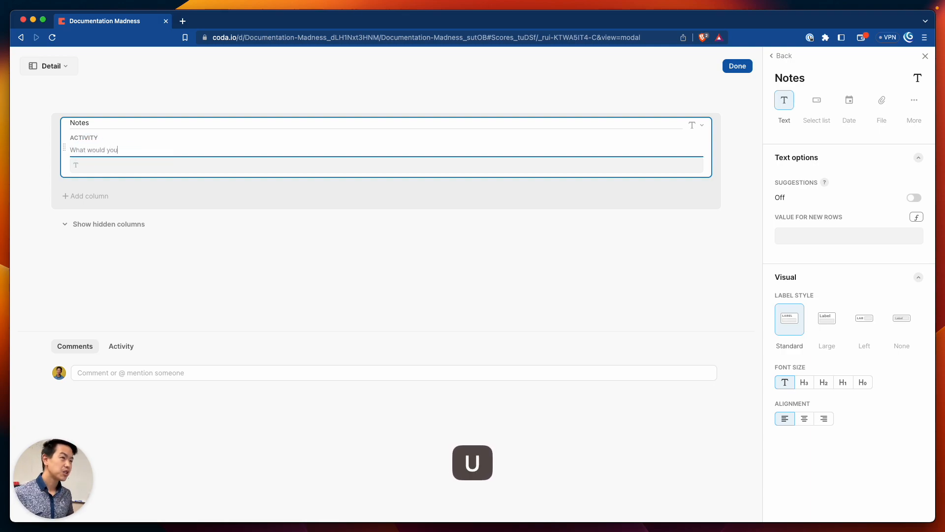
pyautogui.write(' say it is... you did here?')
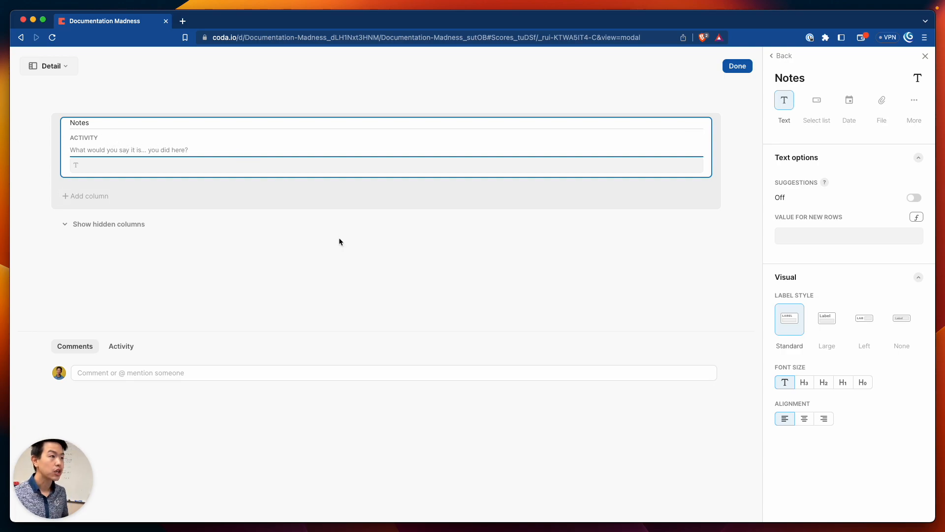
# Rename the field's label from Activity to Details
pyautogui.click(305, 253)
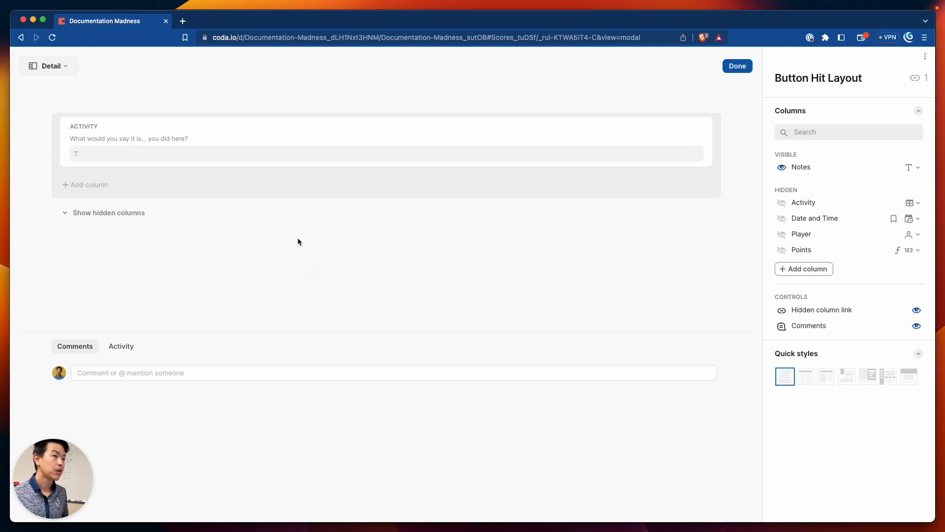
pyautogui.click(116, 129)
pyautogui.click(87, 138)
pyautogui.doubleClick(86, 139)
pyautogui.write('Details')
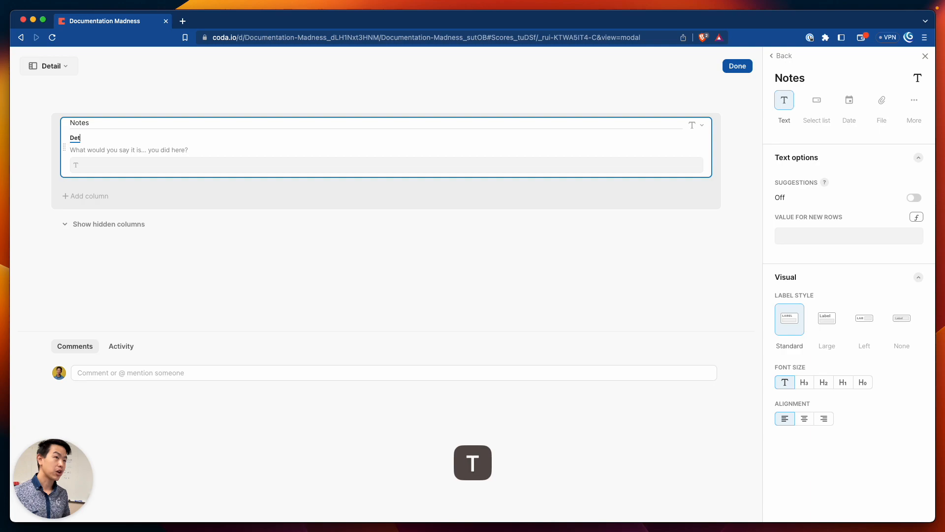
pyautogui.click(211, 277)
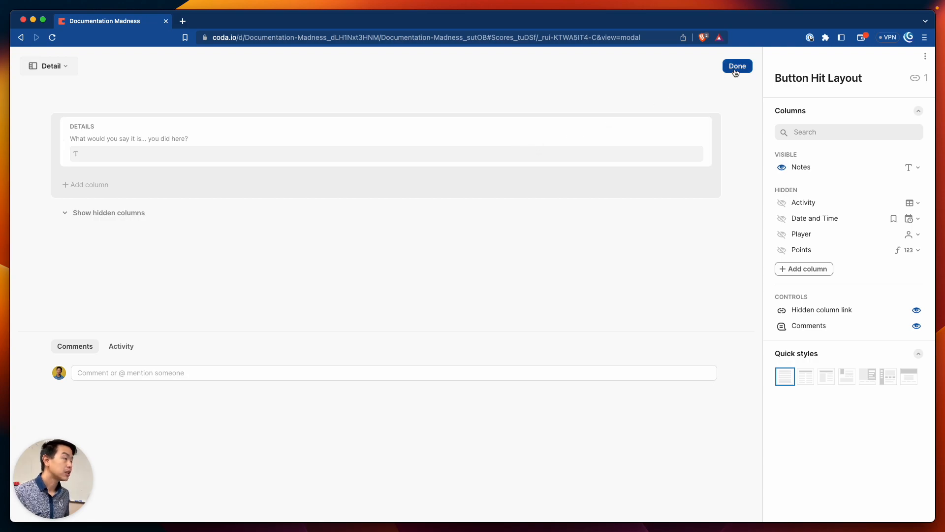
# Finish editing the Button Hit Layout and close the open row
pyautogui.click(736, 71)
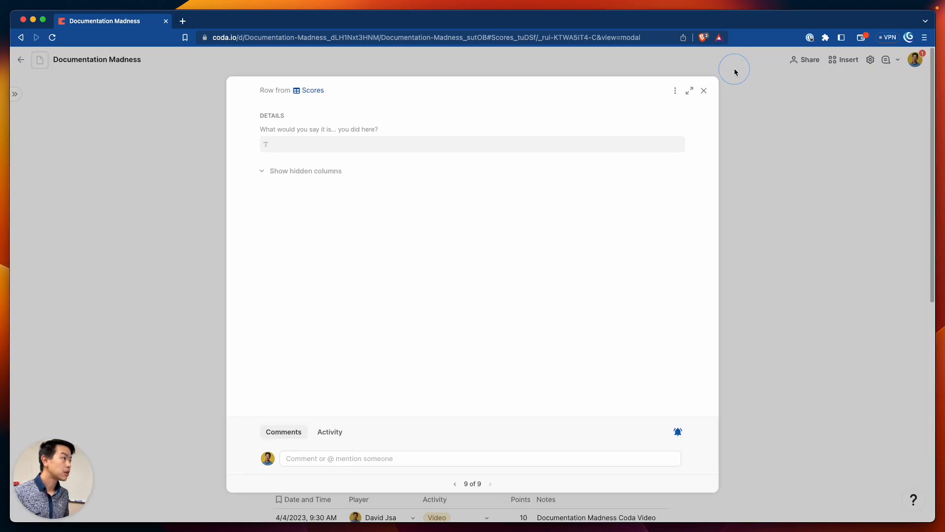
pyautogui.click(333, 148)
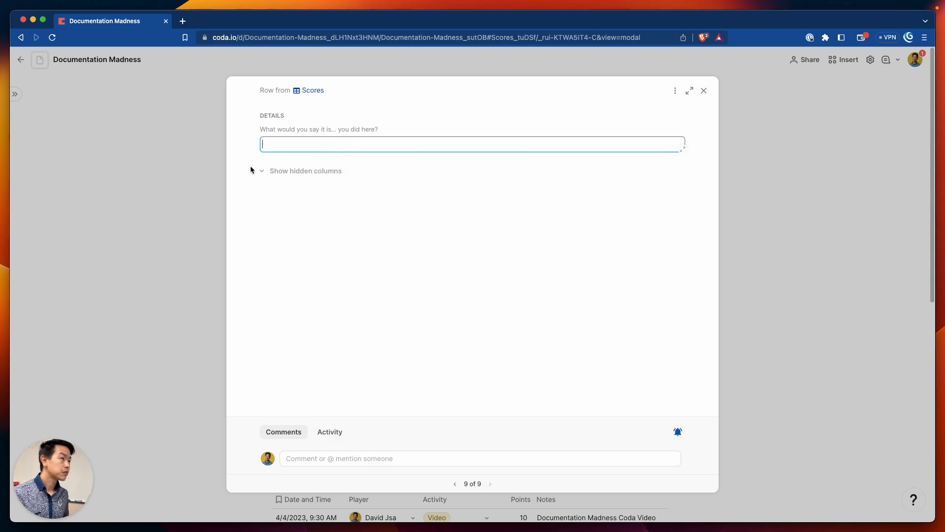
pyautogui.click(212, 239)
# Log a new score with the button, test-type in Details, clear it and close the row
pyautogui.click(330, 266)
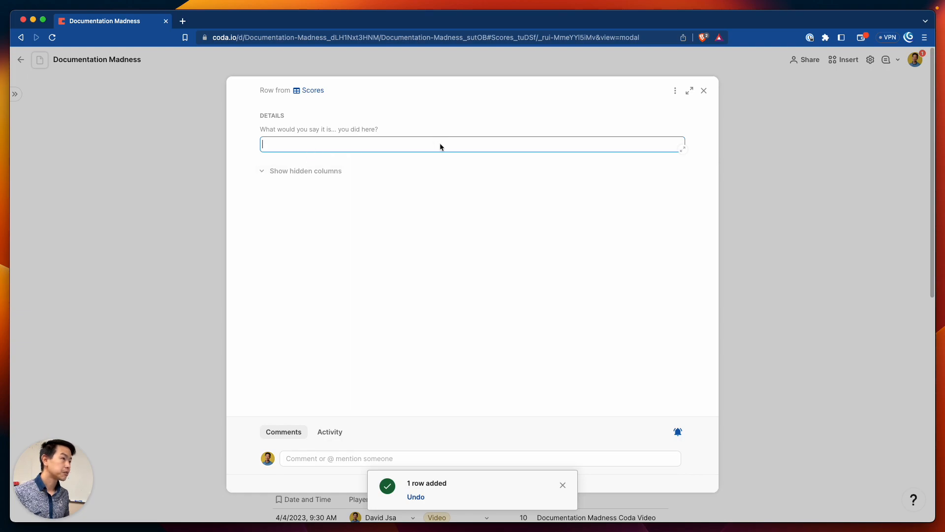
pyautogui.write('waefjwoiafjawefli')
pyautogui.press('BackSpace')
pyautogui.press('BackSpace')
pyautogui.press('BackSpace')
pyautogui.press('BackSpace')
pyautogui.press('BackSpace')
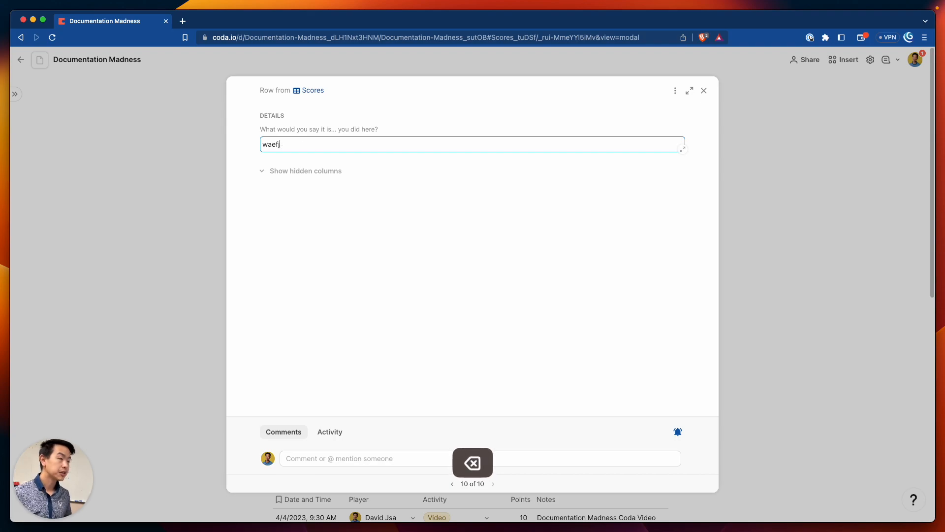
pyautogui.write('Please')
pyautogui.press('BackSpace')
pyautogui.press('BackSpace')
pyautogui.press('BackSpace')
pyautogui.press('BackSpace')
pyautogui.press('BackSpace')
pyautogui.press('BackSpace')
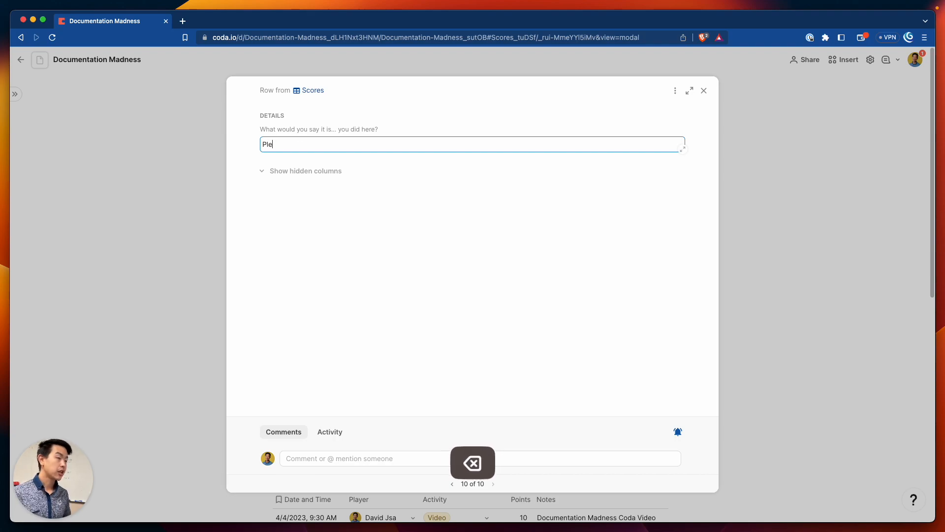
pyautogui.press('Escape')
pyautogui.click(225, 239)
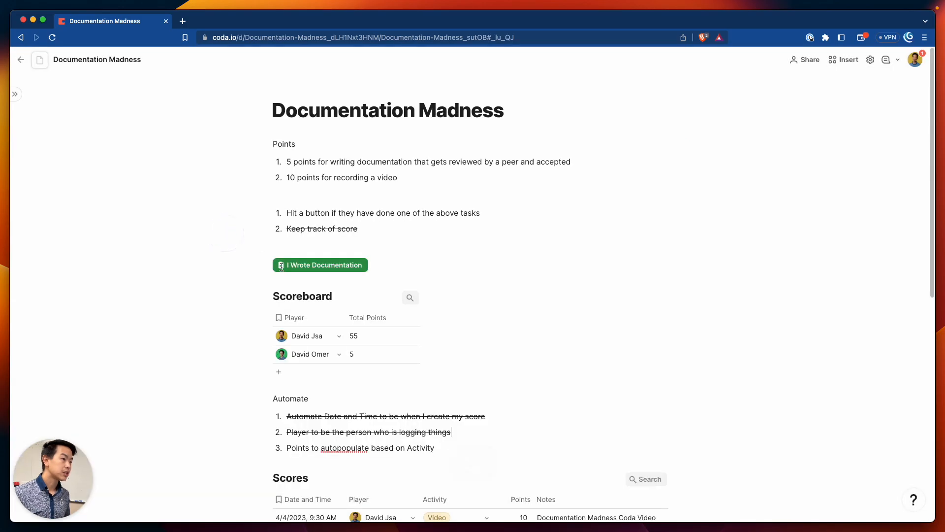
# Add a Notes value 'Please fill me in.' to the button's settings and test the button
pyautogui.click(343, 271)
pyautogui.scroll(-5, 412, 376)
pyautogui.scroll(1, 364, 408)
pyautogui.scroll(1, 364, 408)
pyautogui.click(342, 347)
pyautogui.click(341, 347)
pyautogui.click(339, 388)
pyautogui.click(381, 345)
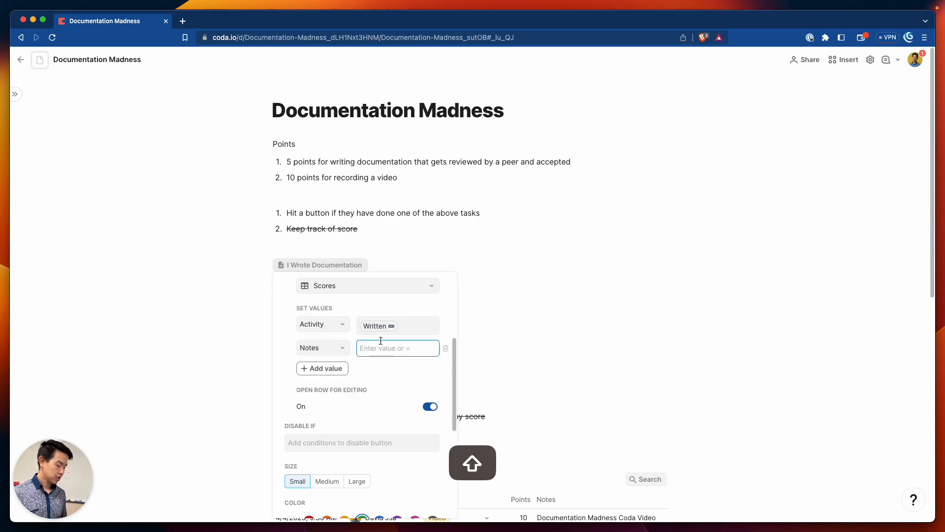
pyautogui.write('Please fi')
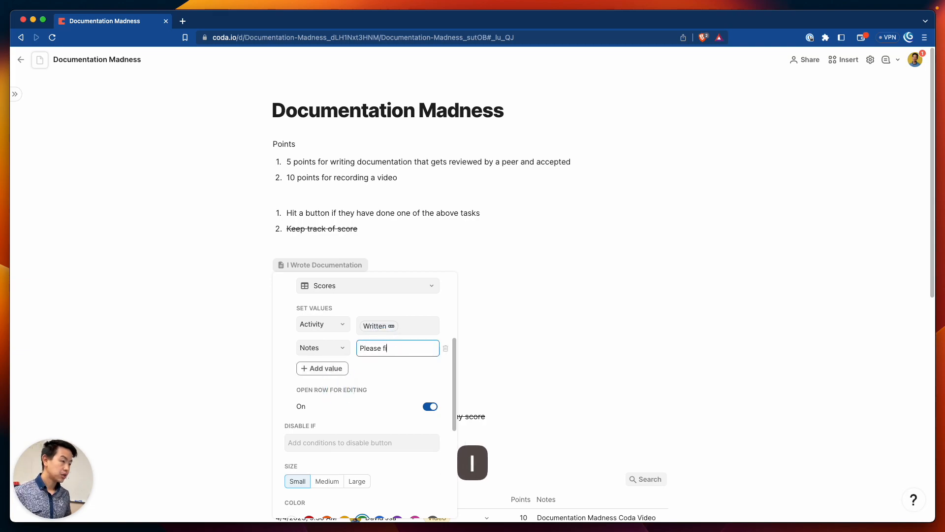
pyautogui.write('ll me in.')
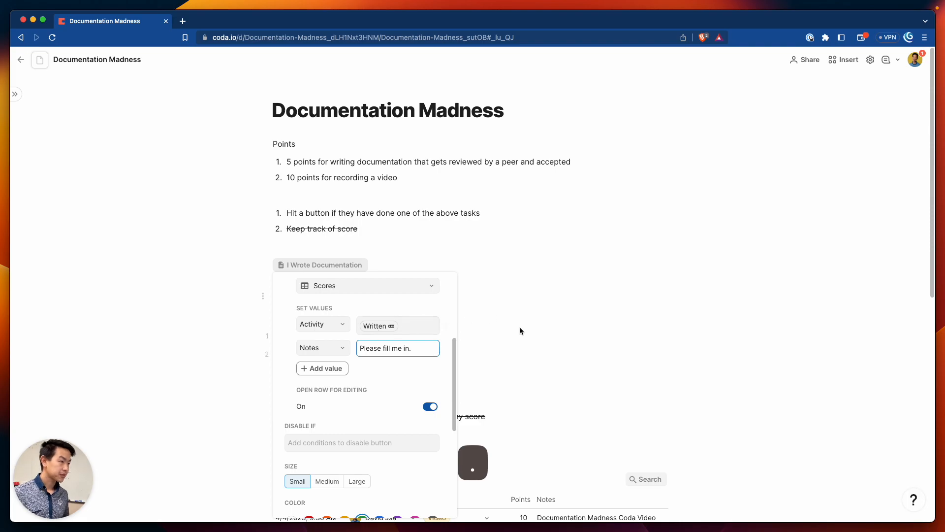
pyautogui.click(520, 330)
pyautogui.click(311, 264)
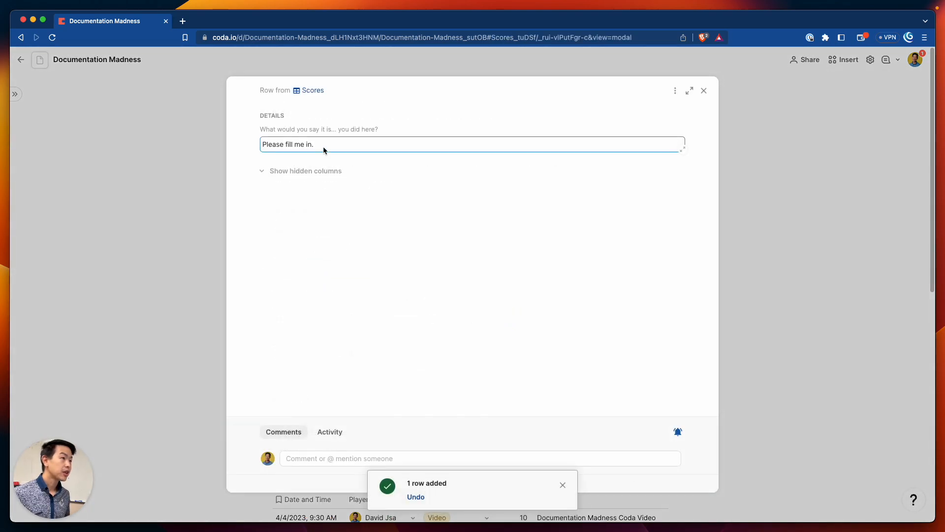
# Check the prefilled 'Please fill me in.' note, close the row and review the Scores table
pyautogui.moveTo(324, 146); pyautogui.dragTo(255, 146)
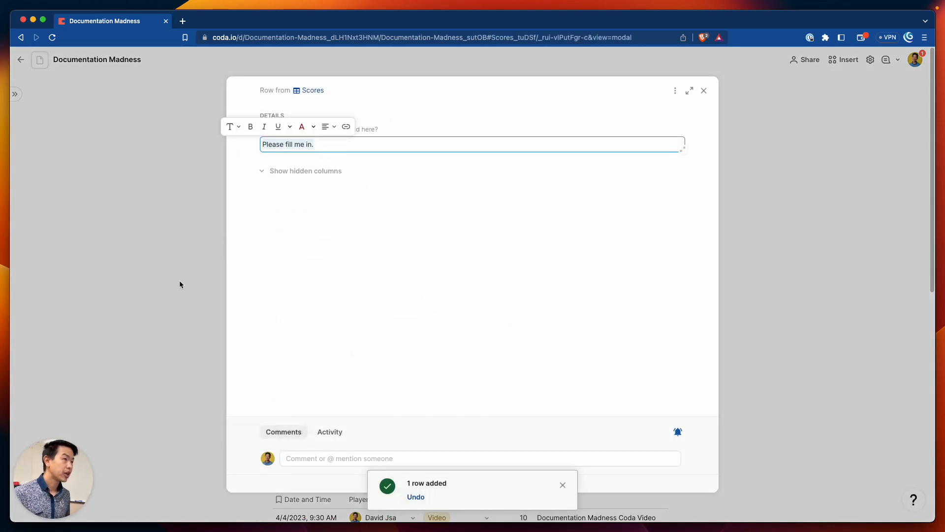
pyautogui.click(172, 286)
pyautogui.scroll(-10, 299, 291)
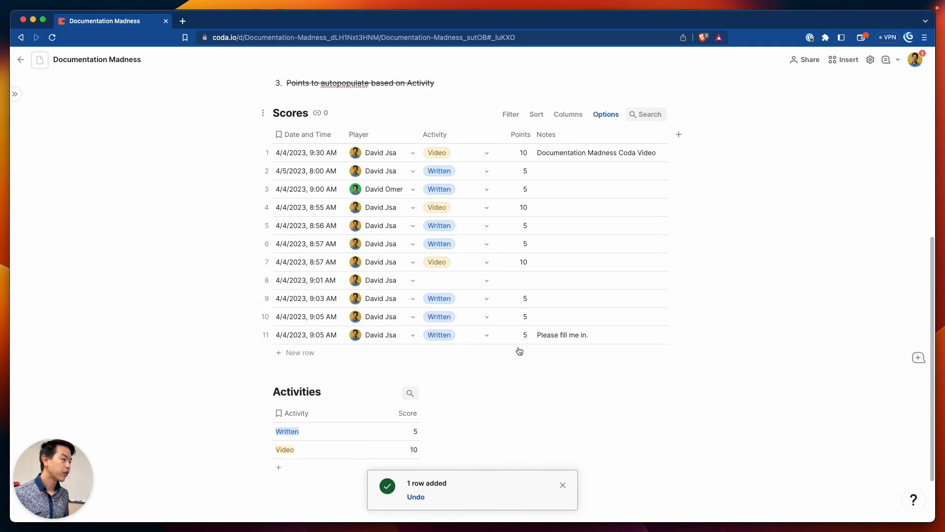
pyautogui.scroll(5, 554, 329)
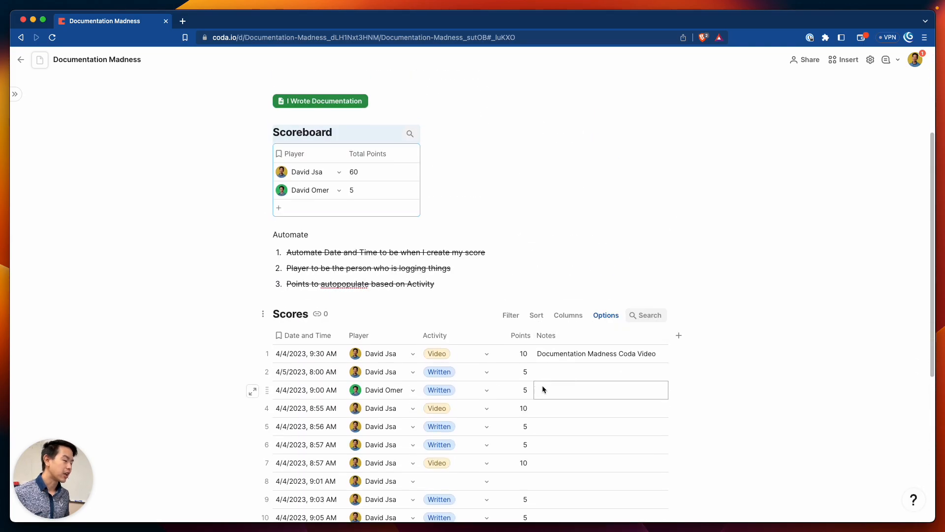
pyautogui.scroll(-5, 552, 389)
pyautogui.scroll(9, 554, 328)
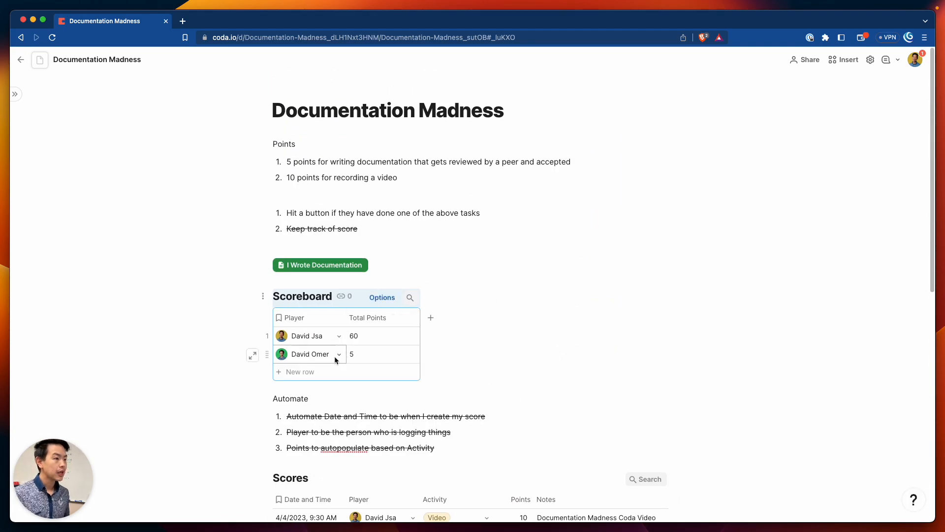
pyautogui.scroll(-2, 502, 333)
pyautogui.moveTo(379, 203); pyautogui.dragTo(403, 197)
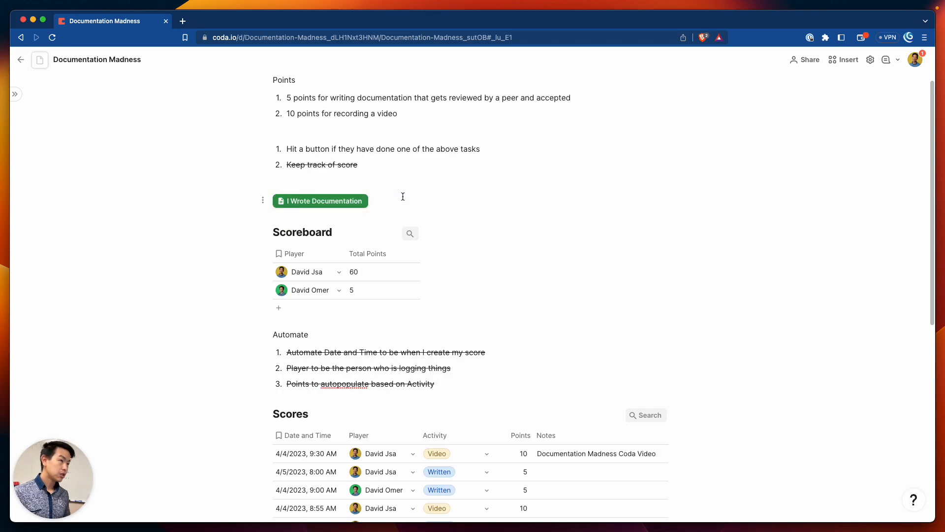
# Copy the I Wrote Documentation button and paste a duplicate on the line below
pyautogui.press('Return')
pyautogui.press('BackSpace')
pyautogui.press('BackSpace')
pyautogui.press('Return')
pyautogui.write('/')
pyautogui.press('BackSpace')
pyautogui.click(388, 205)
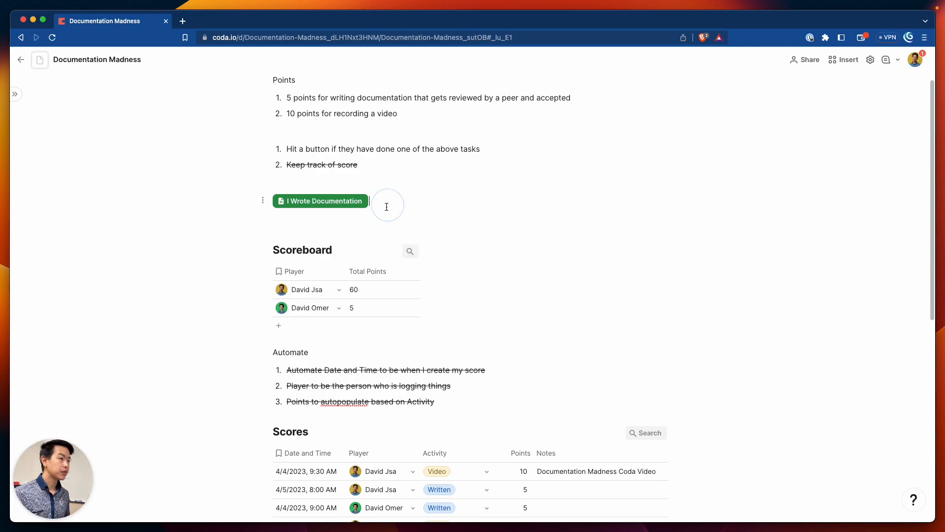
pyautogui.press('shift+super+Left')
pyautogui.press('super+c')
pyautogui.press('Down')
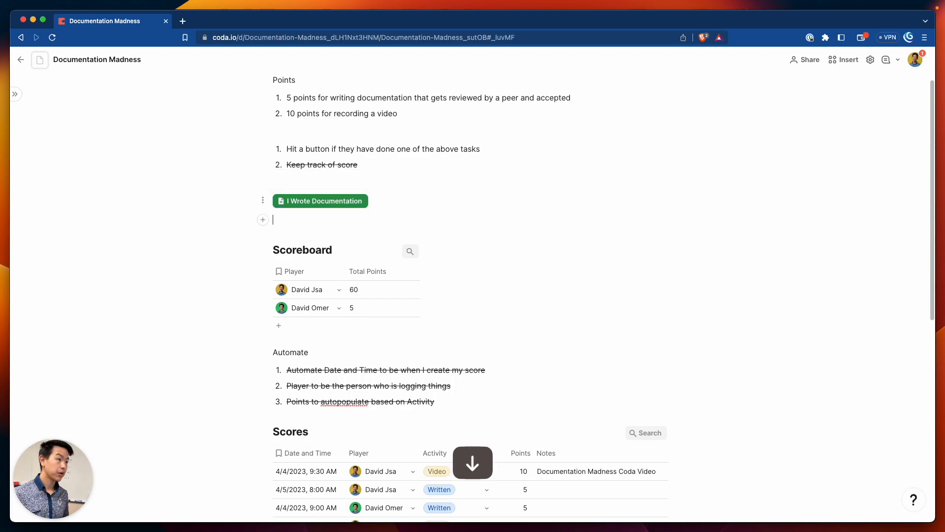
pyautogui.press('super+v')
pyautogui.click(344, 222)
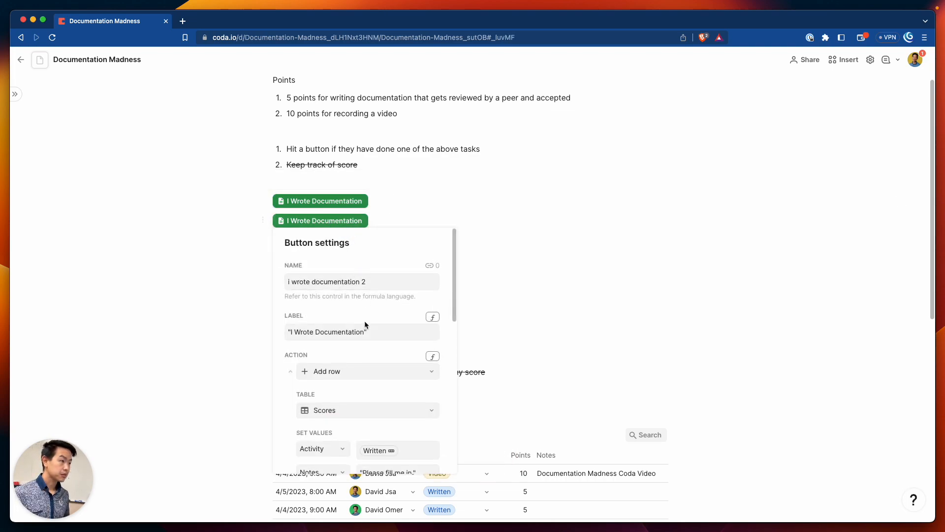
# Rename the copied button 'i uploaded a video' and label it 'I Uploaded a Video'
pyautogui.scroll(-4, 373, 375)
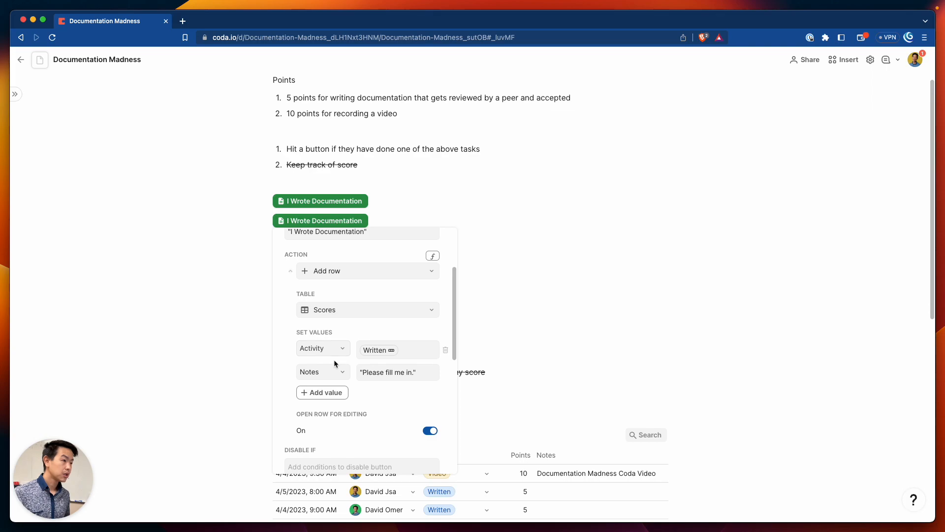
pyautogui.scroll(4, 338, 309)
pyautogui.click(322, 283)
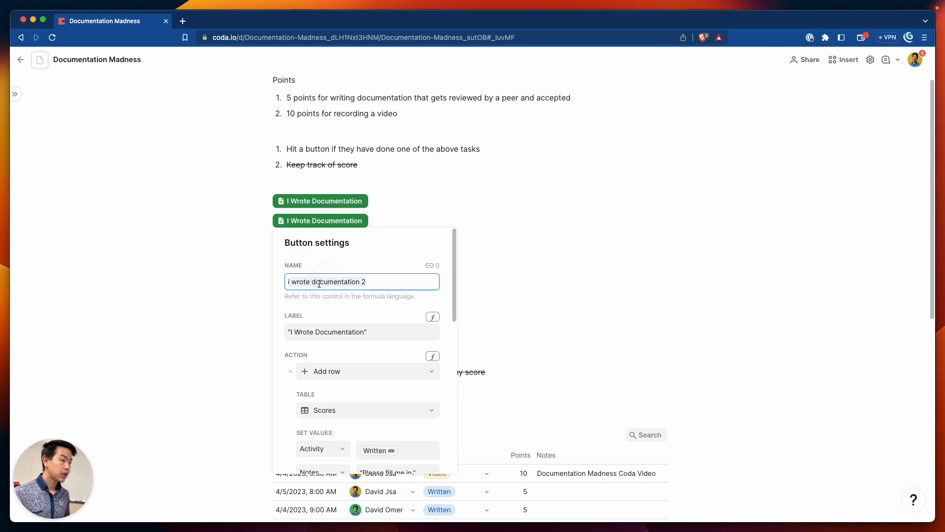
pyautogui.click(380, 281)
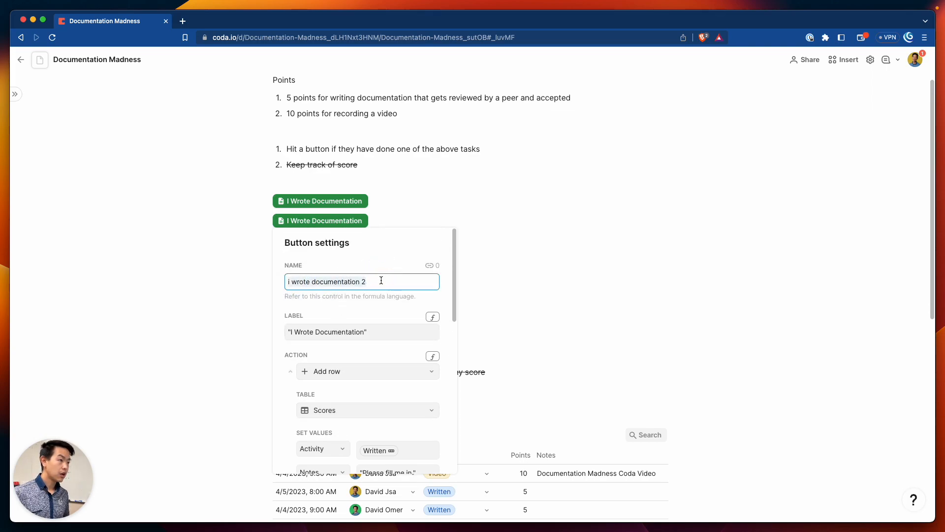
pyautogui.keyDown('shift'); pyautogui.click(291, 282); pyautogui.keyUp('shift')
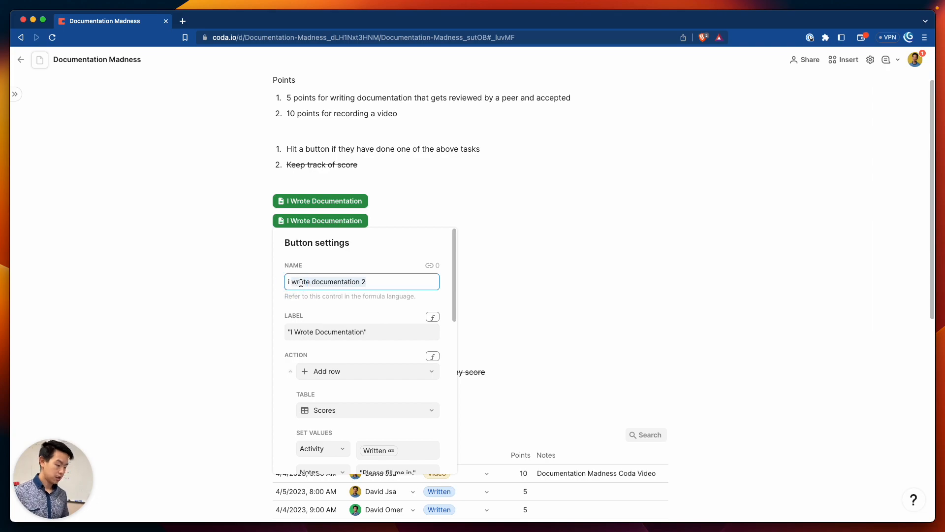
pyautogui.write('upol')
pyautogui.press('BackSpace')
pyautogui.press('BackSpace')
pyautogui.write('loaded')
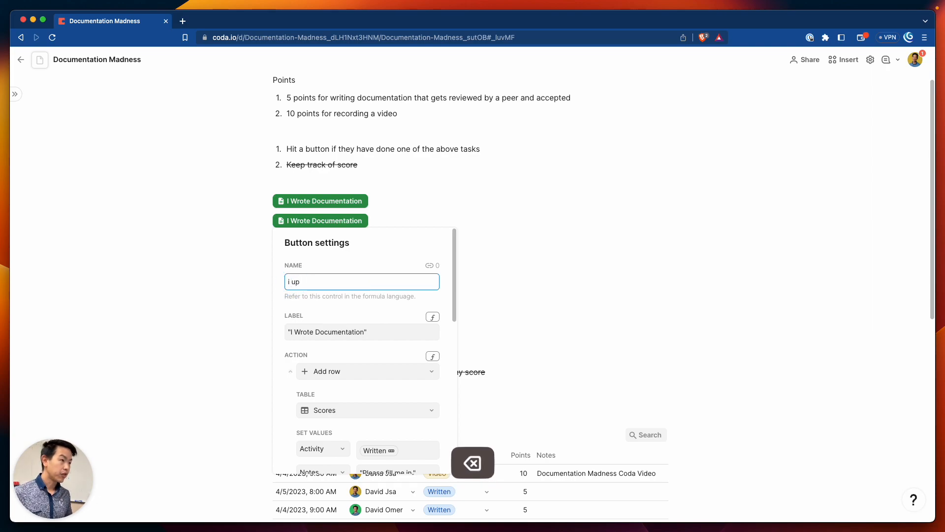
pyautogui.write(' a video')
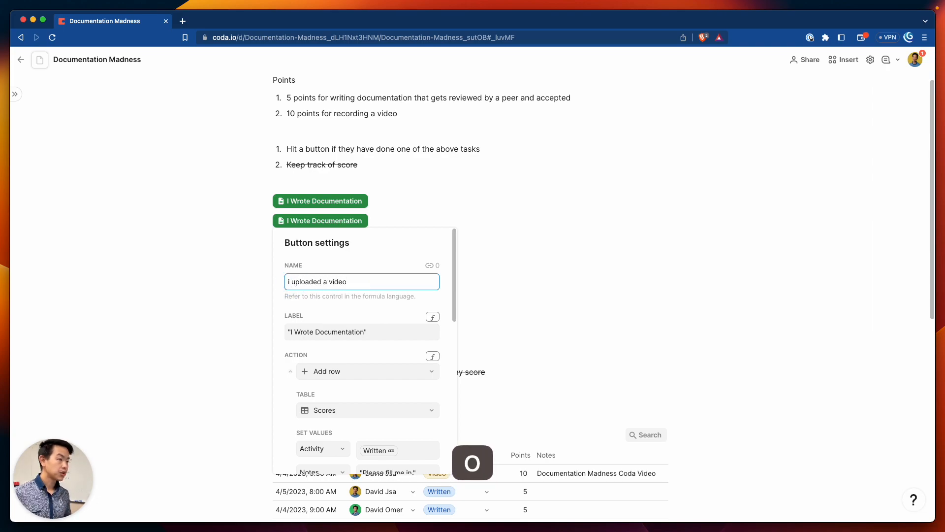
pyautogui.doubleClick(305, 332)
pyautogui.write('Uploaded')
pyautogui.click(335, 336)
pyautogui.doubleClick(335, 336)
pyautogui.write('a Video')
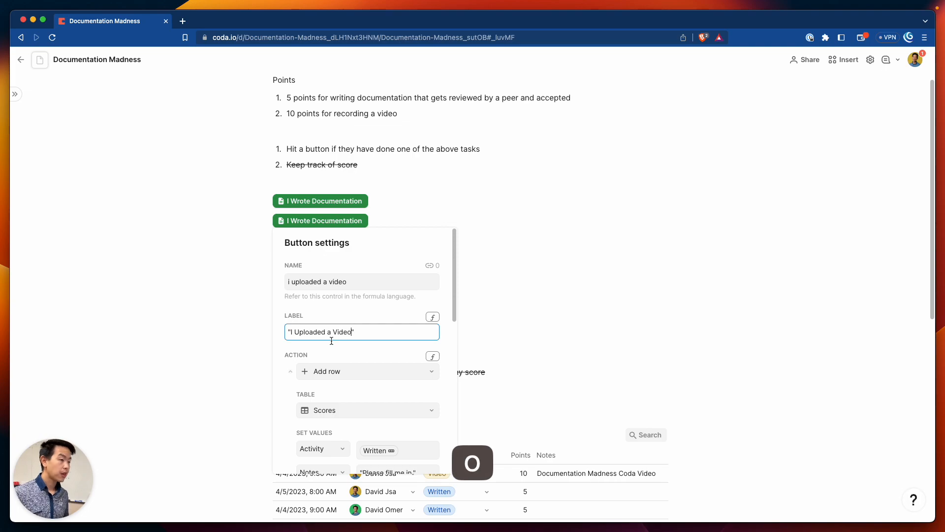
# Change the copied button's Activity value from Written to Video
pyautogui.scroll(-3, 454, 333)
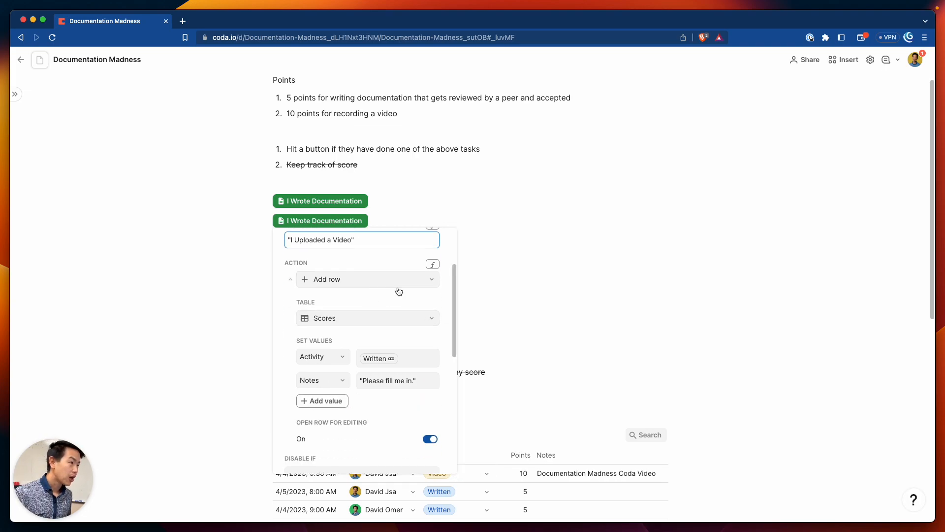
pyautogui.scroll(-1, 445, 312)
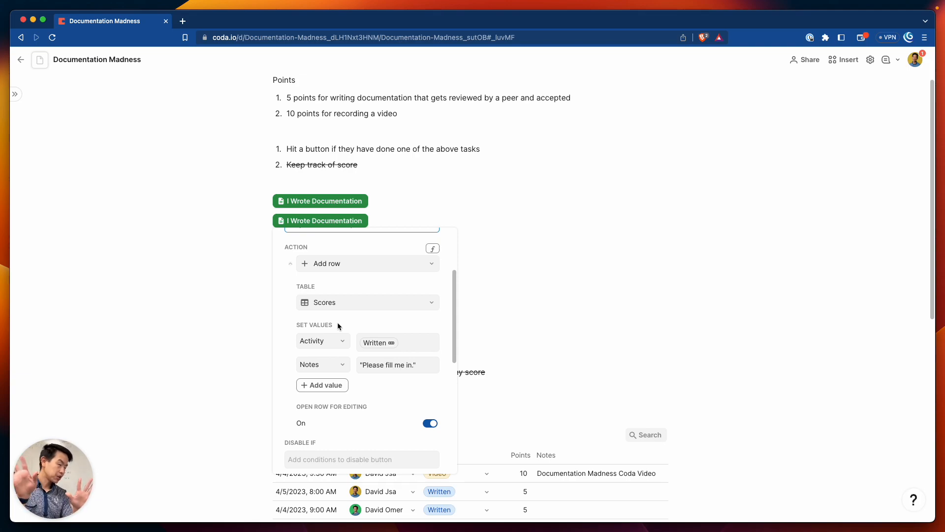
pyautogui.click(366, 347)
pyautogui.press('BackSpace')
pyautogui.press('BackSpace')
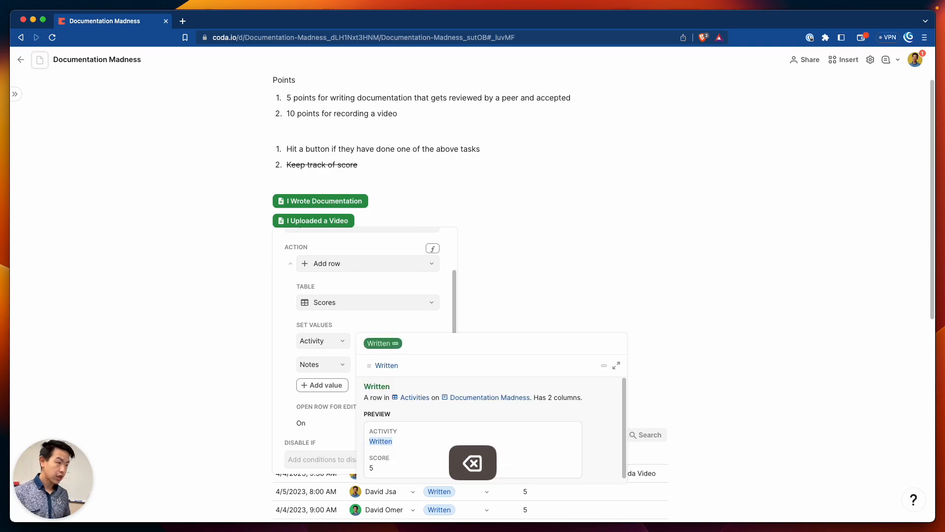
pyautogui.press('Down')
pyautogui.press('Return')
pyautogui.press('Return')
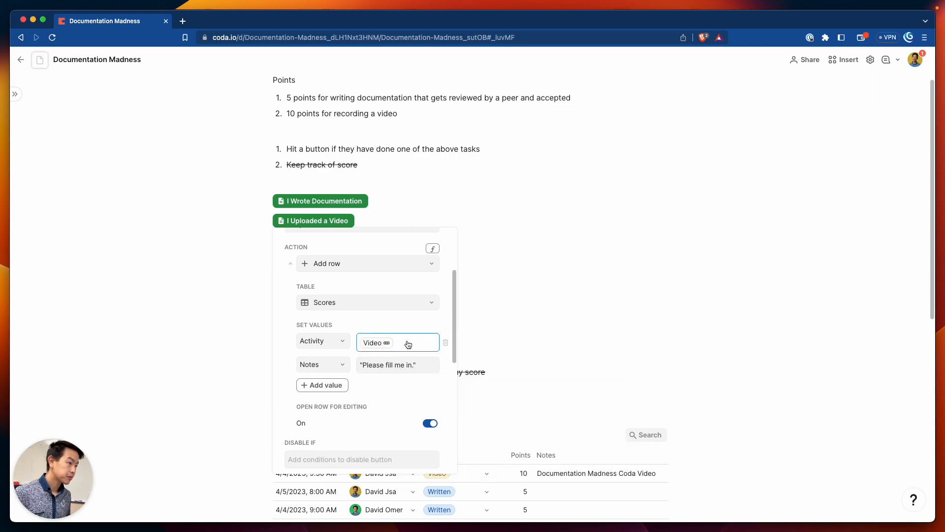
pyautogui.scroll(-3, 394, 389)
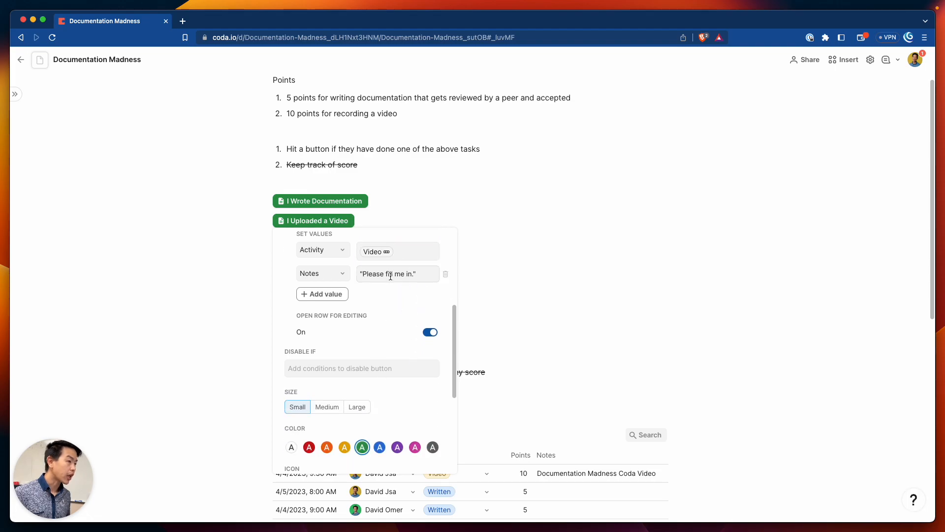
pyautogui.click(508, 269)
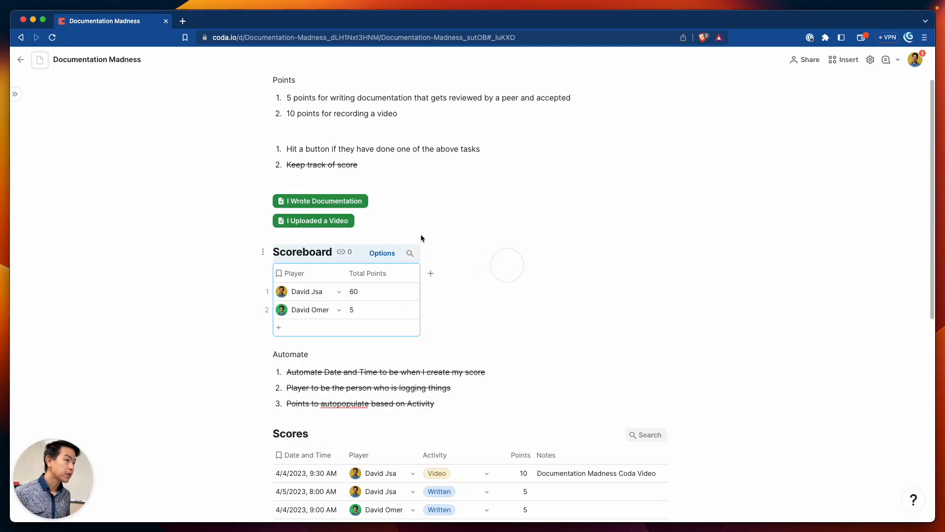
# Log two video scores with the I Uploaded a Video button, raising the first player's total to 80
pyautogui.click(317, 220)
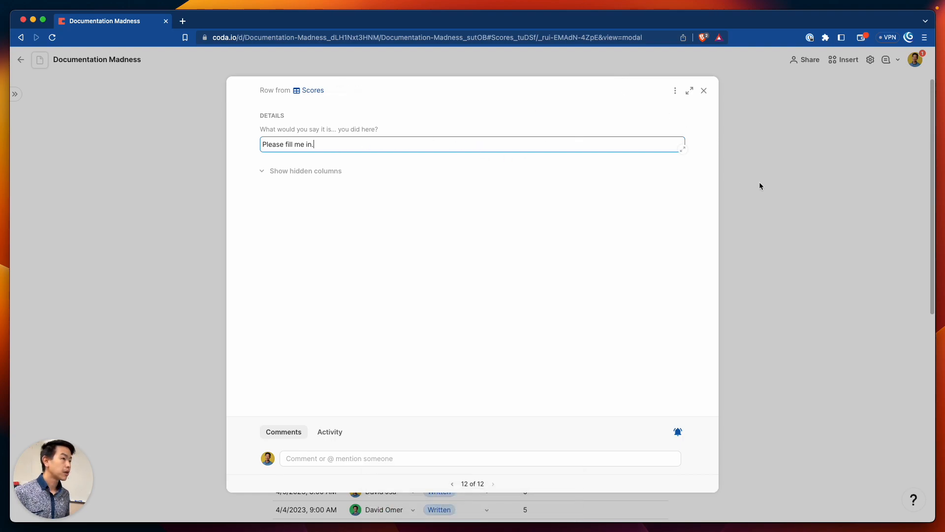
pyautogui.click(873, 134)
pyautogui.click(344, 224)
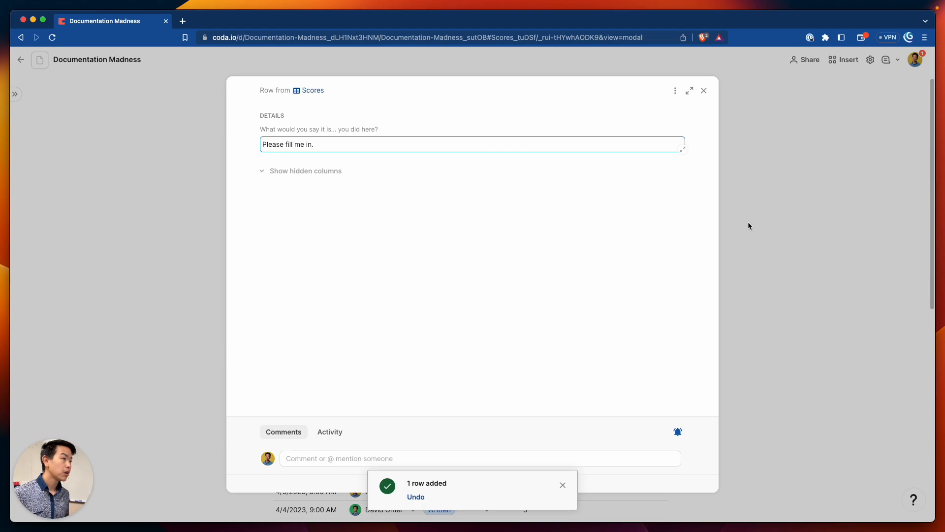
pyautogui.click(748, 225)
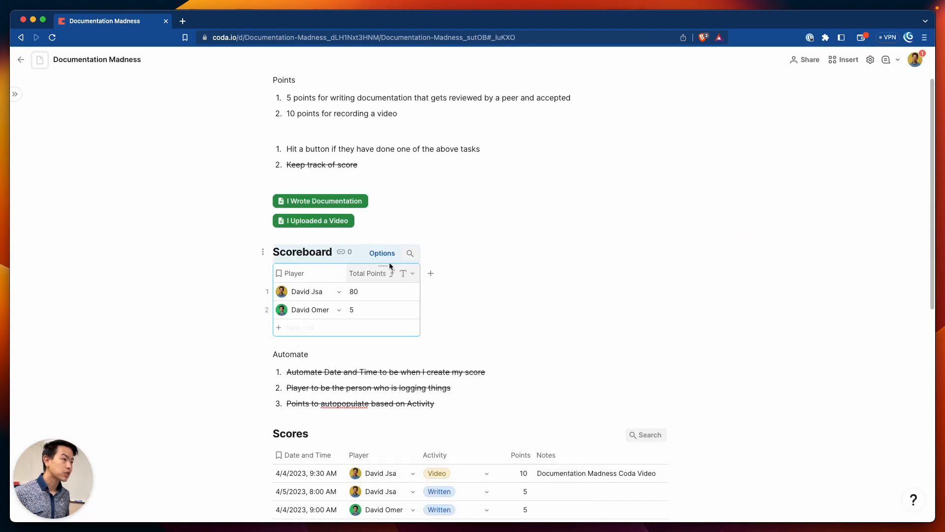
pyautogui.scroll(-2, 477, 256)
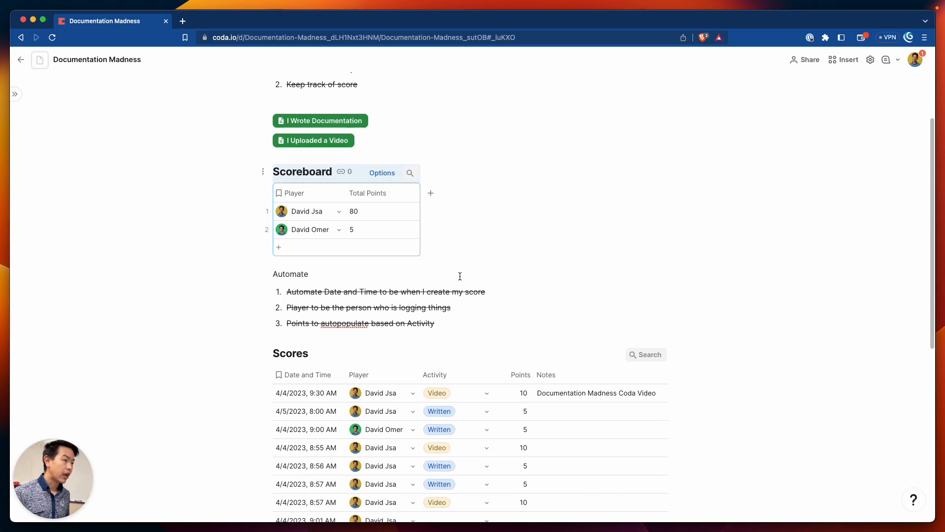
pyautogui.scroll(4, 441, 250)
# Set the I Uploaded a Video button's color to red and its size to Large
pyautogui.click(362, 284)
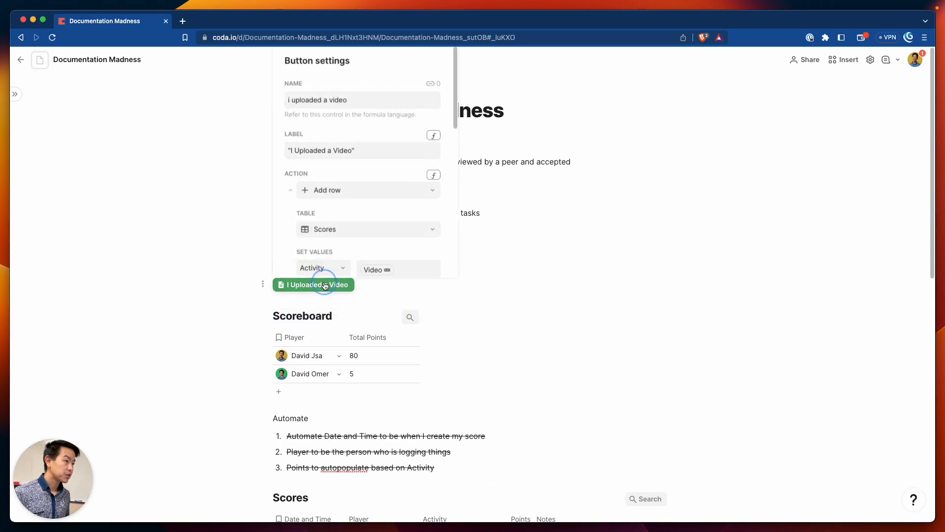
pyautogui.scroll(-10, 374, 221)
pyautogui.click(311, 116)
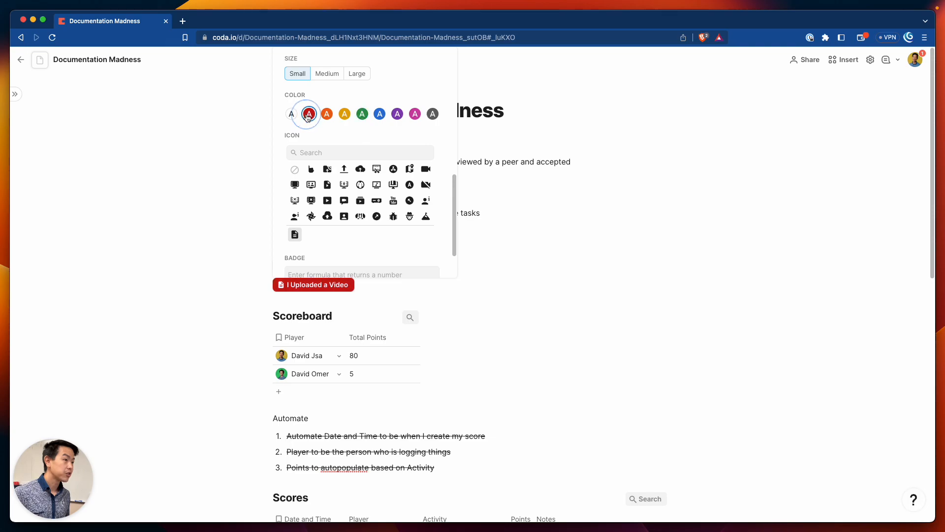
pyautogui.click(486, 224)
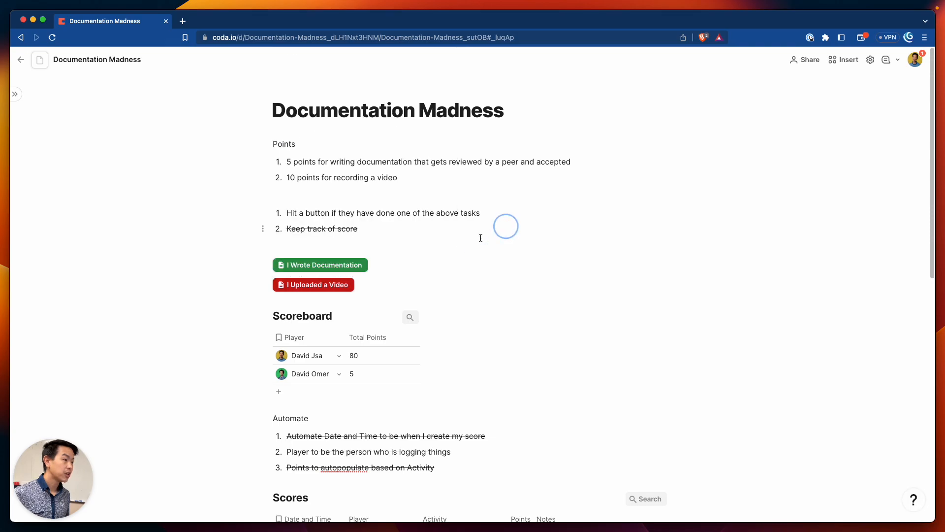
pyautogui.click(315, 285)
pyautogui.scroll(-5, 404, 223)
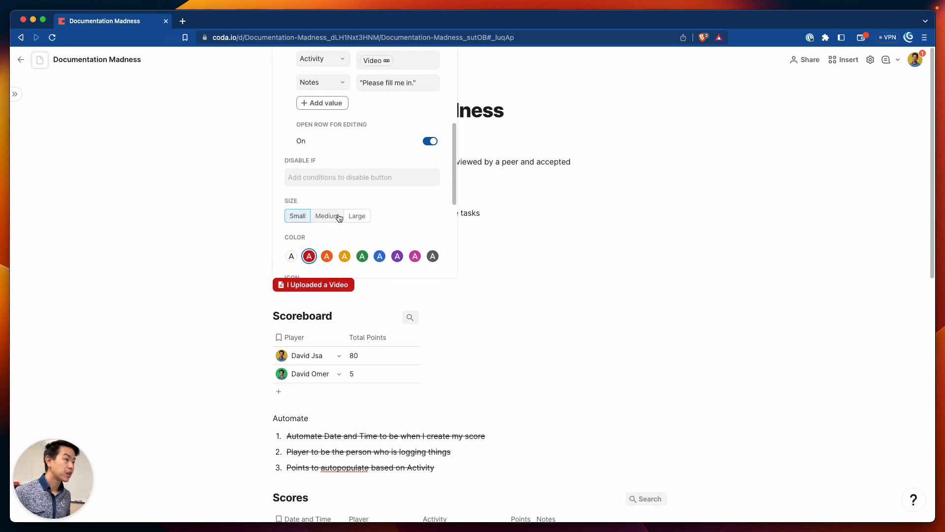
pyautogui.click(356, 213)
pyautogui.click(508, 281)
# Set the I Wrote Documentation button's size to Large
pyautogui.click(353, 268)
pyautogui.scroll(-5, 345, 342)
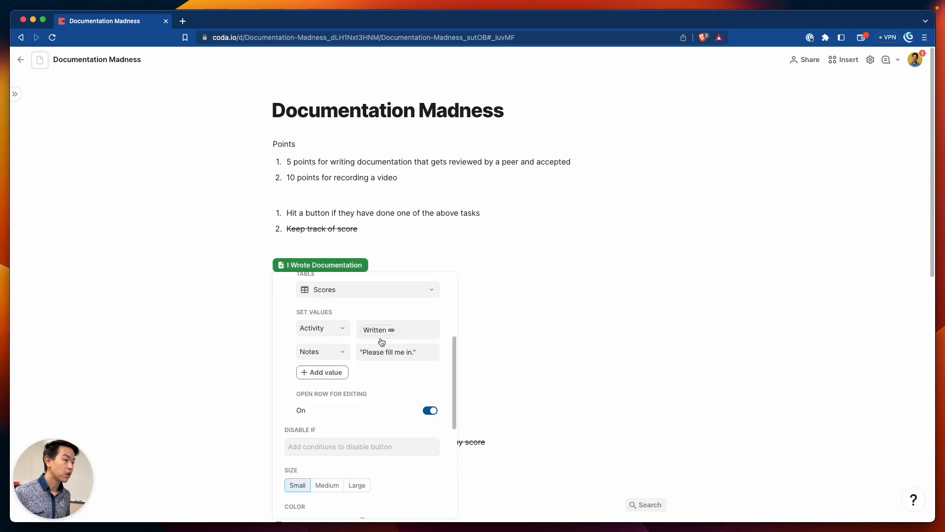
pyautogui.click(557, 298)
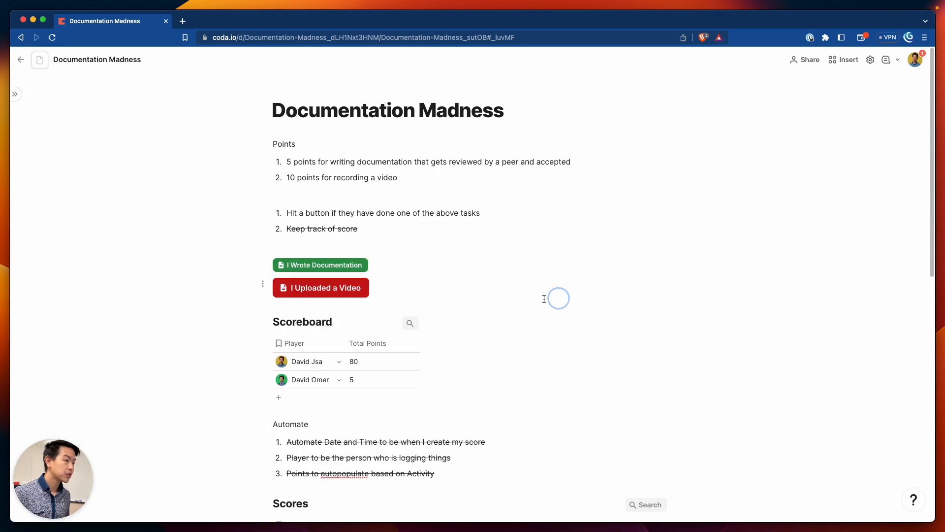
pyautogui.click(345, 270)
pyautogui.scroll(-6, 346, 344)
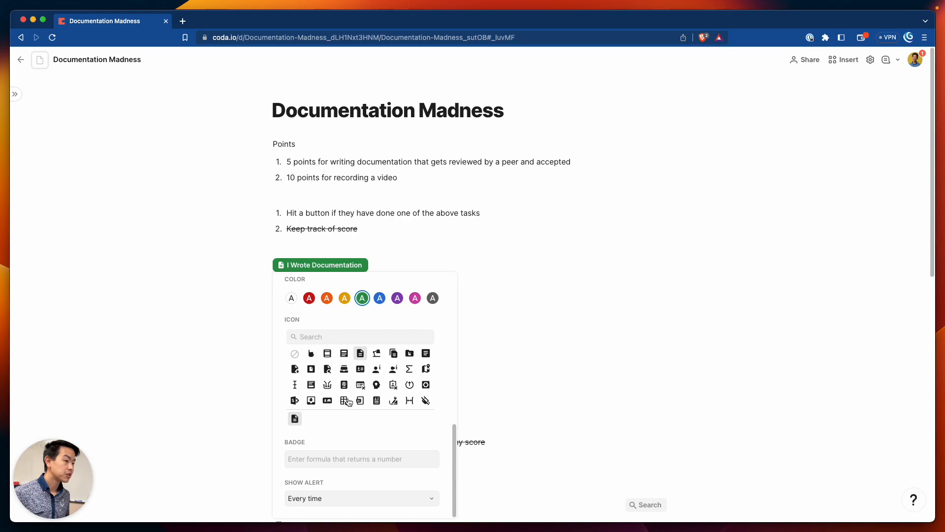
pyautogui.scroll(5, 335, 419)
pyautogui.click(356, 444)
pyautogui.click(591, 260)
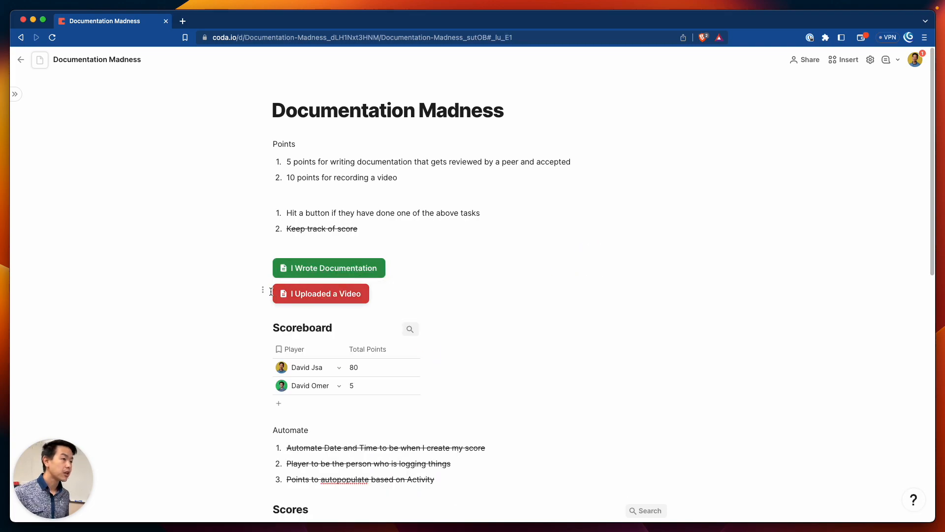
# Move the video button beside the documentation button into columns and centre I Wrote Documentation
pyautogui.moveTo(263, 291); pyautogui.dragTo(676, 271)
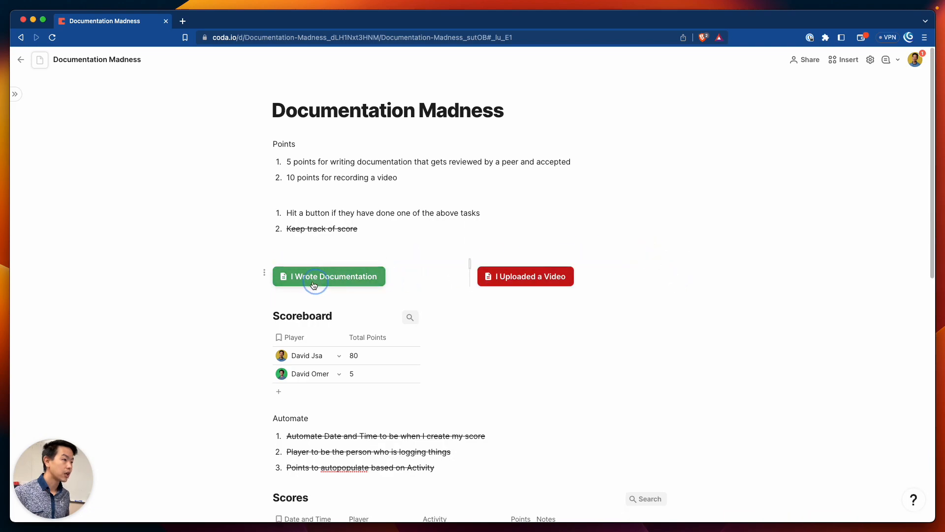
pyautogui.click(264, 284)
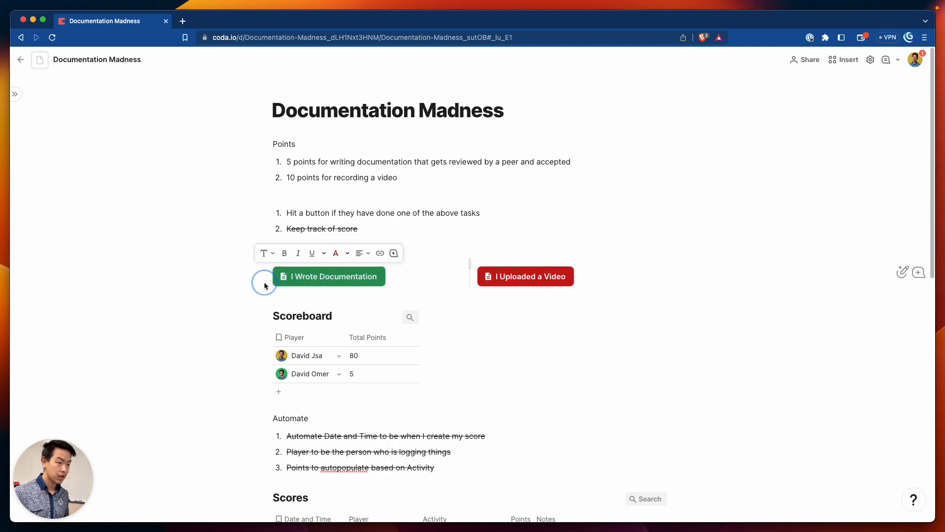
pyautogui.click(360, 253)
pyautogui.click(342, 269)
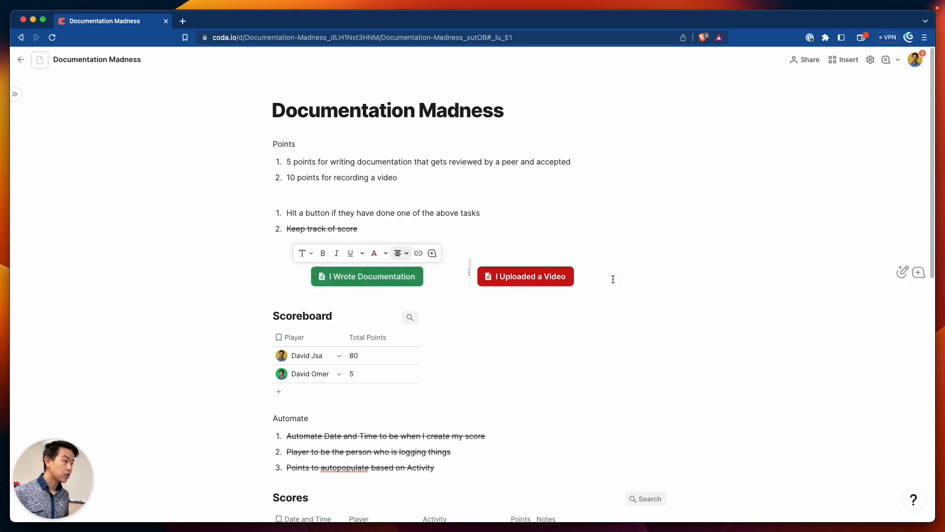
pyautogui.click(615, 269)
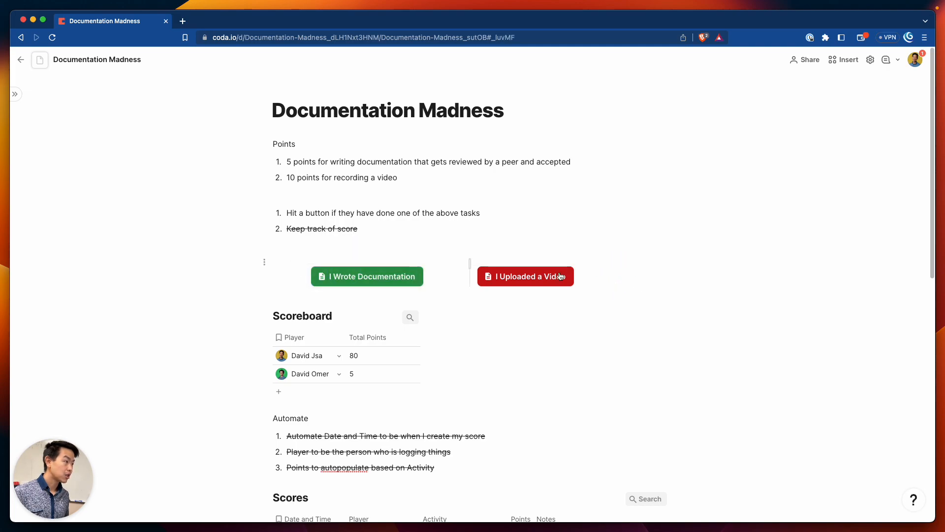
# Centre the I Uploaded a Video button within its column
pyautogui.click(460, 278)
pyautogui.click(557, 253)
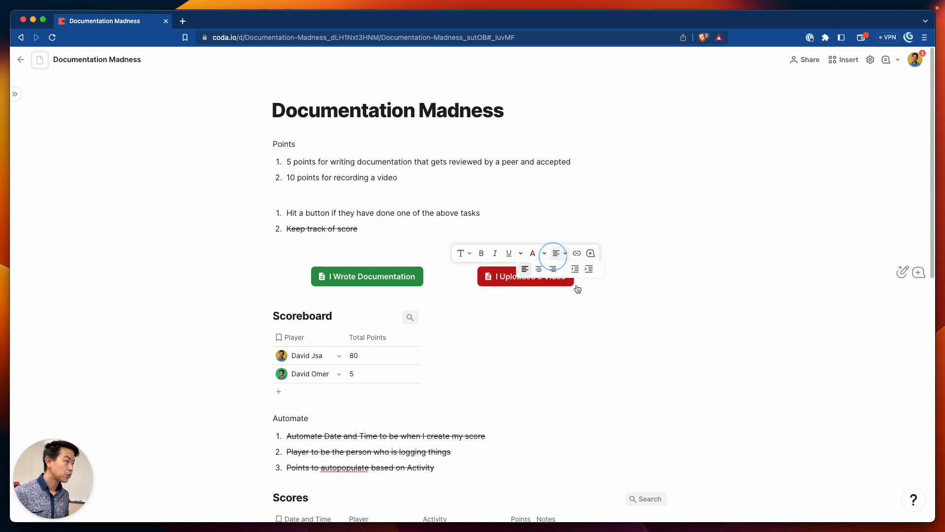
pyautogui.click(543, 268)
pyautogui.click(548, 322)
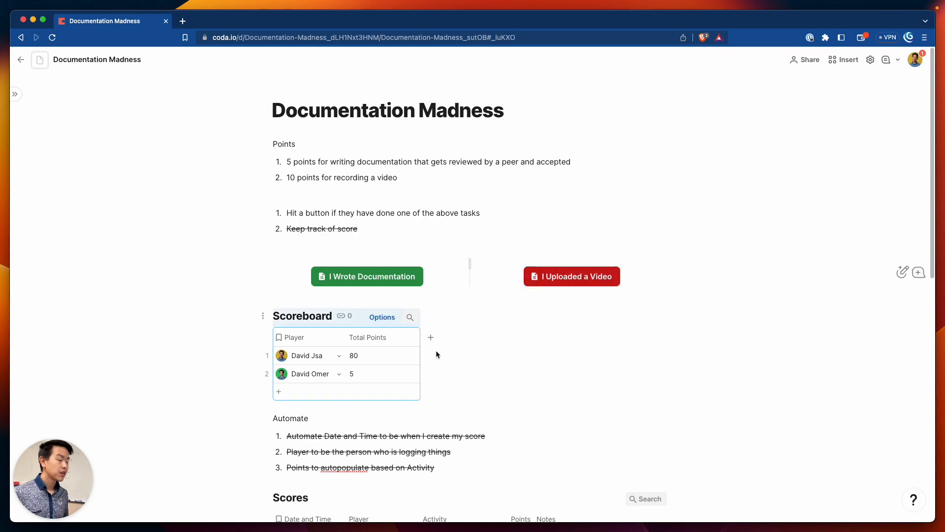
pyautogui.click(467, 380)
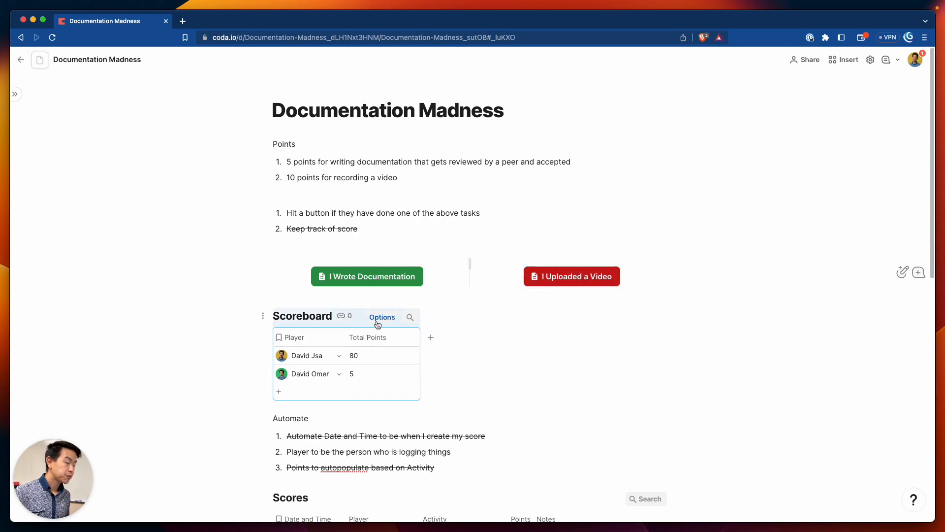
pyautogui.click(377, 318)
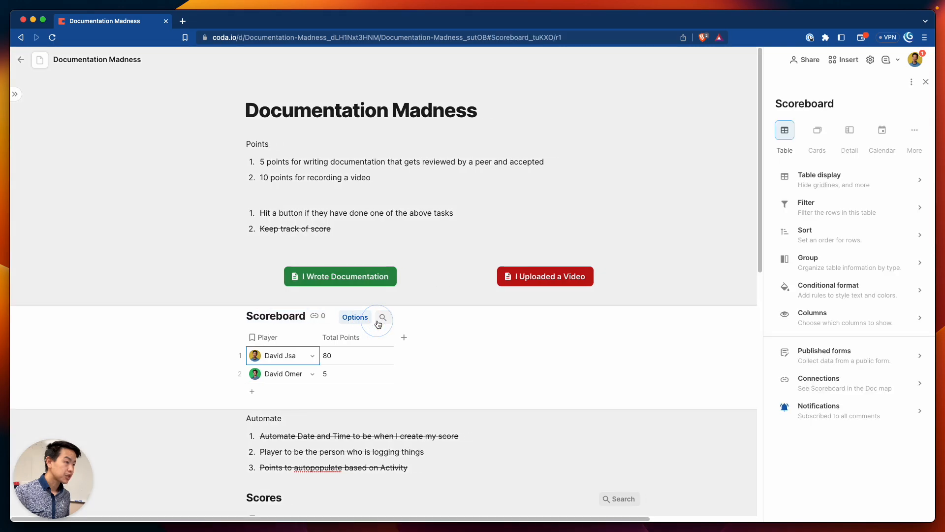
pyautogui.click(829, 173)
pyautogui.click(802, 88)
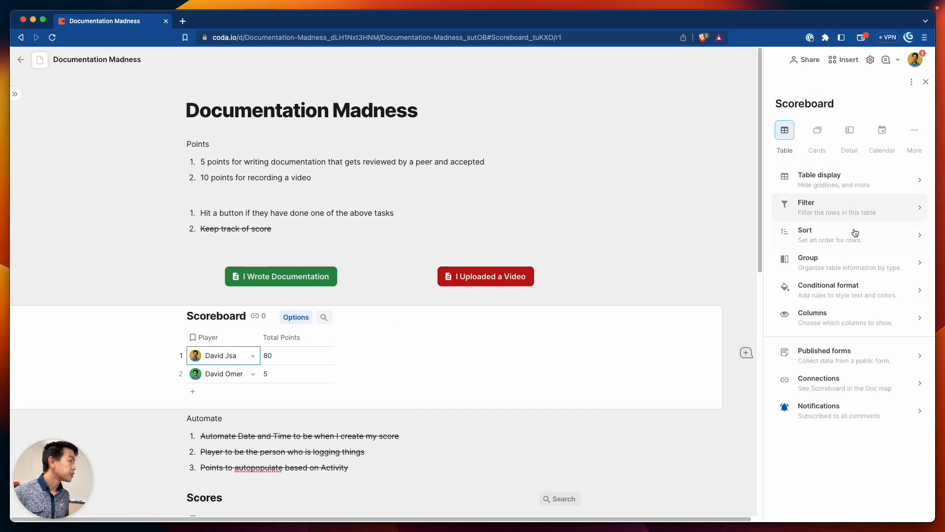
pyautogui.click(920, 136)
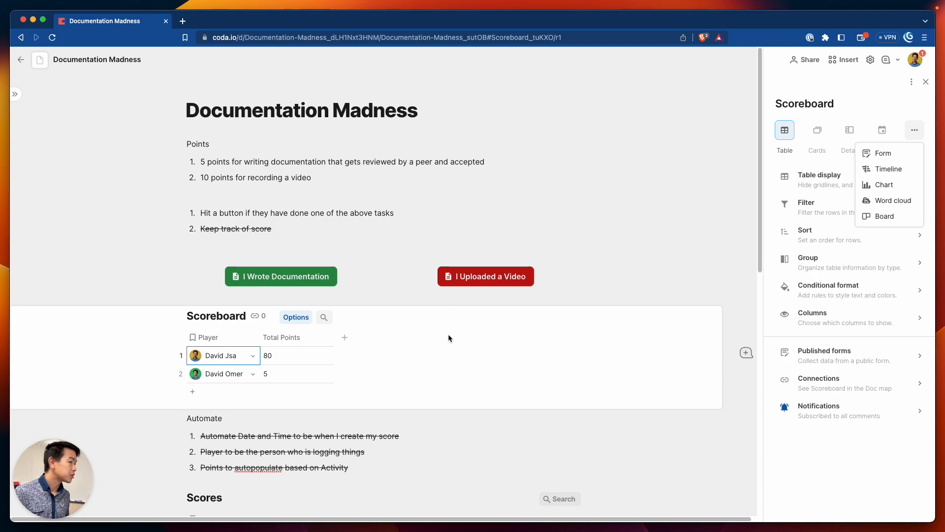
pyautogui.click(301, 356)
pyautogui.click(327, 337)
pyautogui.scroll(-5, 336, 382)
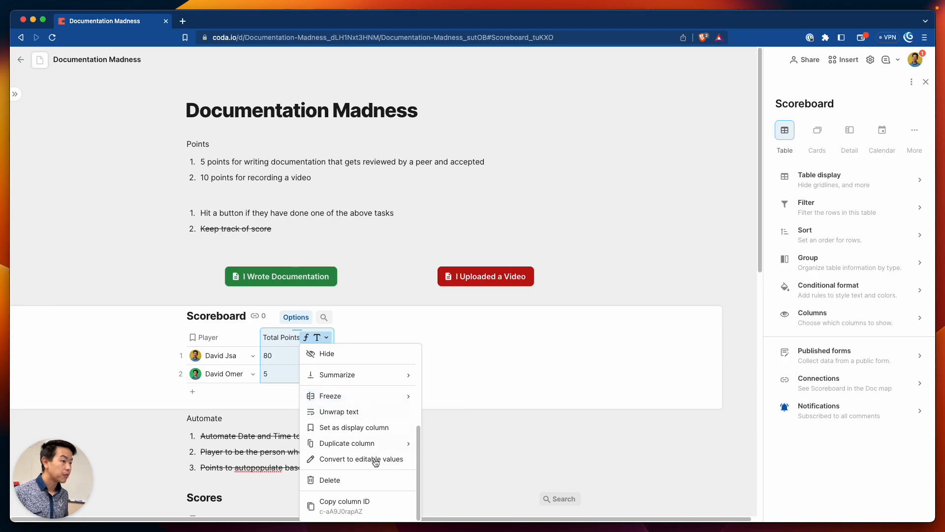
pyautogui.moveTo(368, 449)
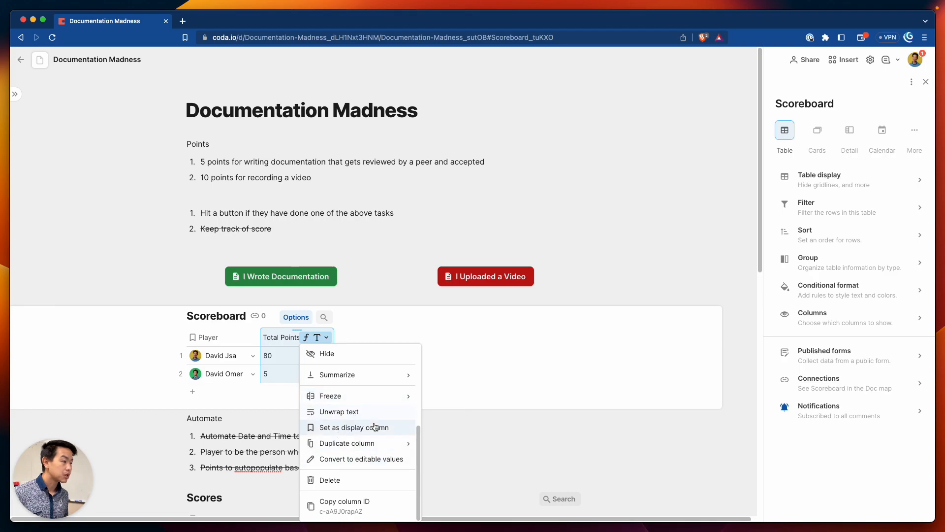
pyautogui.scroll(3, 371, 424)
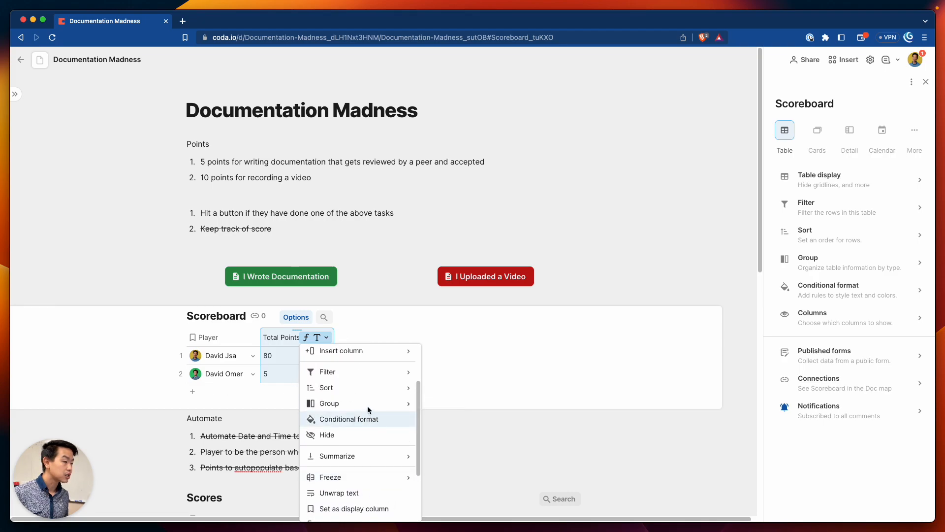
pyautogui.scroll(3, 368, 395)
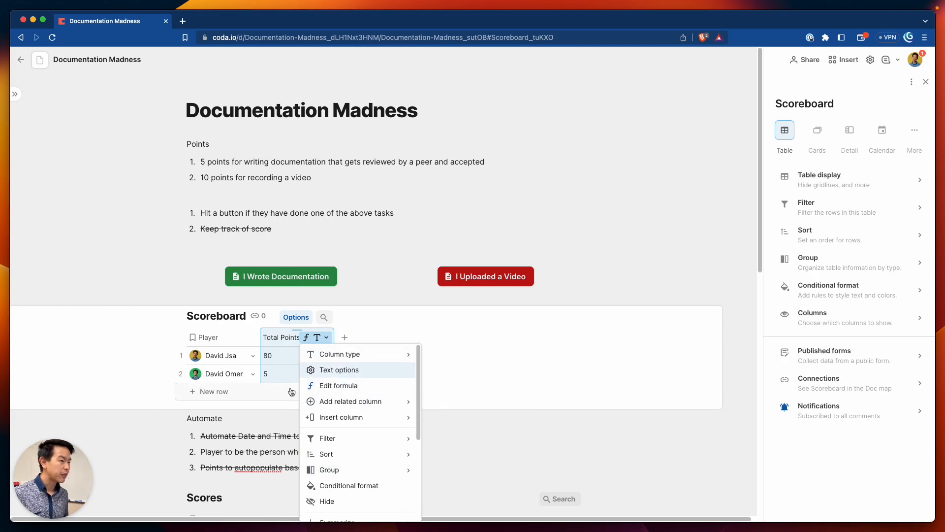
pyautogui.click(339, 370)
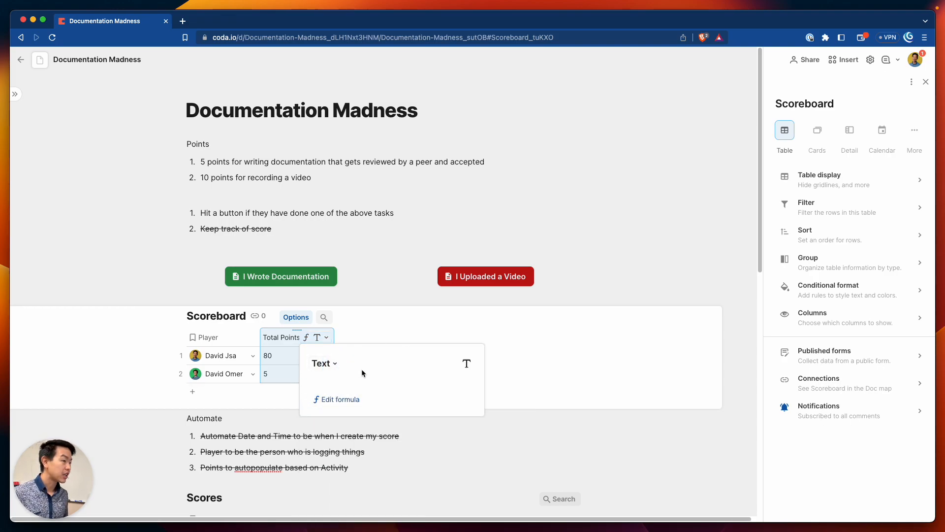
pyautogui.click(473, 345)
pyautogui.click(415, 451)
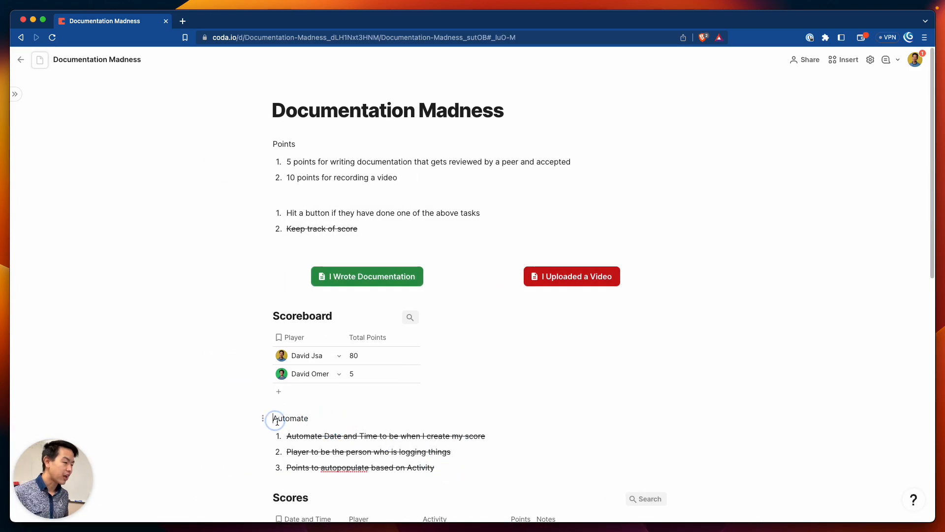
# Delete the Automate heading and its three checklist items
pyautogui.moveTo(271, 418); pyautogui.dragTo(449, 468)
pyautogui.press('BackSpace')
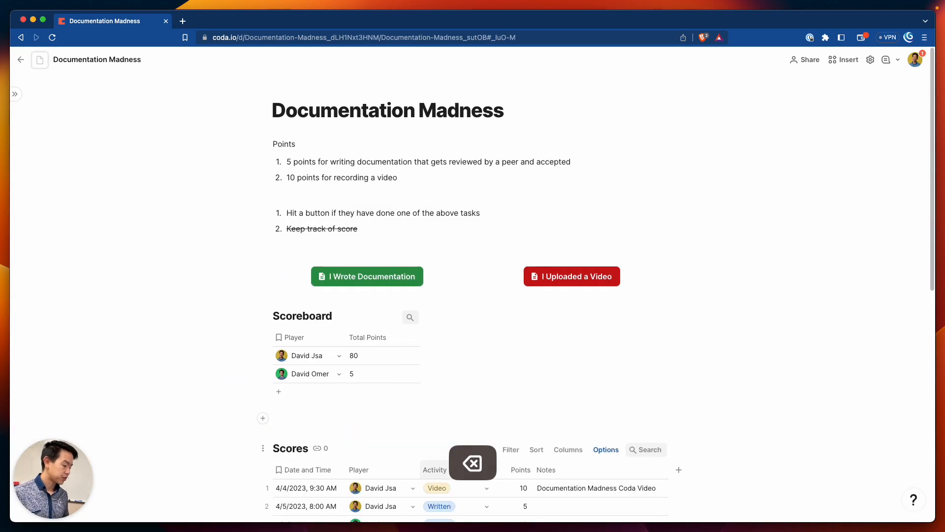
pyautogui.press('BackSpace')
# Strike through the line 'Hit a button if they have done one of the above tasks'
pyautogui.tripleClick(393, 214)
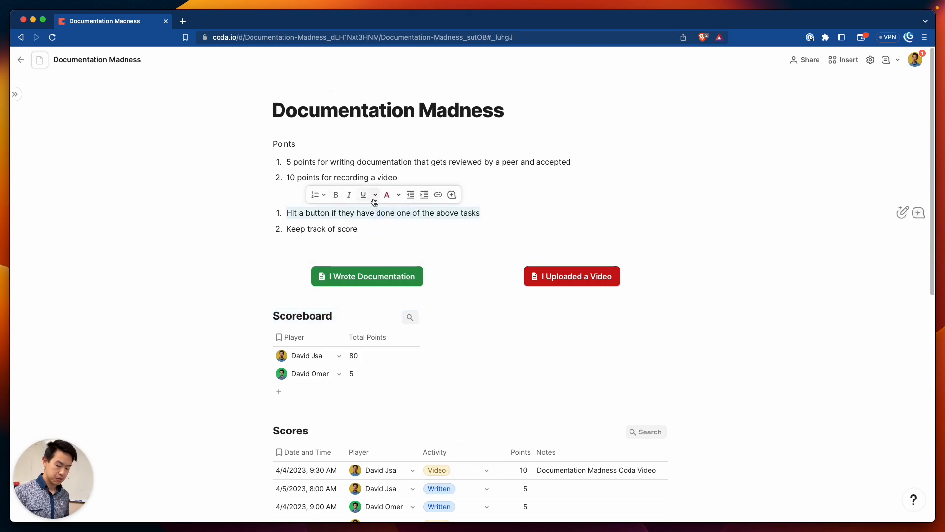
pyautogui.press('super+shift+x')
pyautogui.click(411, 178)
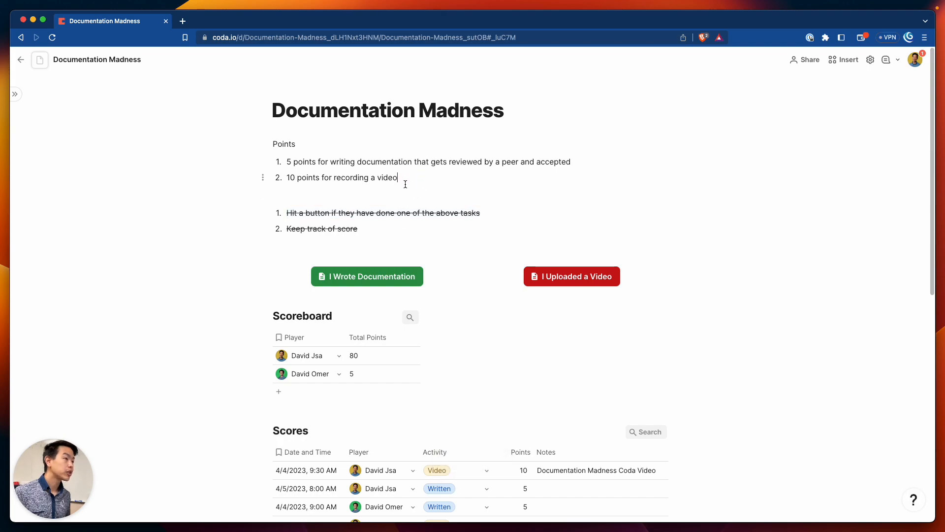
pyautogui.scroll(-5, 378, 227)
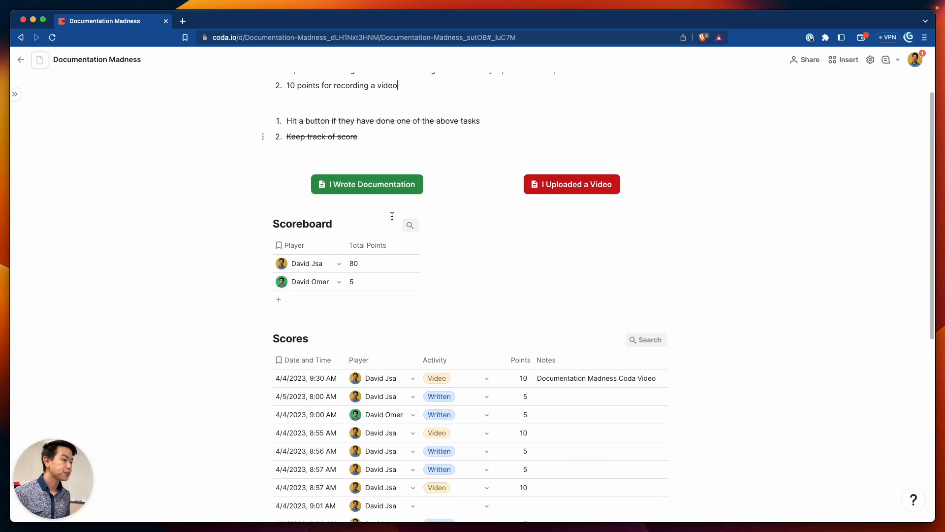
pyautogui.scroll(-6, 409, 221)
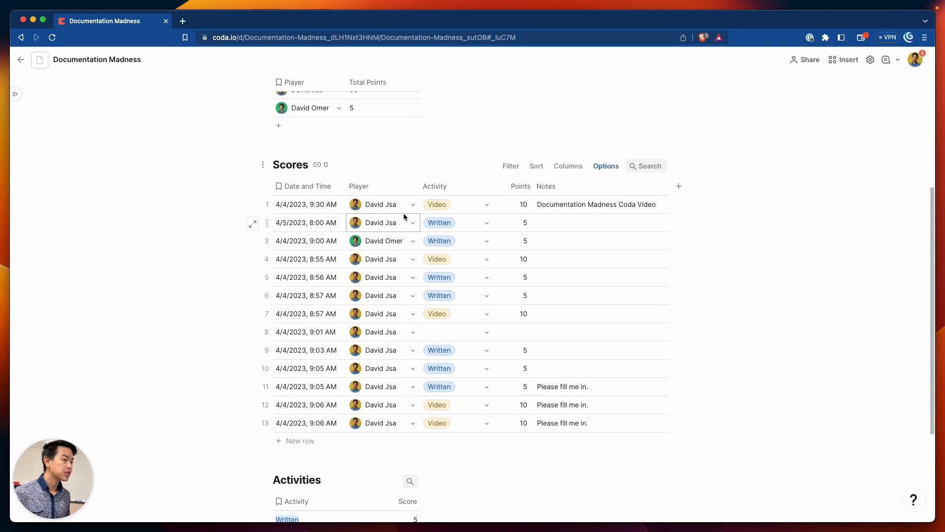
pyautogui.scroll(10, 213, 143)
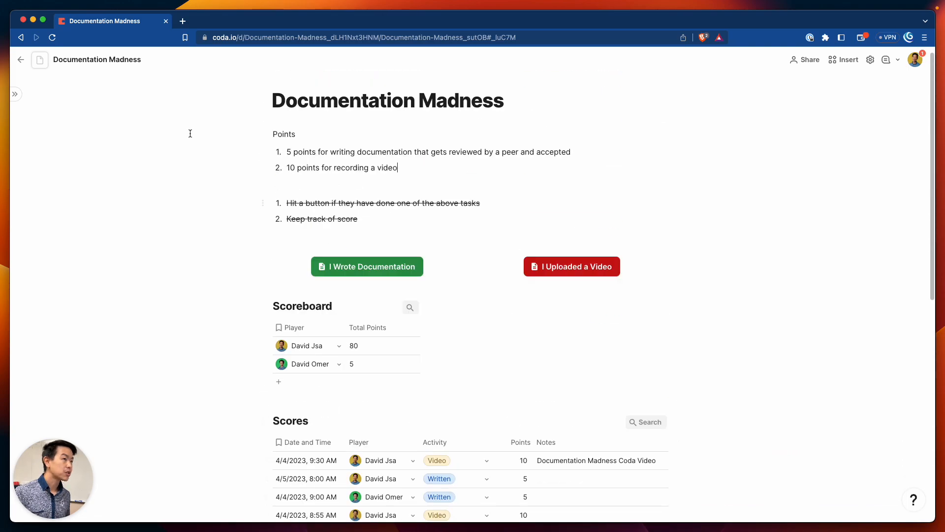
pyautogui.click(16, 95)
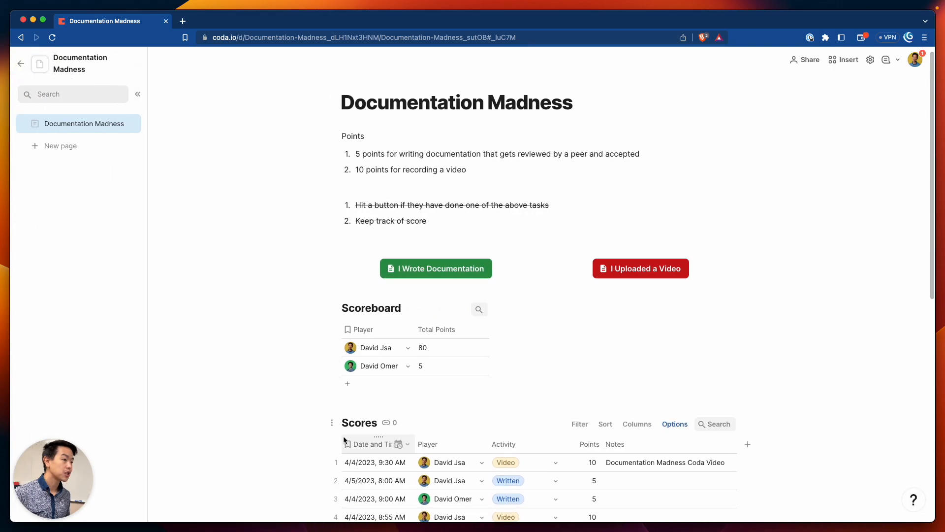
# Create a new page named Data
pyautogui.click(332, 423)
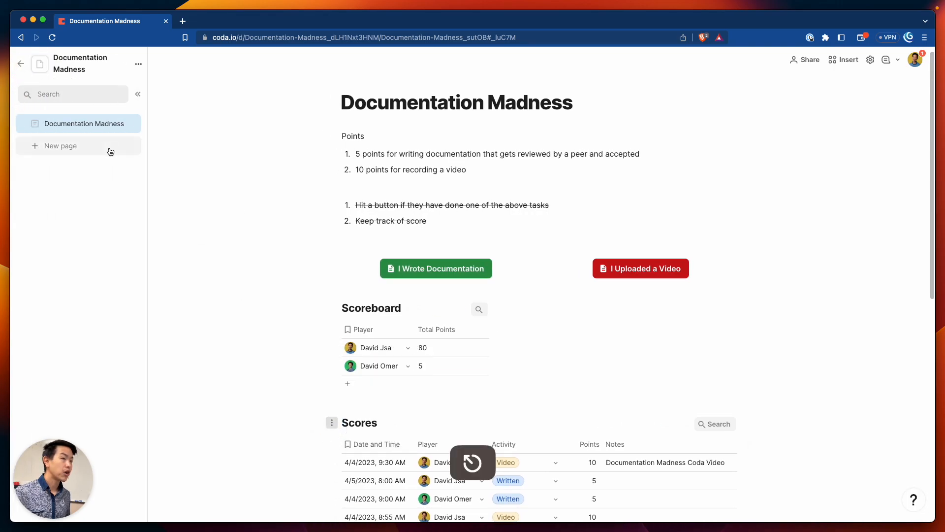
pyautogui.click(84, 146)
pyautogui.write('Datat')
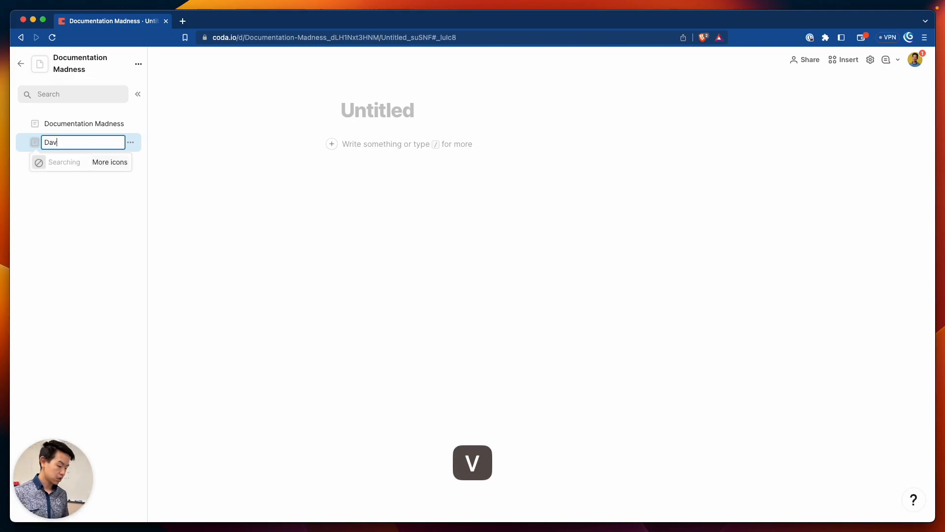
pyautogui.press('BackSpace')
pyautogui.press('Return')
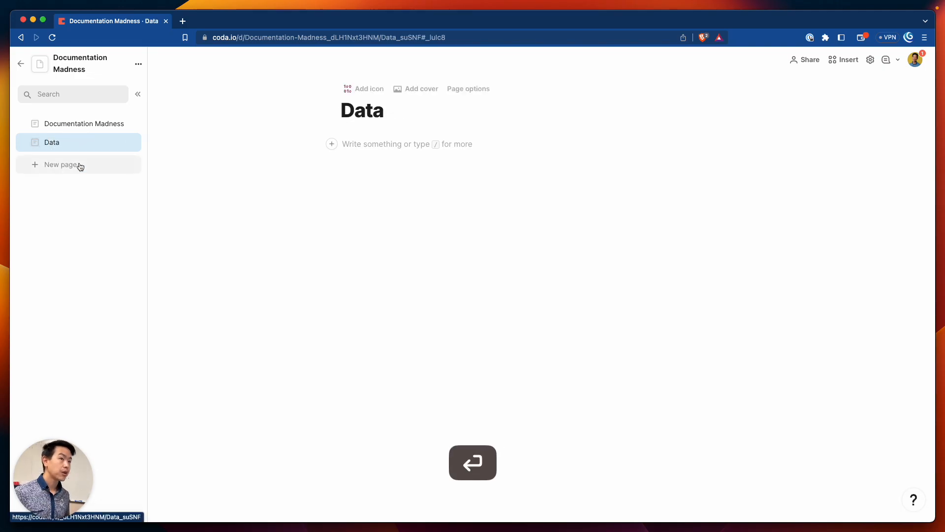
# Move the Scores and Activities tables from Documentation Madness onto the Data page
pyautogui.click(74, 130)
pyautogui.moveTo(327, 409); pyautogui.dragTo(49, 143)
pyautogui.scroll(-2, 327, 300)
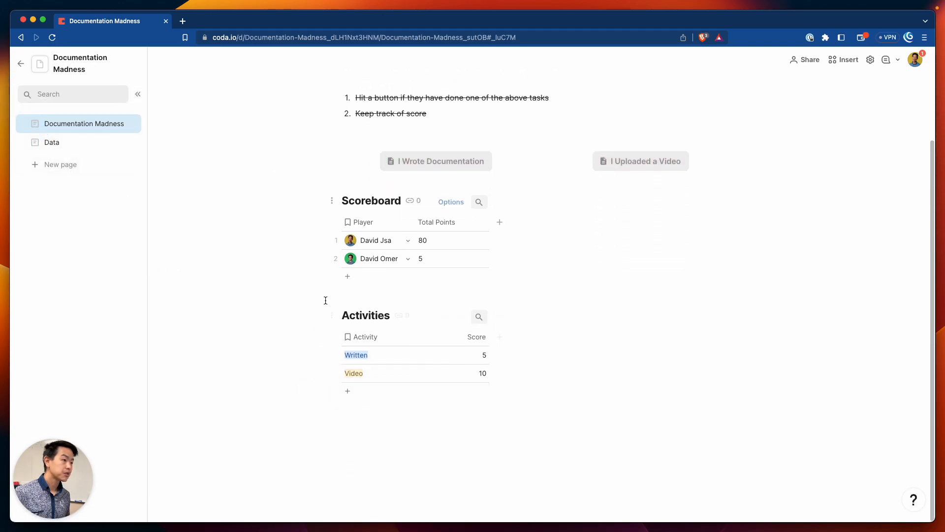
pyautogui.moveTo(330, 315); pyautogui.dragTo(66, 147)
pyautogui.click(65, 146)
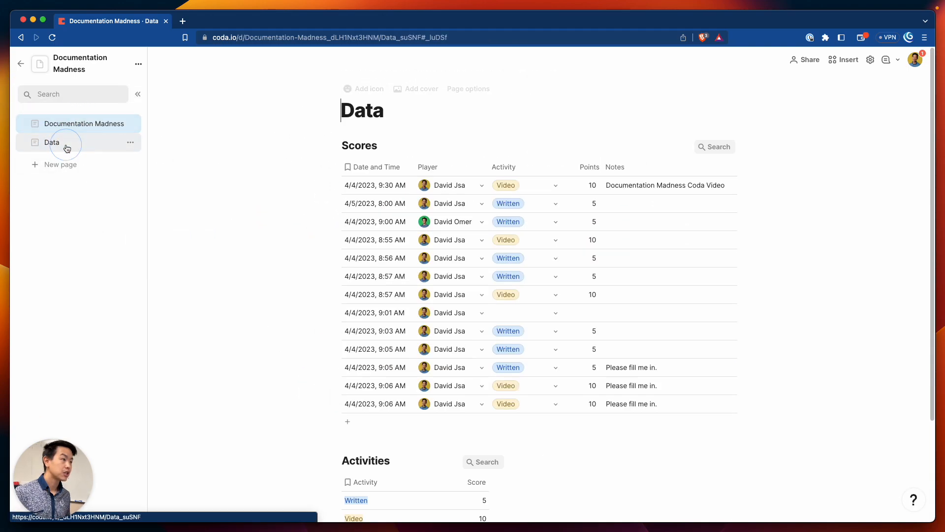
pyautogui.click(74, 130)
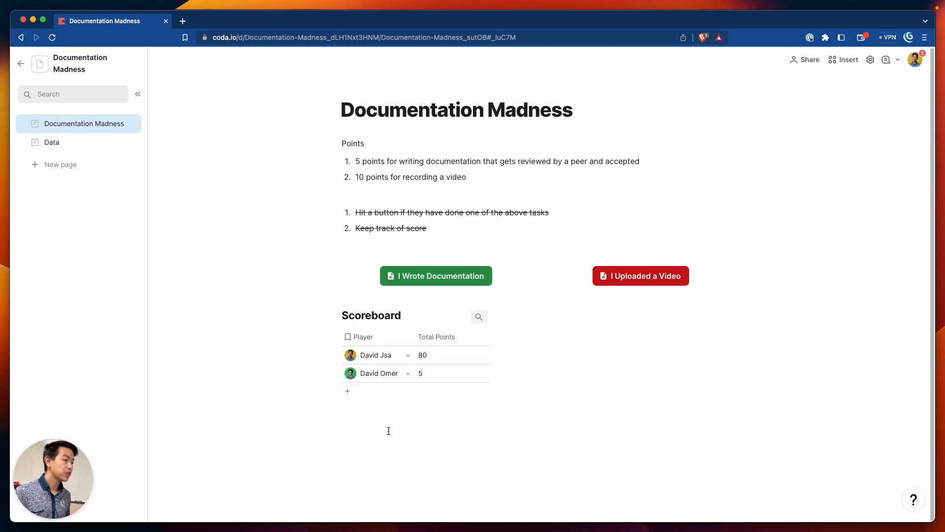
# Delete the two struck-through task items from the main page
pyautogui.moveTo(441, 228); pyautogui.dragTo(373, 196)
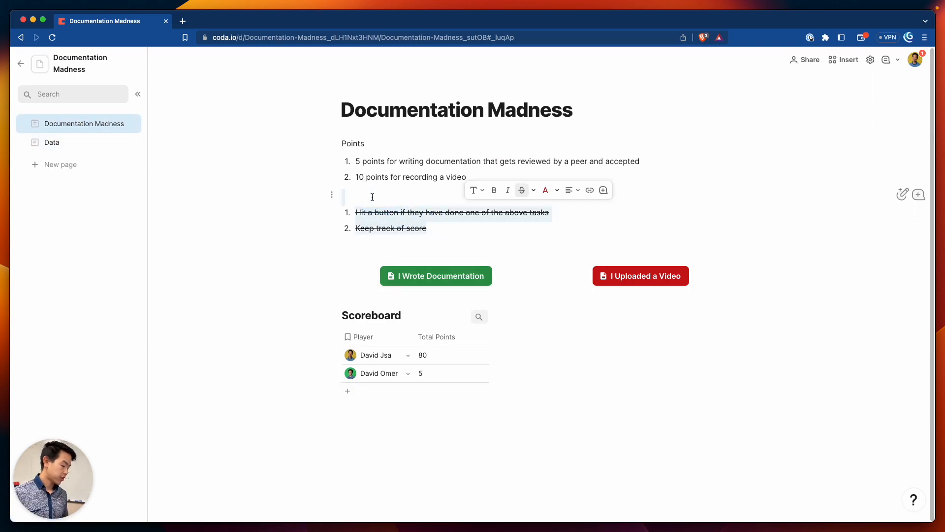
pyautogui.press('BackSpace')
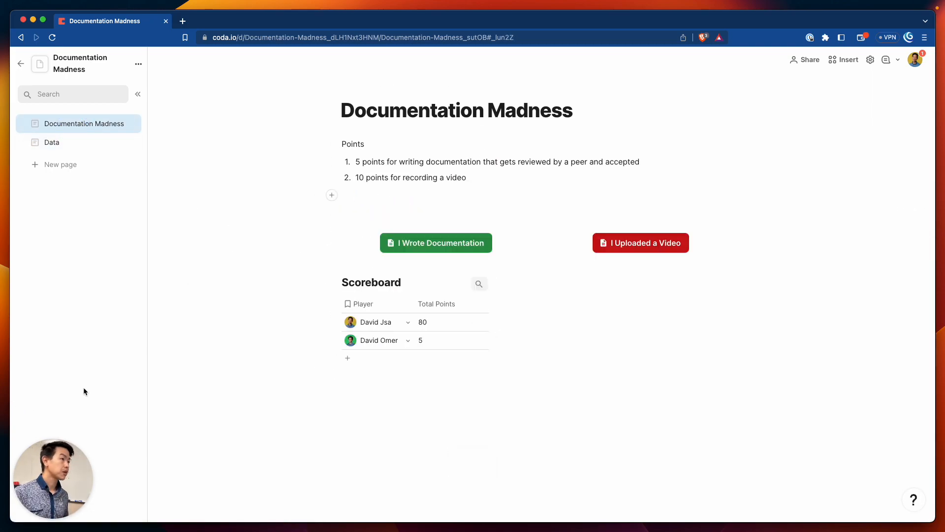
pyautogui.press('BackSpace')
pyautogui.click(416, 385)
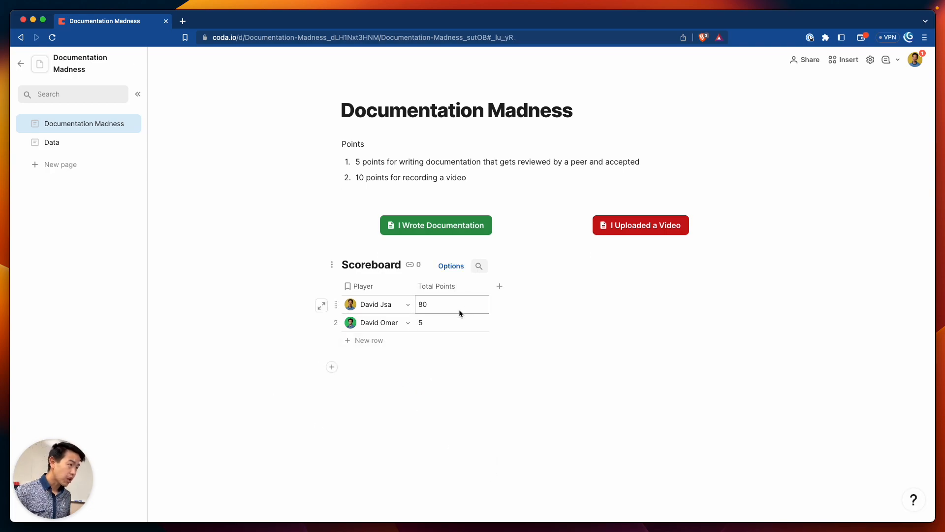
# Check the Total Points column settings, then go to the Data page
pyautogui.click(471, 289)
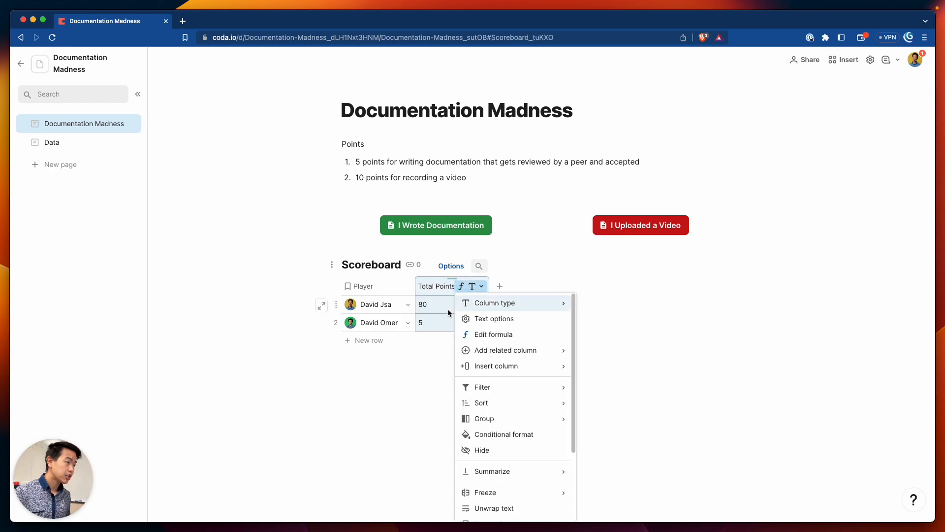
pyautogui.click(447, 309)
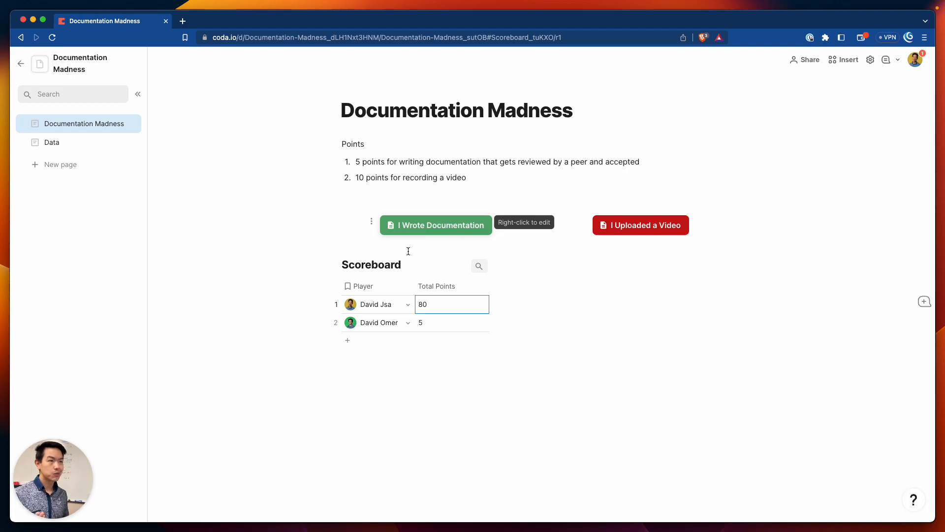
pyautogui.click(78, 143)
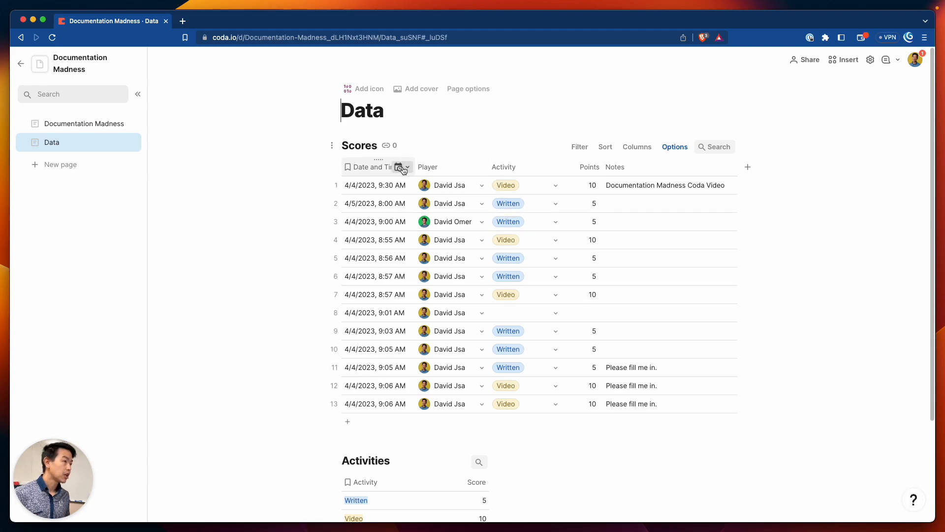
# Sort the Scores table by Date and Time descending so the newest entries come first
pyautogui.click(608, 146)
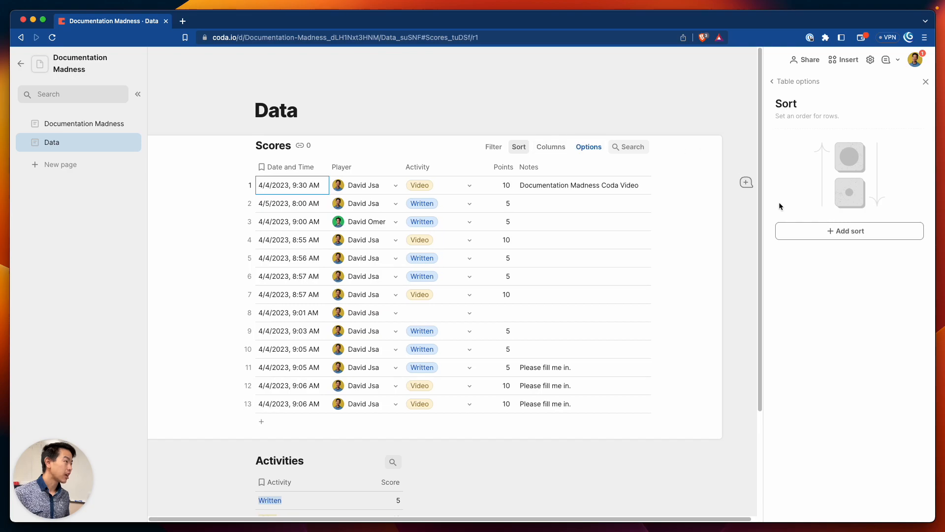
pyautogui.click(809, 231)
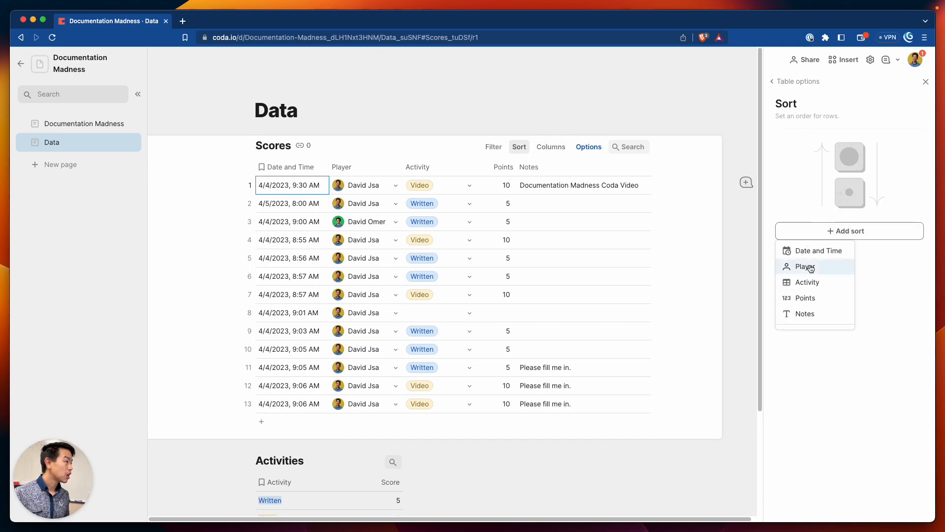
pyautogui.click(808, 249)
pyautogui.click(879, 138)
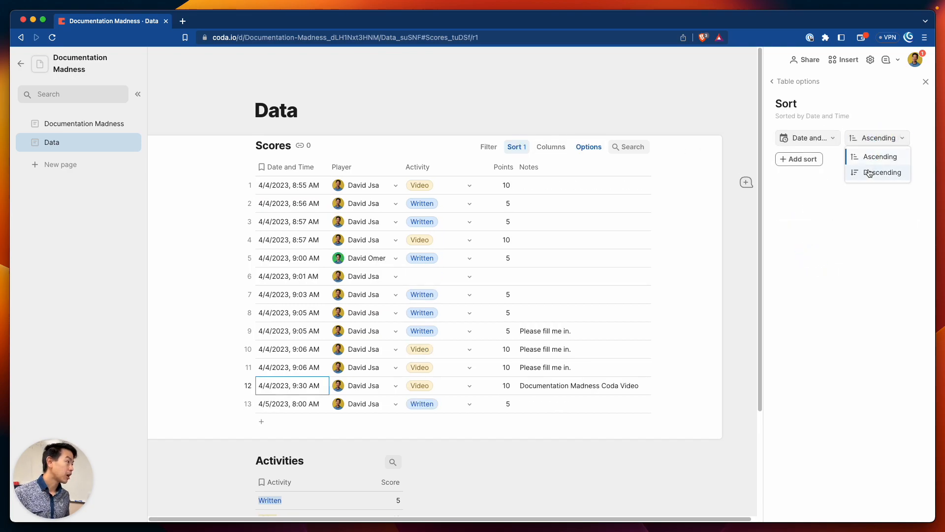
pyautogui.click(869, 169)
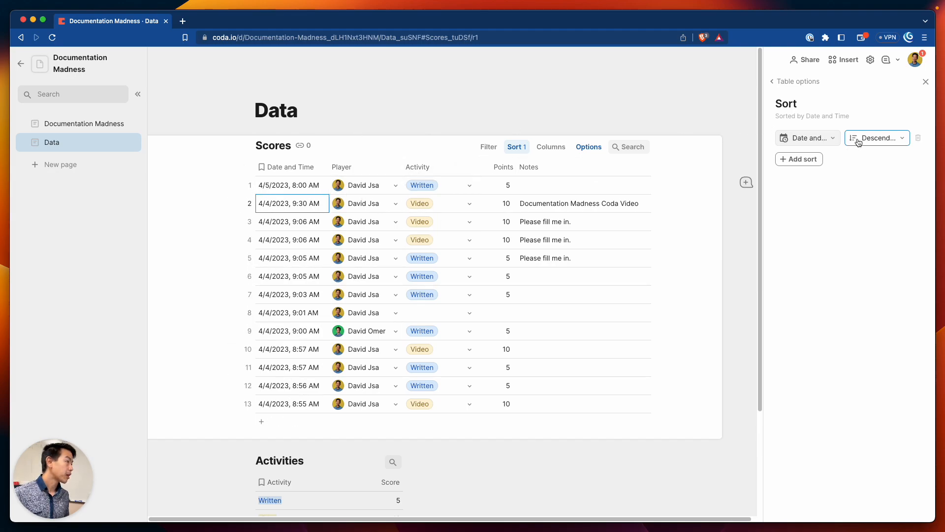
pyautogui.click(926, 82)
pyautogui.click(672, 147)
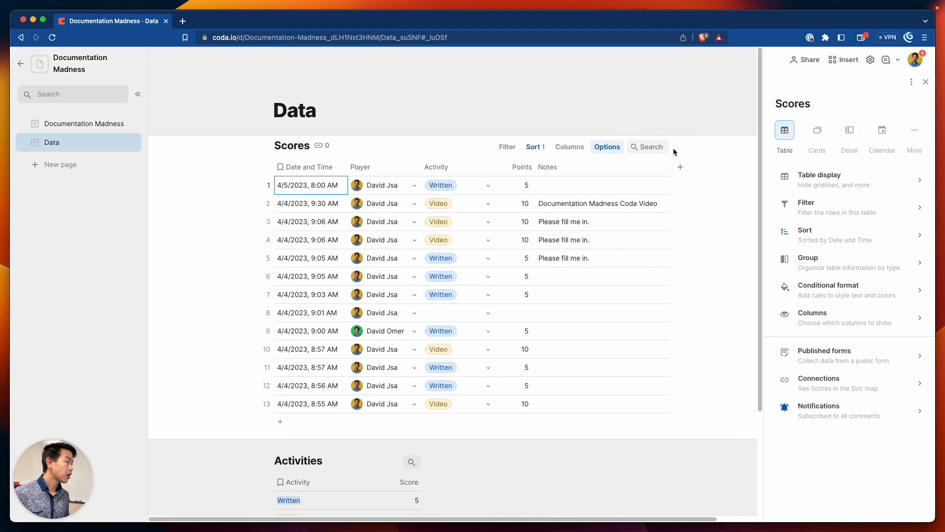
# Enable a filter bar on Scores, removing Date and Time and Activity so only Player remains
pyautogui.click(812, 210)
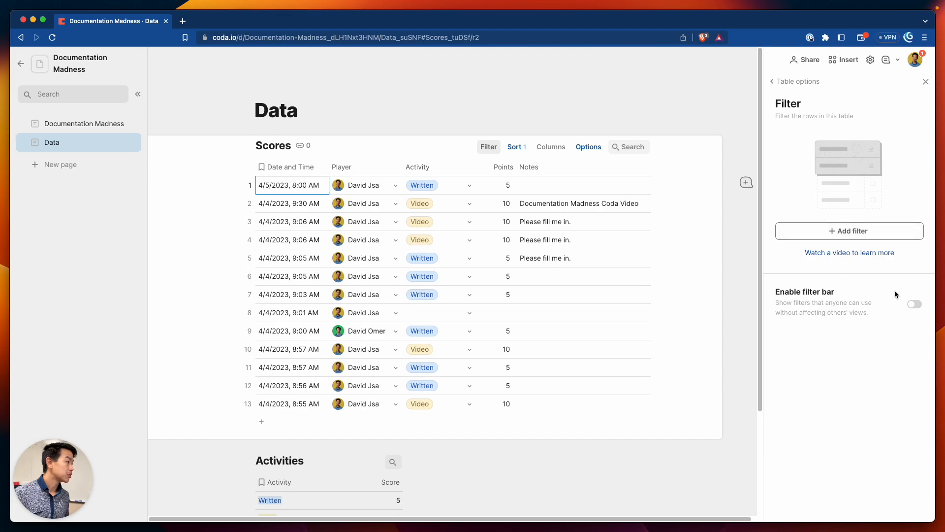
pyautogui.click(912, 306)
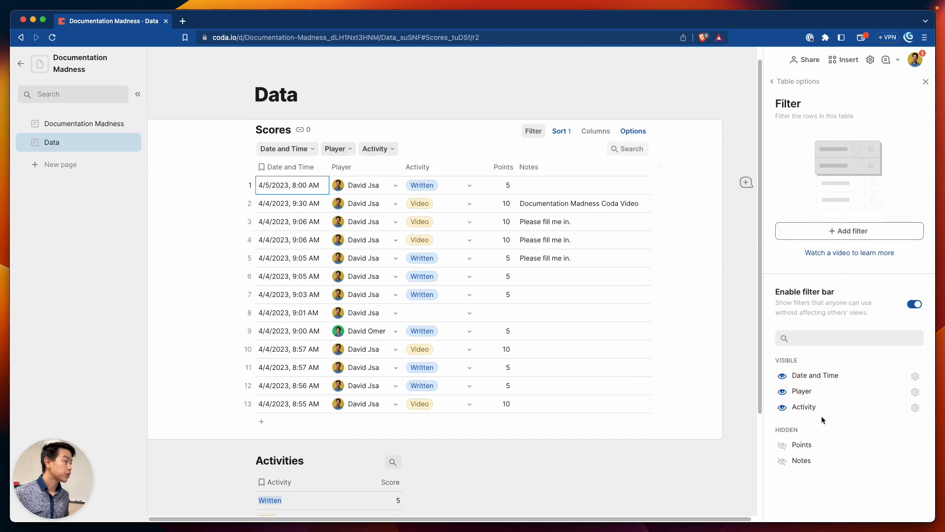
pyautogui.click(915, 377)
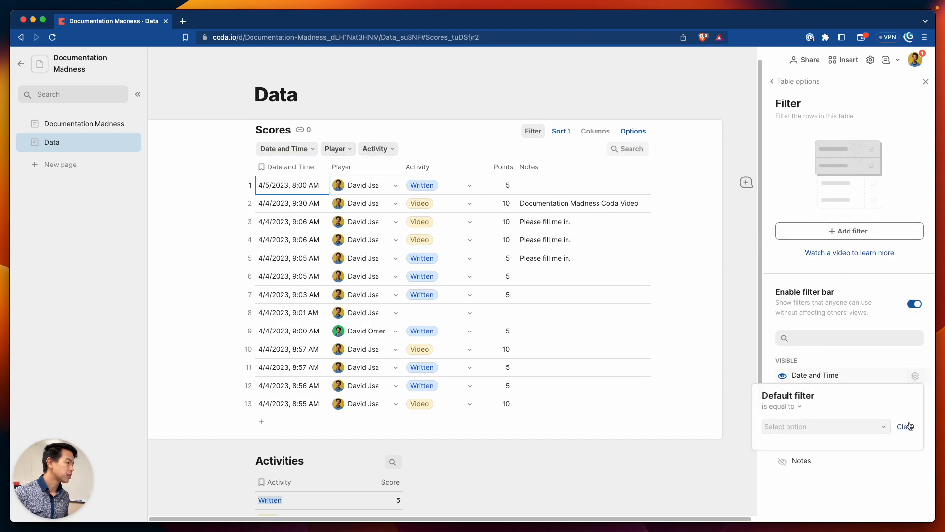
pyautogui.click(898, 466)
pyautogui.click(782, 374)
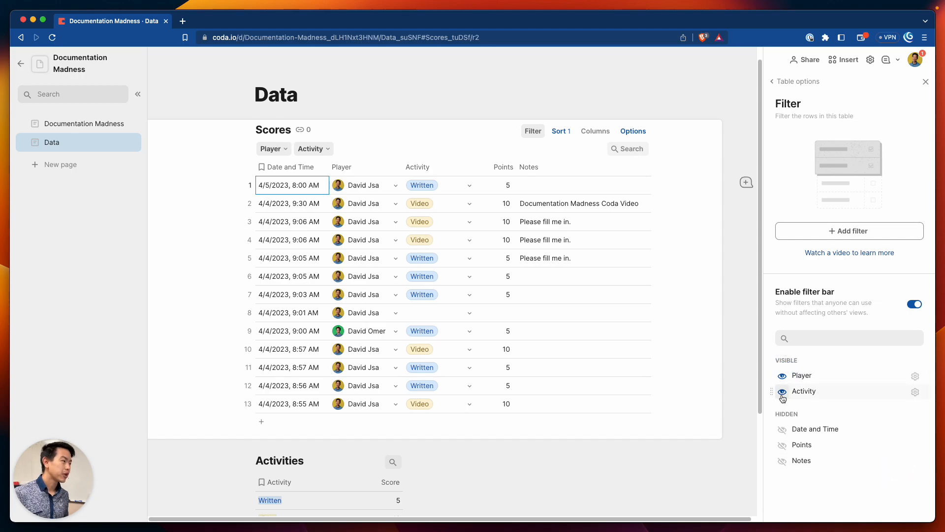
pyautogui.click(783, 392)
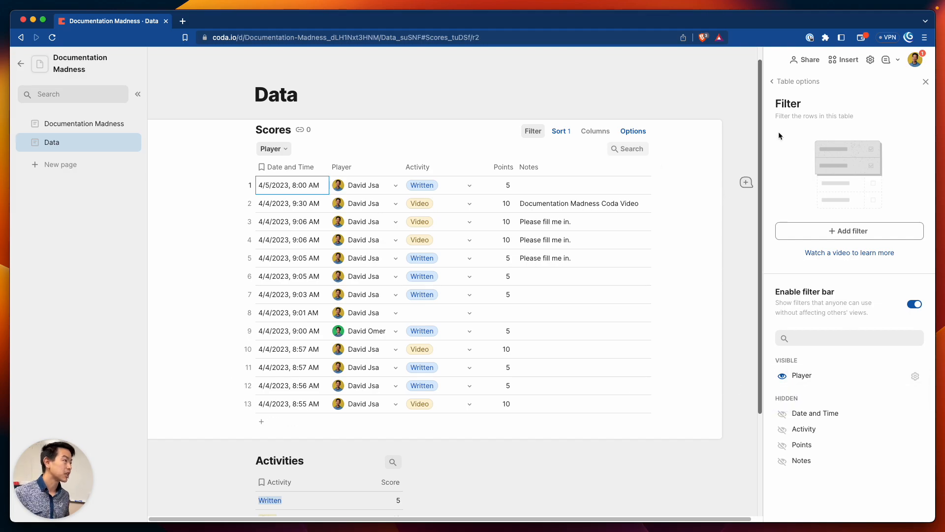
pyautogui.click(926, 81)
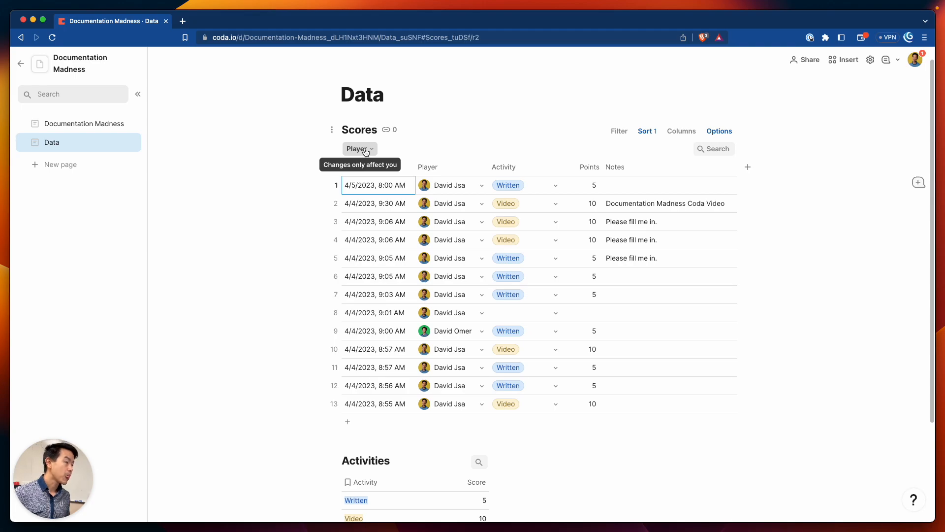
# Test the Player filter on the first player, then clear it so all rows show
pyautogui.click(365, 149)
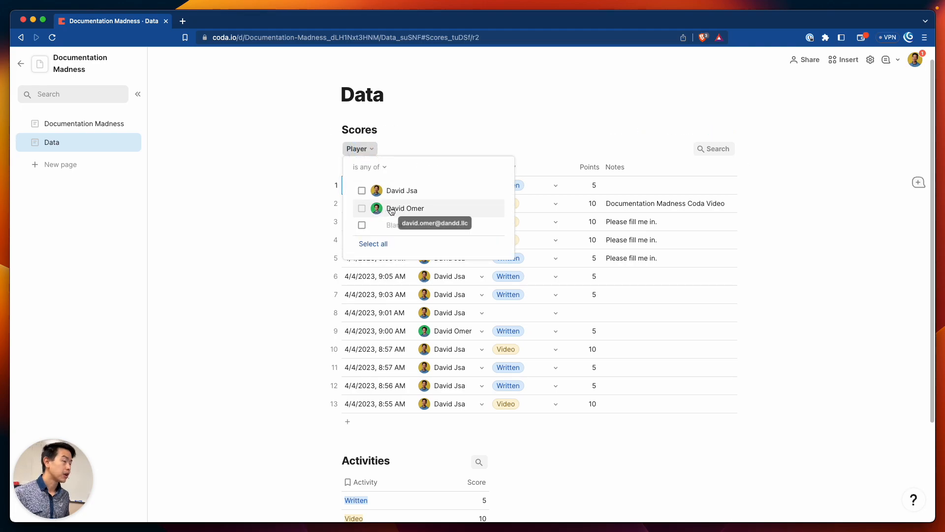
pyautogui.click(402, 191)
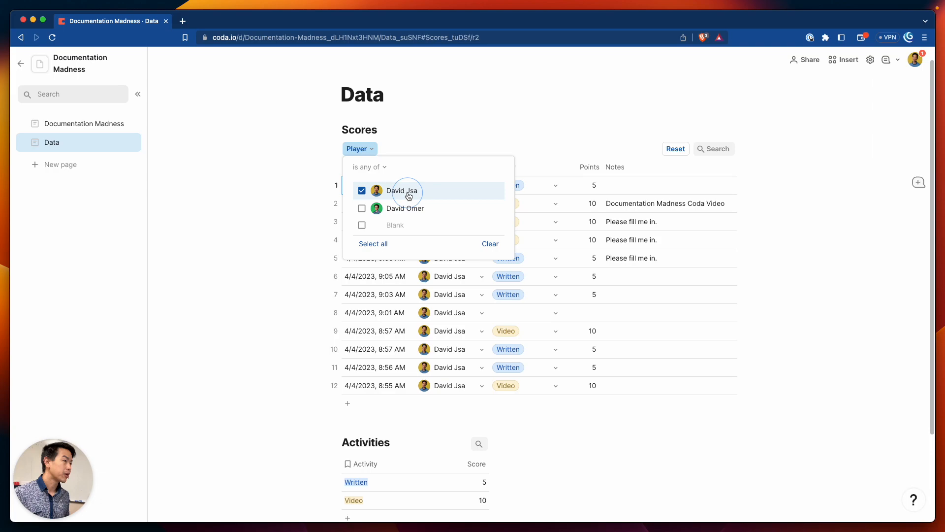
pyautogui.click(471, 142)
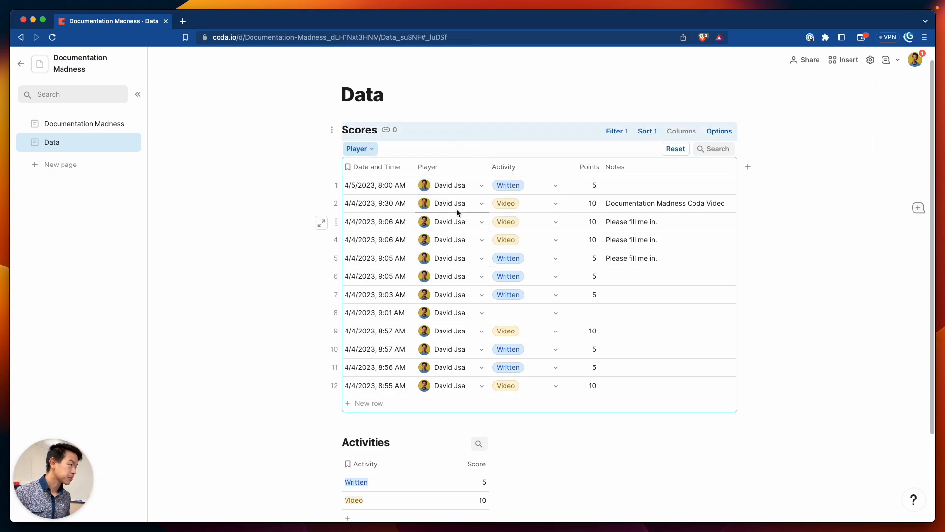
pyautogui.click(364, 153)
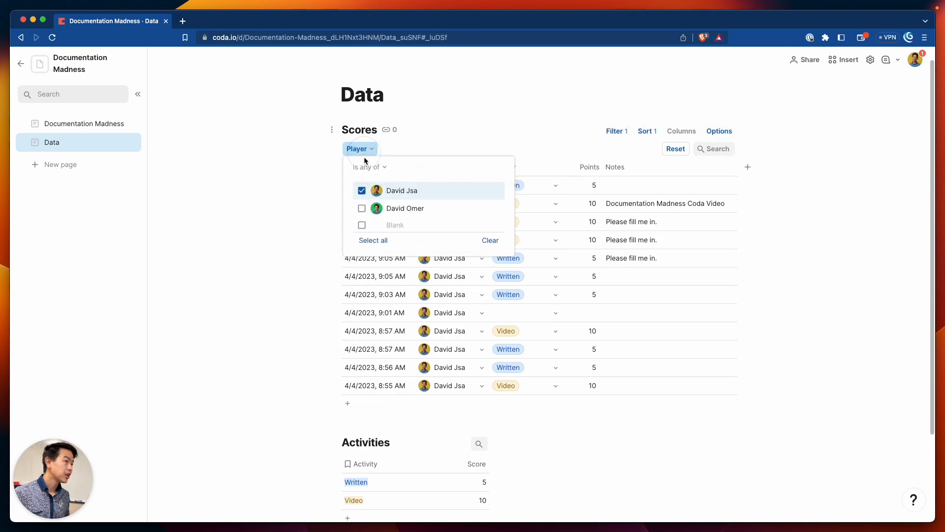
pyautogui.click(362, 191)
pyautogui.click(462, 129)
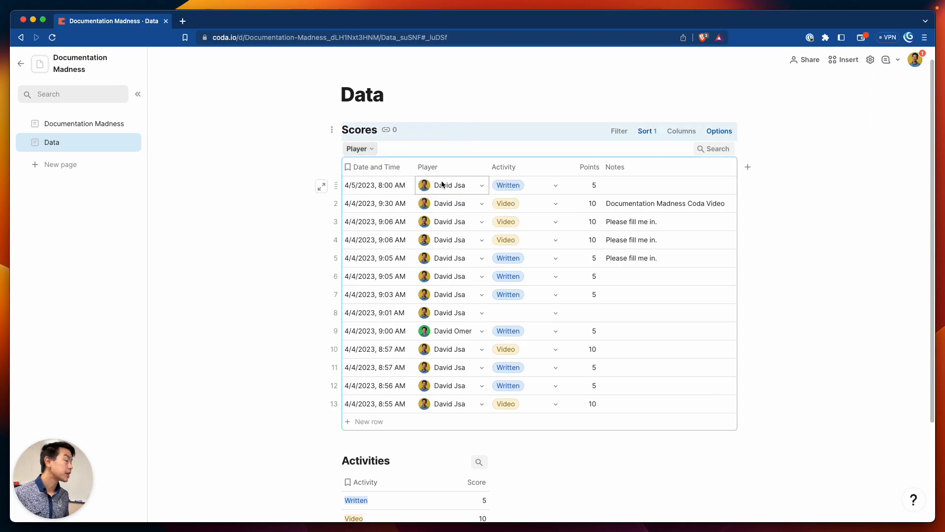
# Add a new page titled My Scoresheet above the Data page
pyautogui.click(84, 165)
pyautogui.moveTo(84, 161); pyautogui.dragTo(39, 133)
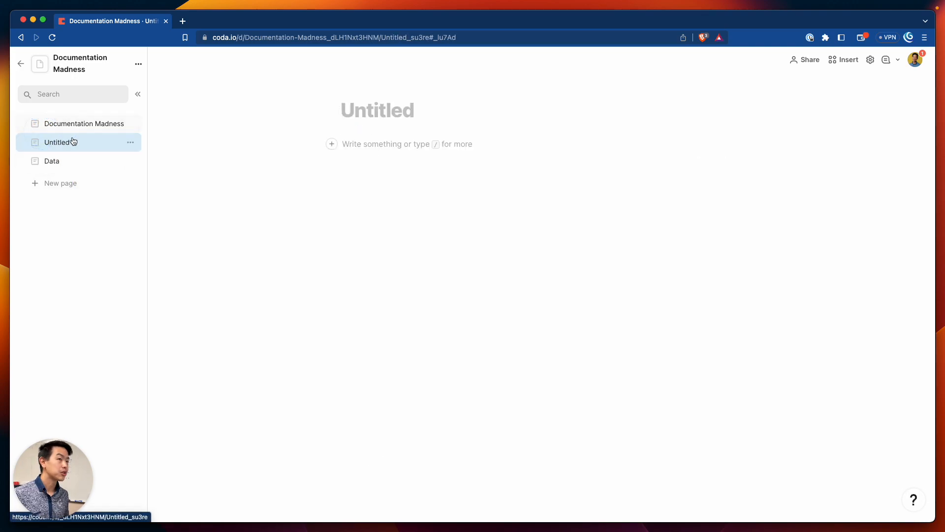
pyautogui.click(357, 112)
pyautogui.write('My Scoresheet')
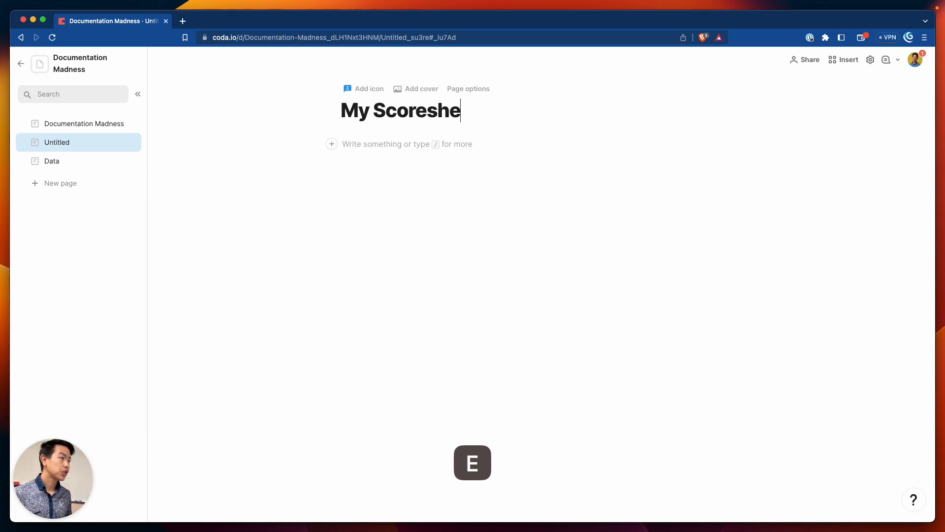
# Insert a table linked to the Scores data, titled My Scoresheet, using /table
pyautogui.click(382, 146)
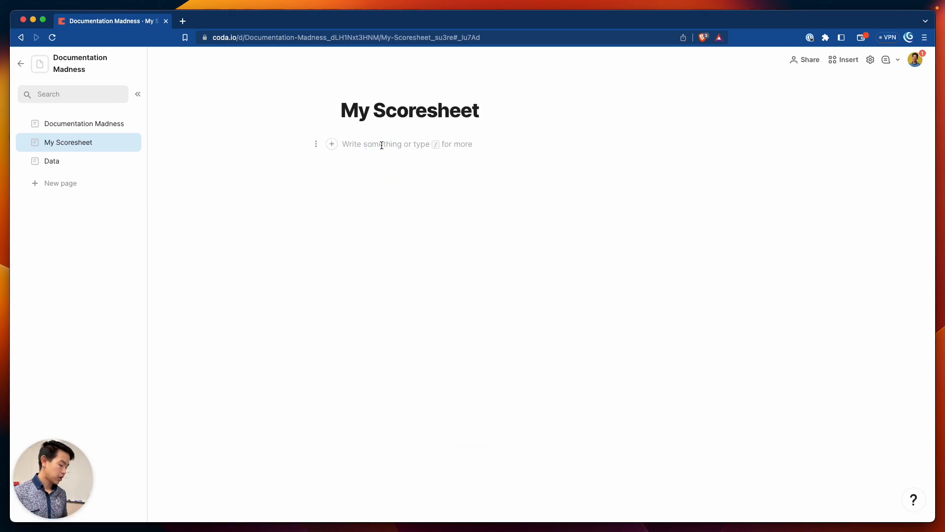
pyautogui.write('/tab')
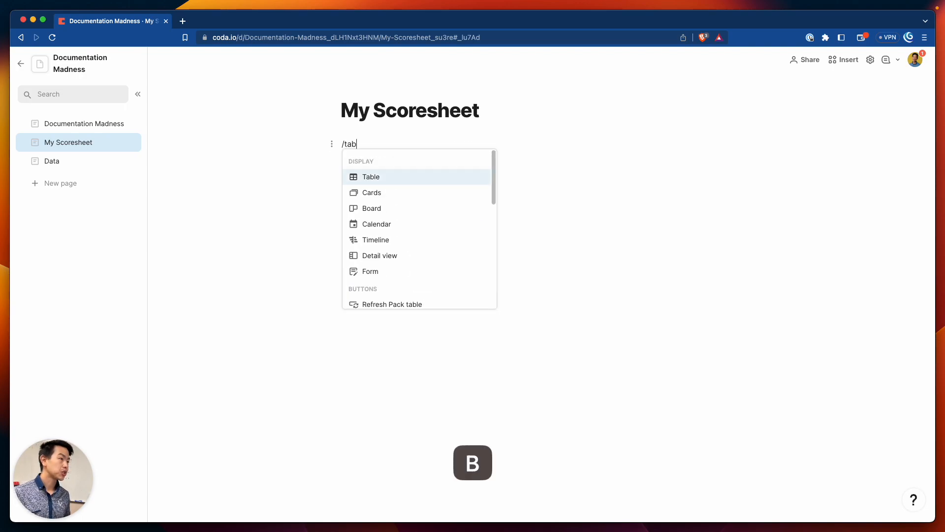
pyautogui.press('Return')
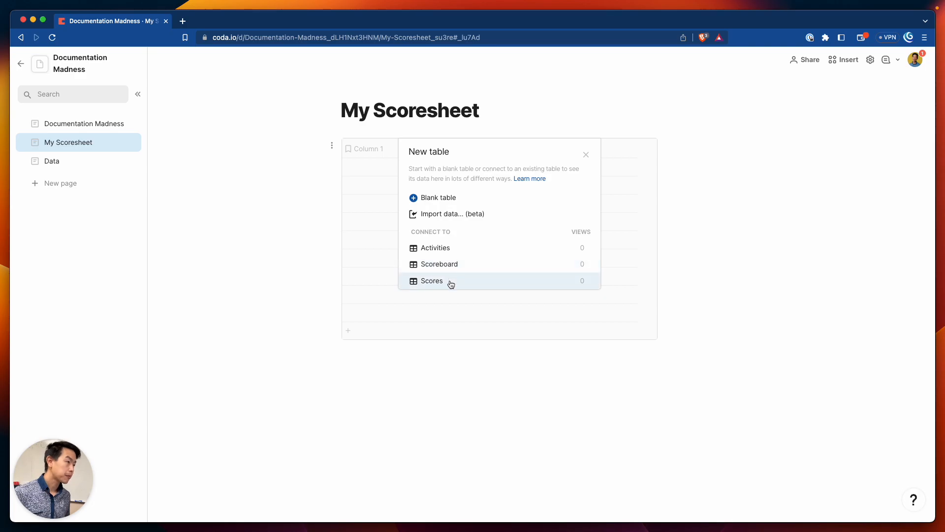
pyautogui.click(450, 280)
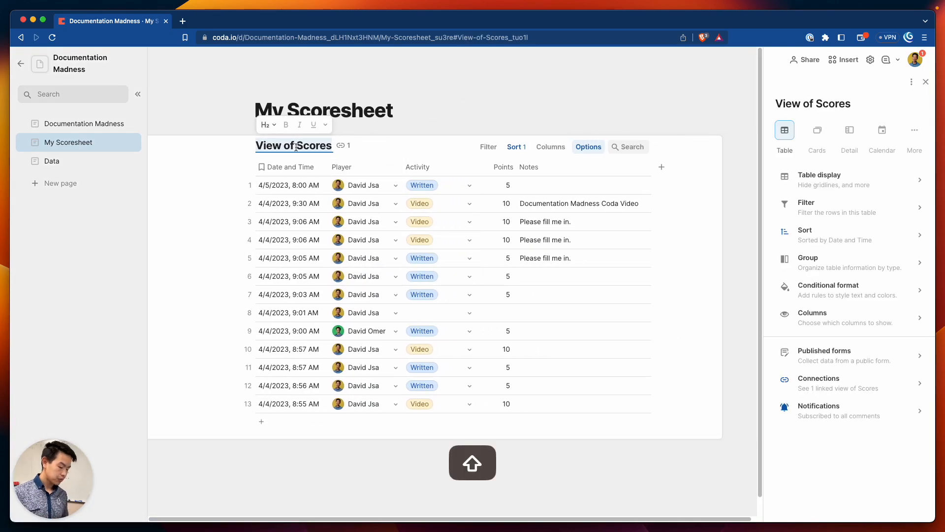
pyautogui.write('My M')
pyautogui.press('BackSpace')
pyautogui.write('Scoreshree')
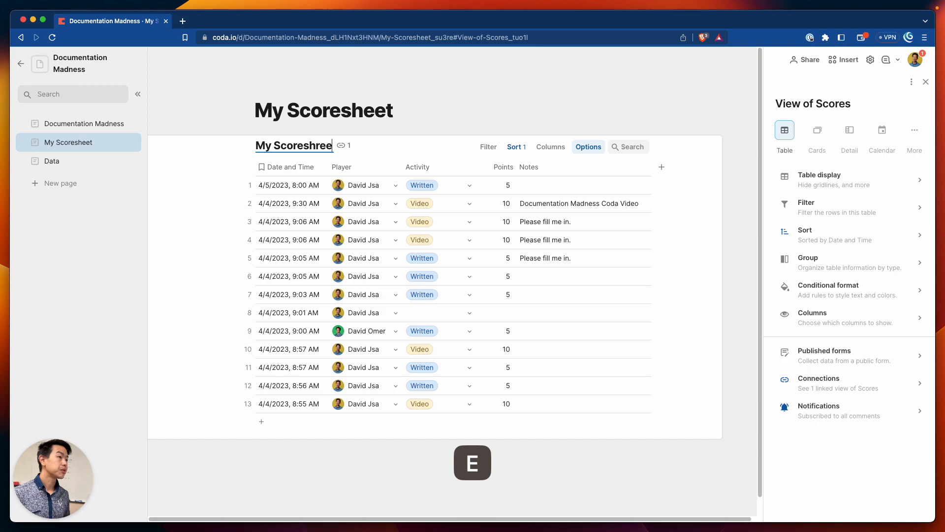
pyautogui.press('BackSpace')
pyautogui.press('BackSpace')
pyautogui.write('eet')
pyautogui.press('Tab')
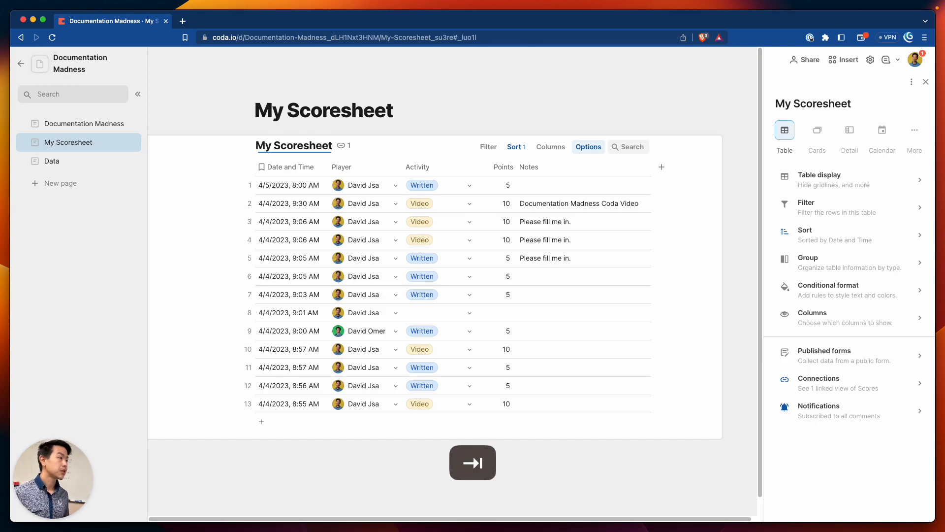
pyautogui.click(556, 242)
# Enter 'Hello' in the first row's Notes cell of the My Scoresheet table
pyautogui.click(69, 161)
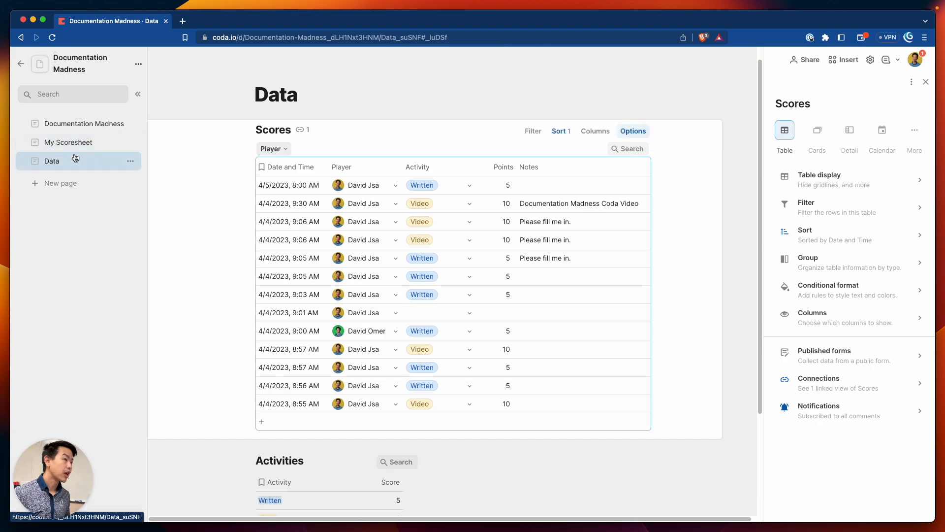
pyautogui.click(73, 148)
pyautogui.click(531, 185)
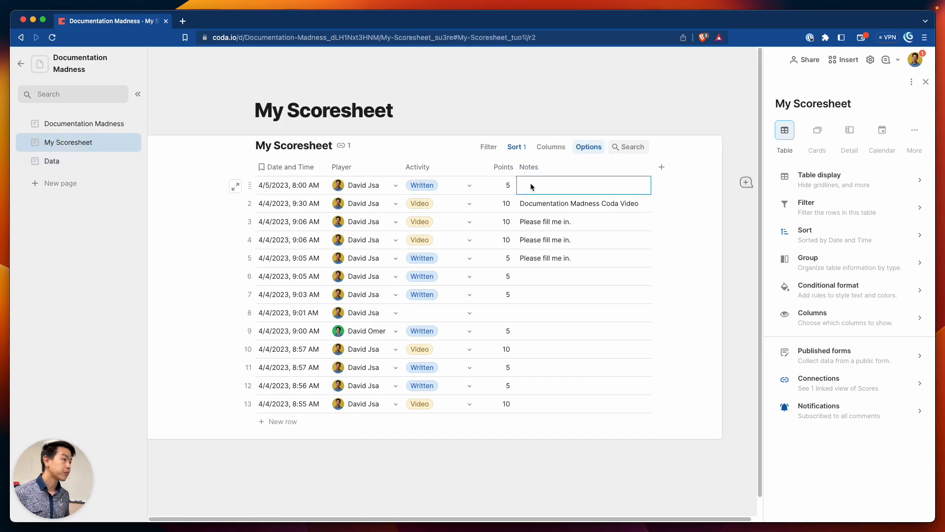
pyautogui.write('Hello')
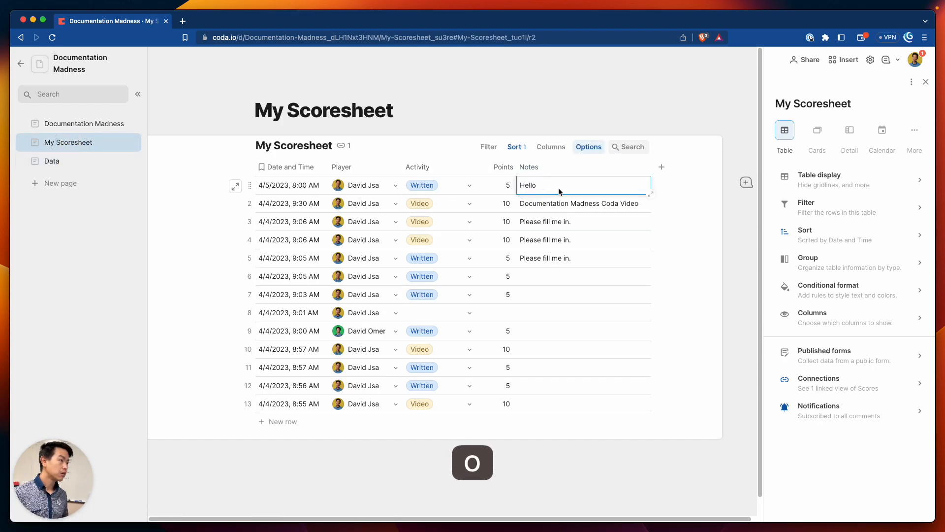
pyautogui.press('Return')
pyautogui.click(98, 161)
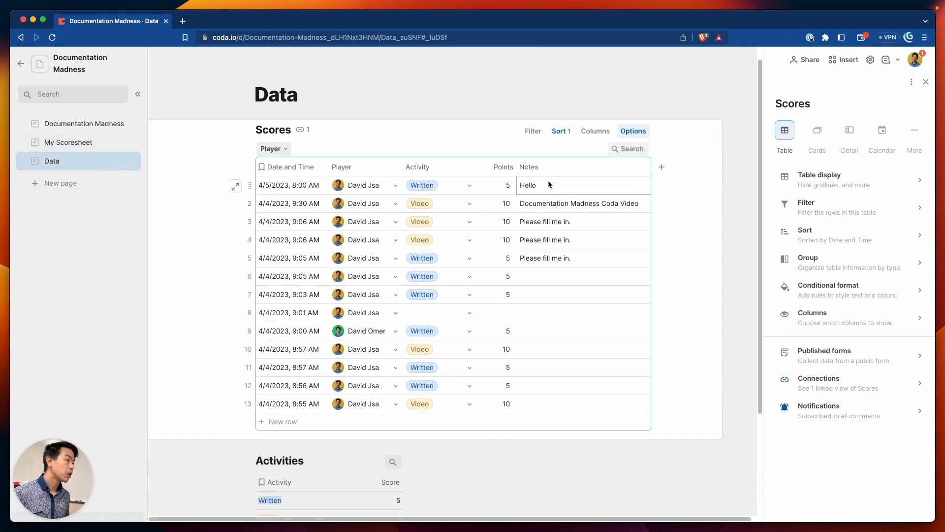
pyautogui.click(75, 143)
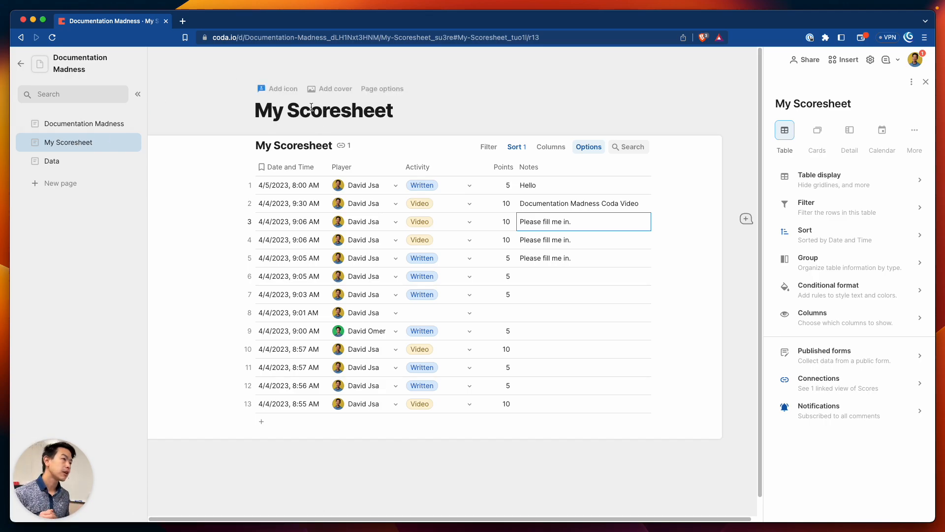
# Filter the My Scoresheet table to Player = Current user, then open the Data page
pyautogui.click(351, 147)
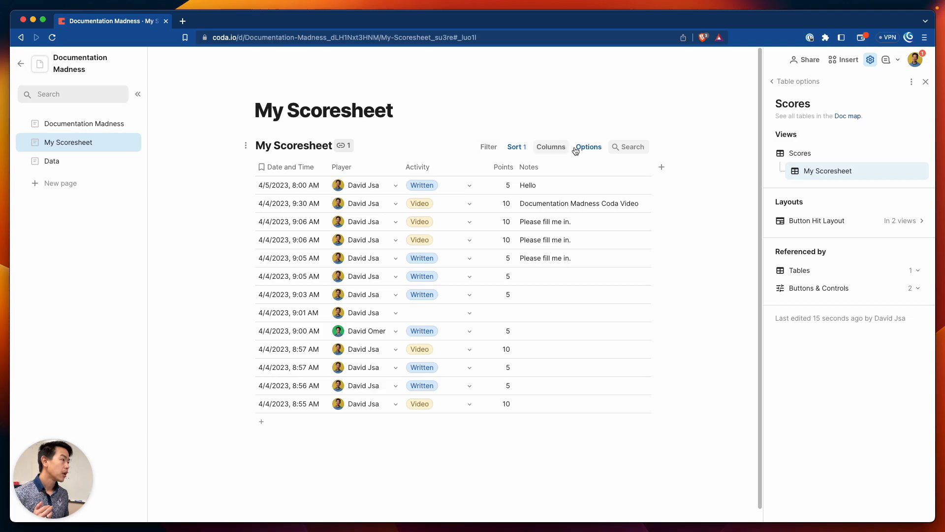
pyautogui.click(488, 147)
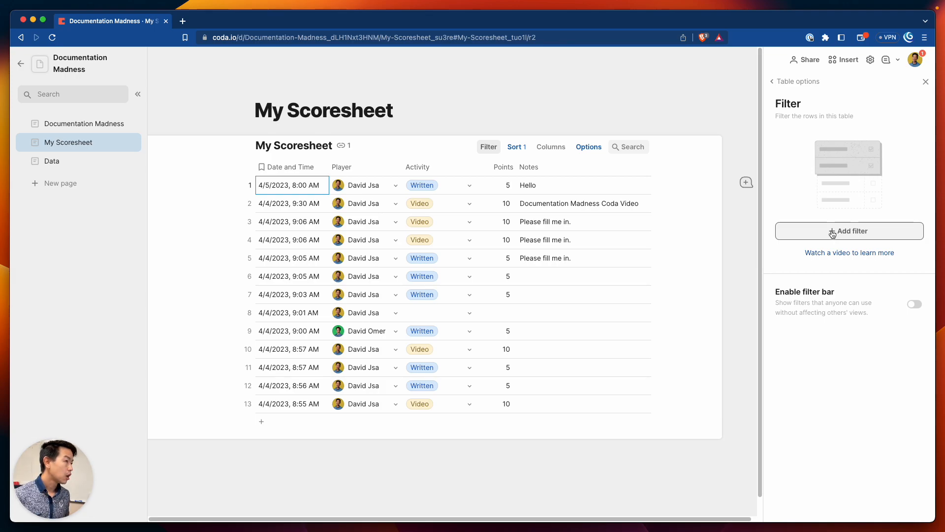
pyautogui.click(854, 231)
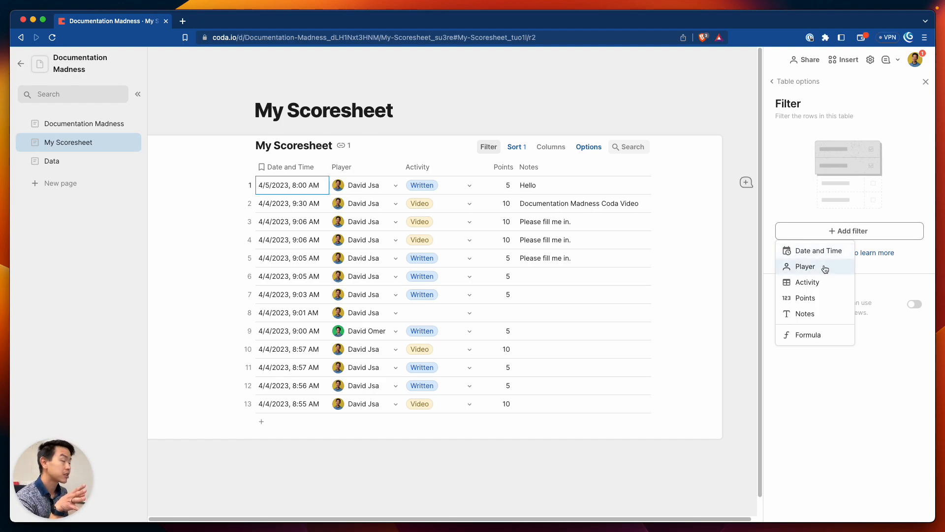
pyautogui.click(825, 268)
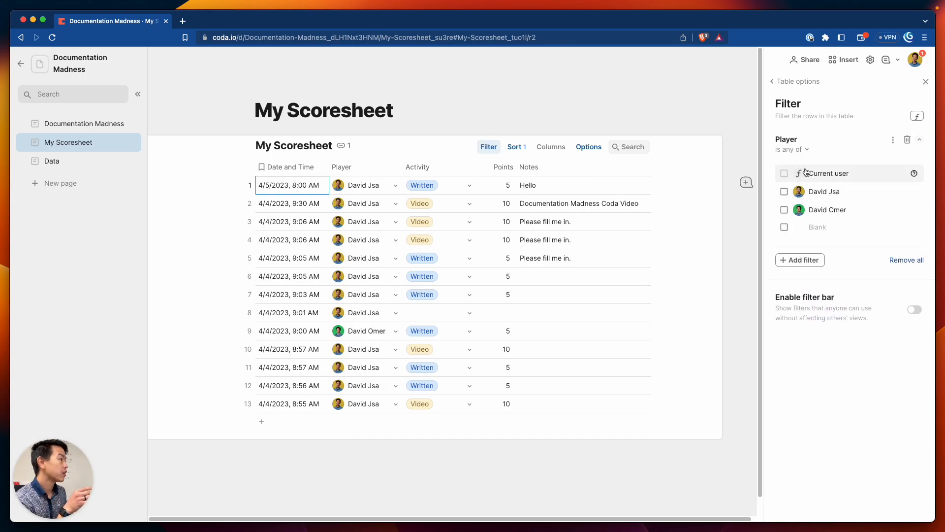
pyautogui.click(785, 173)
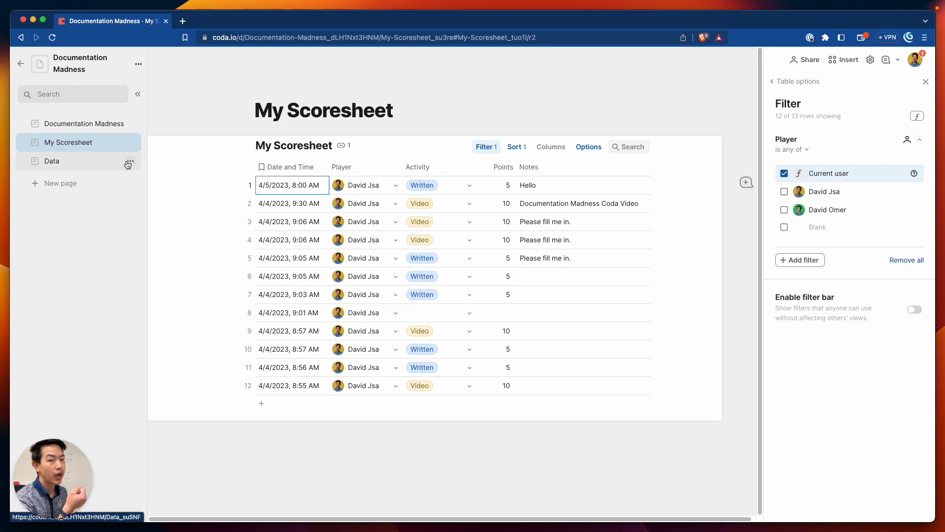
pyautogui.click(129, 162)
pyautogui.click(86, 166)
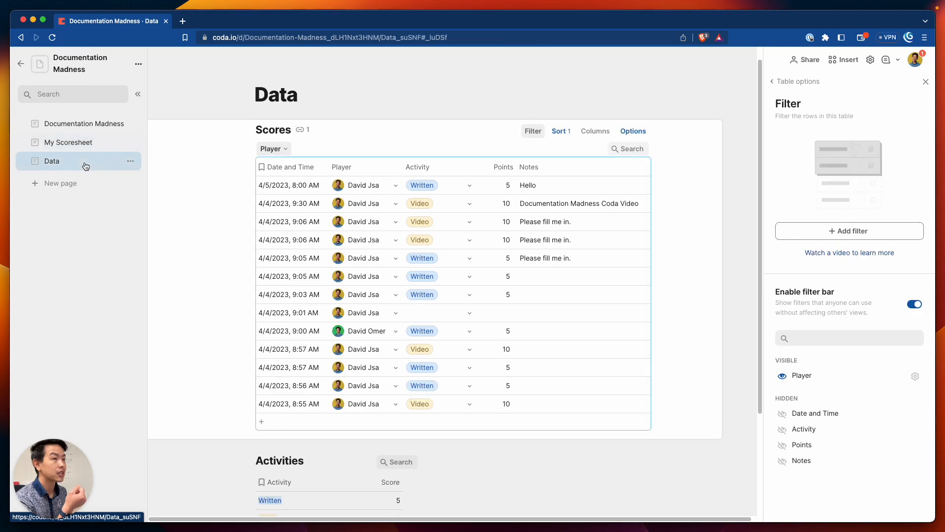
# Hide the Data page and give My Scoresheet an icon found by searching 'scores'
pyautogui.click(130, 161)
pyautogui.click(166, 329)
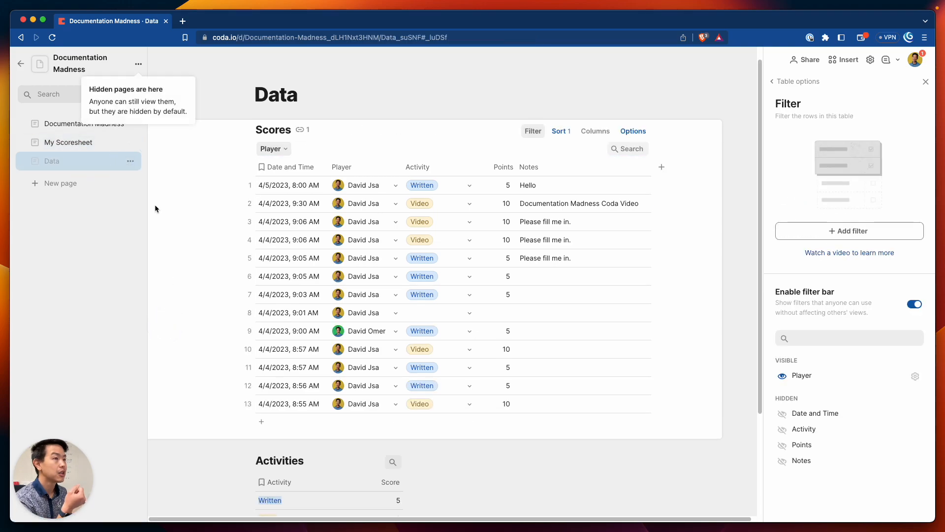
pyautogui.click(96, 148)
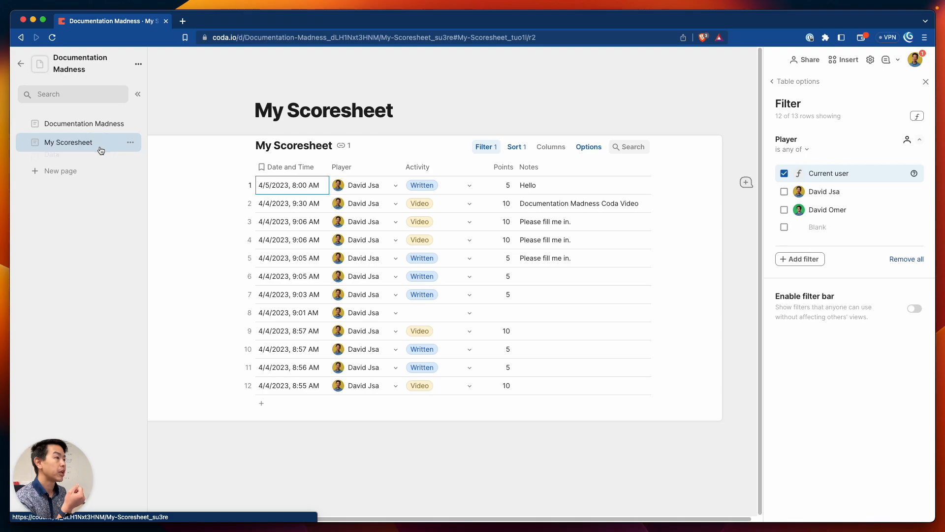
pyautogui.click(33, 145)
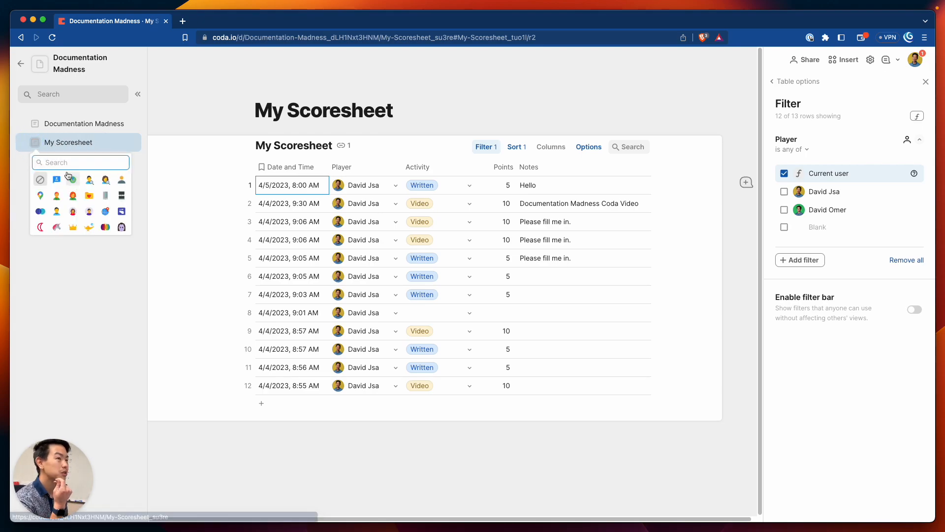
pyautogui.write('sheet')
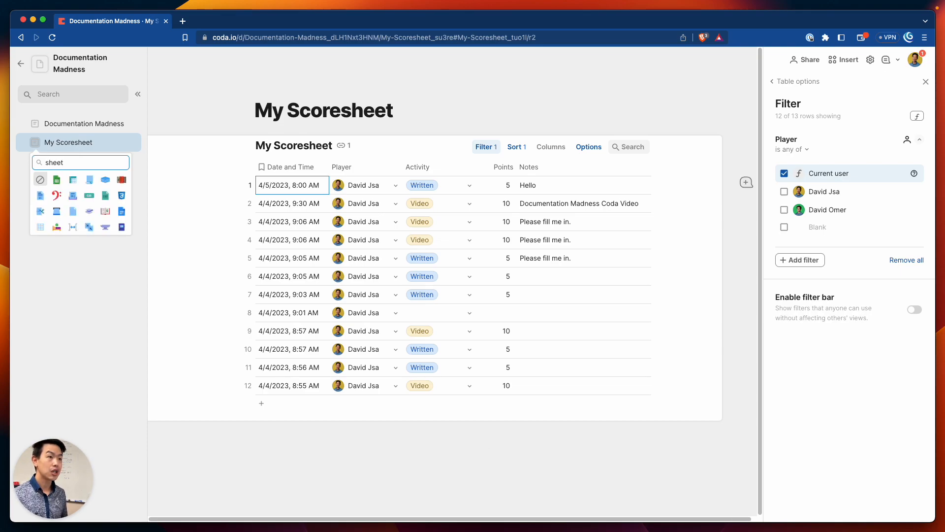
pyautogui.click(84, 164)
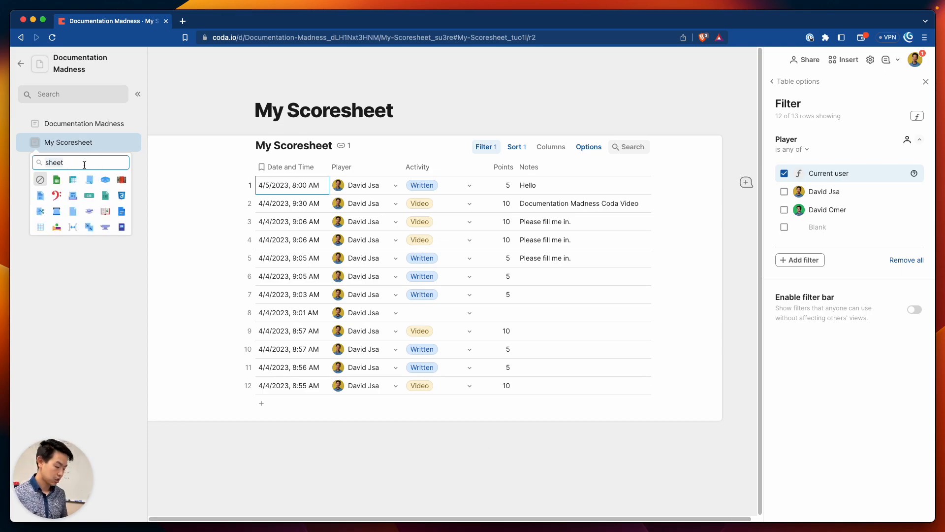
pyautogui.press('super+a')
pyautogui.write('scores')
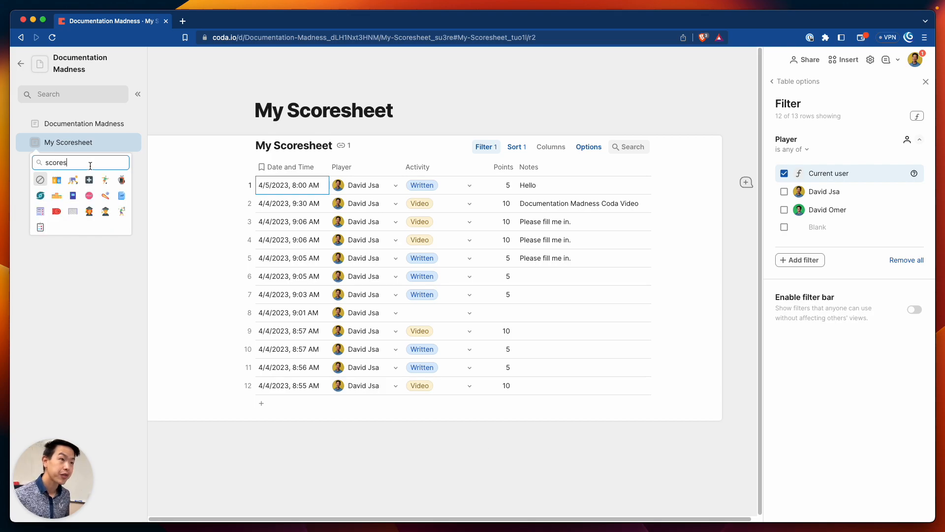
pyautogui.click(61, 185)
# Give Documentation Madness a basketball-player icon found by searching 'basketball'
pyautogui.click(38, 127)
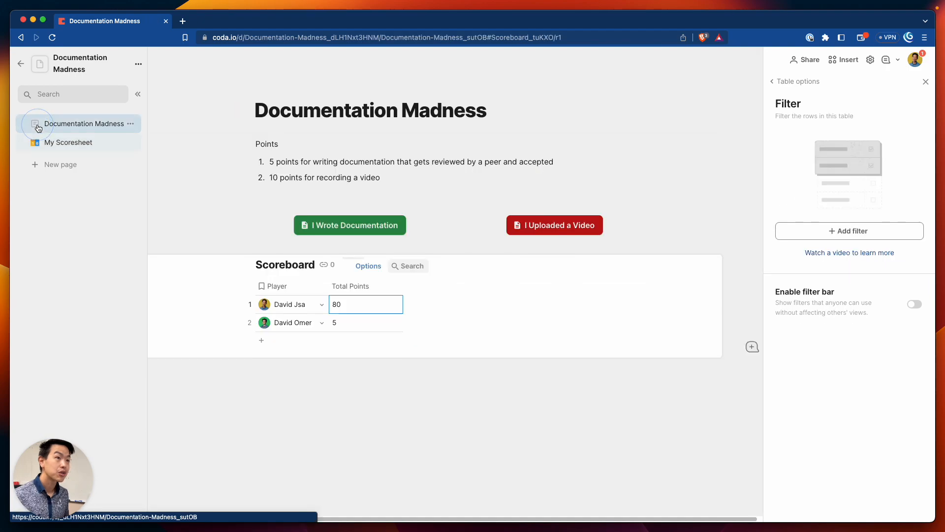
pyautogui.click(38, 127)
pyautogui.write('score')
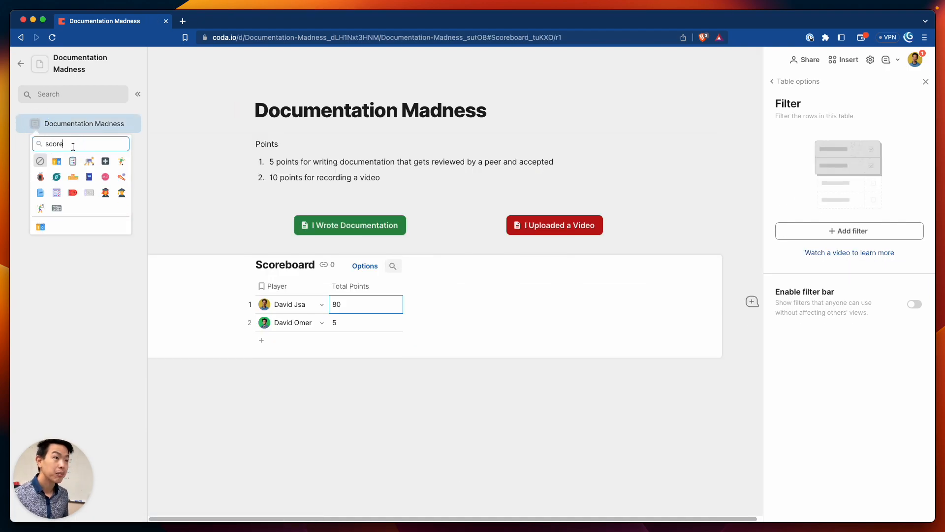
pyautogui.doubleClick(83, 144)
pyautogui.write('basketball')
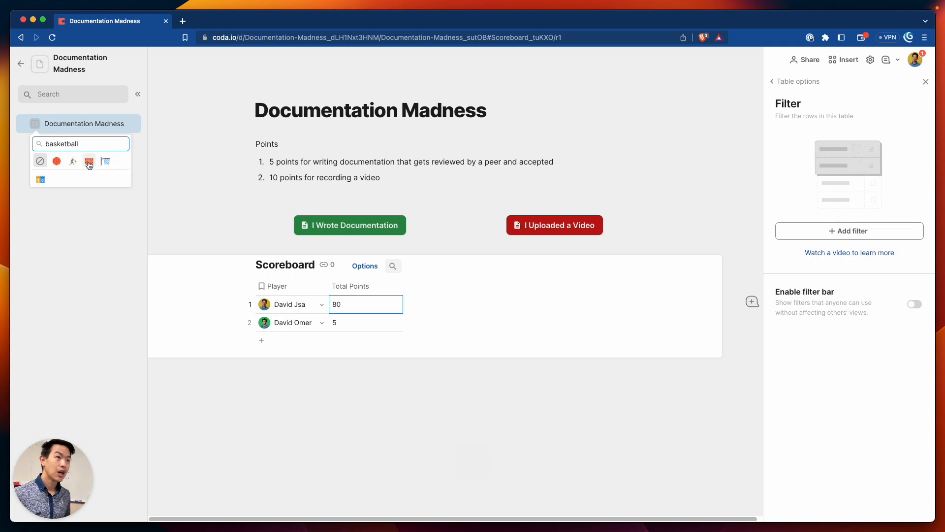
pyautogui.click(72, 161)
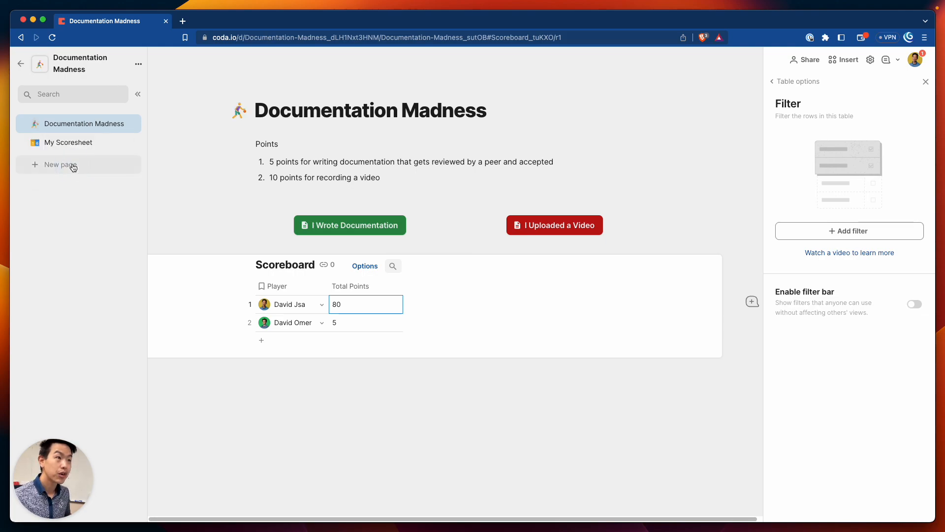
pyautogui.click(361, 136)
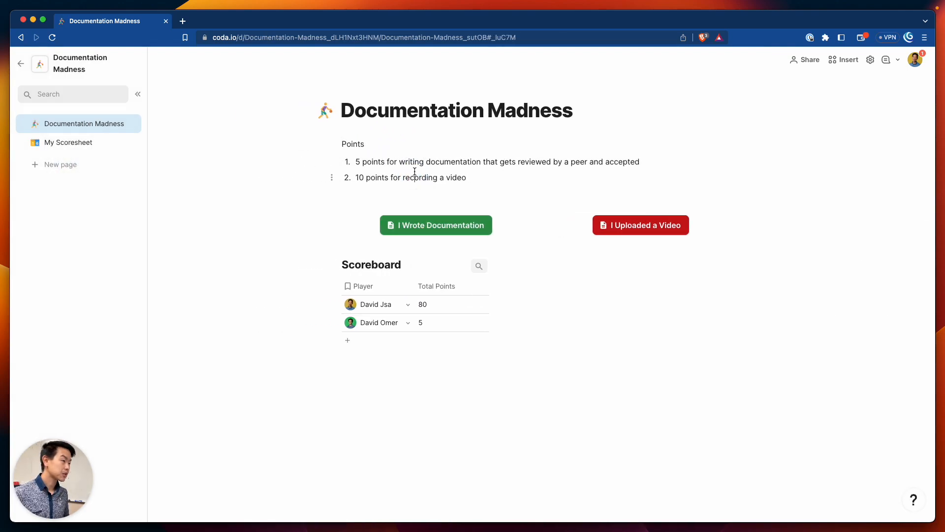
# Show hidden pages in the page list and check the Data page
pyautogui.click(85, 147)
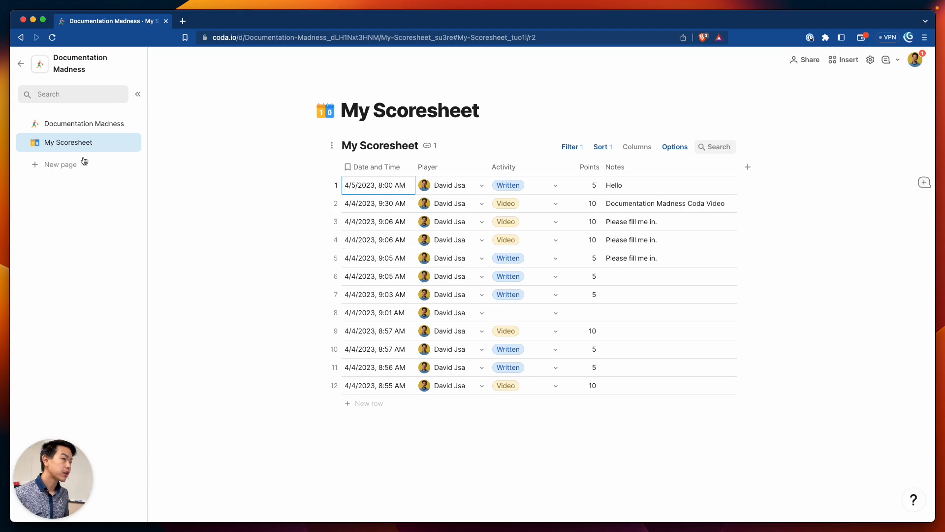
pyautogui.click(139, 64)
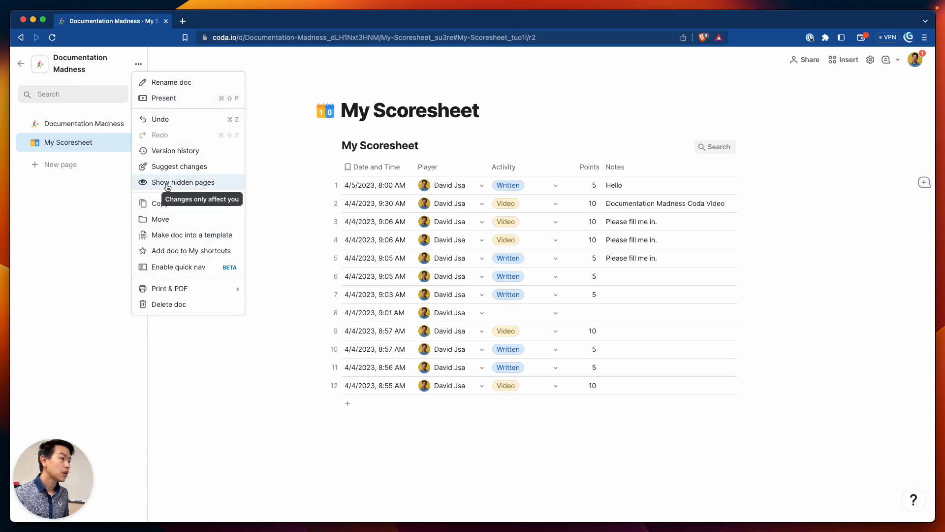
pyautogui.click(218, 183)
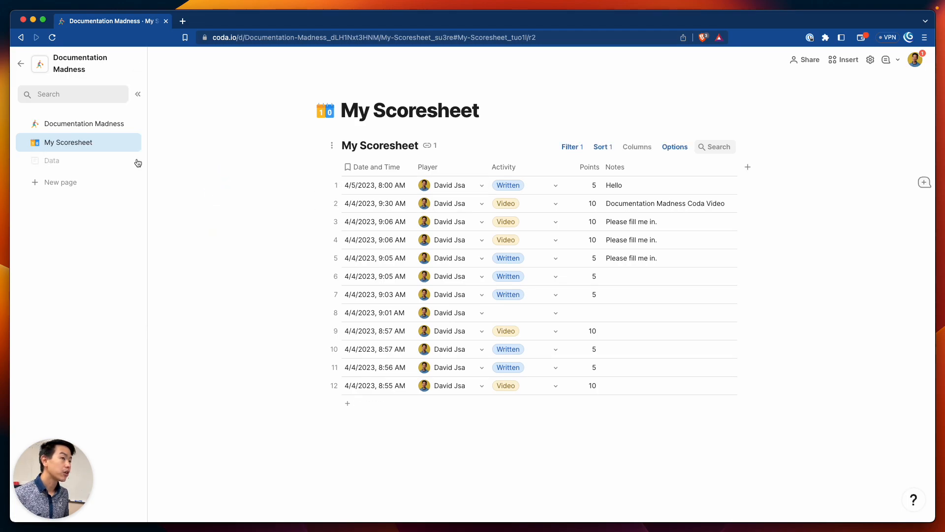
pyautogui.click(84, 161)
pyautogui.scroll(-5, 523, 282)
pyautogui.scroll(5, 442, 288)
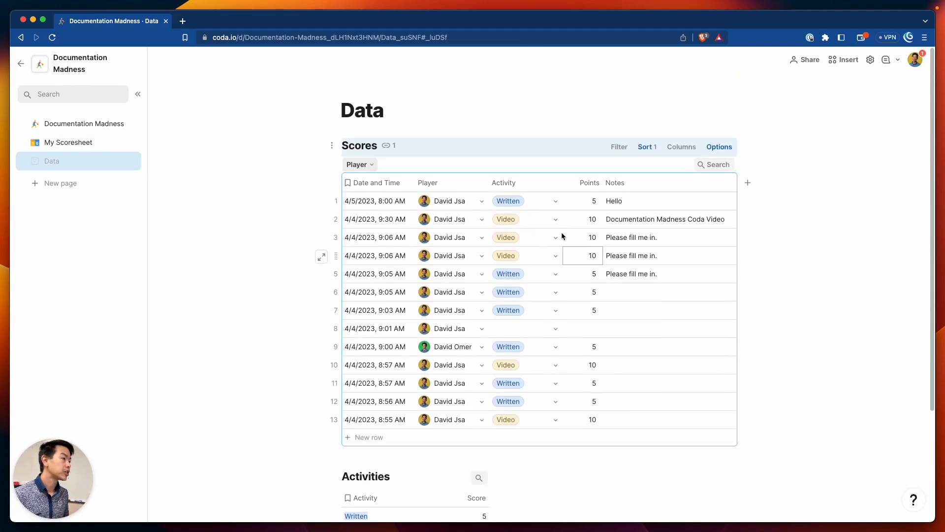
# On Documentation Madness, delete the blank line below item 2 of the points list
pyautogui.click(69, 127)
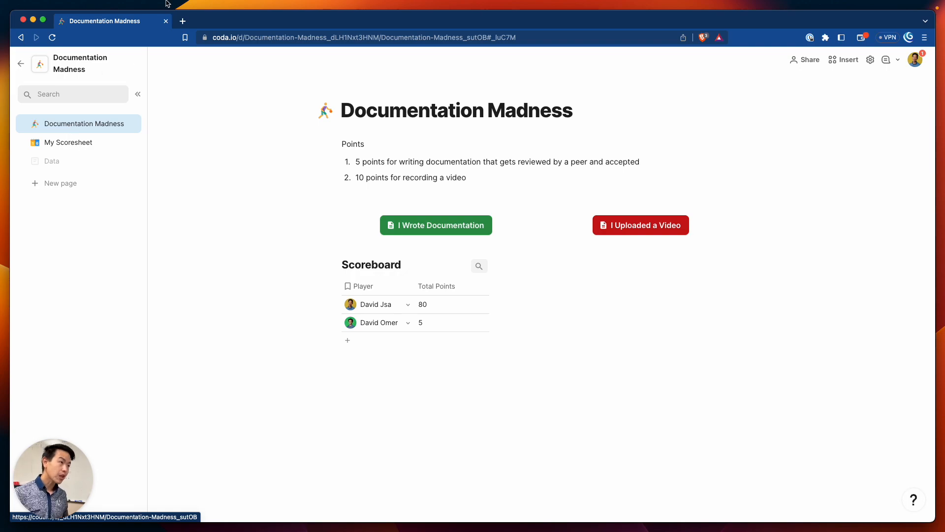
pyautogui.click(449, 194)
pyautogui.press('BackSpace')
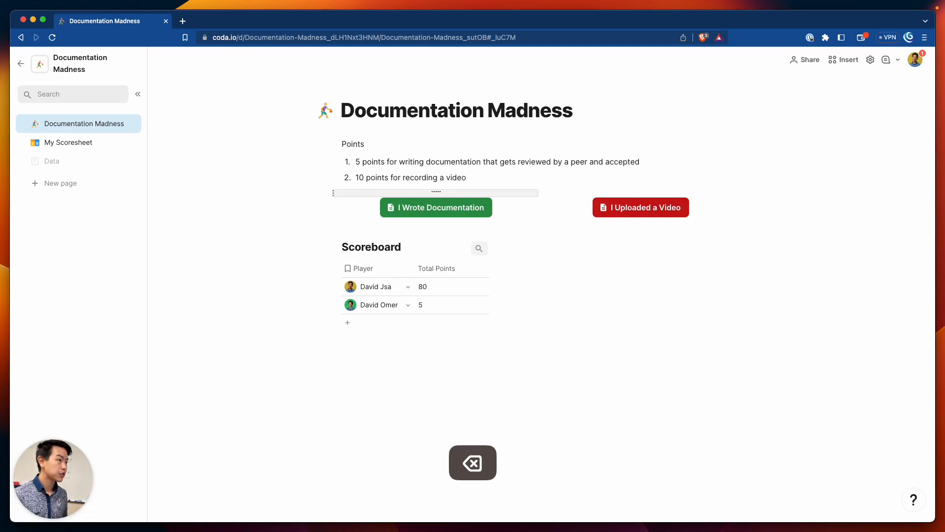